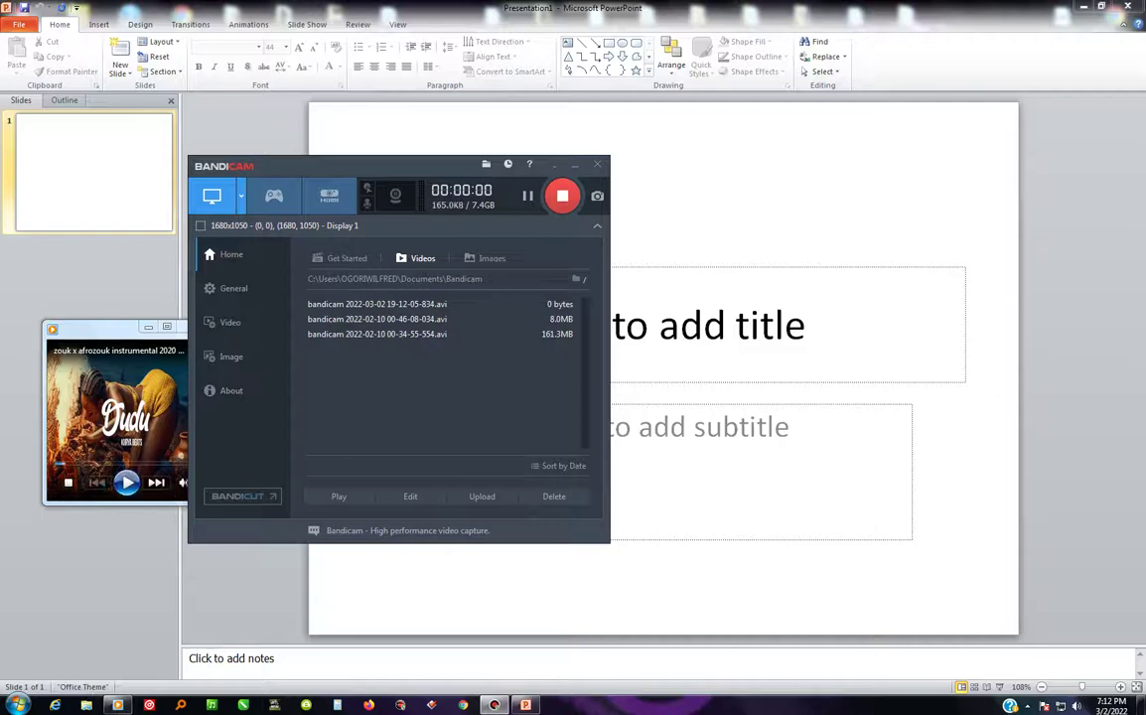
- Start the background music and minimize the music player and screen recorder windows
left_click(126, 482)
left_click(147, 326)
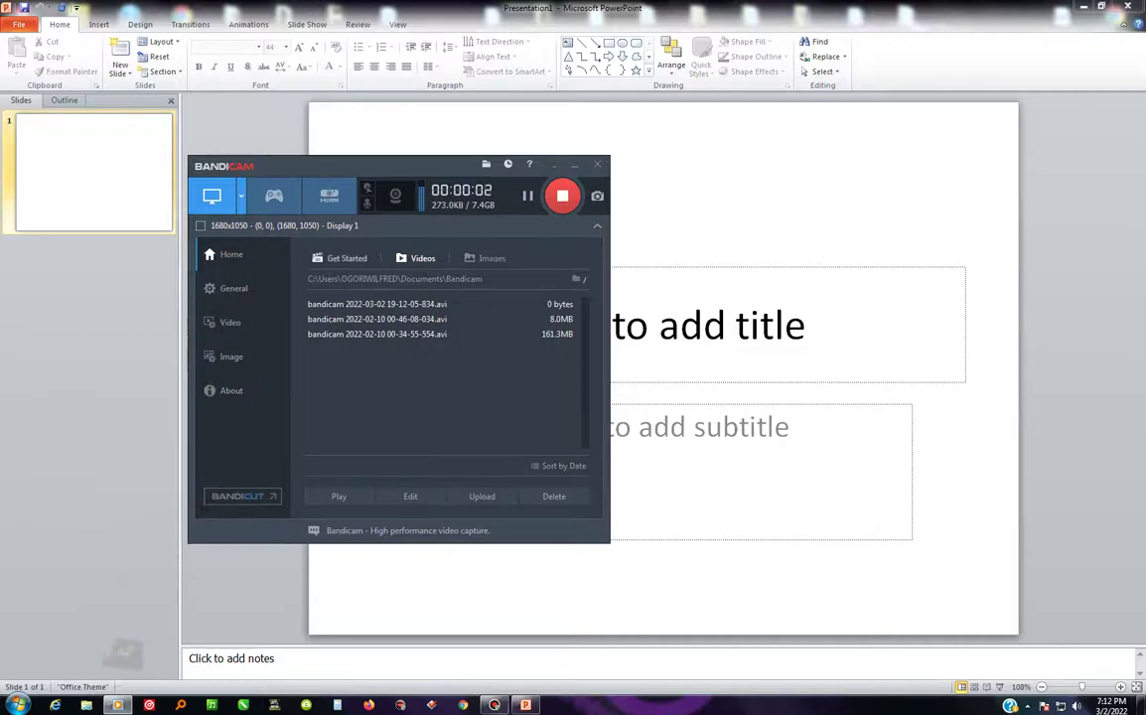
left_click(574, 164)
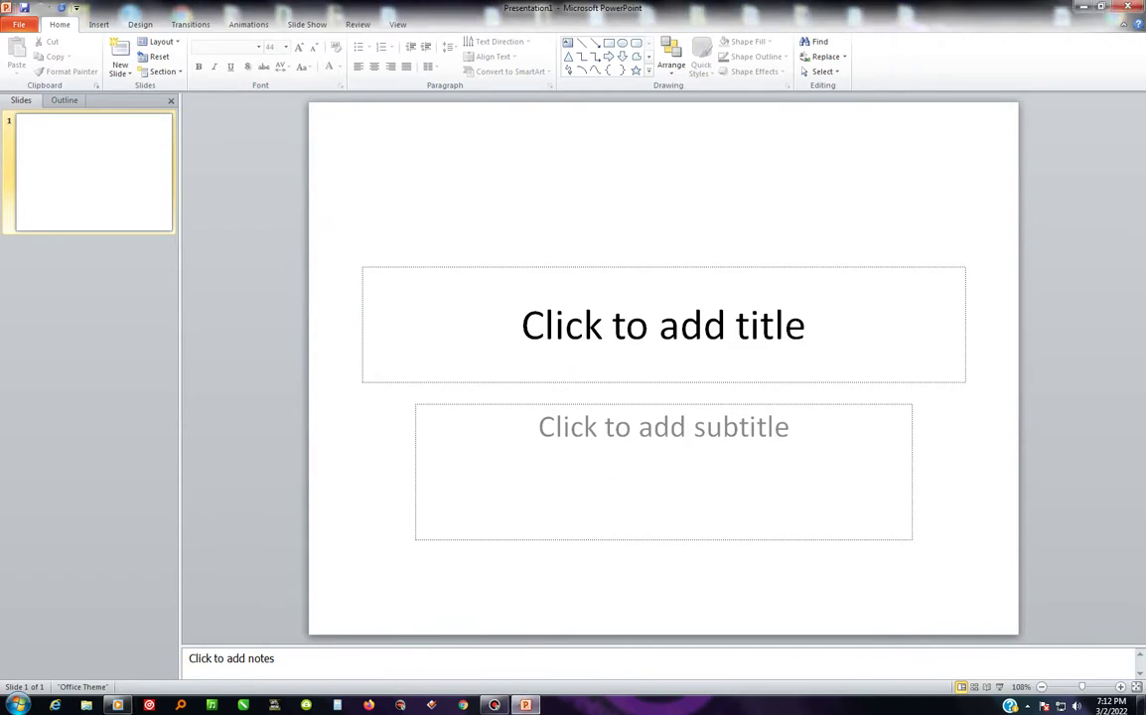
- Delete the title and subtitle placeholders from the first slide
key("Tab")
key("Delete")
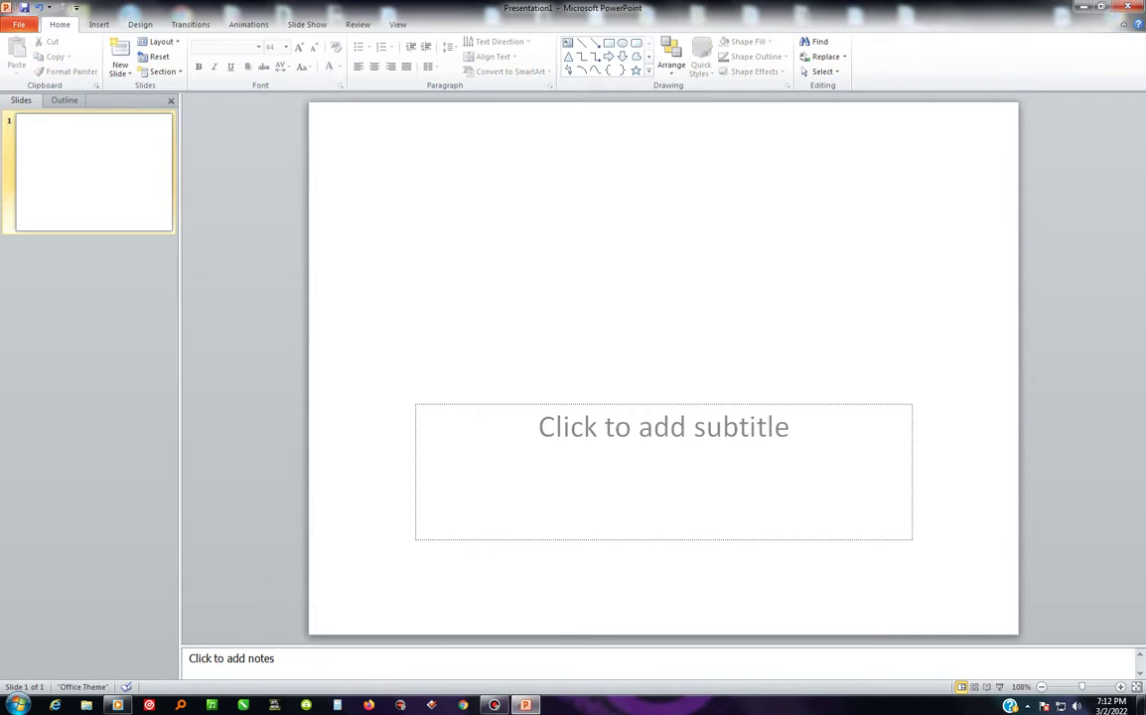
key("Tab")
key("Delete")
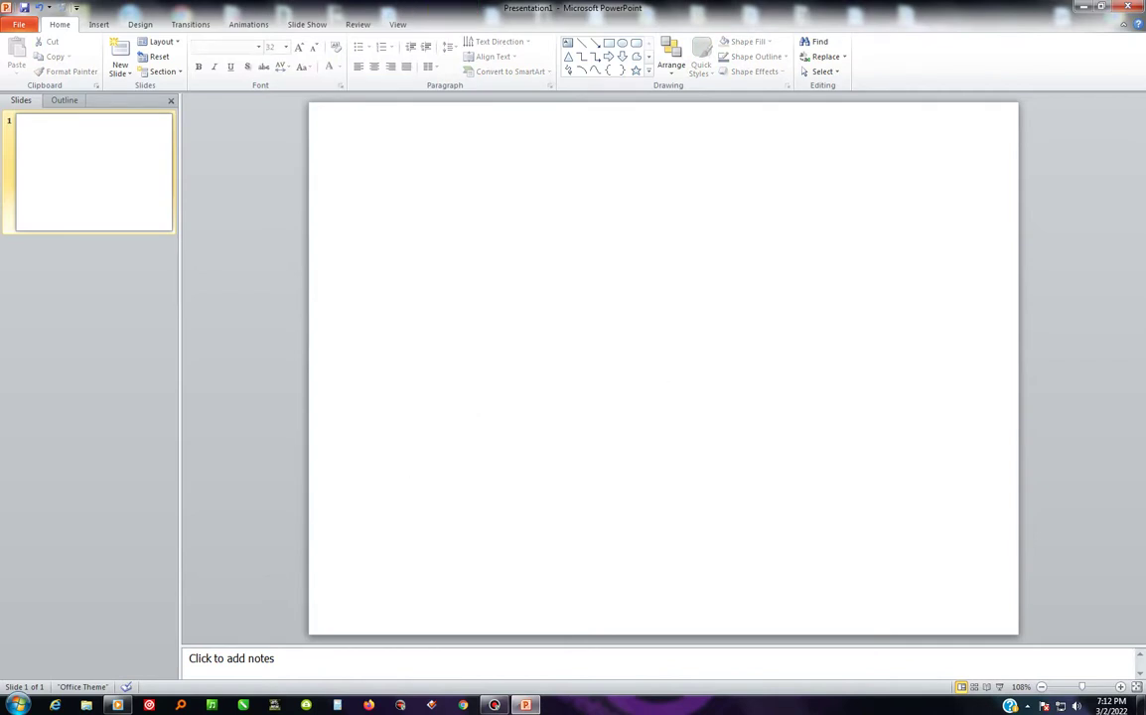
left_click(98, 24)
- Fill the slide background with solid green through Format Background
left_click(140, 24)
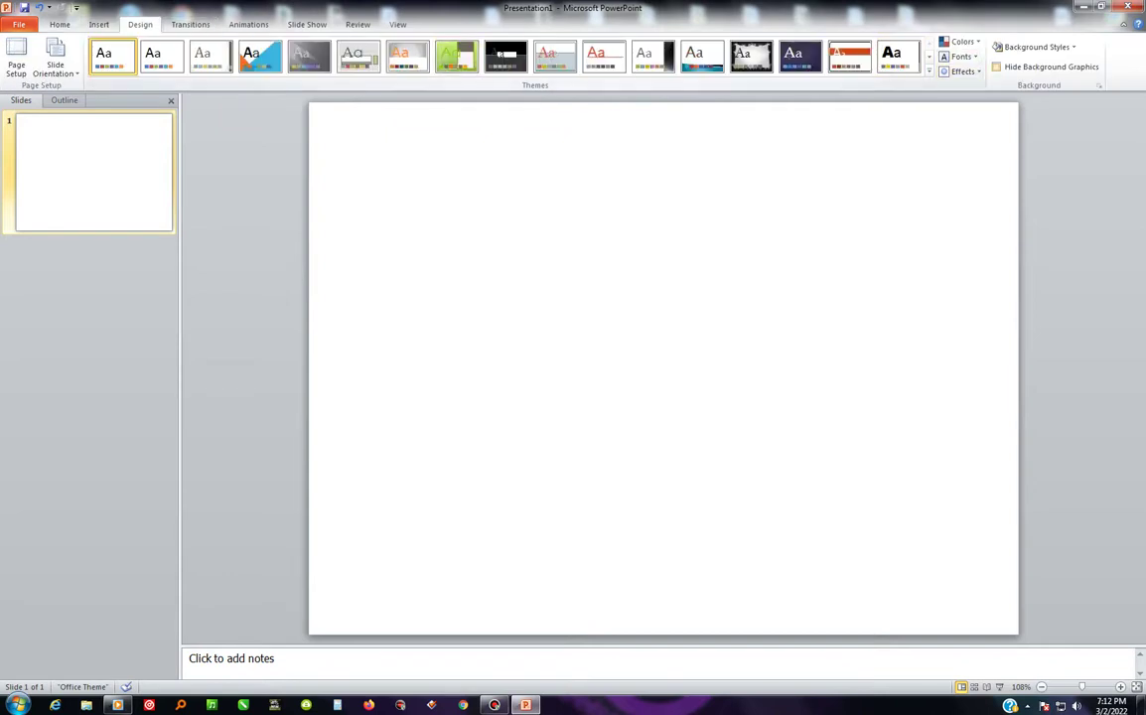
left_click(1036, 46)
left_click(972, 191)
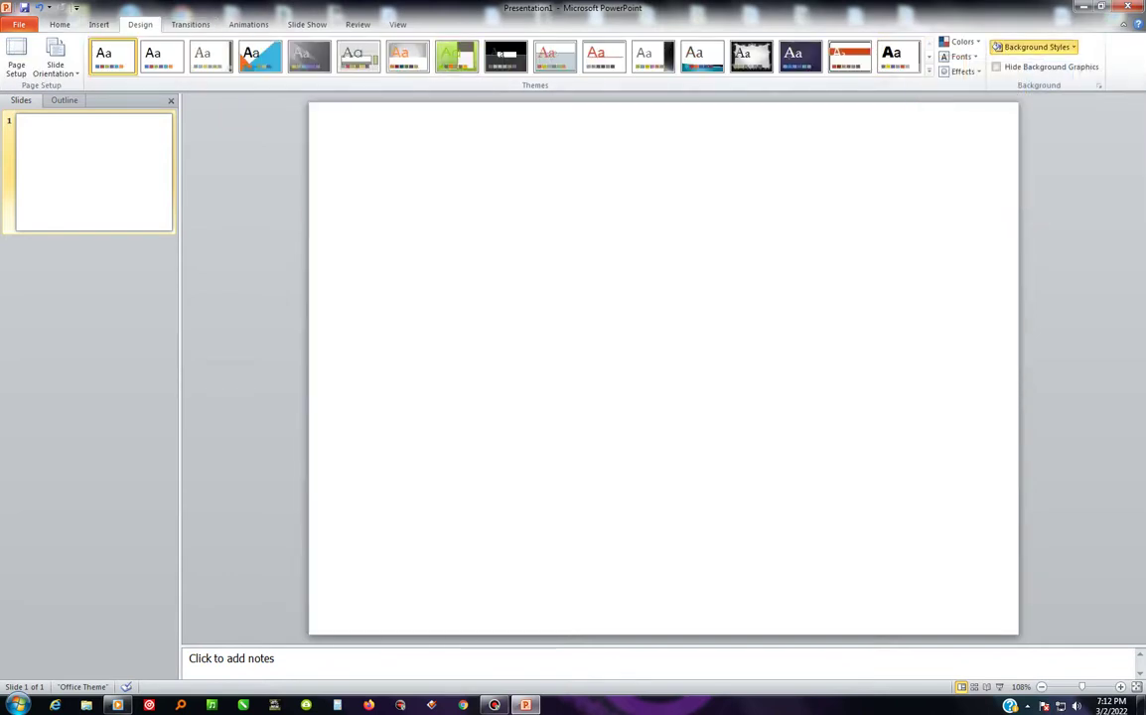
key("alt+g")
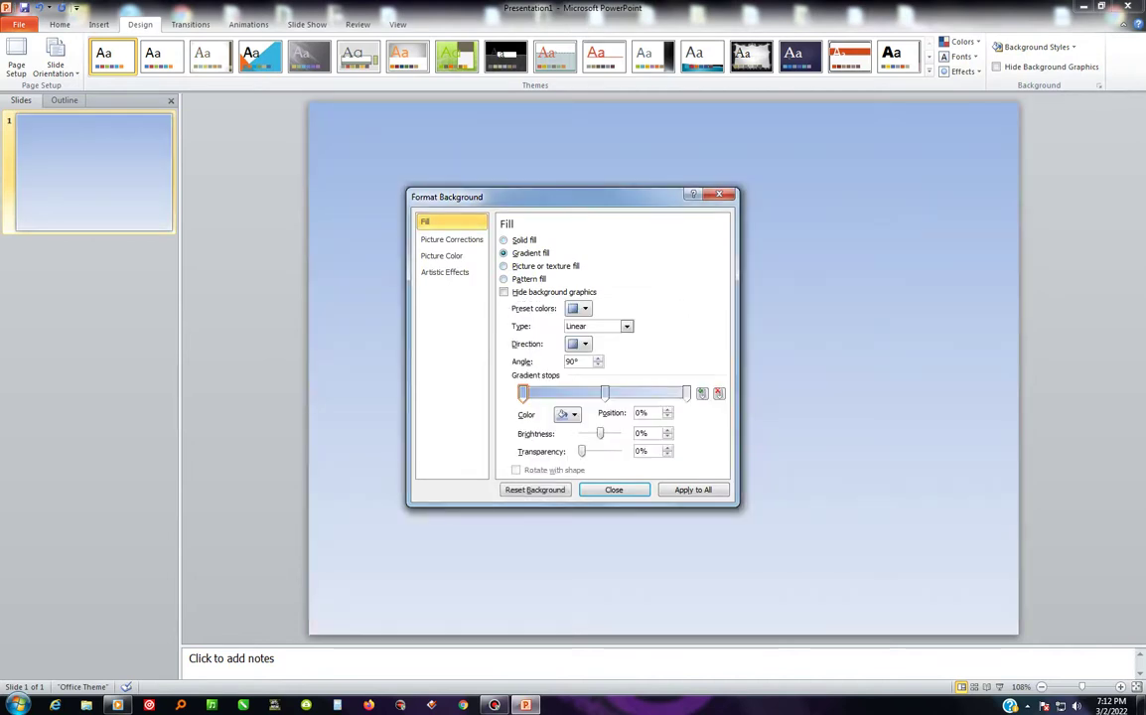
key("alt+s")
key("alt+c")
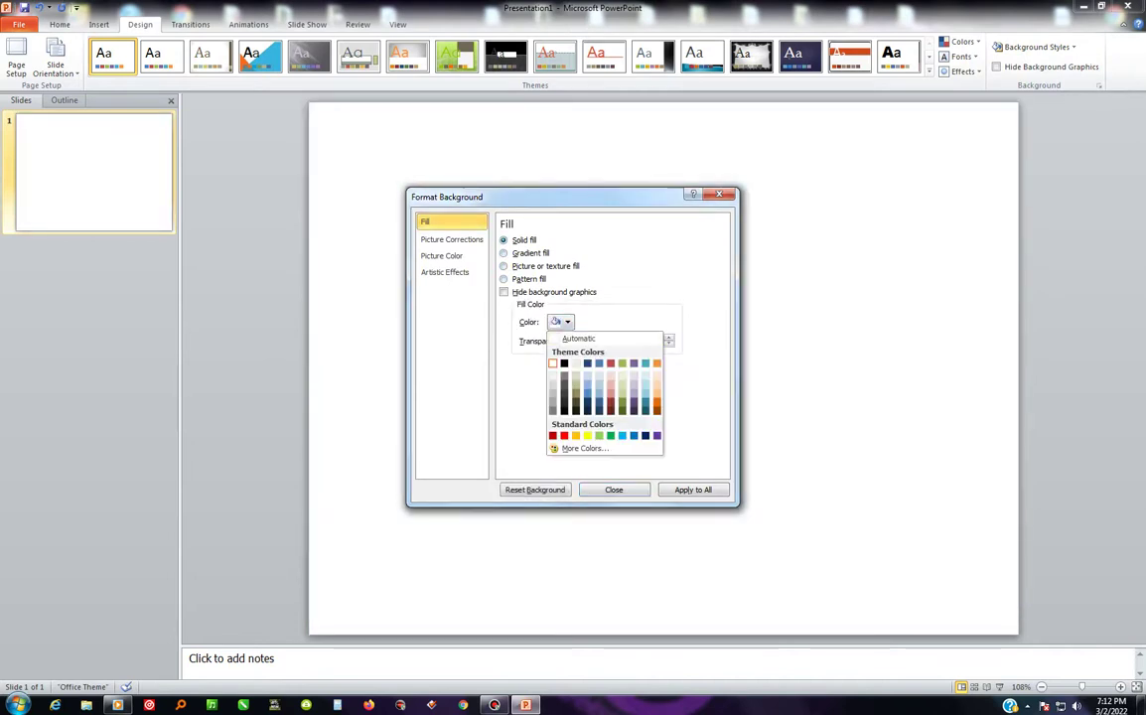
left_click(610, 436)
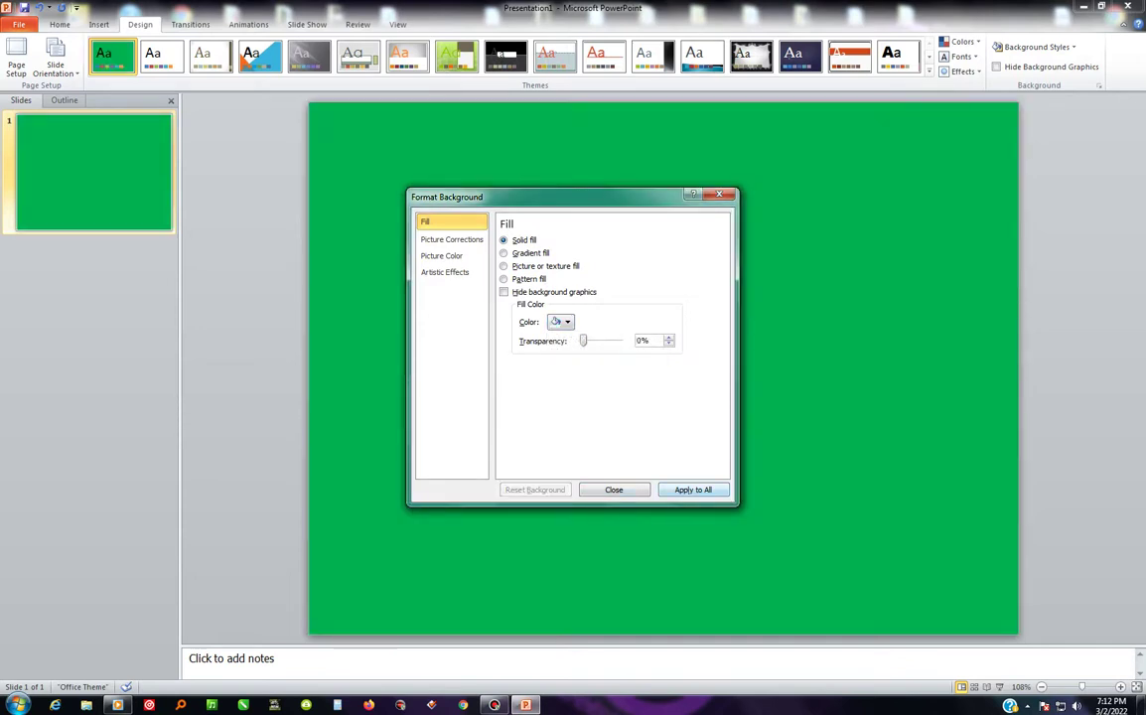
left_click(614, 489)
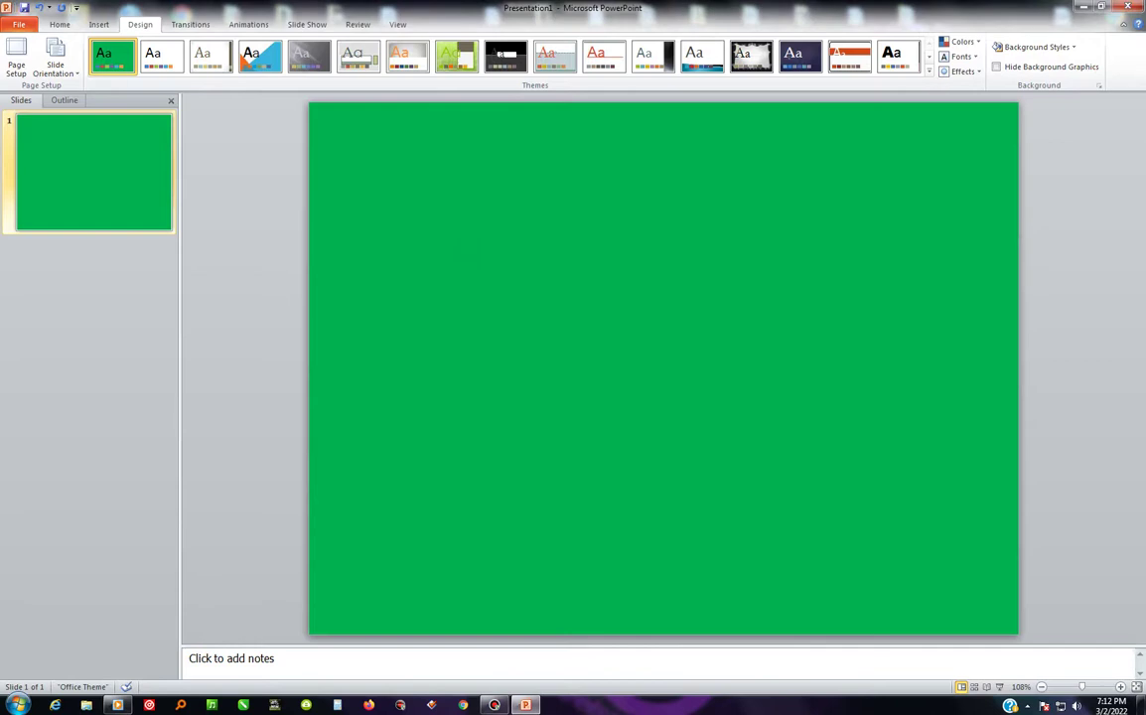
left_click(60, 24)
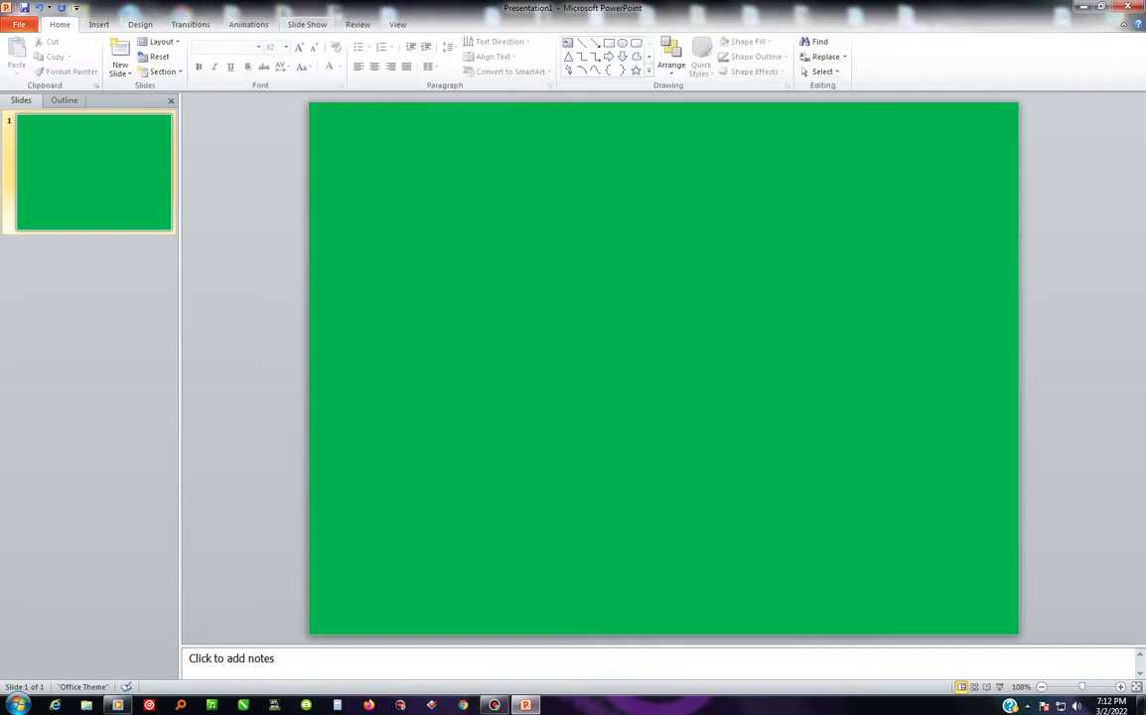
- Open Set Up Slide Show and close it without changes
left_click(307, 23)
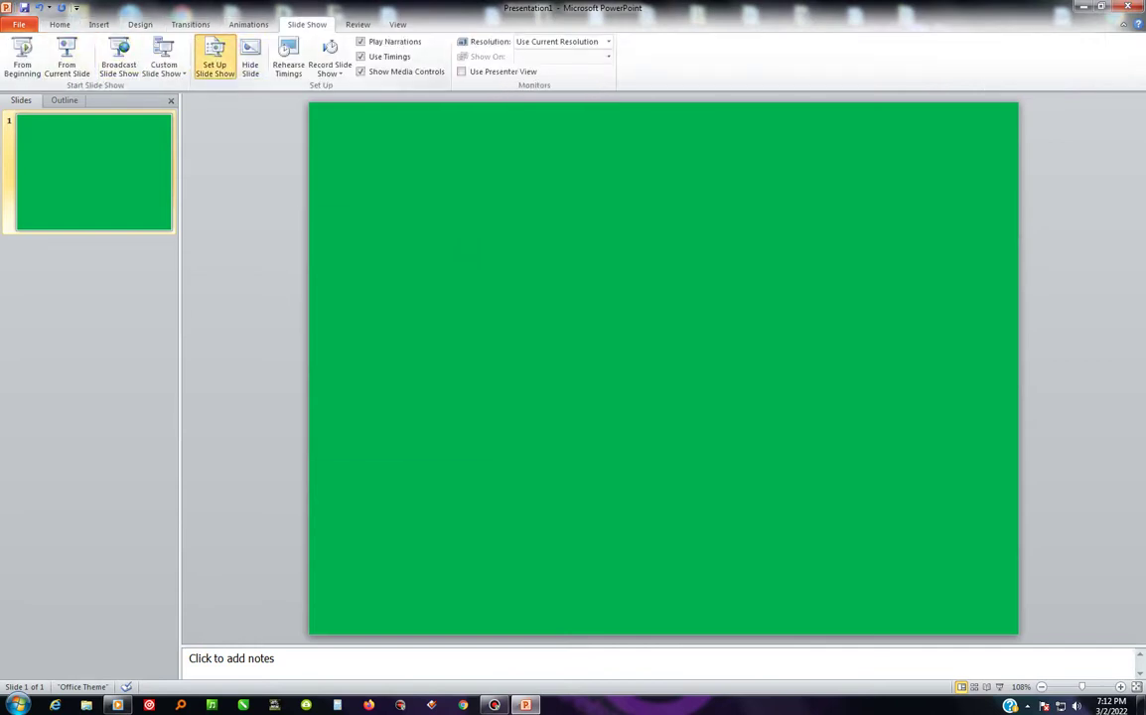
left_click(215, 57)
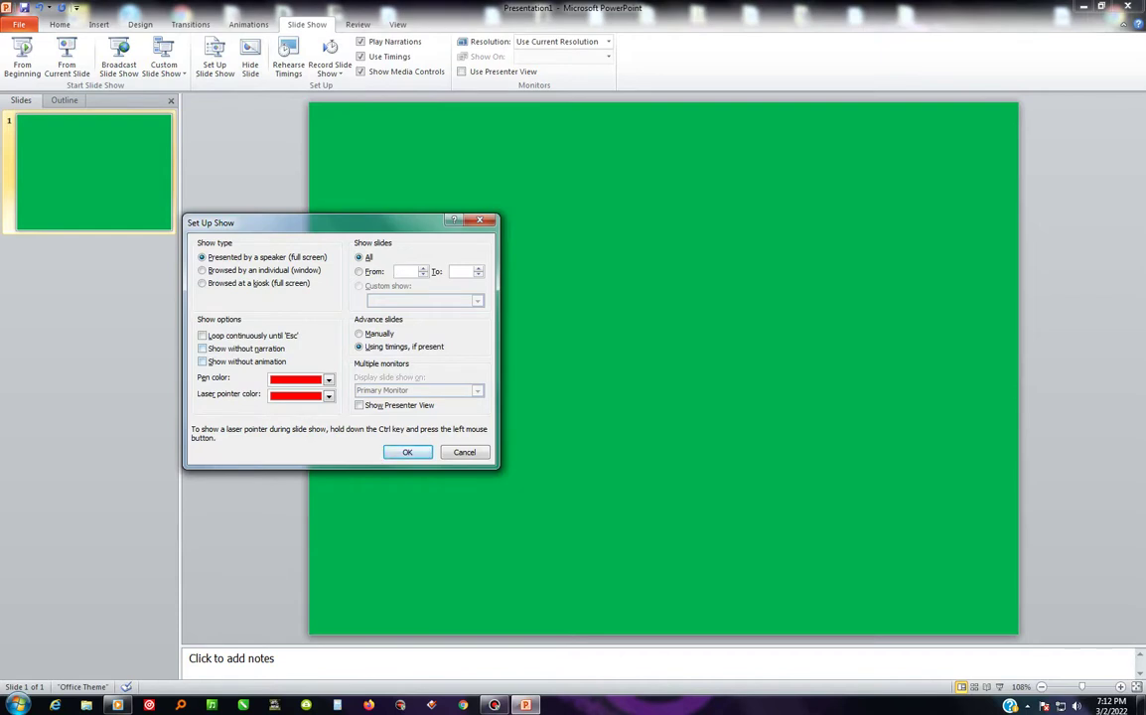
left_click(252, 336)
key("Return")
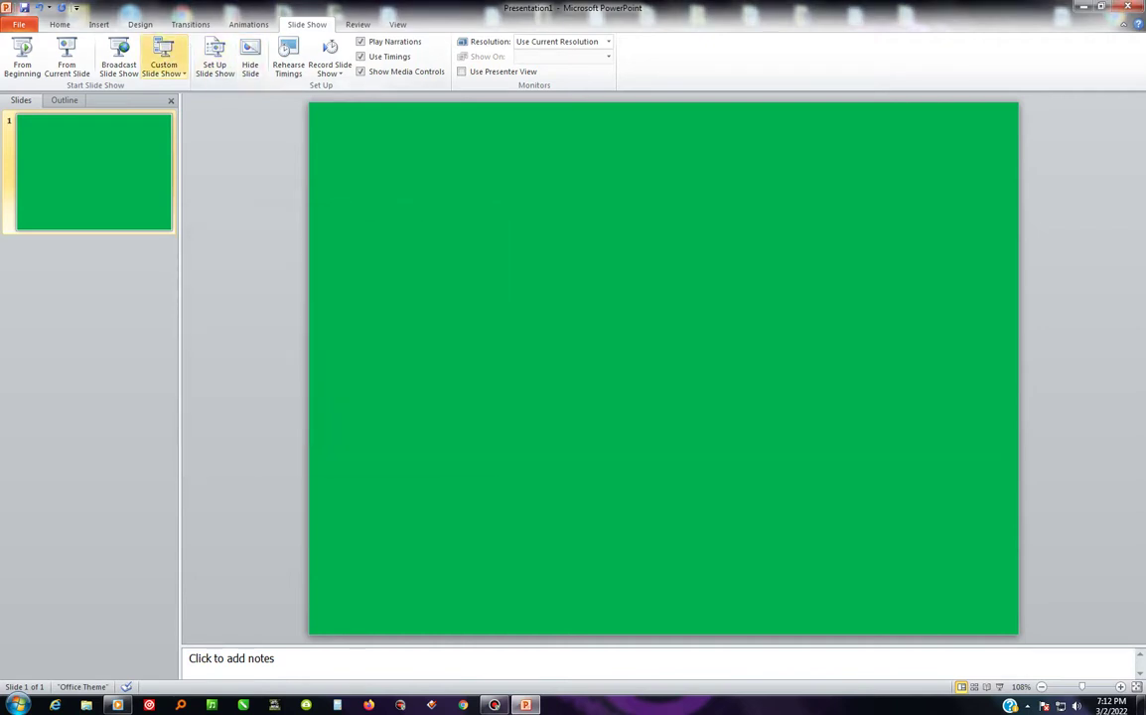
- Change the slide size to On-screen Show (16:9) in Page Setup
left_click(99, 24)
left_click(140, 23)
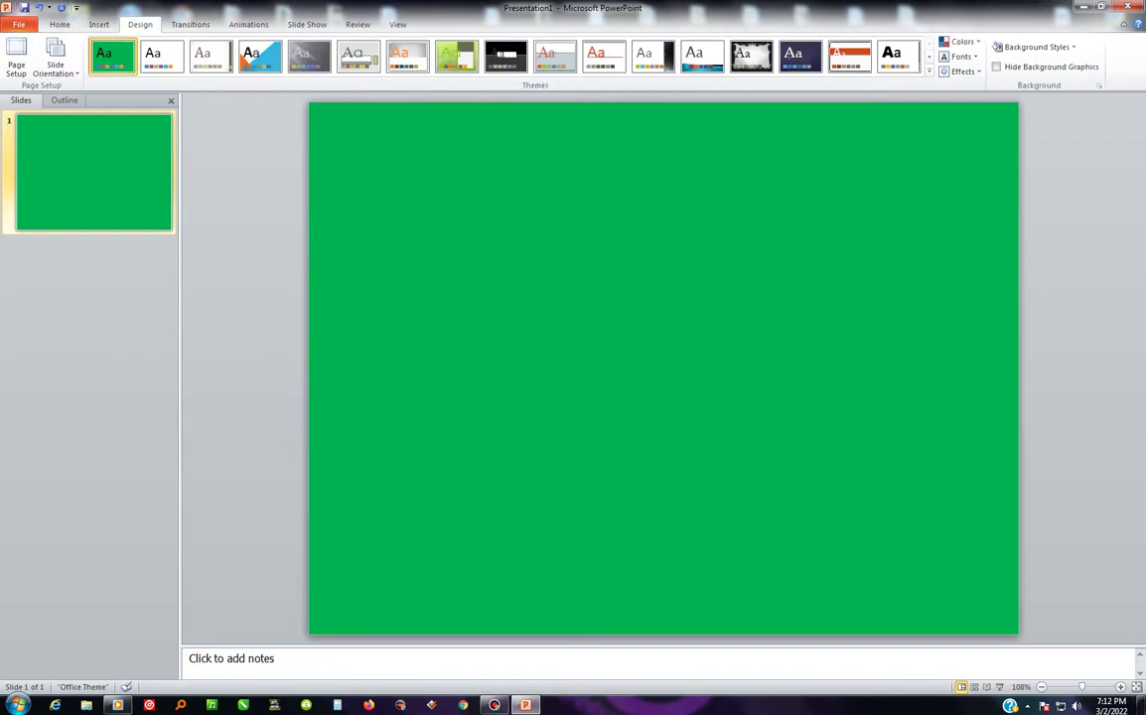
left_click(56, 62)
left_click(16, 62)
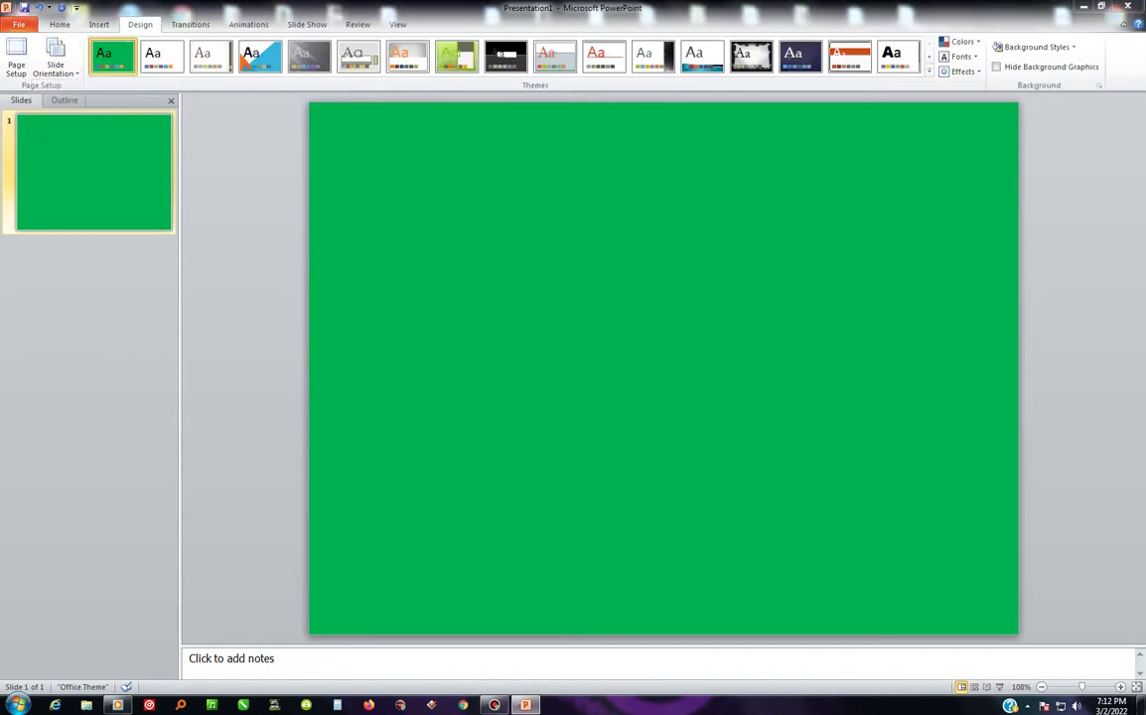
left_click(306, 314)
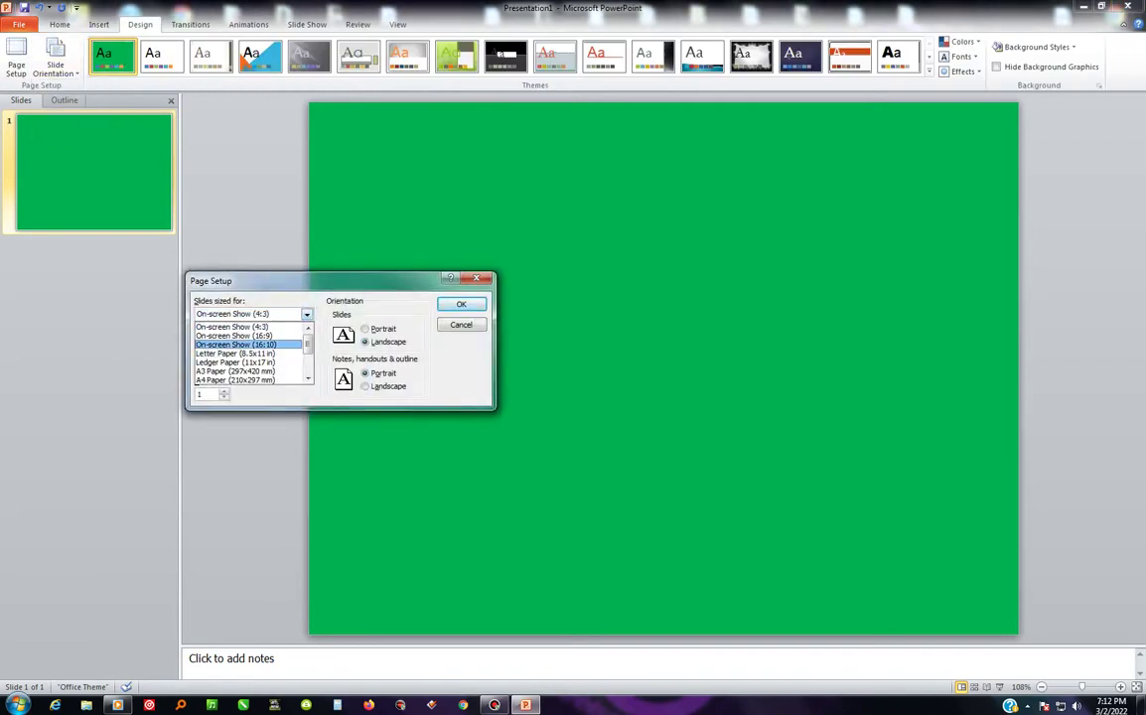
left_click(236, 336)
key("Return")
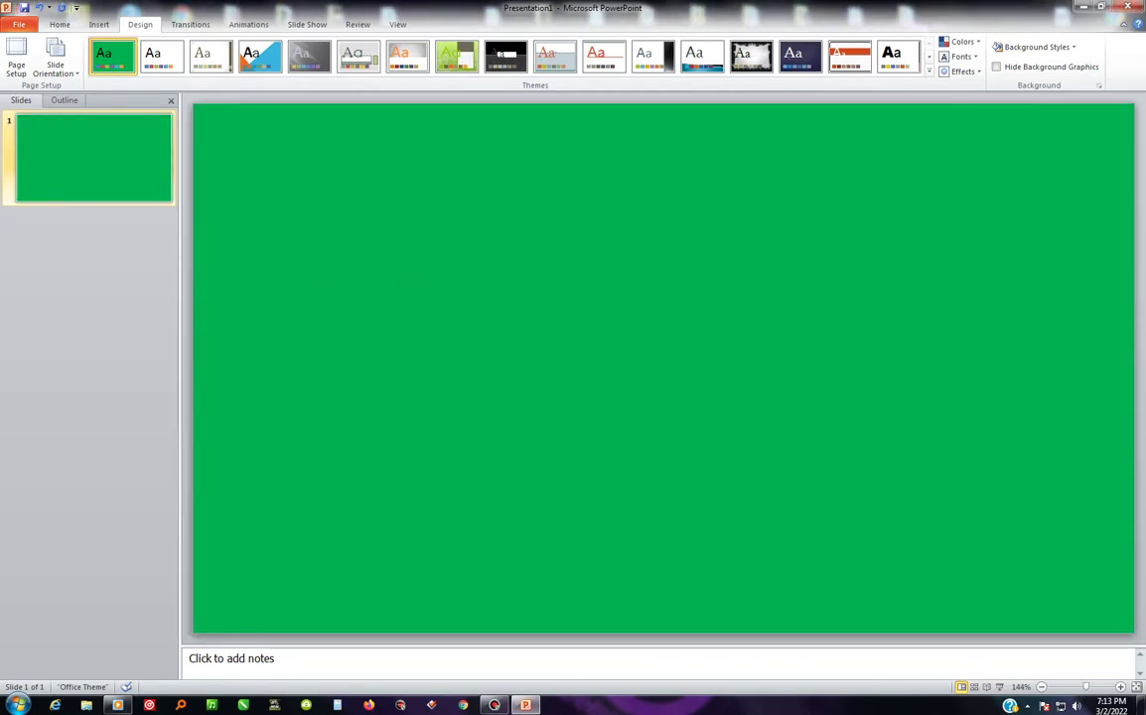
left_click(60, 23)
- Draw a circle with the Oval shape in the slide's lower-left, then nudge it upward
left_click(98, 23)
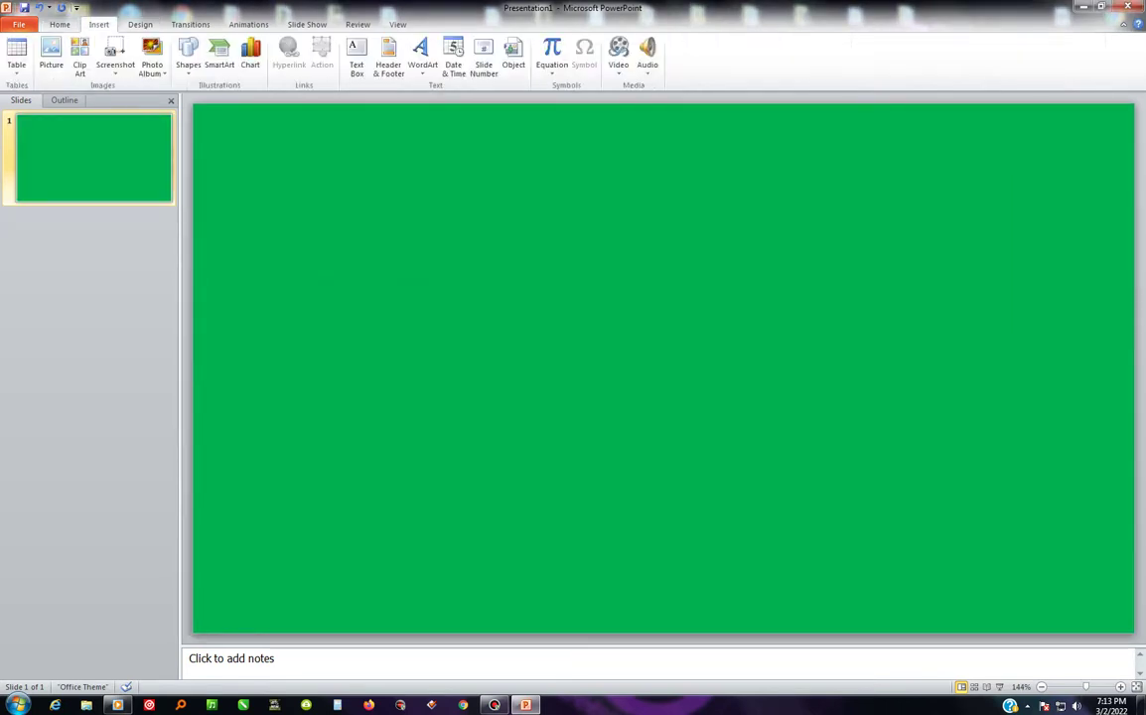
left_click(188, 57)
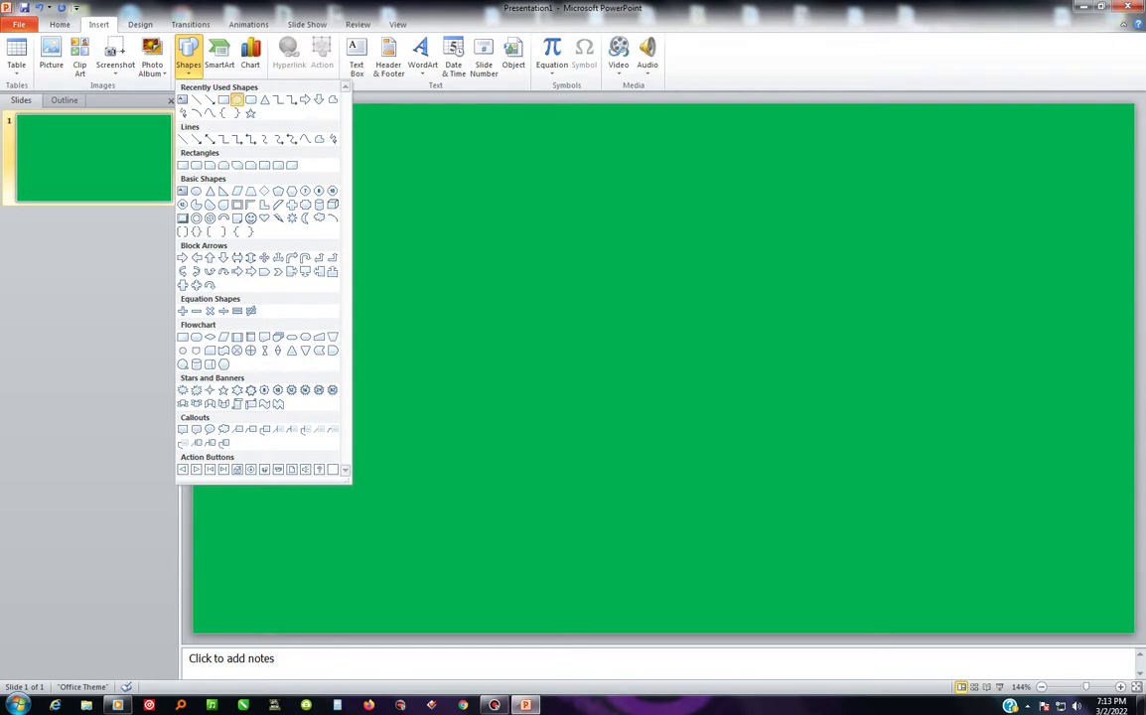
left_click(223, 100)
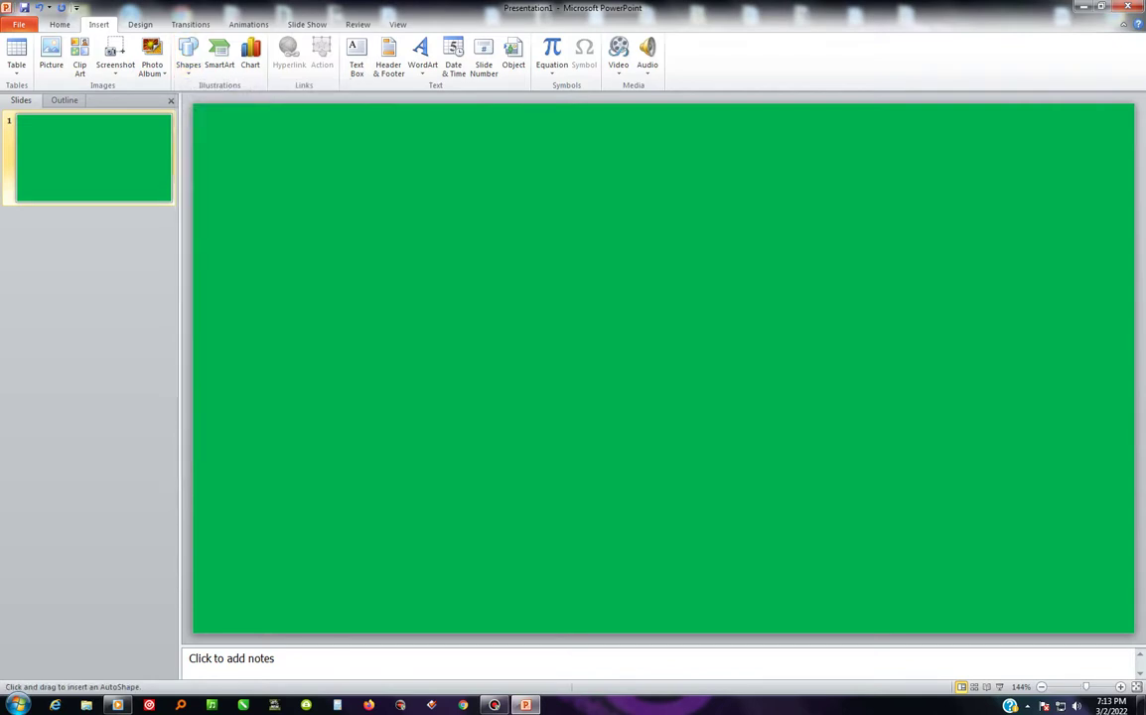
left_click_drag(302, 493, 420, 588)
left_click_drag(420, 588, 421, 612)
left_click_drag(362, 552, 378, 474)
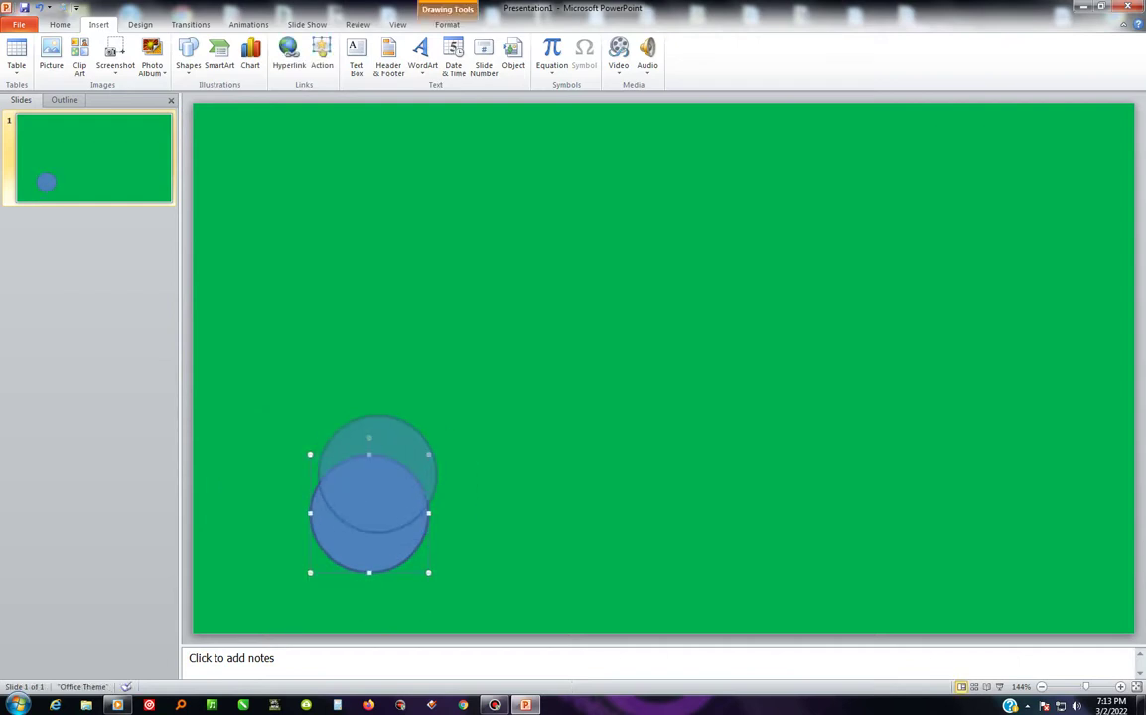
- Remove the circle's fill and thicken its outline to 3 pt
left_click(447, 24)
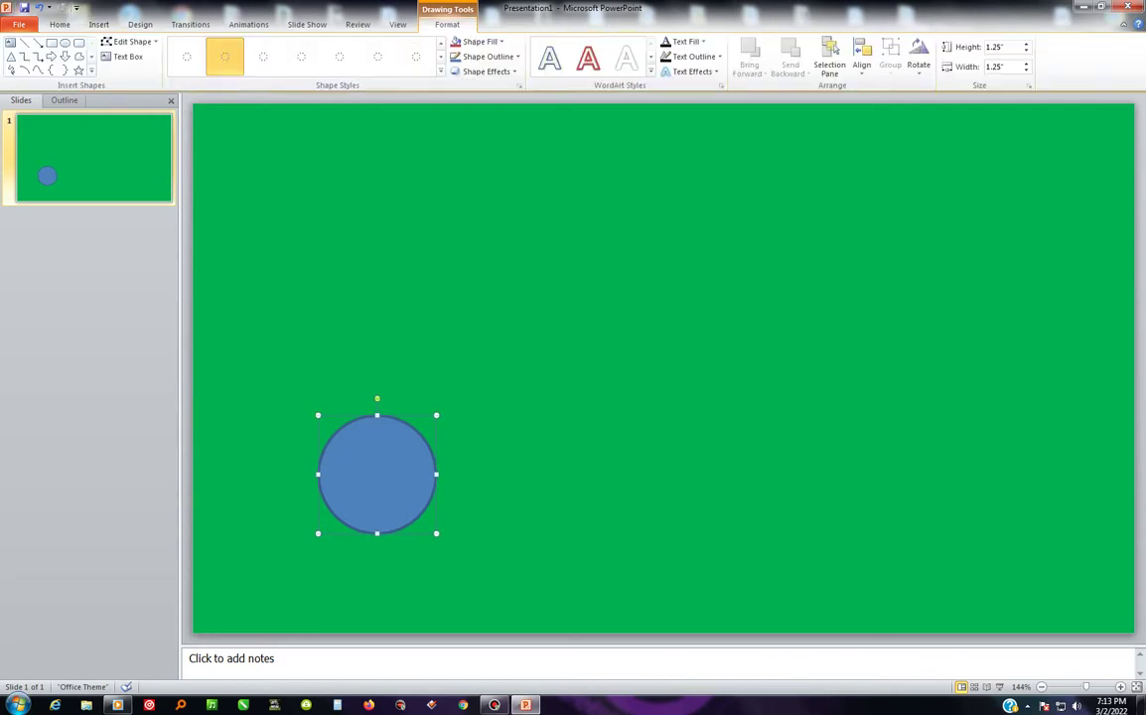
left_click(477, 41)
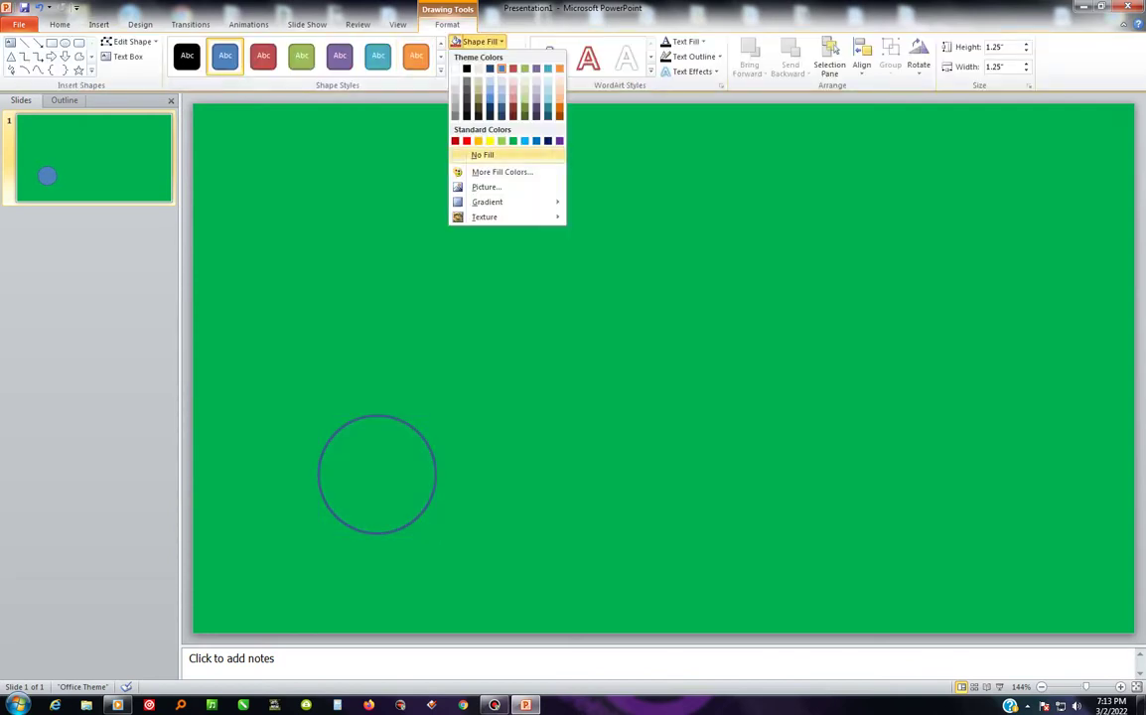
left_click(482, 155)
left_click(488, 56)
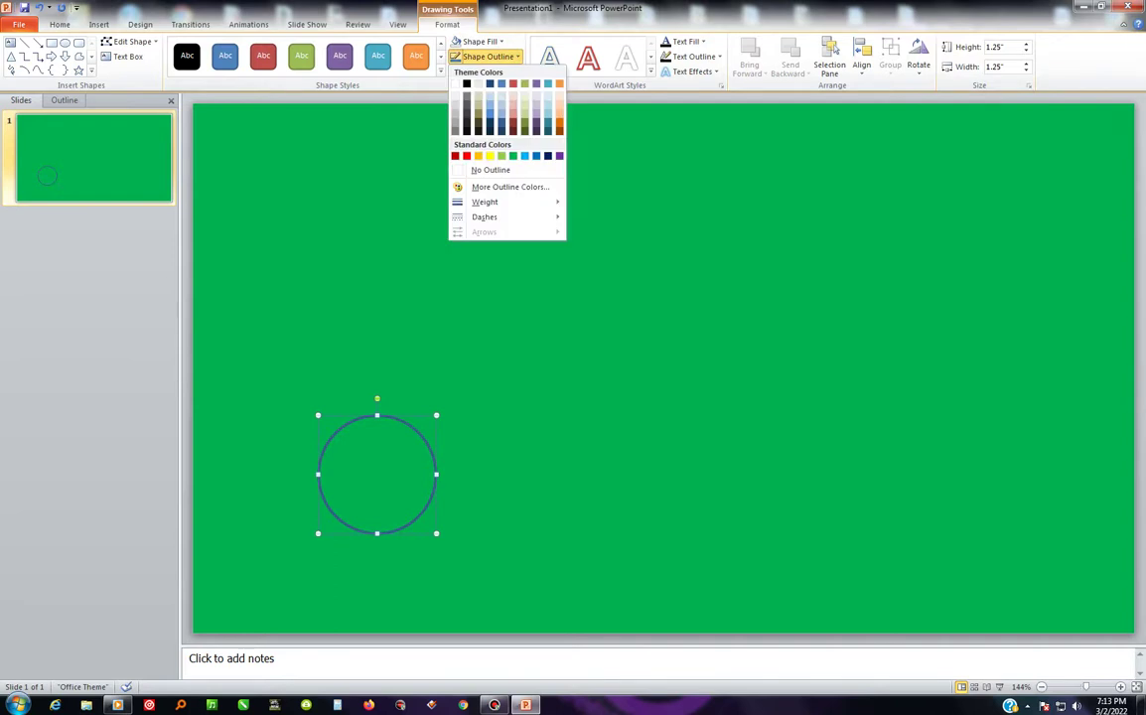
mouse_move(496, 202)
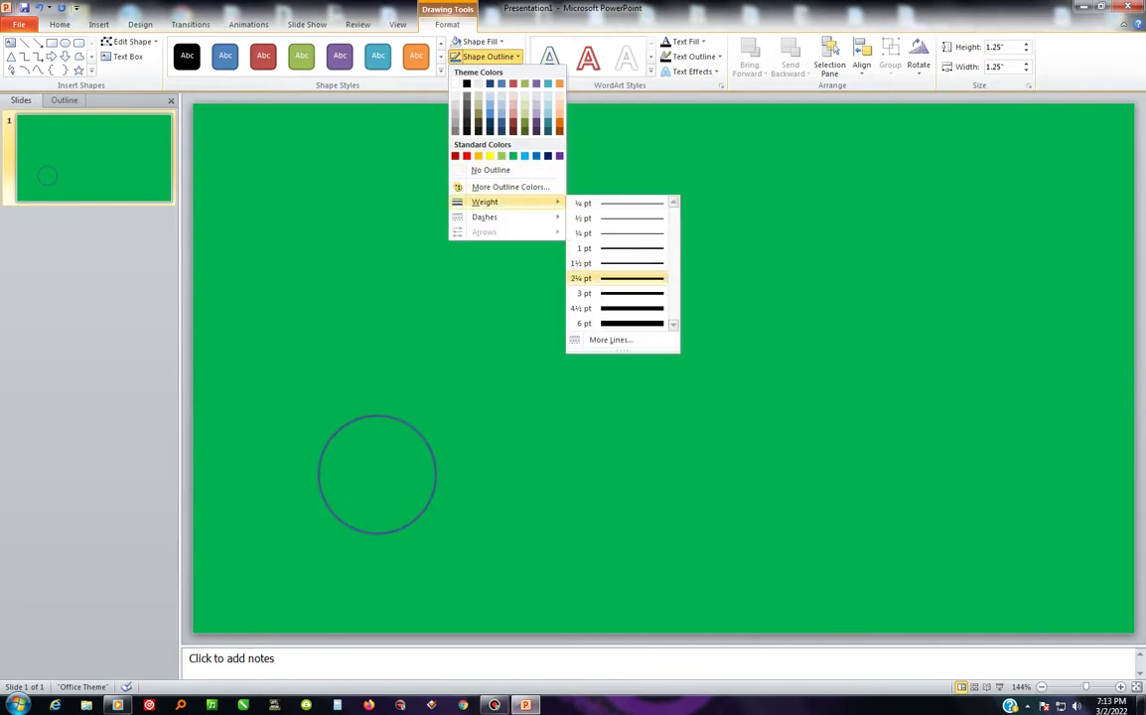
left_click(606, 293)
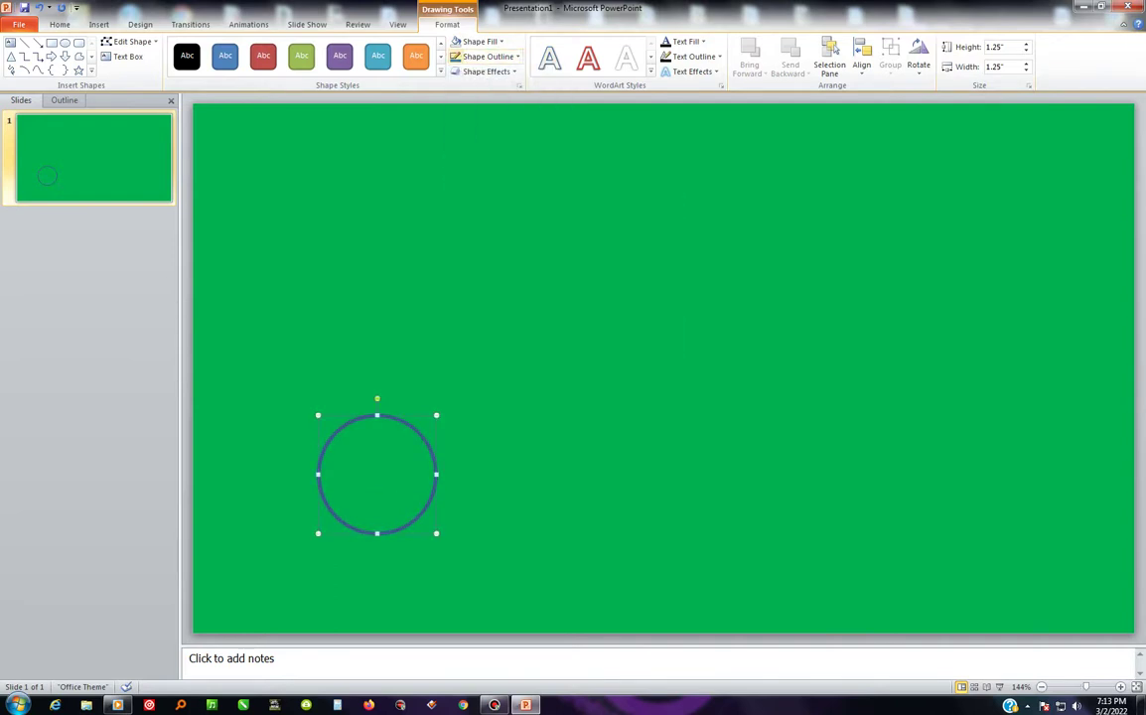
left_click(478, 41)
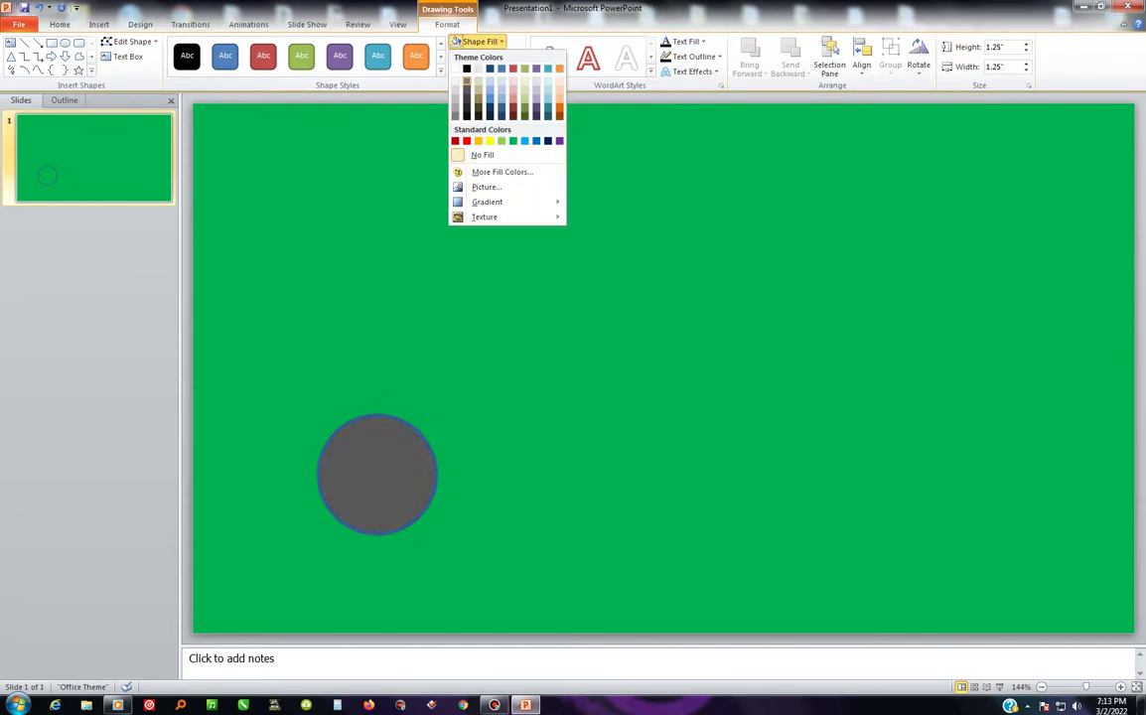
left_click(482, 155)
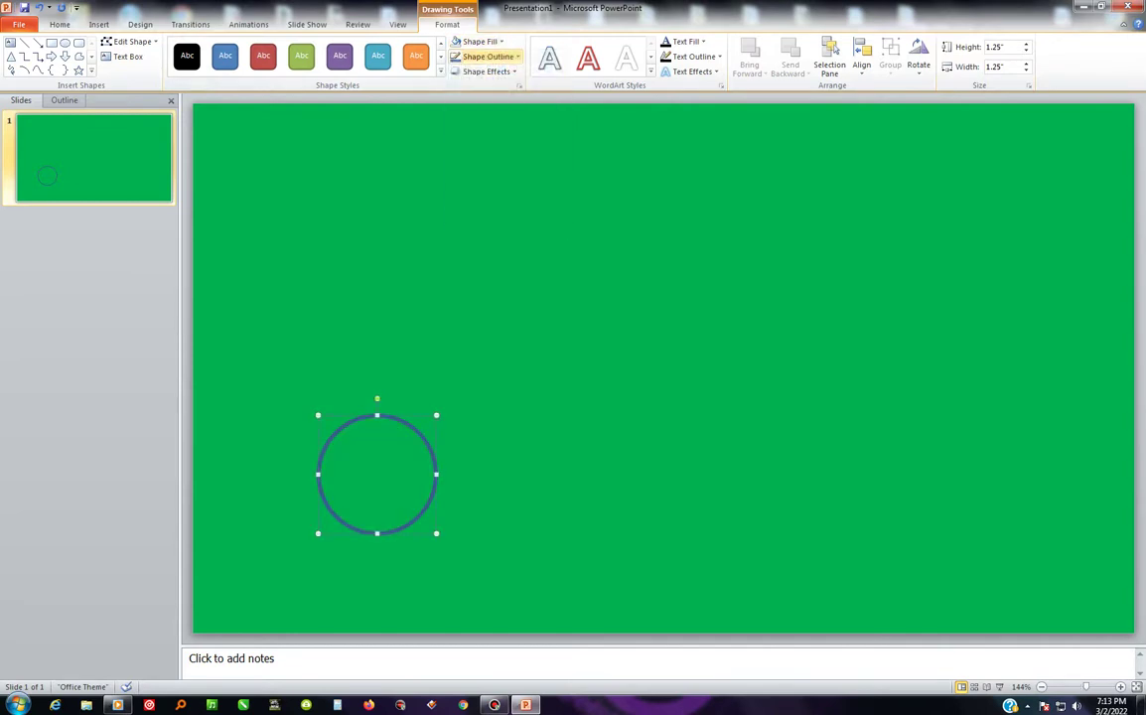
- Make the circle's outline red and browse Shape Effects without applying any
left_click(487, 56)
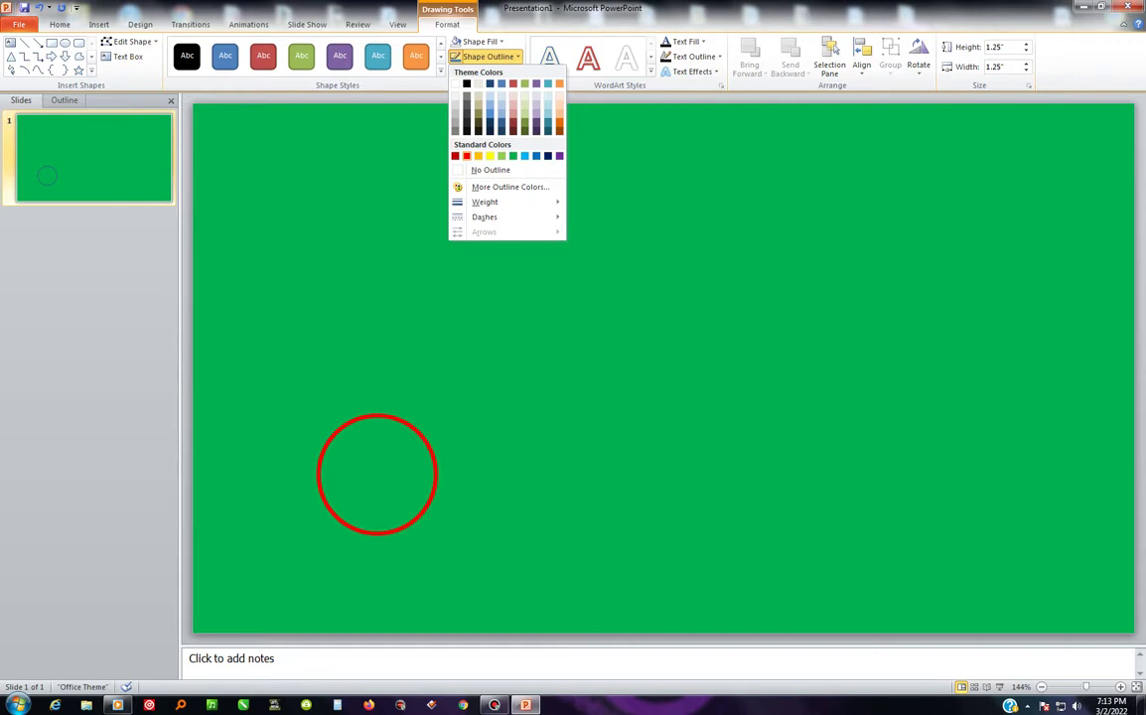
left_click(467, 156)
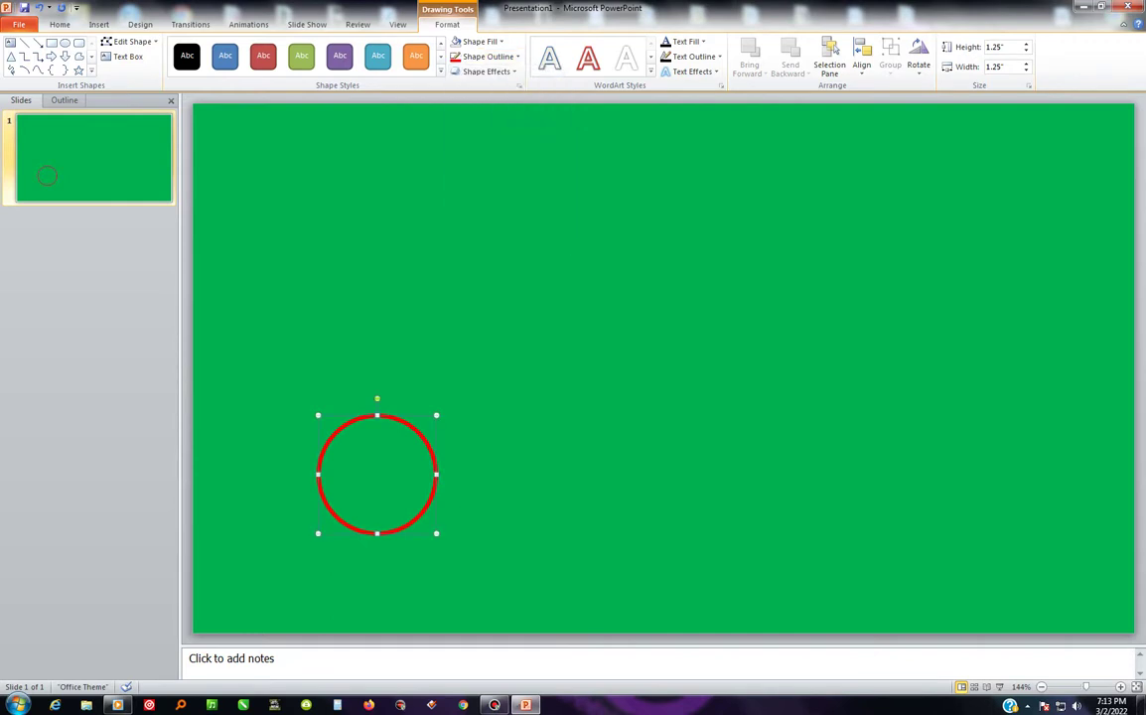
left_click(486, 71)
mouse_move(492, 95)
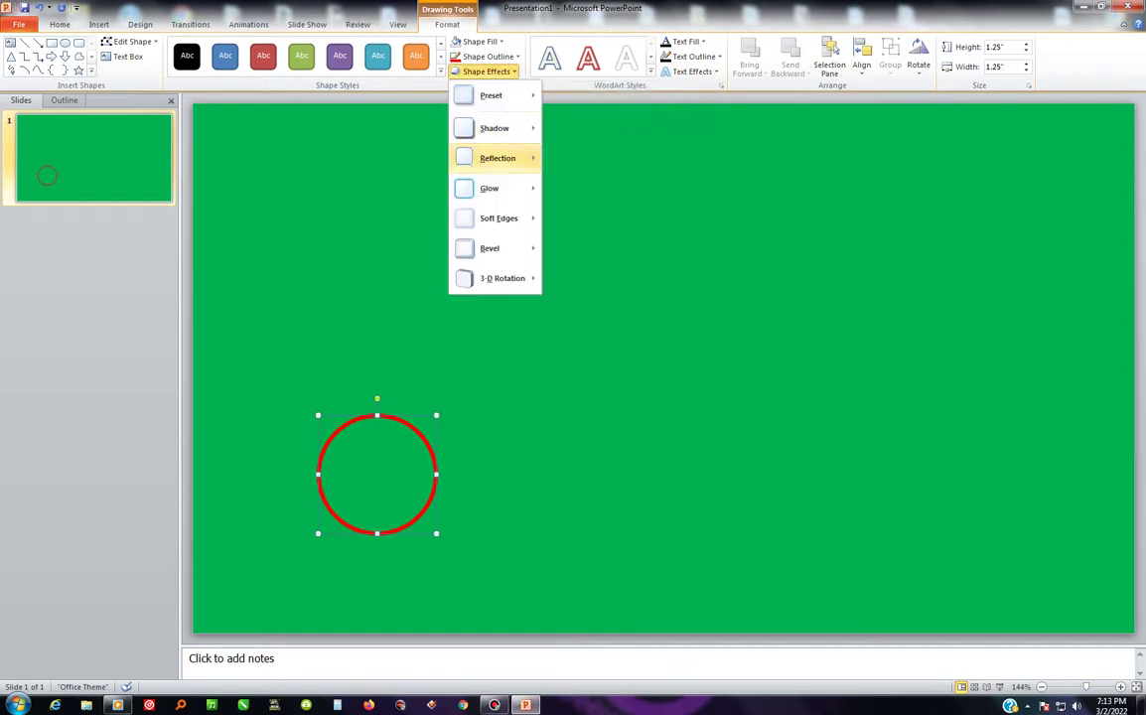
mouse_move(497, 158)
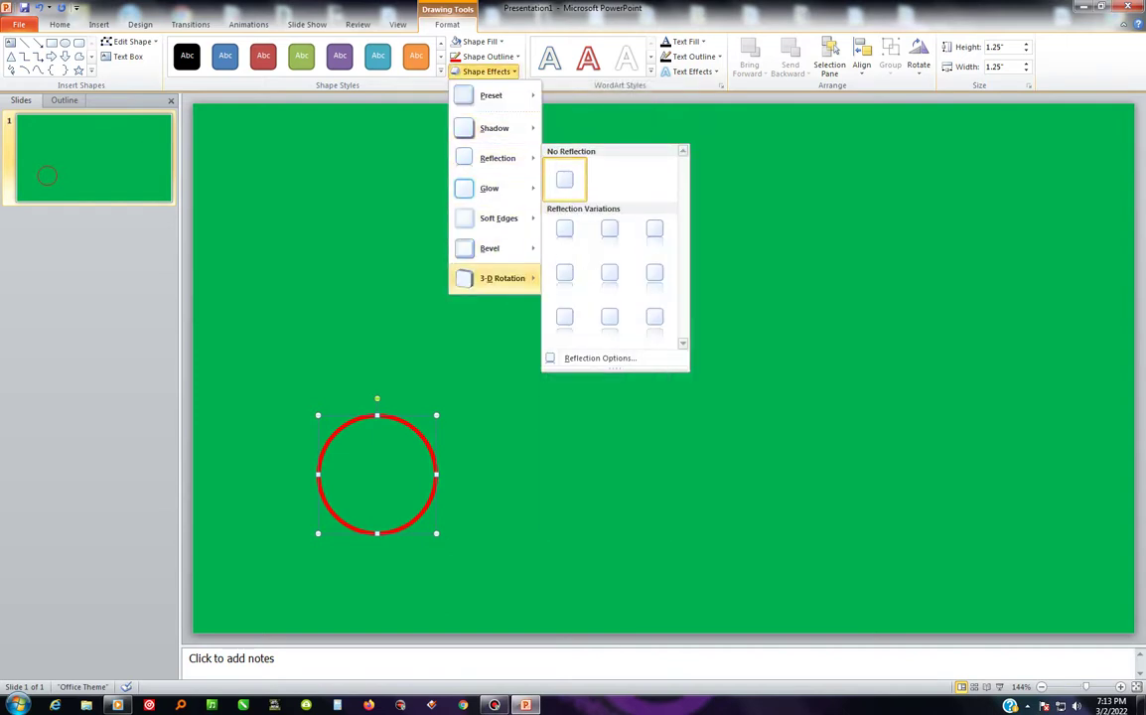
mouse_move(501, 279)
key("Escape")
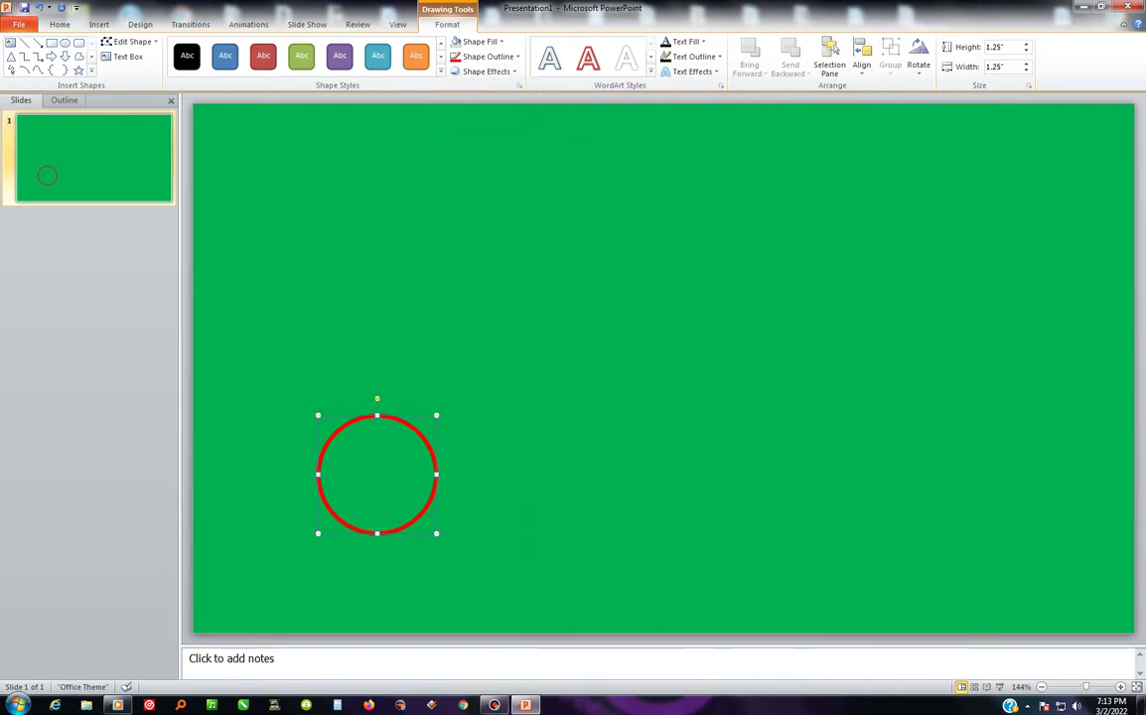
key("Escape")
left_click(377, 416)
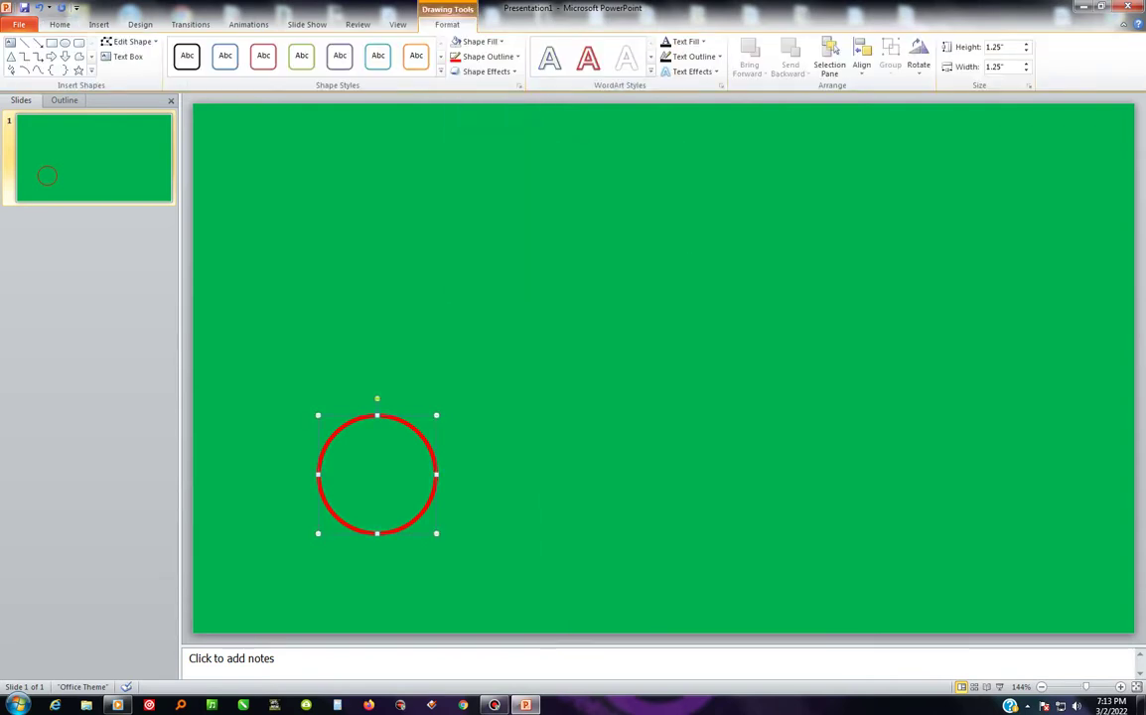
- Copy and paste the red circle, shrink the copy, and centre it inside the original
right_click(391, 418)
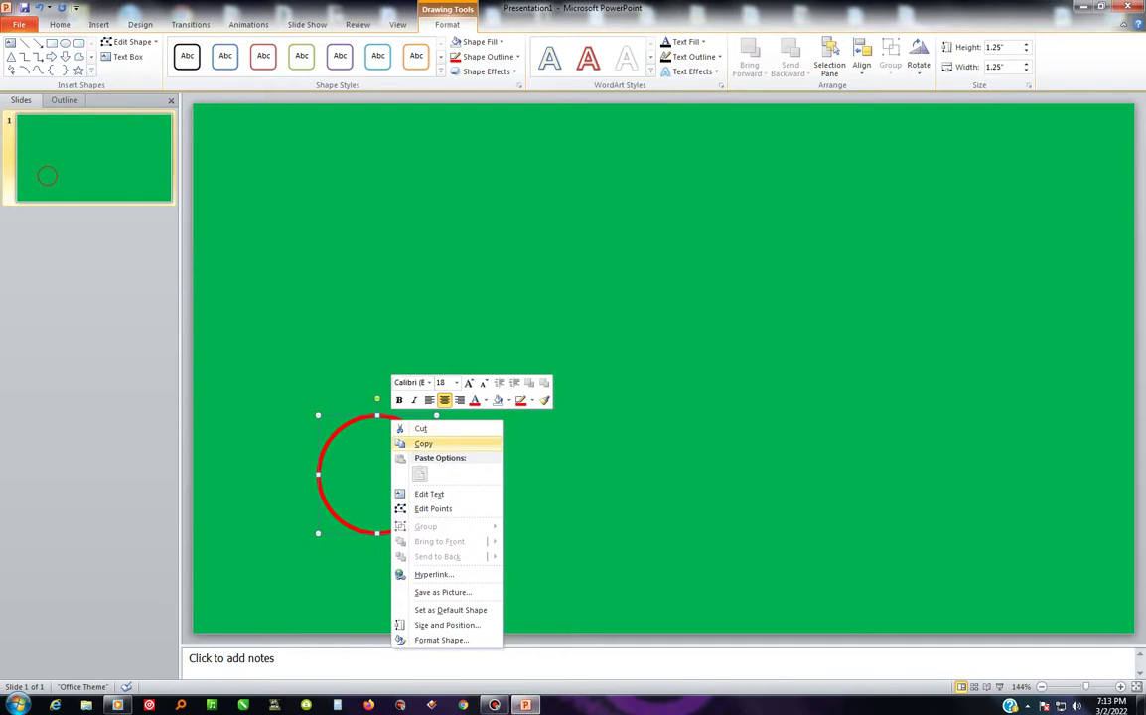
left_click(423, 443)
right_click(392, 322)
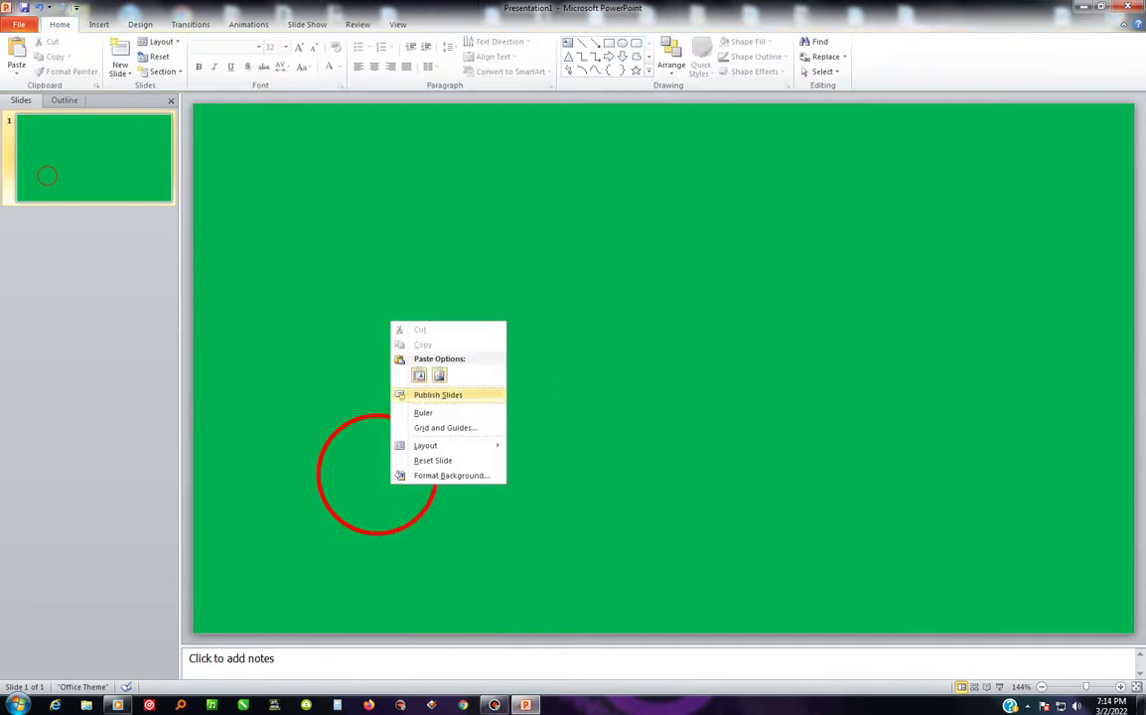
left_click(419, 376)
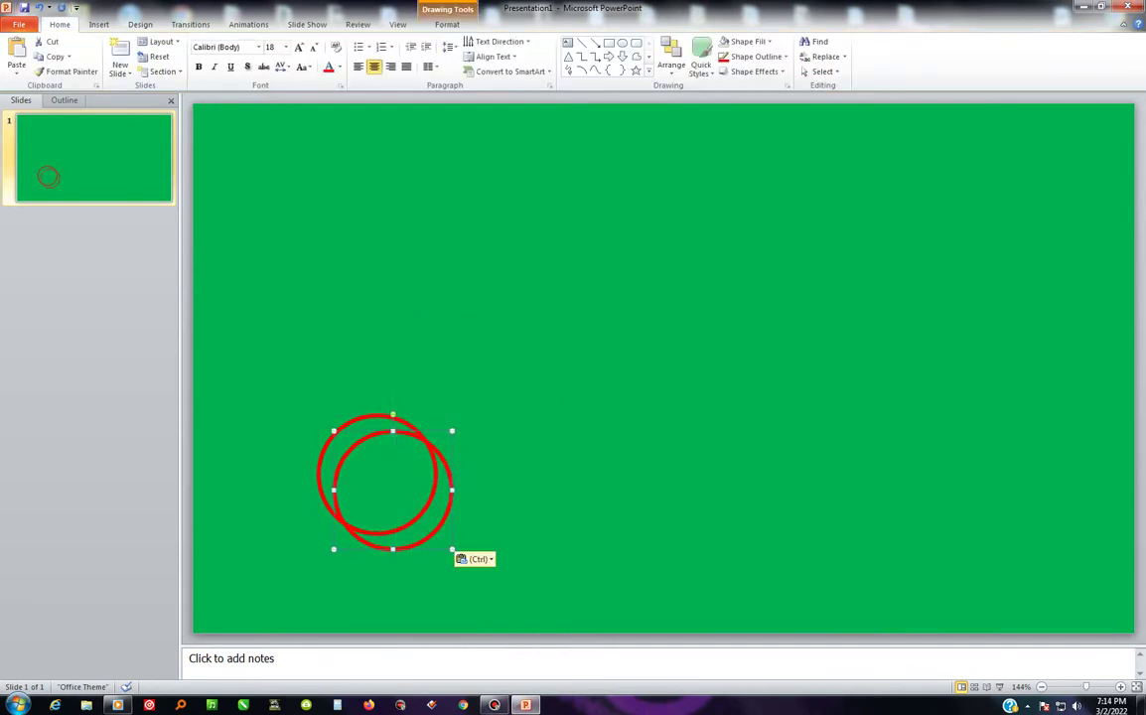
left_click_drag(452, 549, 437, 534)
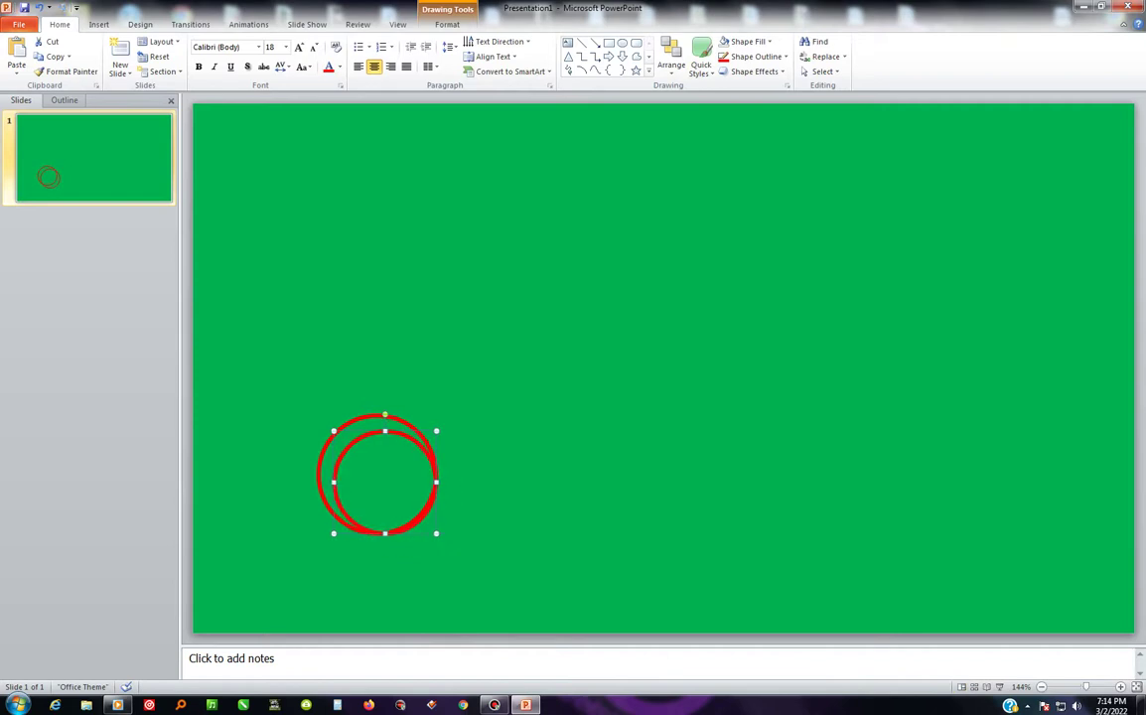
left_click_drag(335, 482, 326, 474)
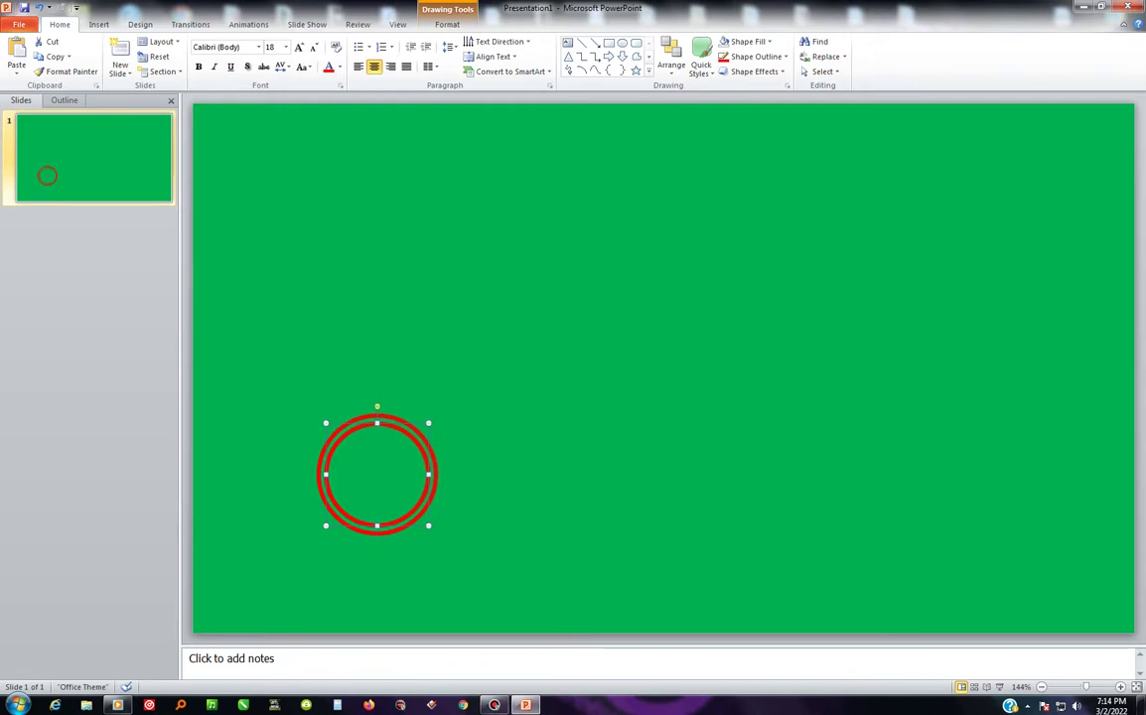
double_click(327, 474)
- Set the inner circle to picture or texture fill and start choosing a picture file
right_click(418, 449)
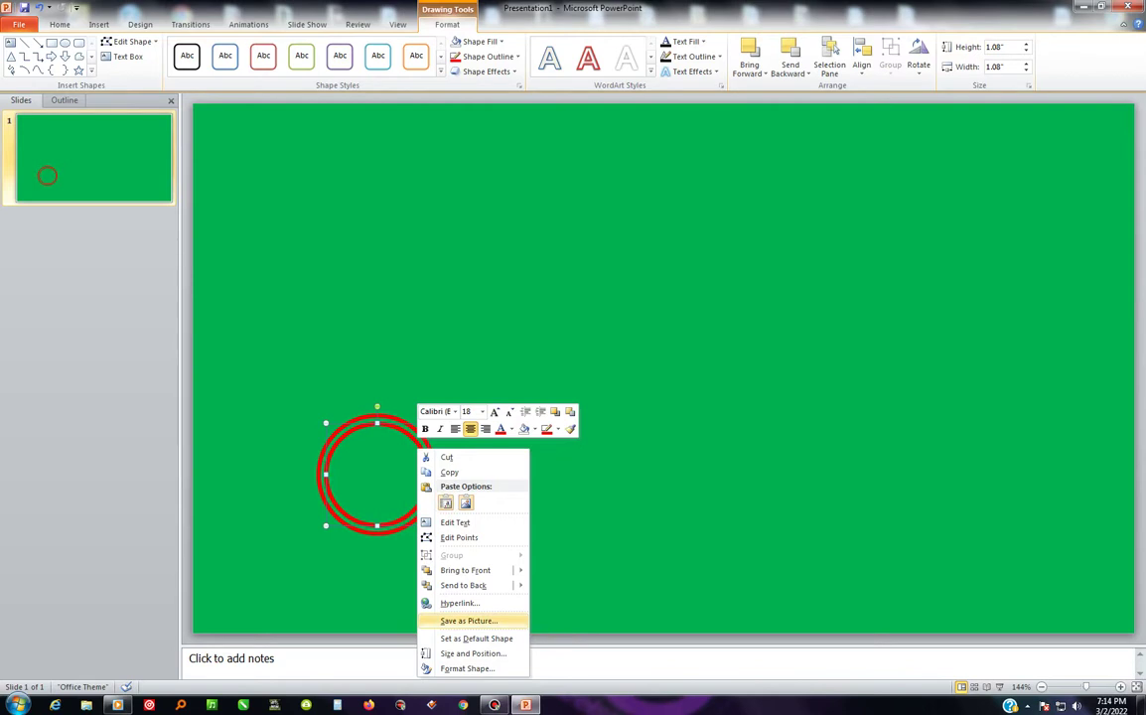
left_click(467, 669)
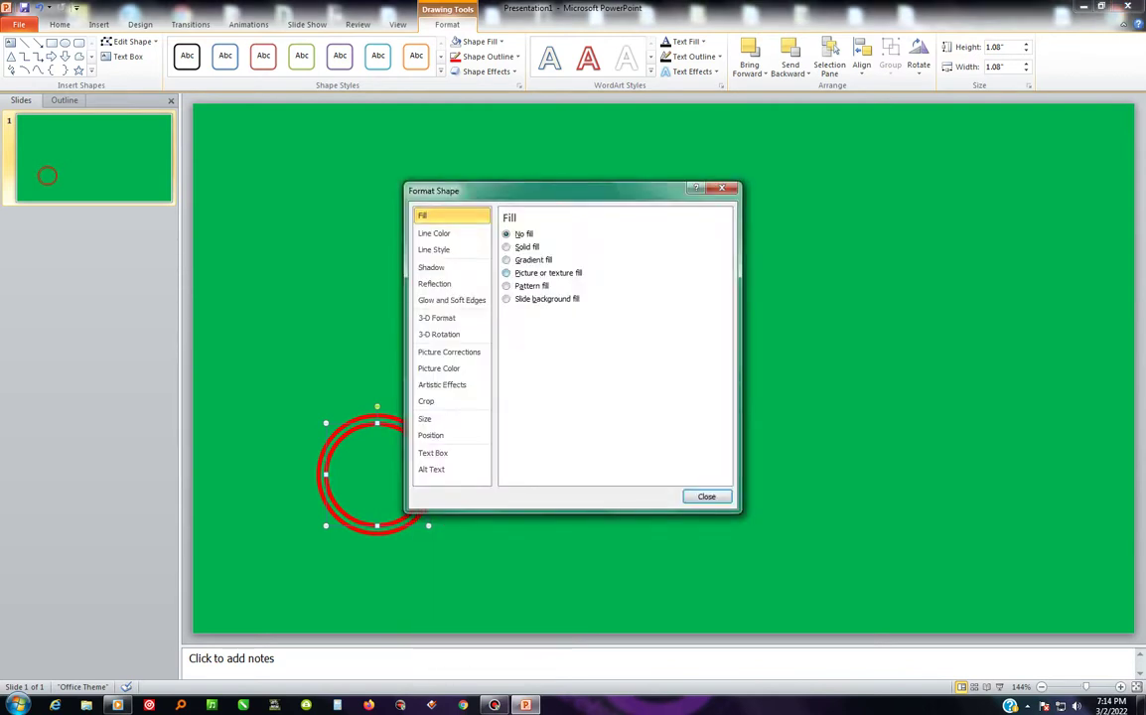
left_click(506, 272)
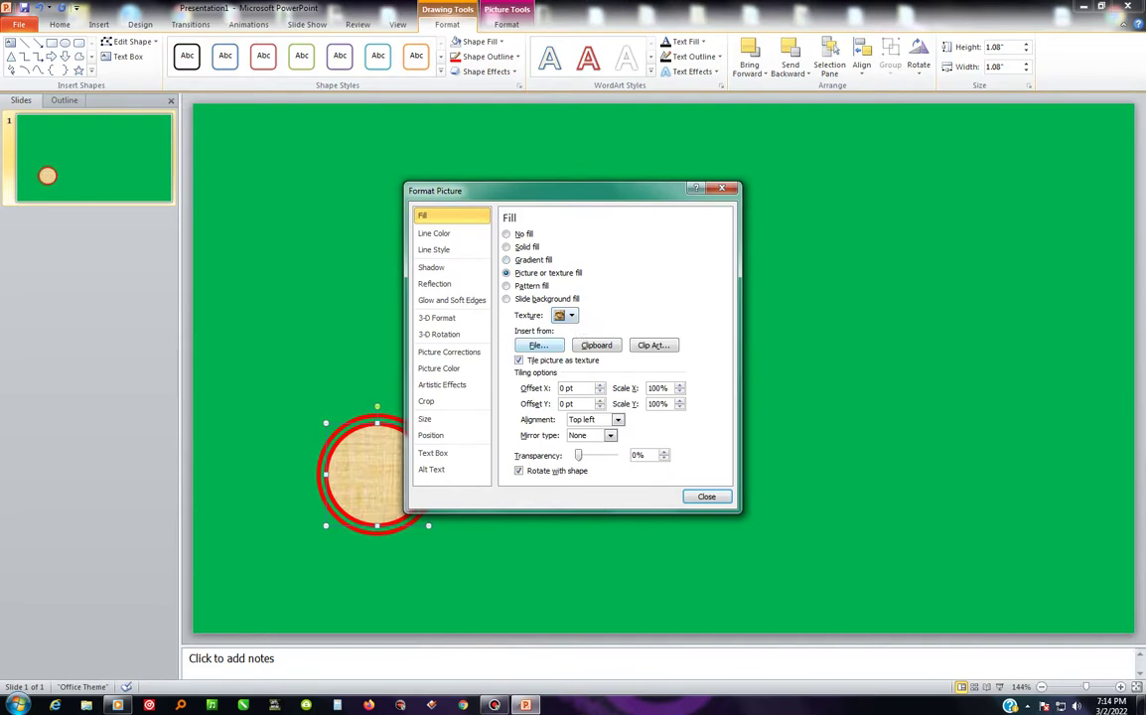
left_click(538, 345)
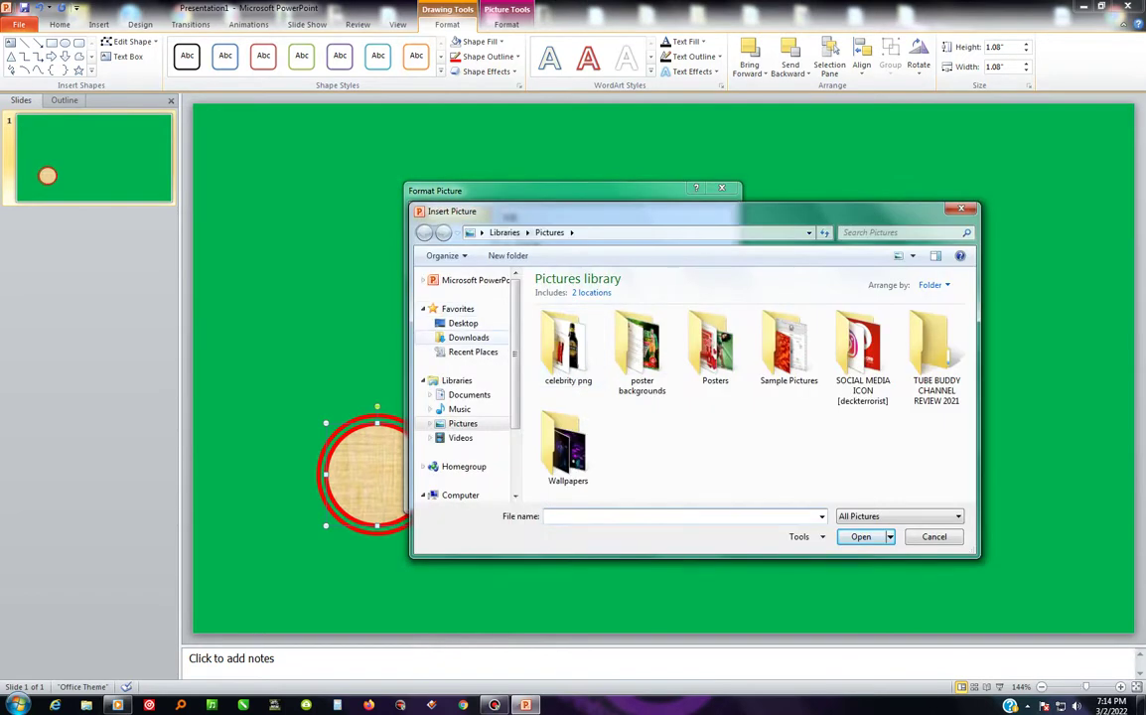
left_click(468, 337)
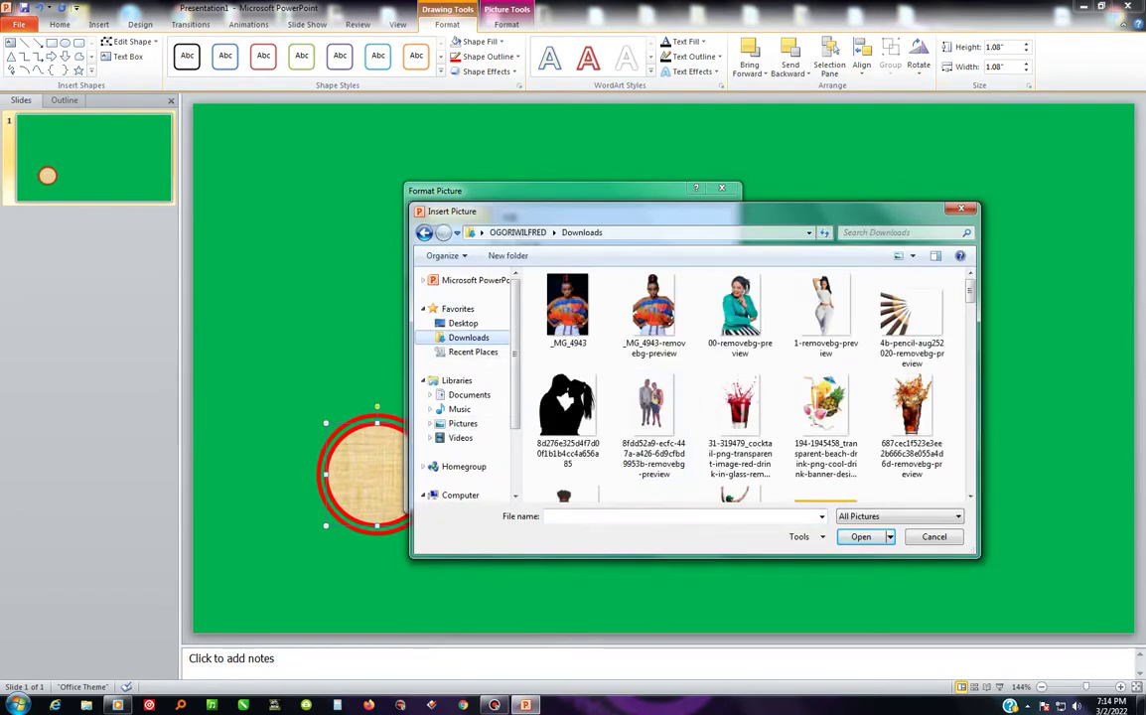
- Browse the Downloads folder for a picture, then cancel the Insert Picture dialog
scroll(840, 288, "down", 5)
scroll(839, 288, "down", 5)
scroll(839, 288, "down", 5)
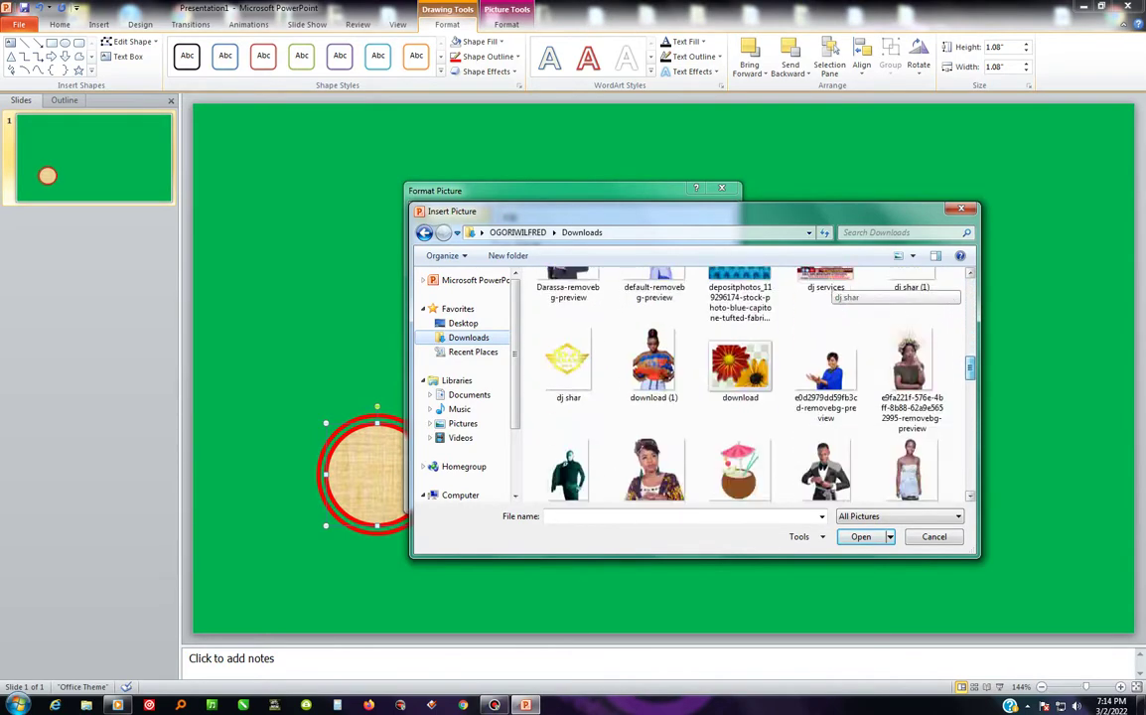
scroll(840, 290, "down", 3)
scroll(839, 290, "down", 3)
scroll(839, 290, "down", 3)
scroll(835, 290, "down", 3)
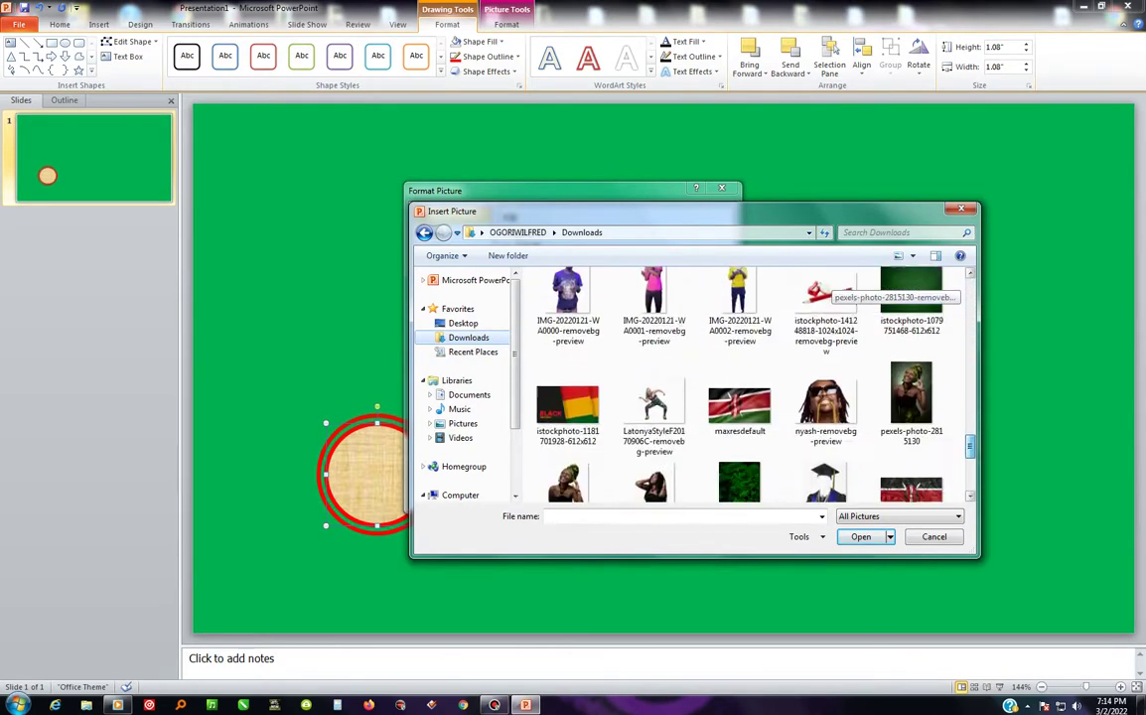
scroll(834, 290, "down", 5)
scroll(834, 290, "down", 2)
scroll(835, 290, "up", 3)
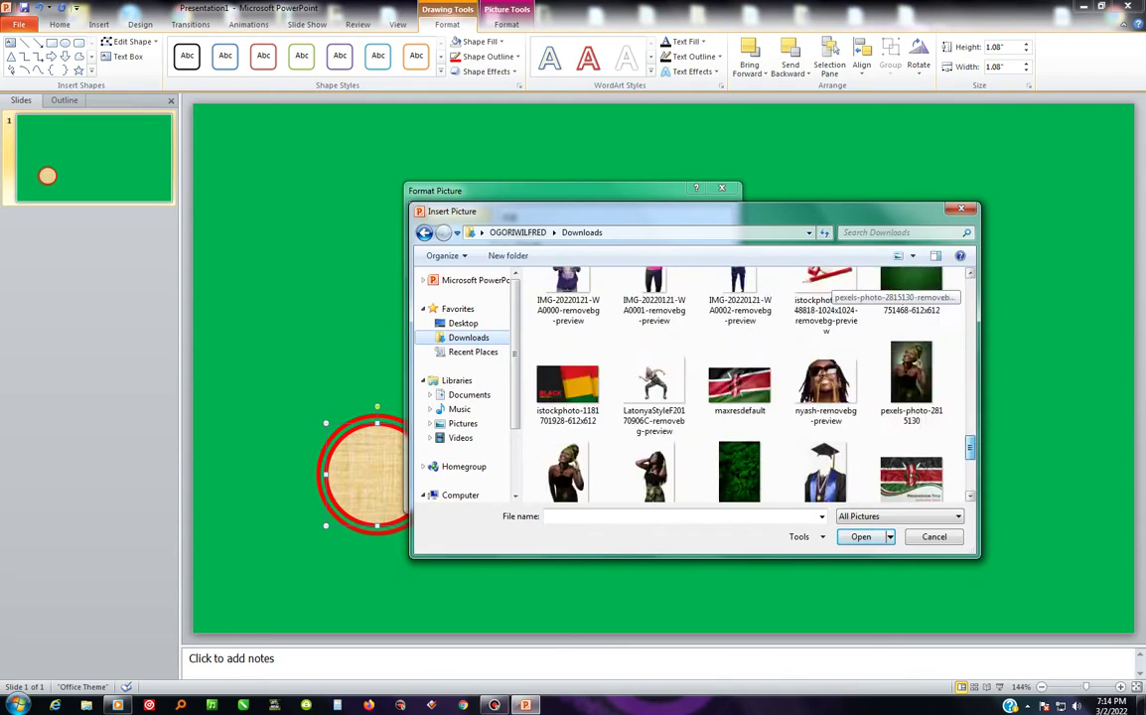
scroll(834, 290, "up", 3)
scroll(834, 290, "up", 3)
scroll(835, 290, "up", 3)
scroll(834, 290, "up", 3)
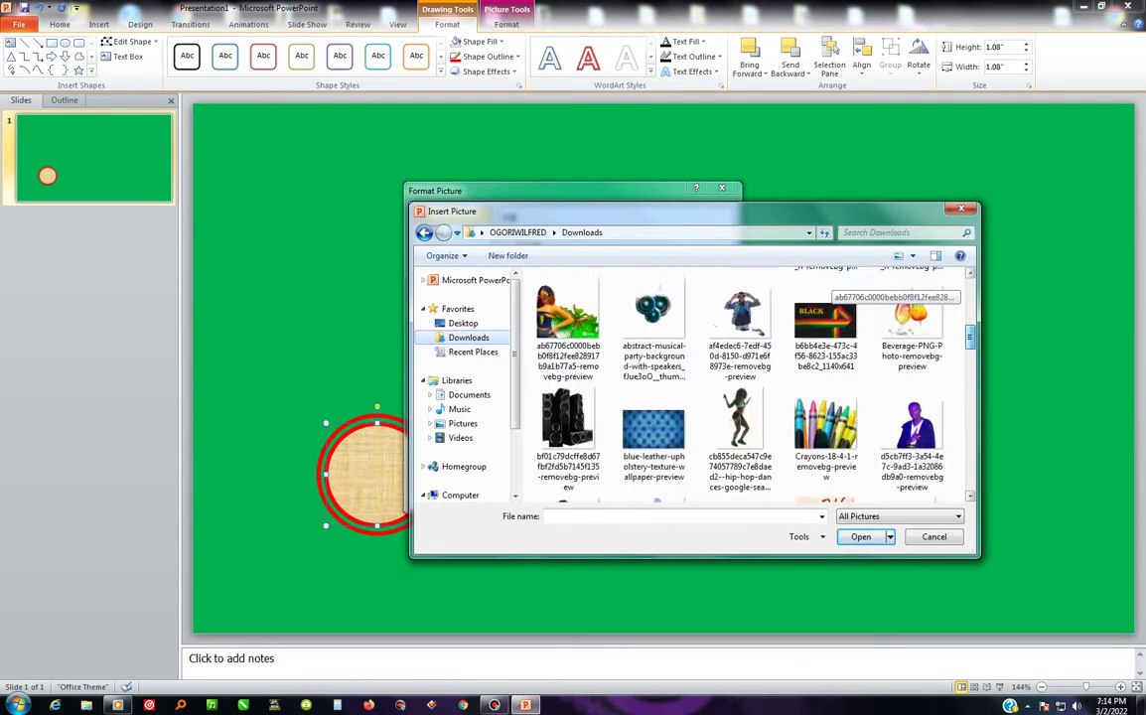
scroll(835, 290, "up", 3)
scroll(834, 291, "down", 3)
scroll(834, 290, "up", 3)
scroll(834, 290, "up", 3)
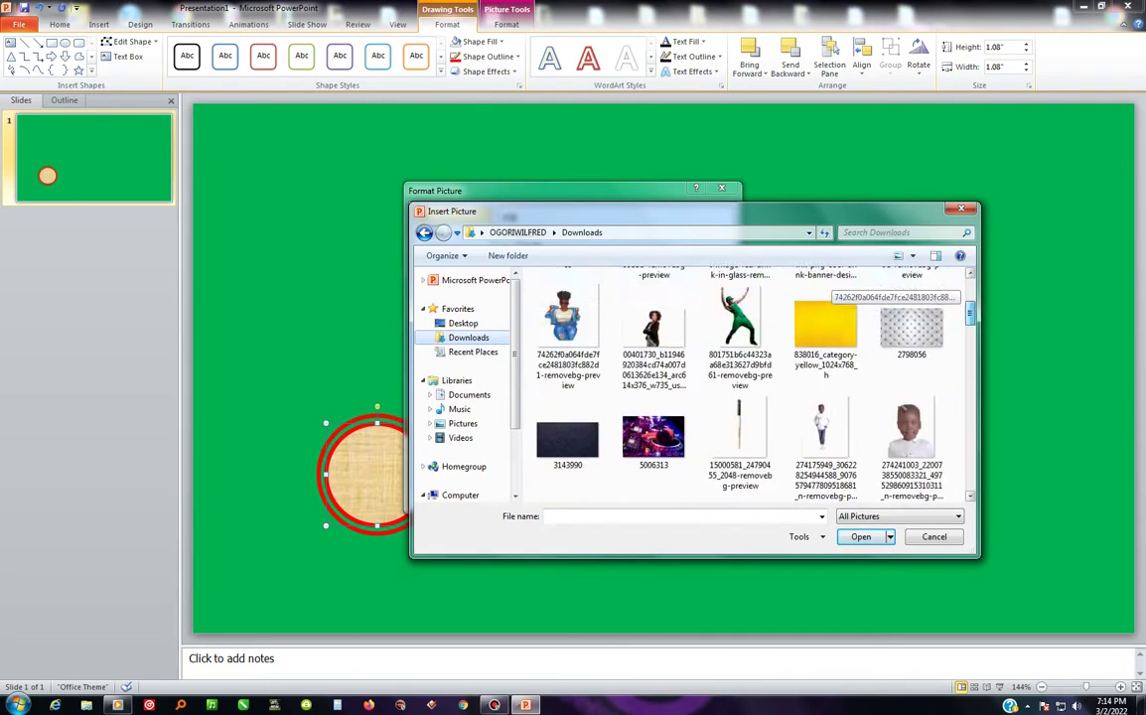
scroll(834, 290, "up", 3)
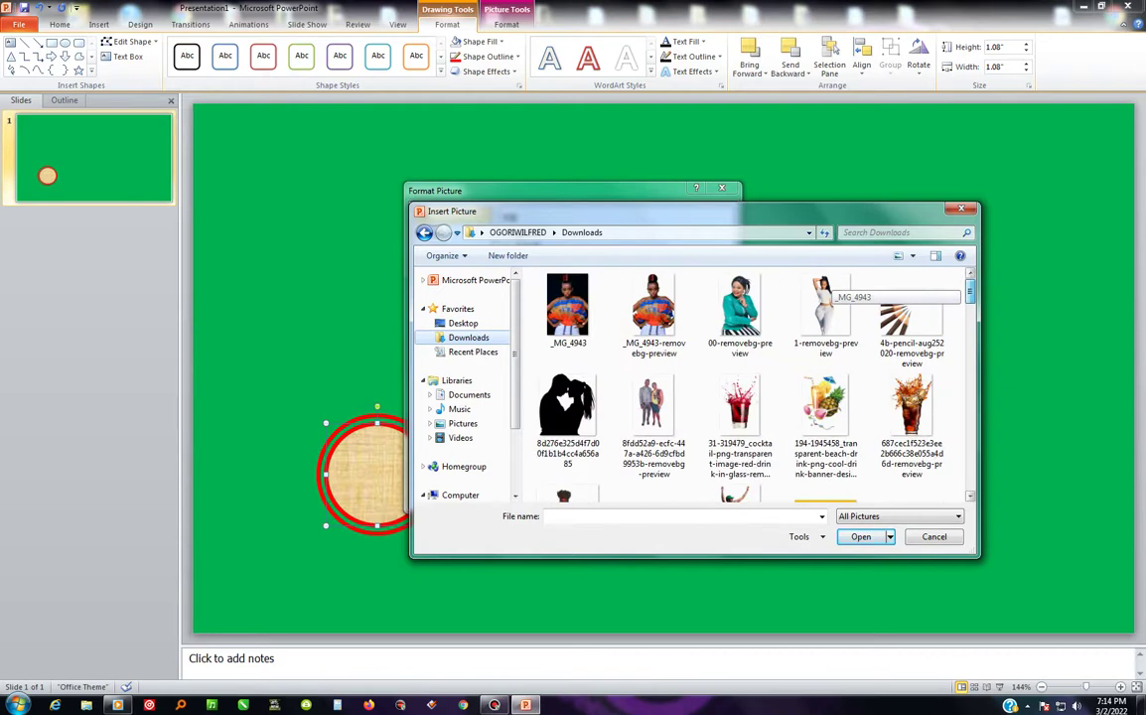
scroll(827, 290, "down", 3)
scroll(826, 290, "down", 3)
scroll(827, 290, "down", 1)
scroll(827, 291, "down", 2)
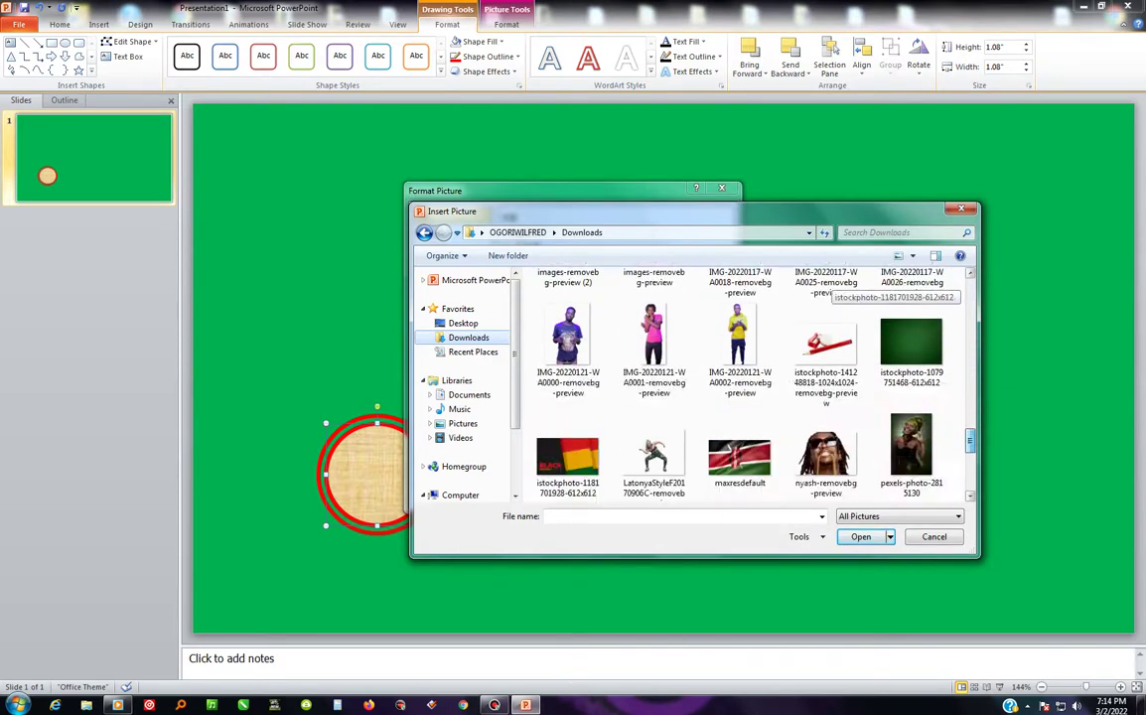
scroll(827, 290, "down", 3)
scroll(827, 290, "down", 3)
scroll(826, 290, "down", 2)
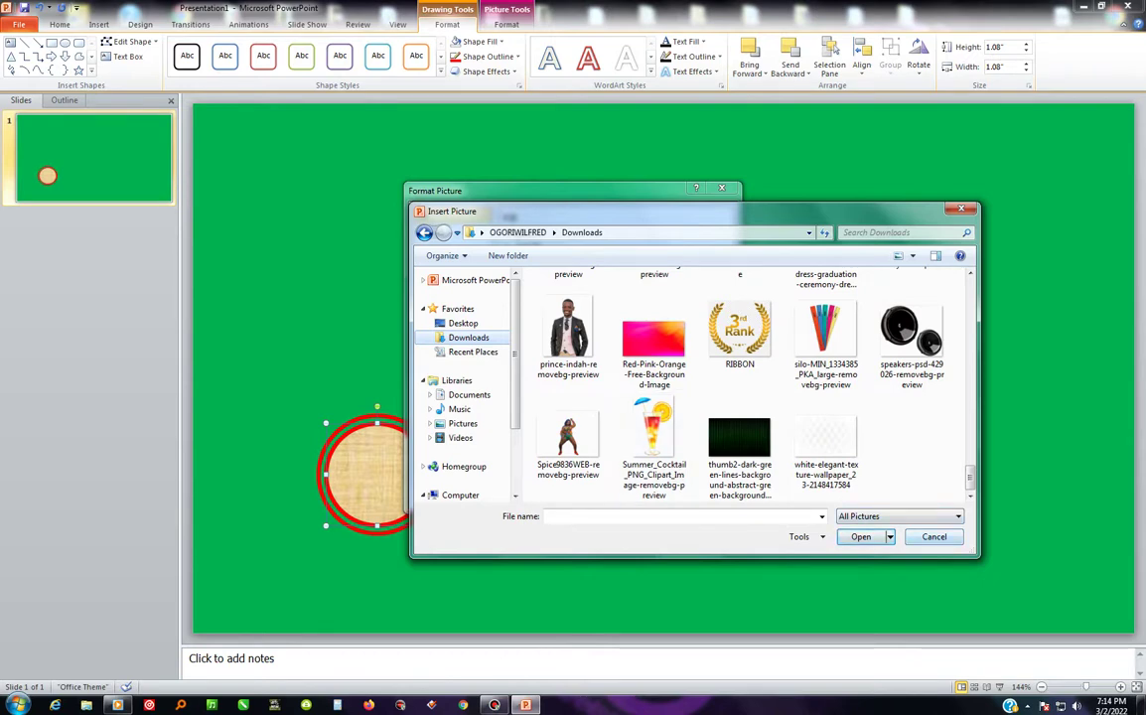
key("Escape")
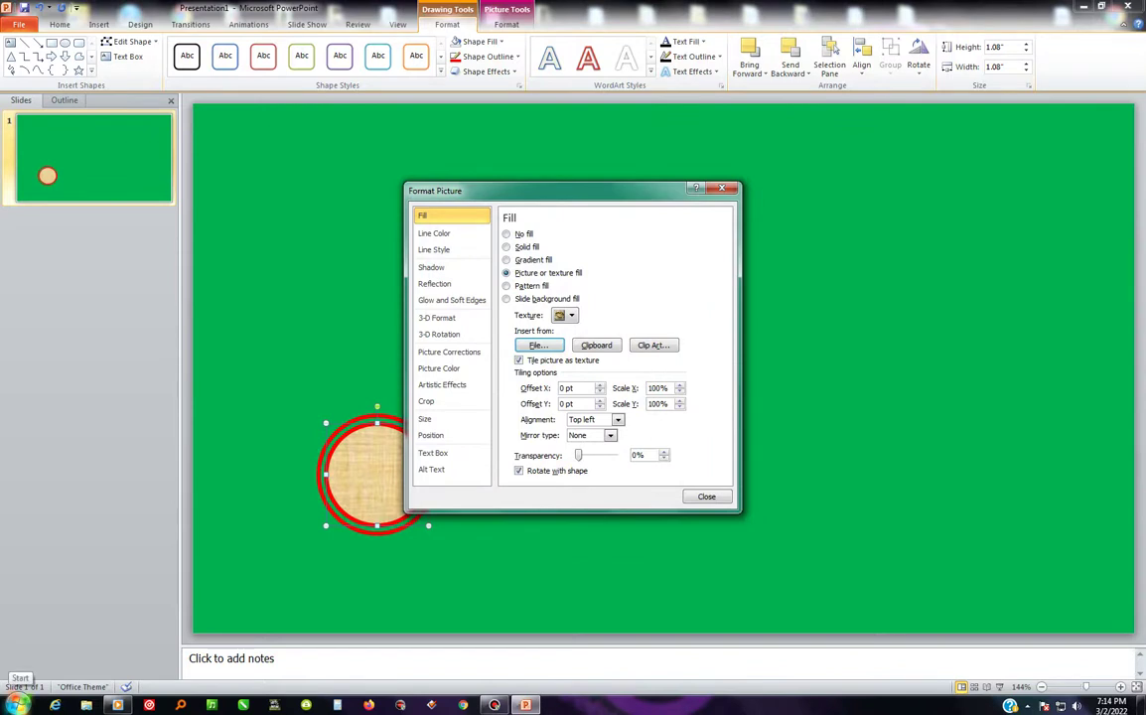
- Launch Google Chrome by searching 'chro' from the Start menu
left_click(18, 703)
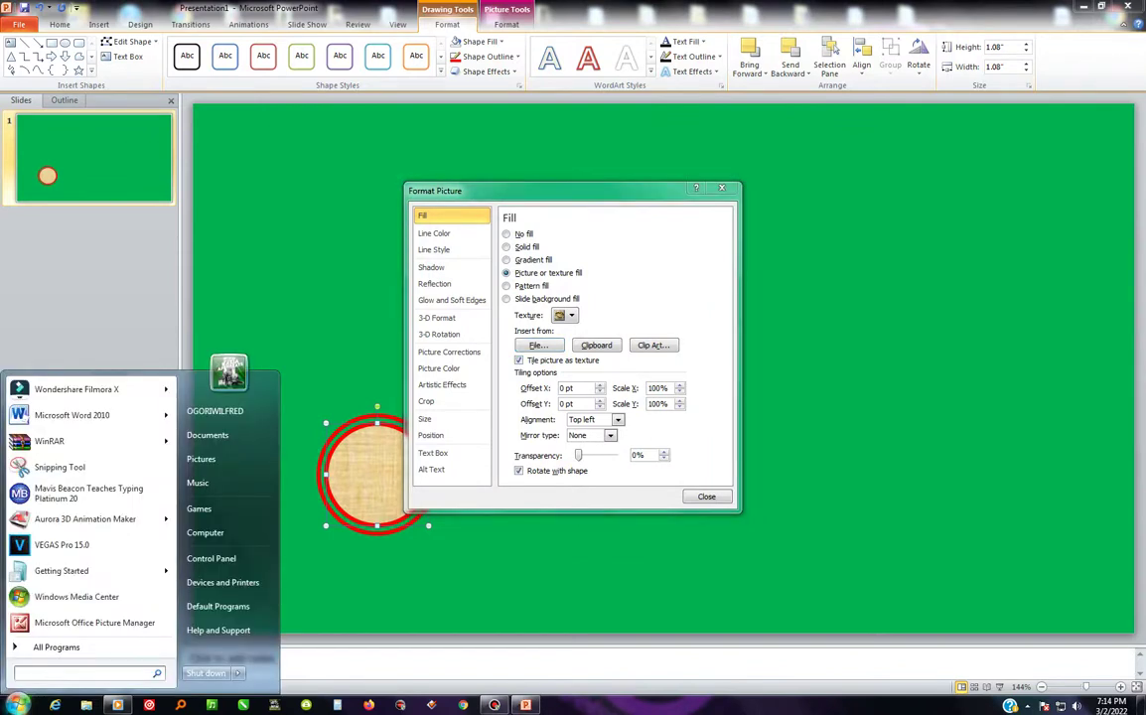
type("chro")
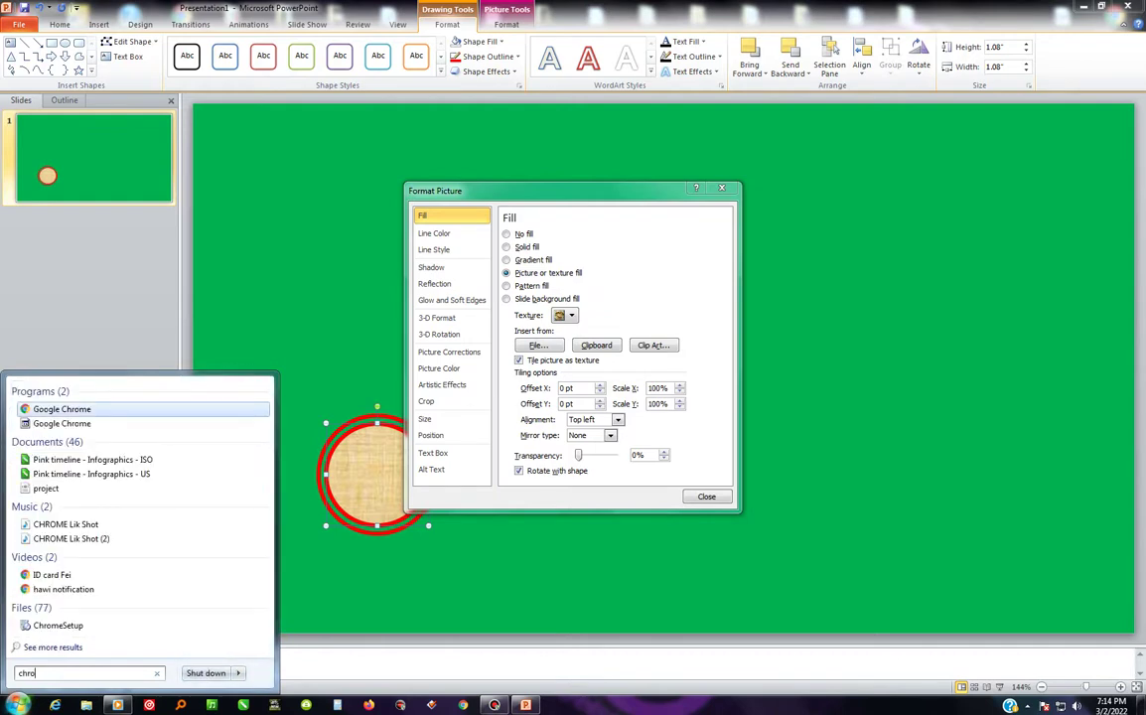
key("Return")
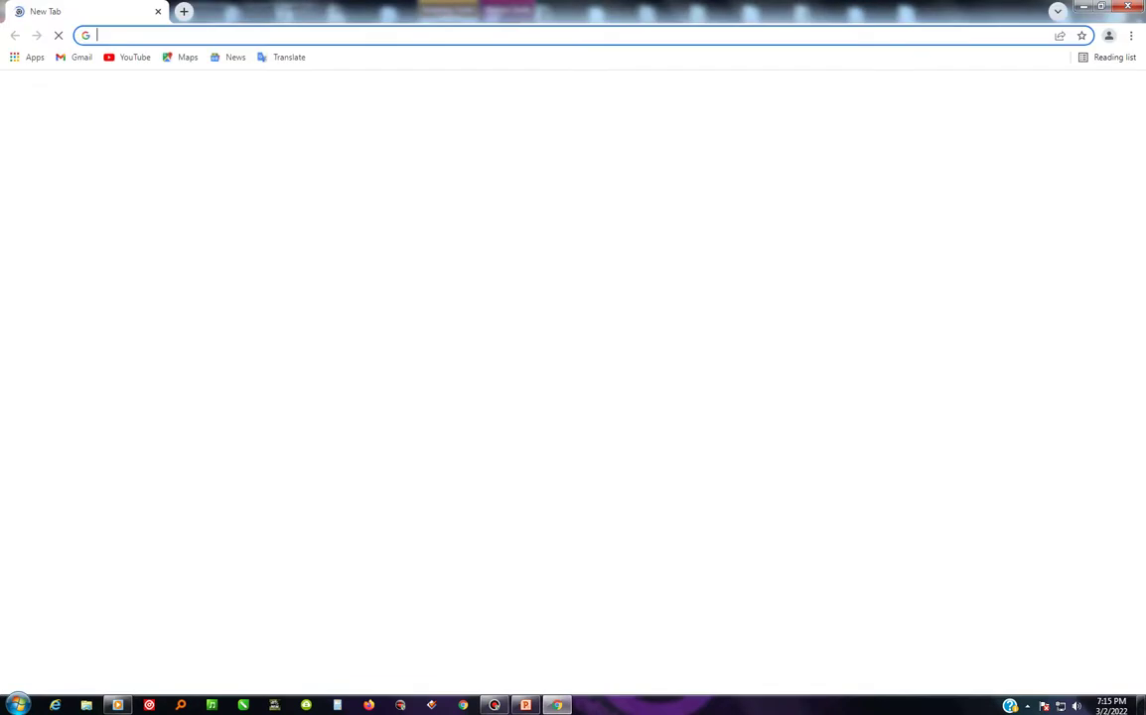
- Search Google for 'dj wifi vev' and switch to the image results
type("d")
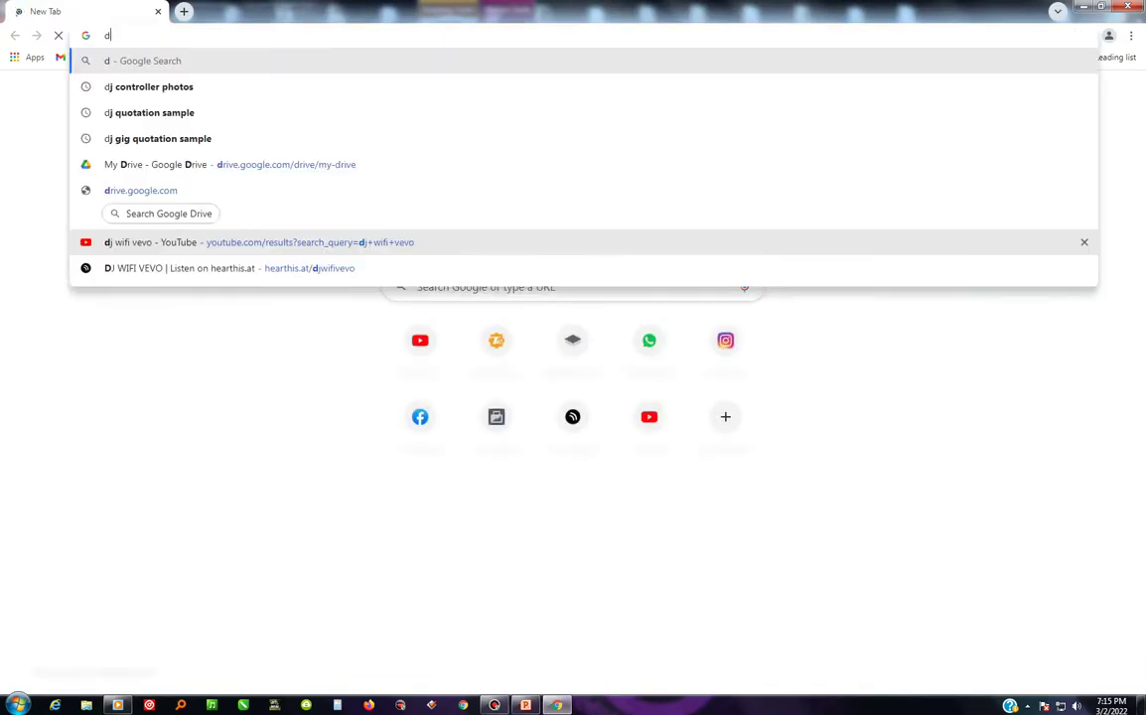
type("j wifi ")
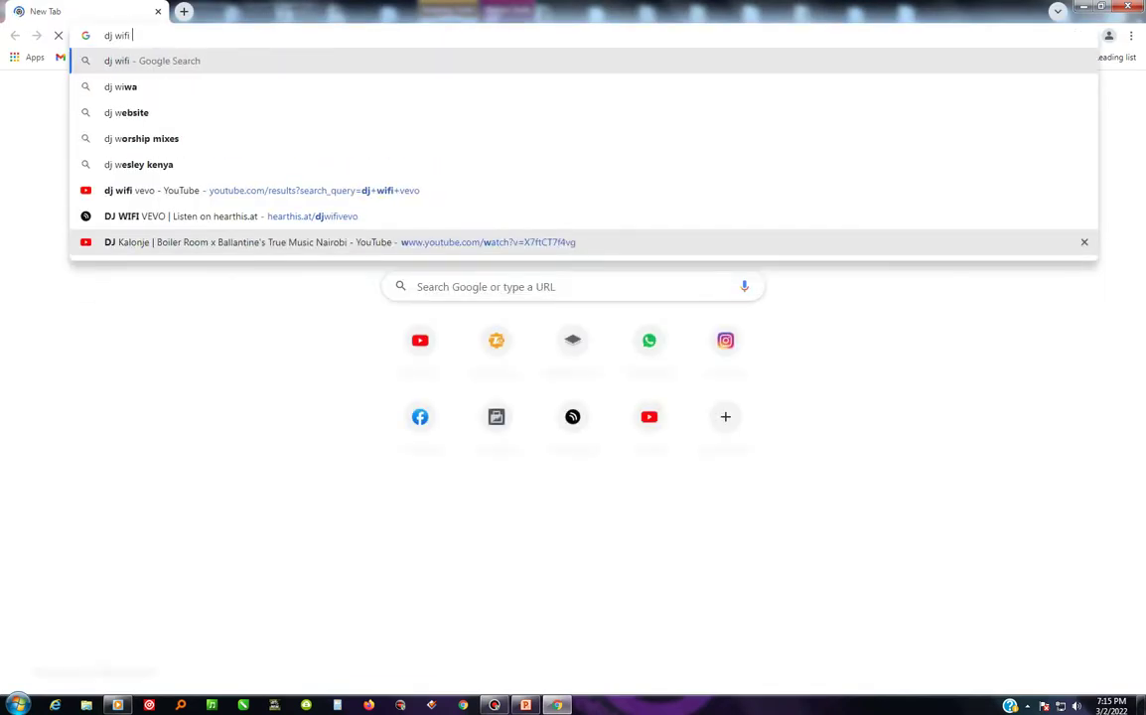
type("vev")
key("Return")
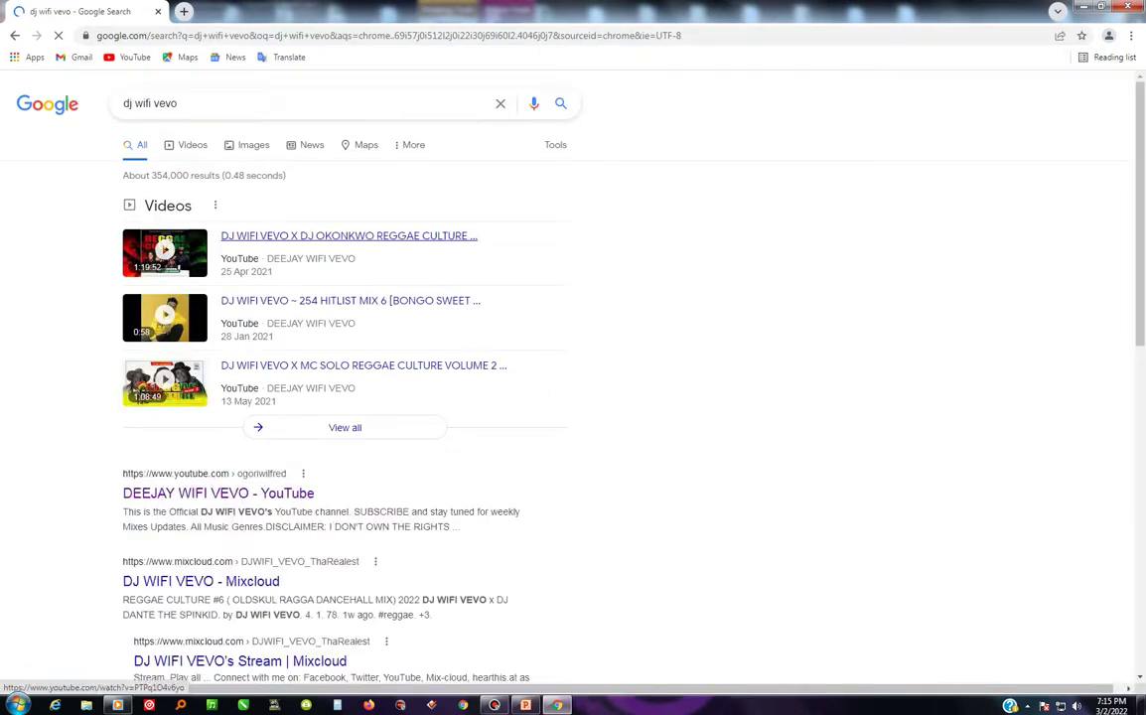
left_click(253, 144)
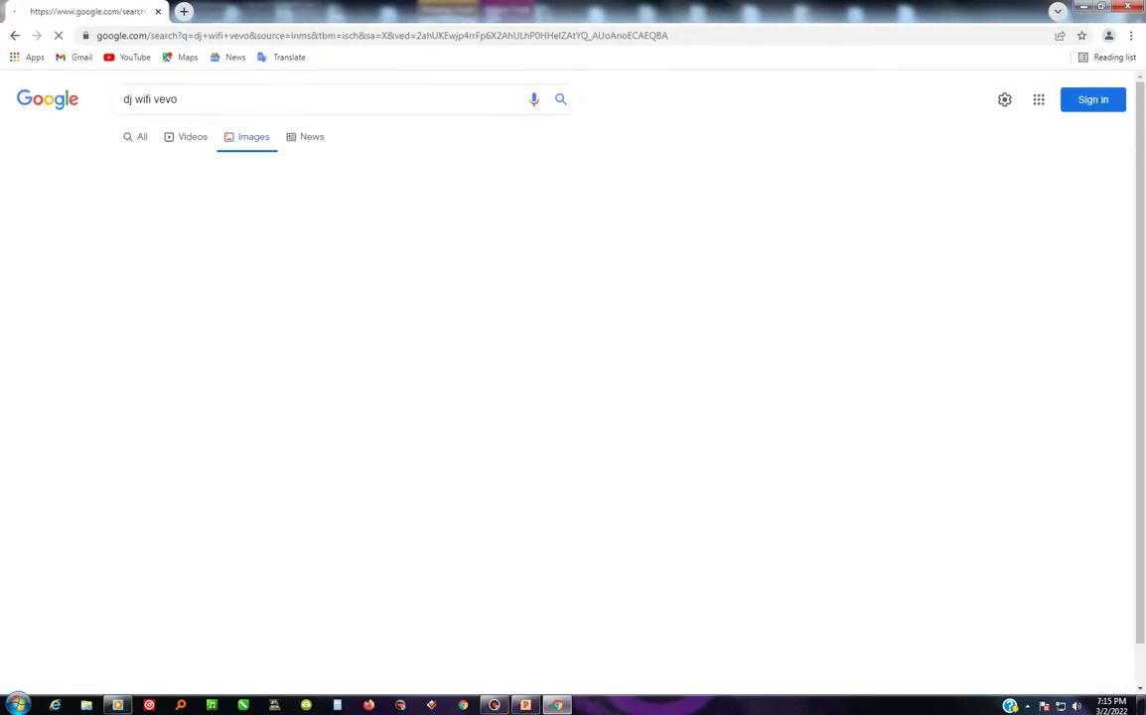
- Scroll the image results and open the DEEJAY WIFI VEVO portrait preview
scroll(573, 398, "down", 2)
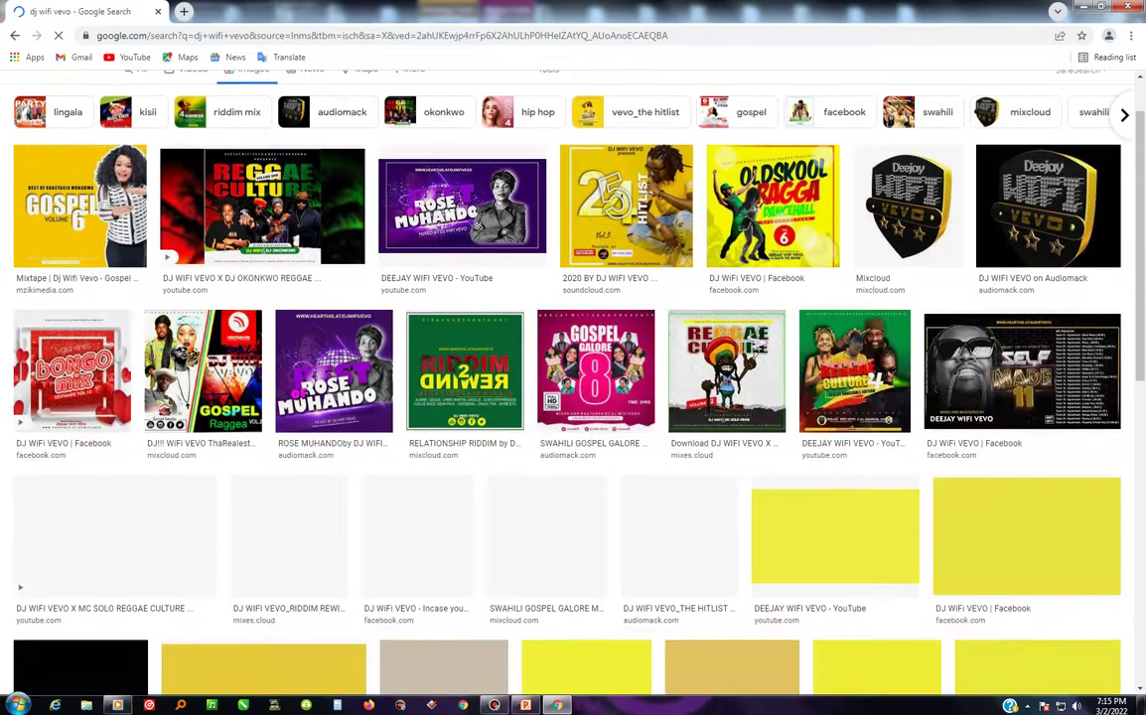
scroll(574, 397, "down", 2)
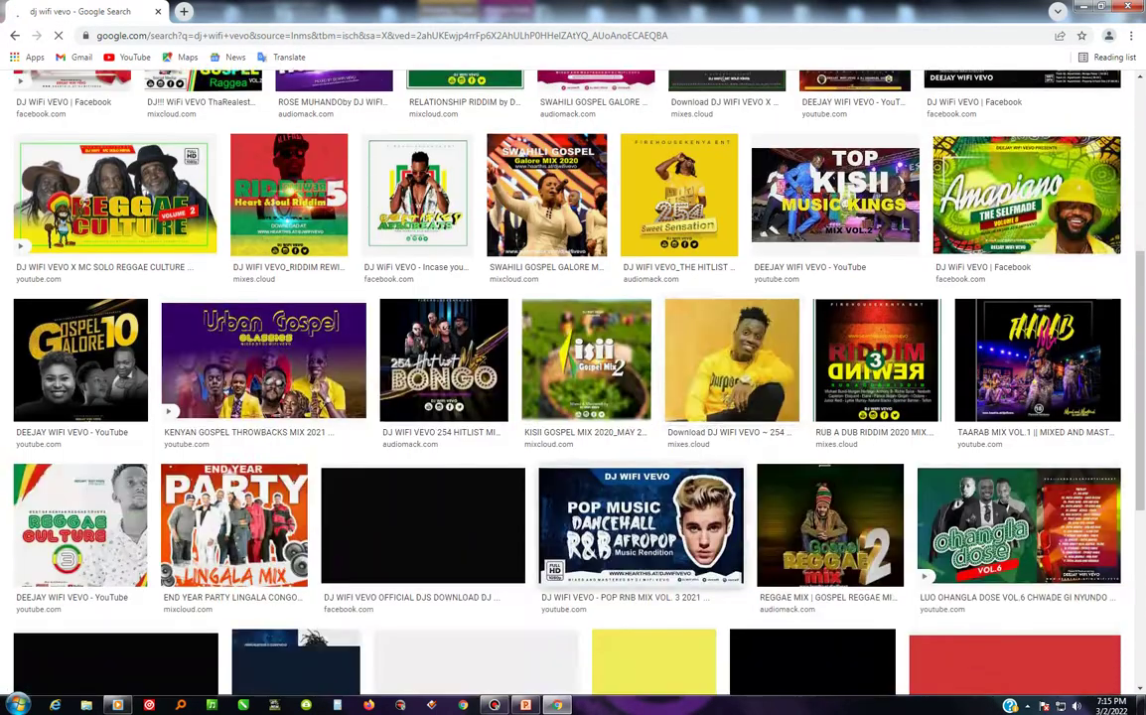
scroll(574, 397, "down", 2)
scroll(574, 397, "down", 1)
scroll(573, 397, "down", 1)
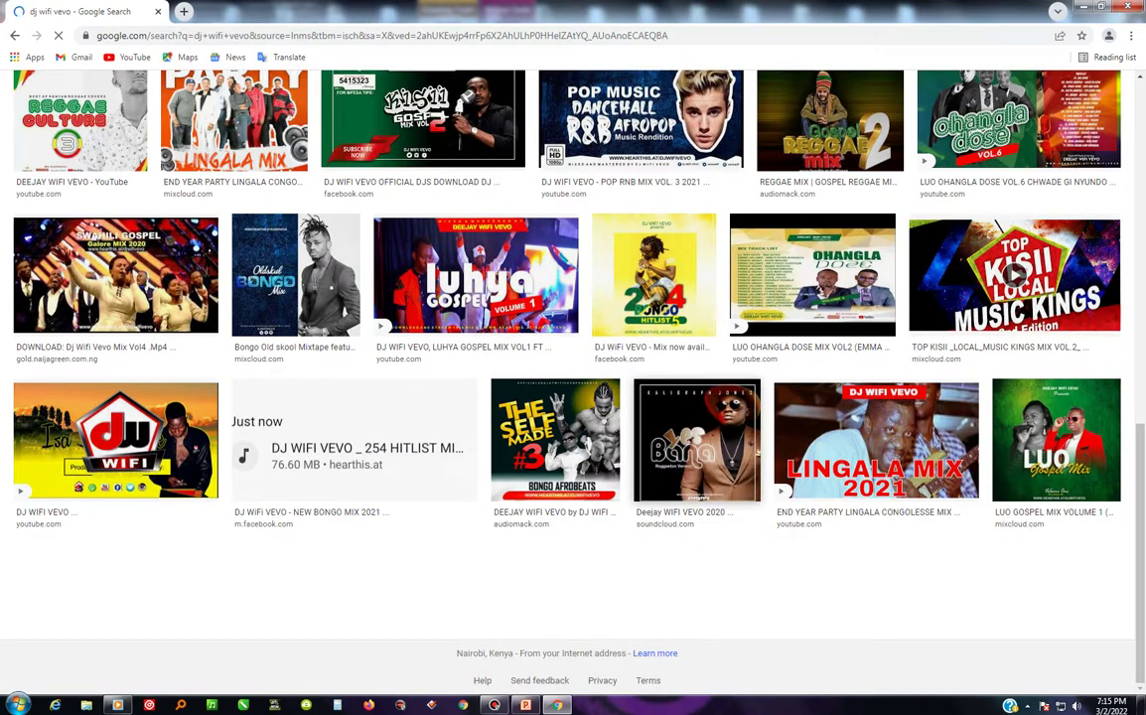
scroll(573, 398, "up", 3)
scroll(573, 398, "up", 2)
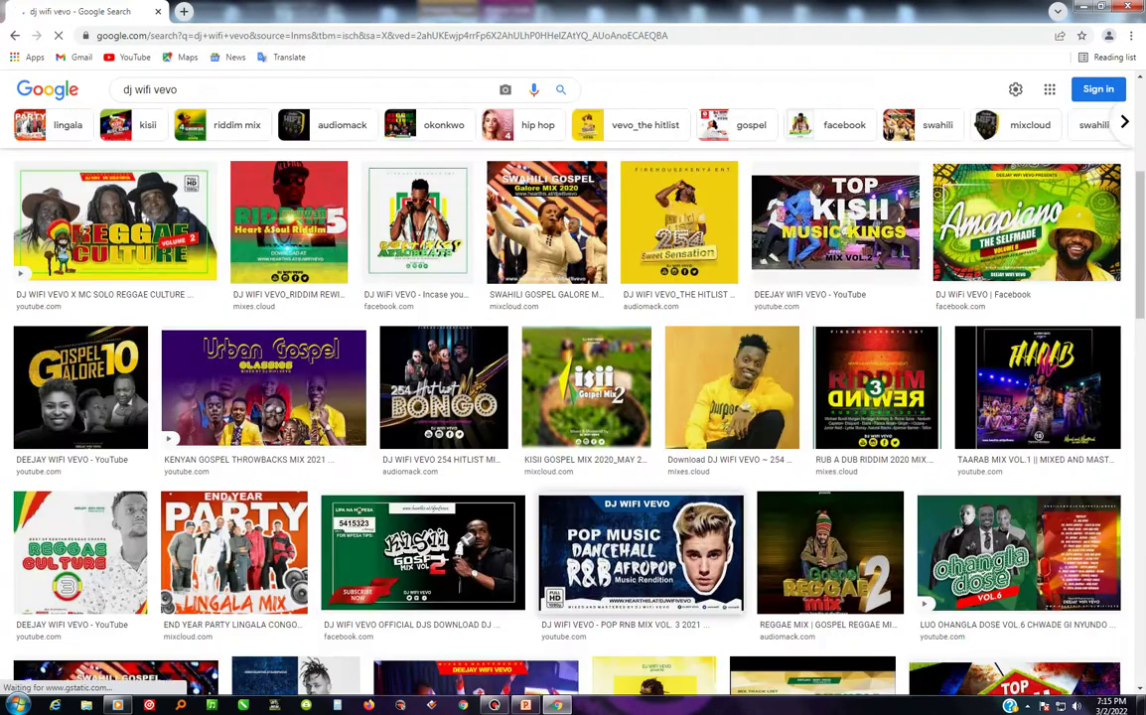
scroll(573, 397, "up", 3)
scroll(573, 397, "up", 1)
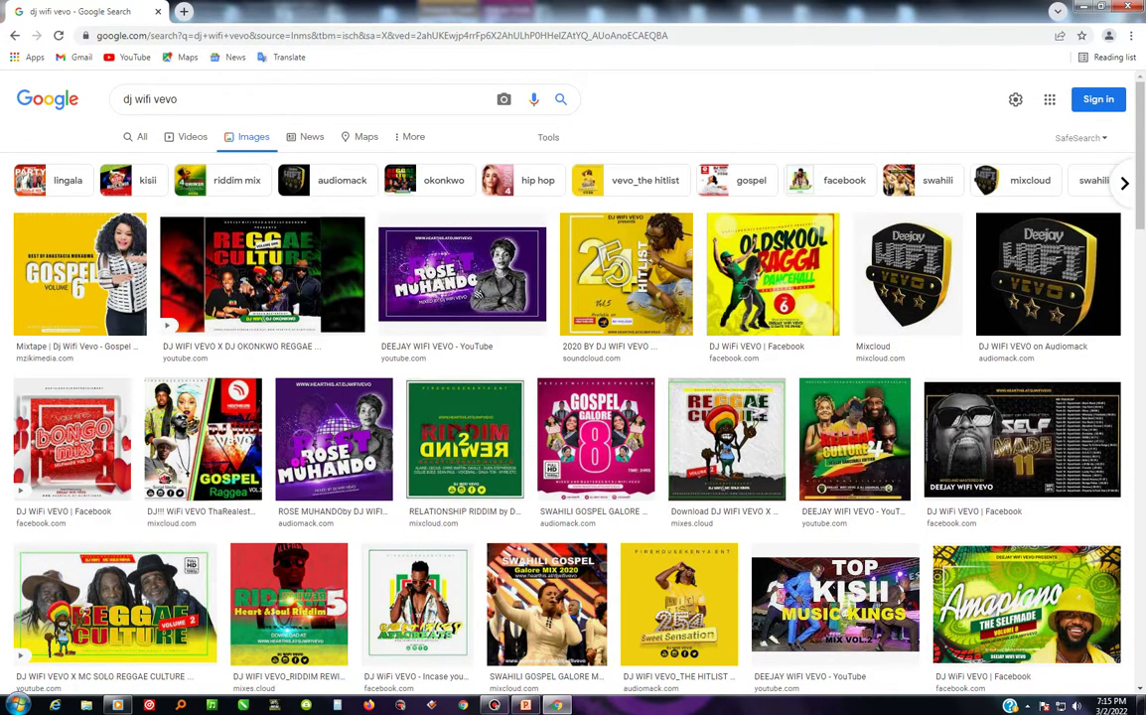
scroll(573, 397, "down", 1)
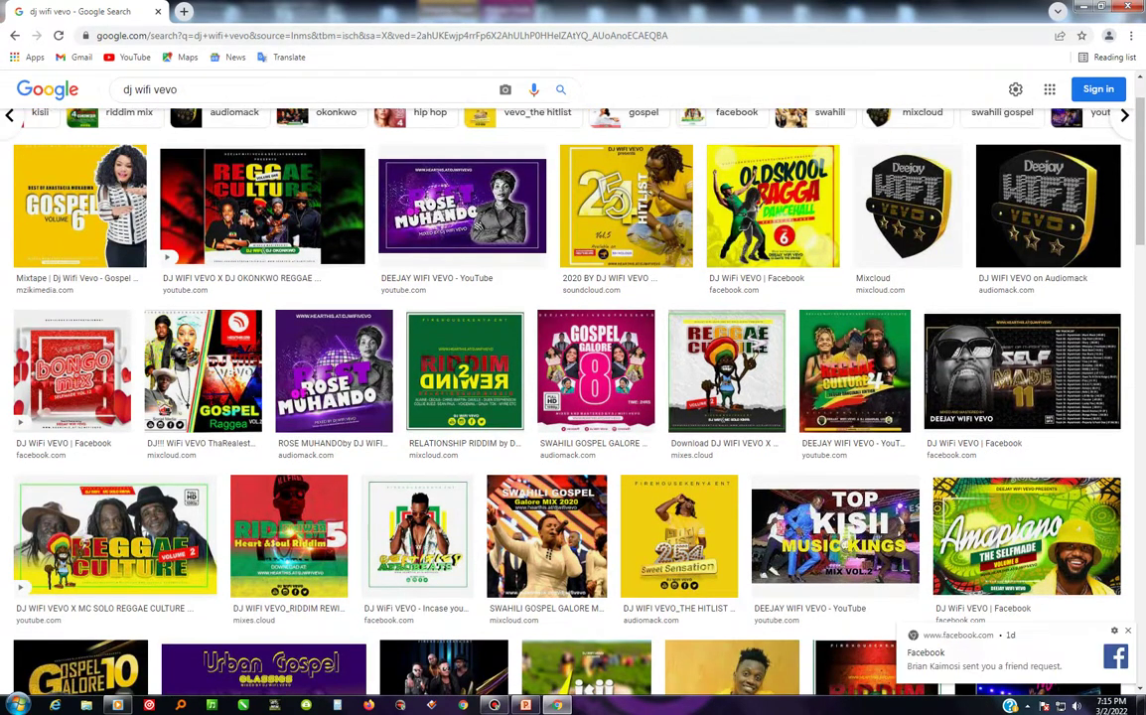
scroll(573, 397, "down", 3)
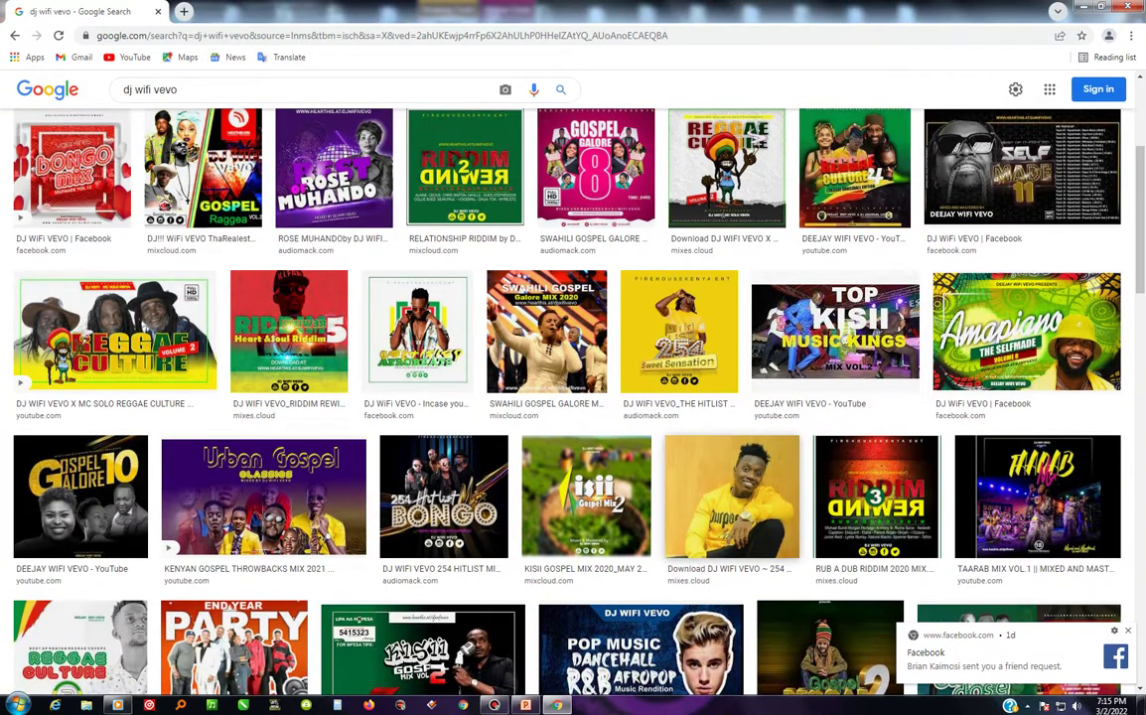
scroll(573, 397, "down", 2)
scroll(574, 398, "down", 1)
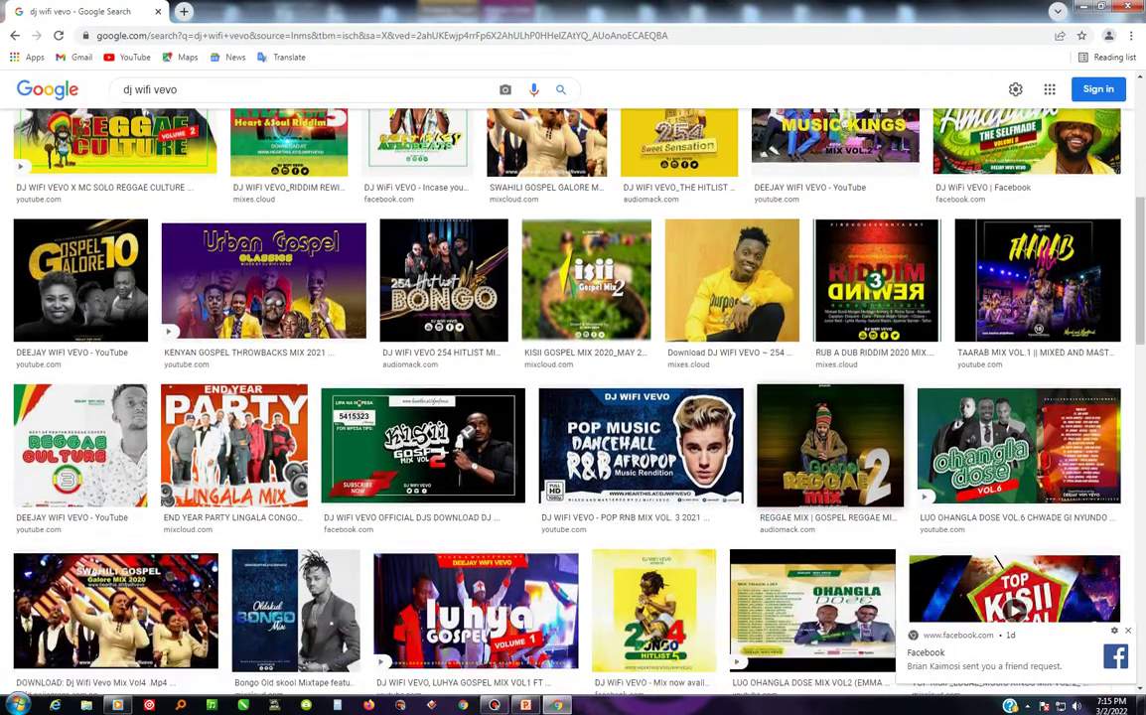
scroll(574, 398, "down", 2)
scroll(573, 397, "down", 3)
scroll(574, 397, "down", 1)
scroll(573, 397, "down", 2)
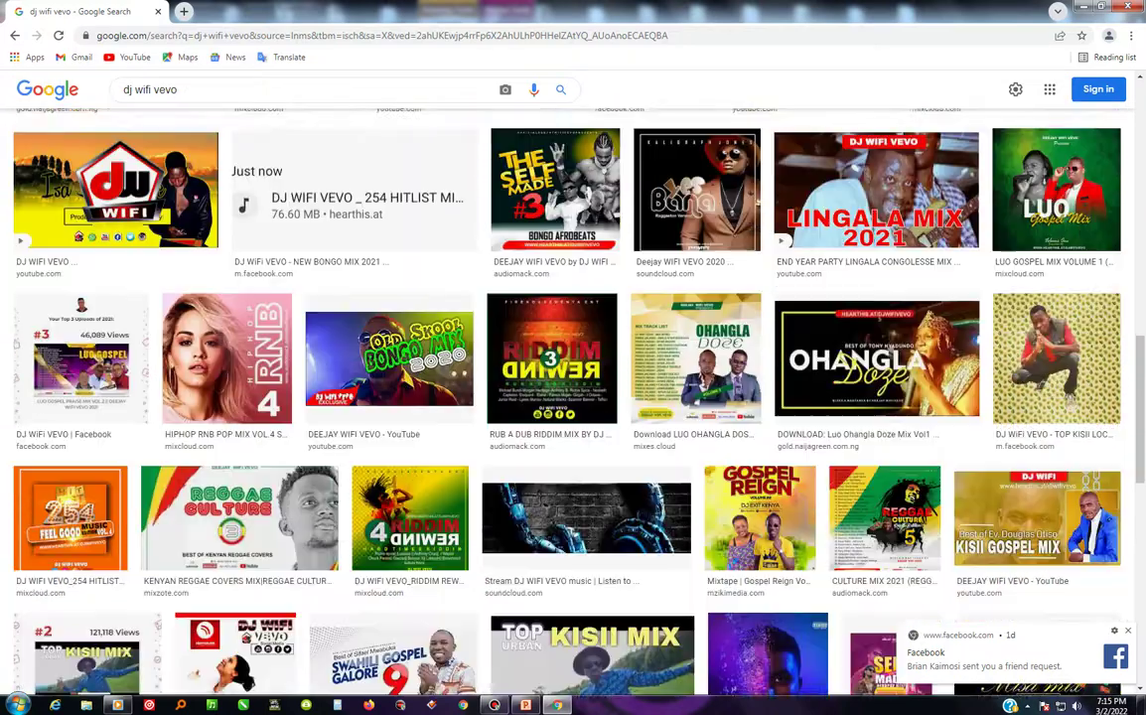
scroll(573, 397, "down", 3)
scroll(573, 398, "down", 1)
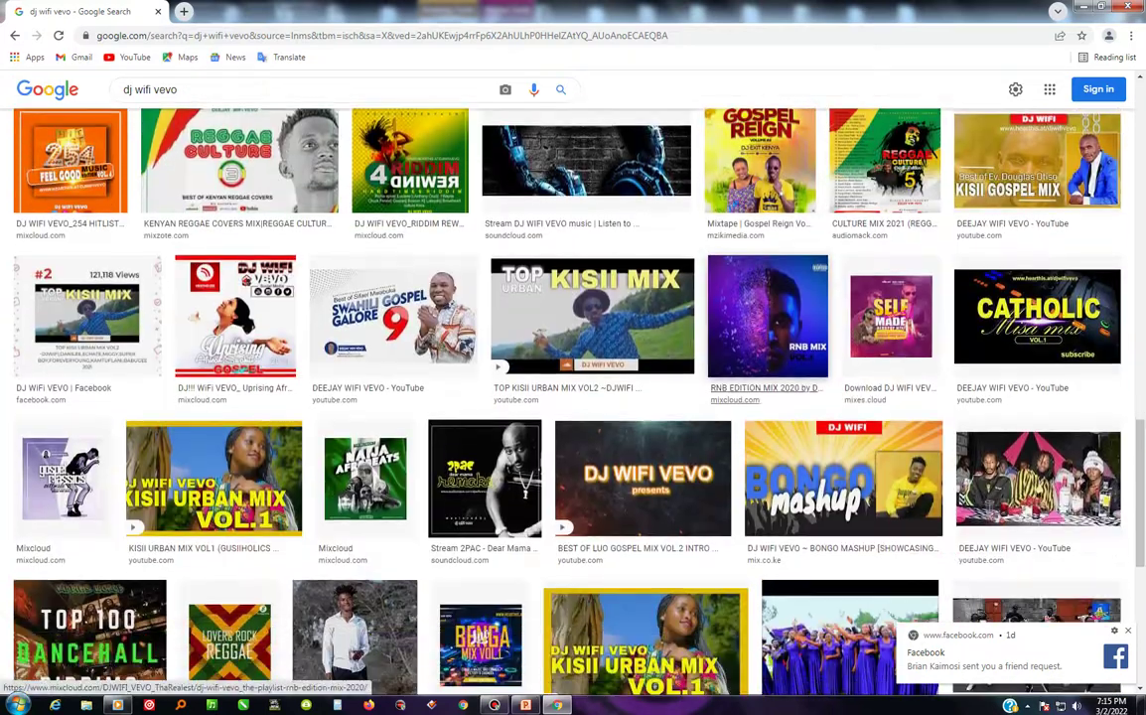
scroll(574, 397, "down", 2)
scroll(573, 397, "down", 1)
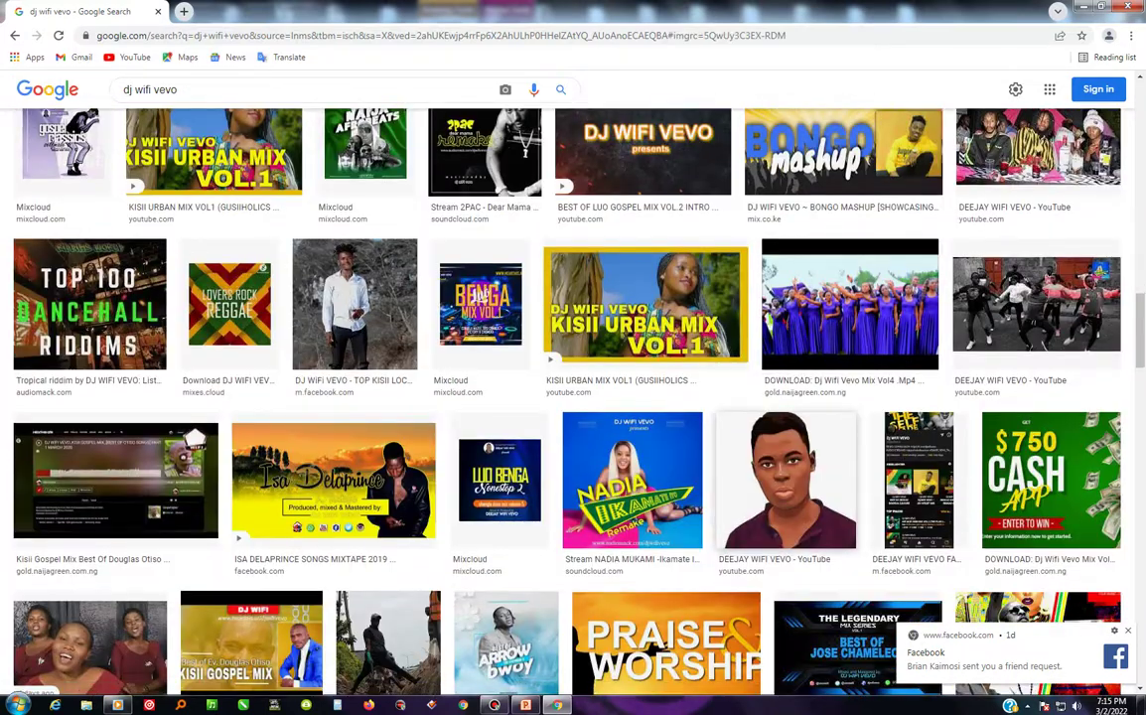
left_click(786, 480)
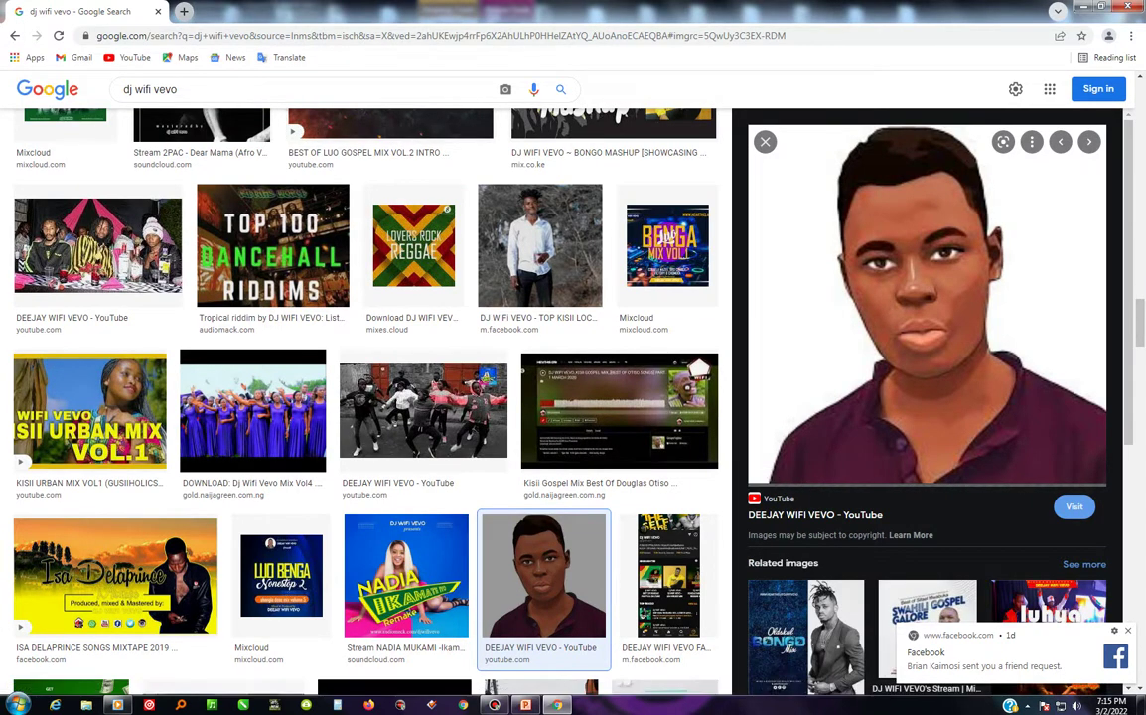
- Open the remove.bg site in a new browser tab
key("ctrl+t")
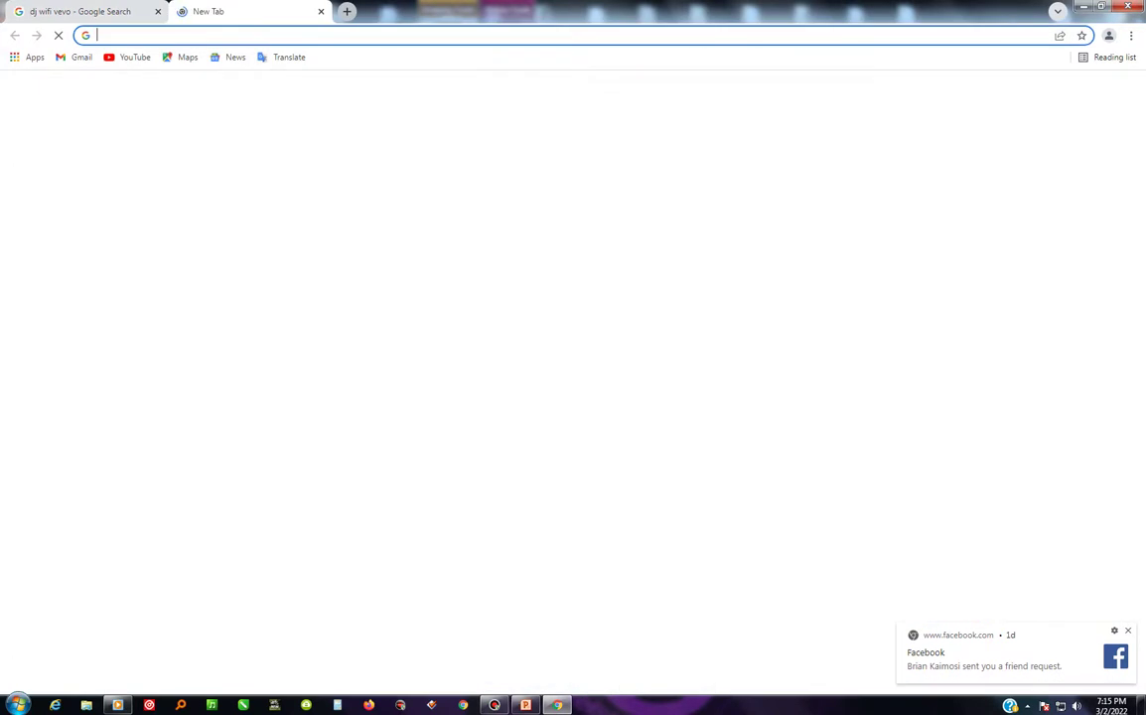
type("re")
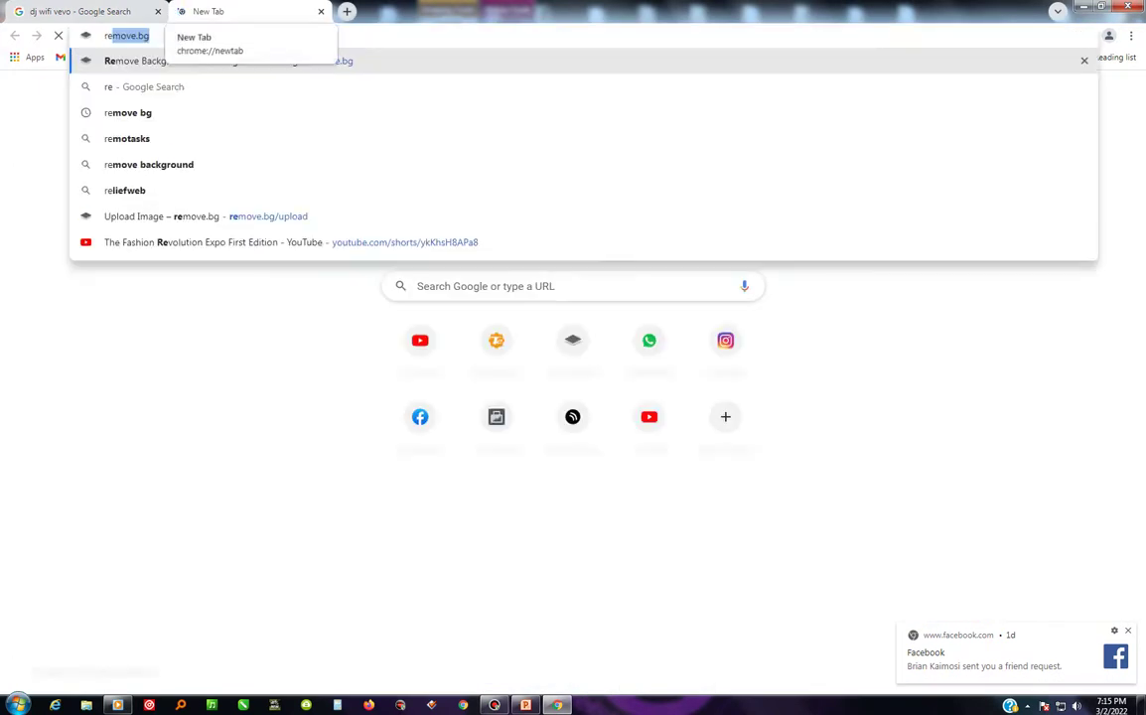
key("Return")
key("ctrl+shift+Tab")
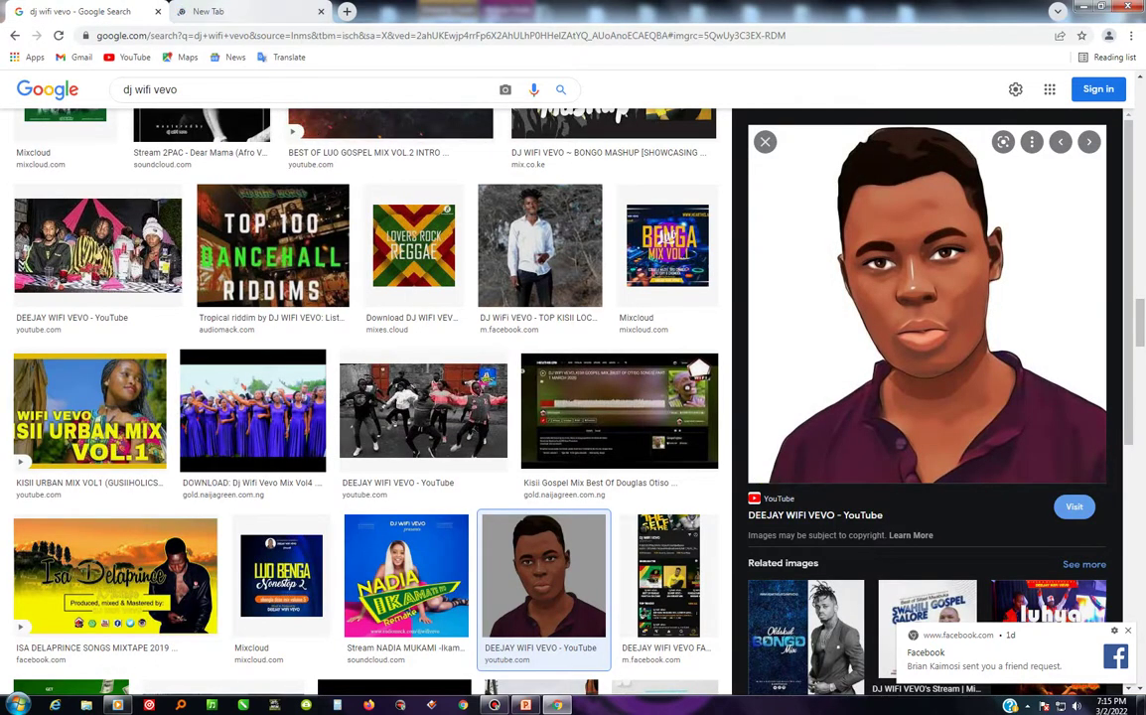
left_click(189, 10)
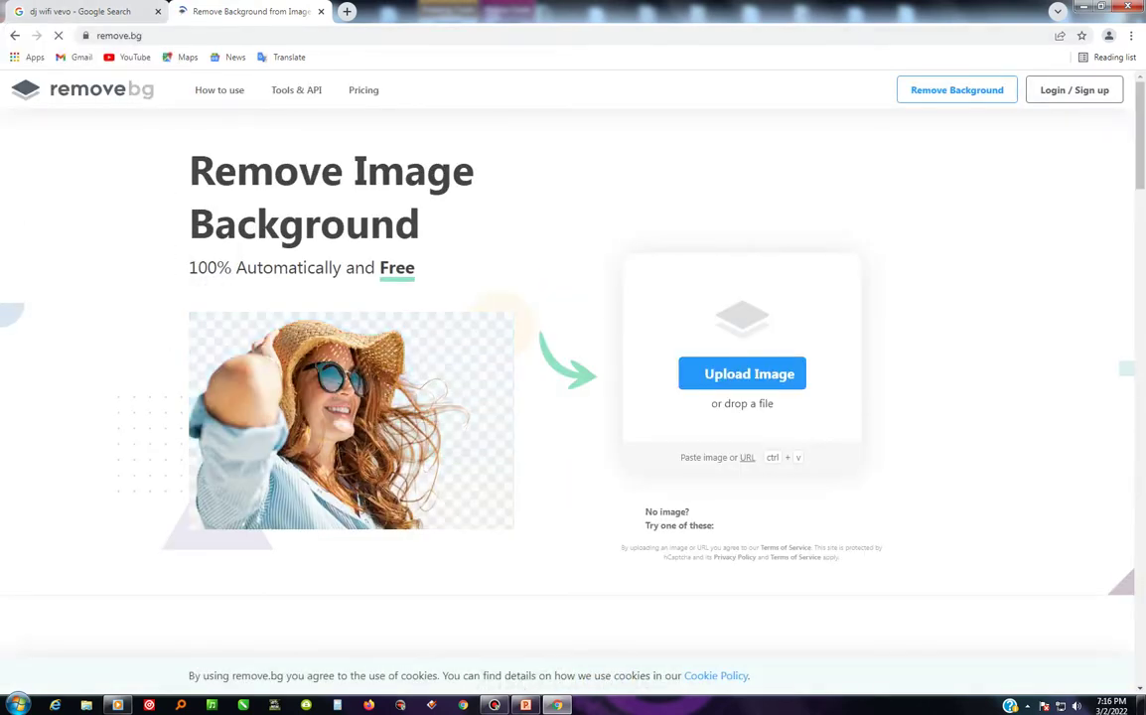
- Drag the DEEJAY WIFI VEVO portrait onto remove.bg to upload it, then return to PowerPoint
key("ctrl+Tab")
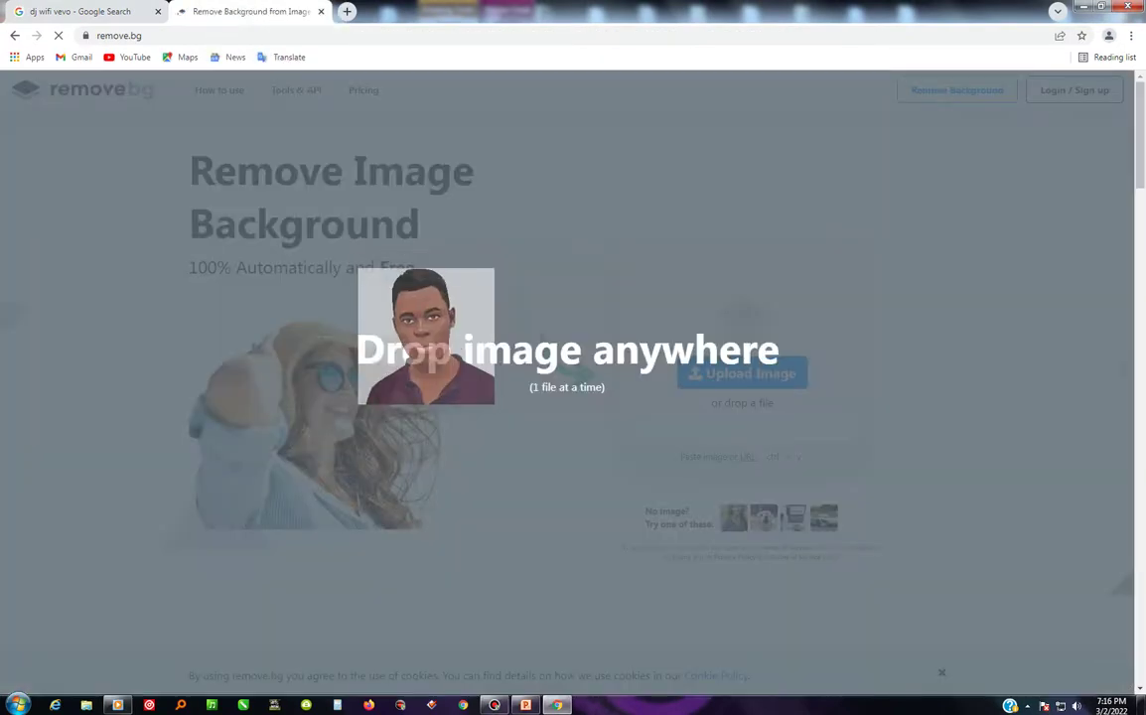
left_click_drag(263, 25, 418, 328)
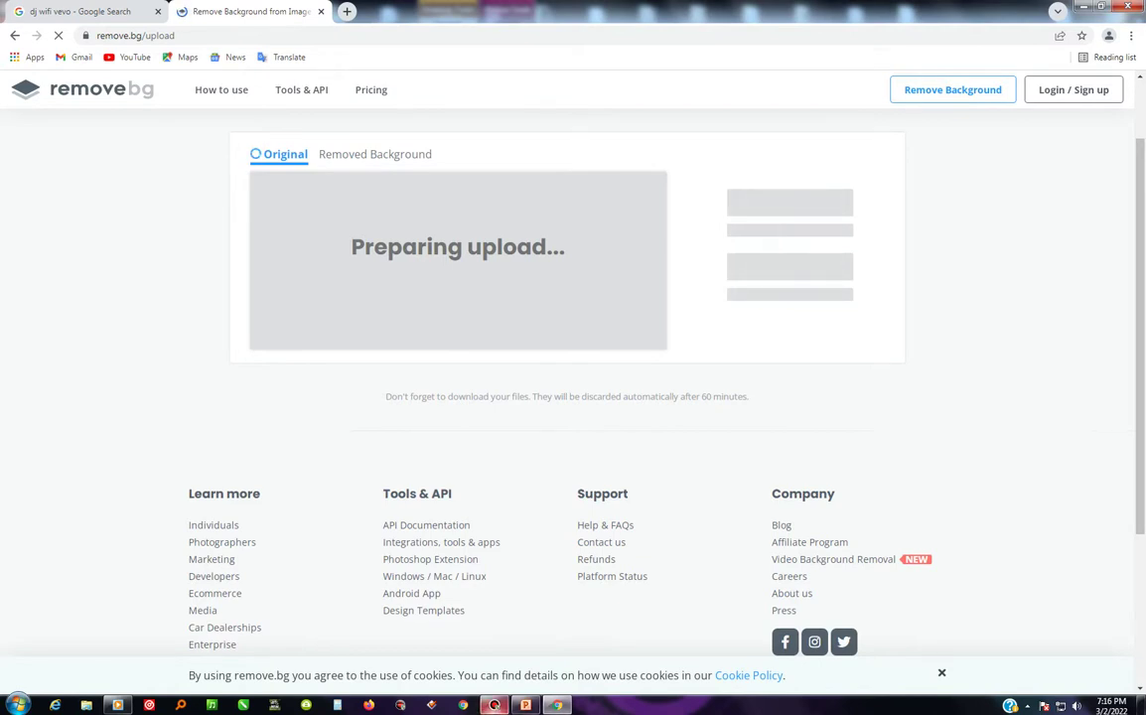
left_click(526, 705)
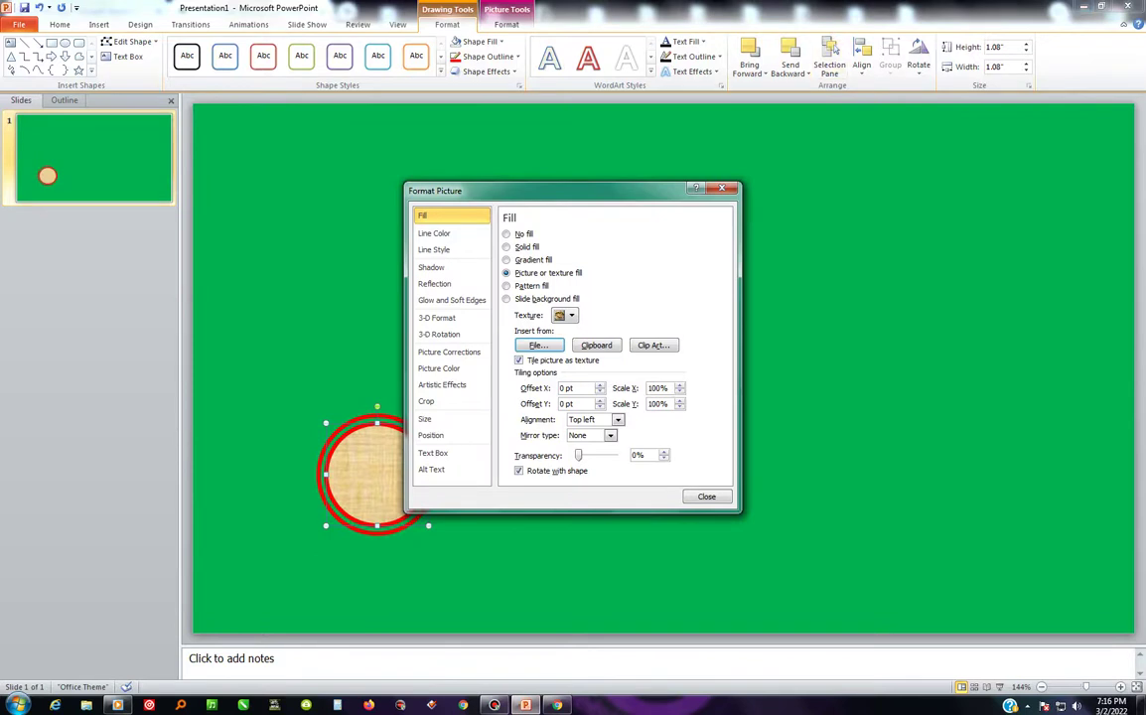
- Switch from PowerPoint back to the remove.bg page in Chrome to get the cut-out portrait
key("alt+Tab")
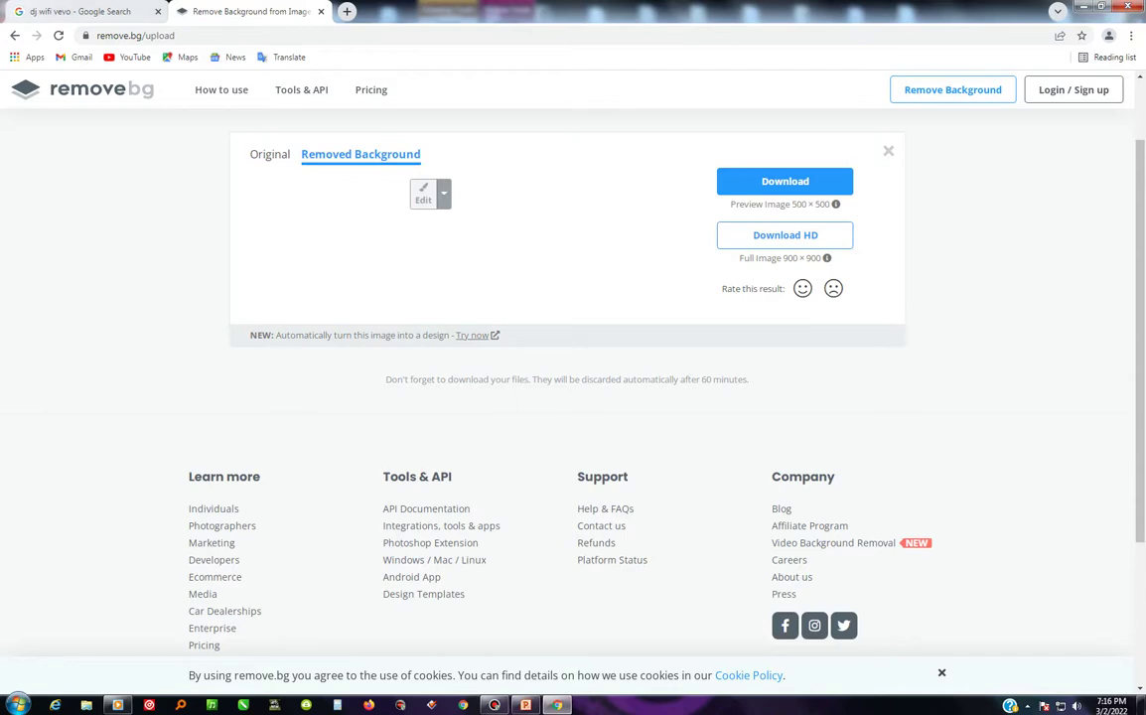
- Browse the 'dj wifi vevo' image results, then go back to the remove.bg cut-out portrait
key("ctrl+Tab")
scroll(330, 362, "down", 2)
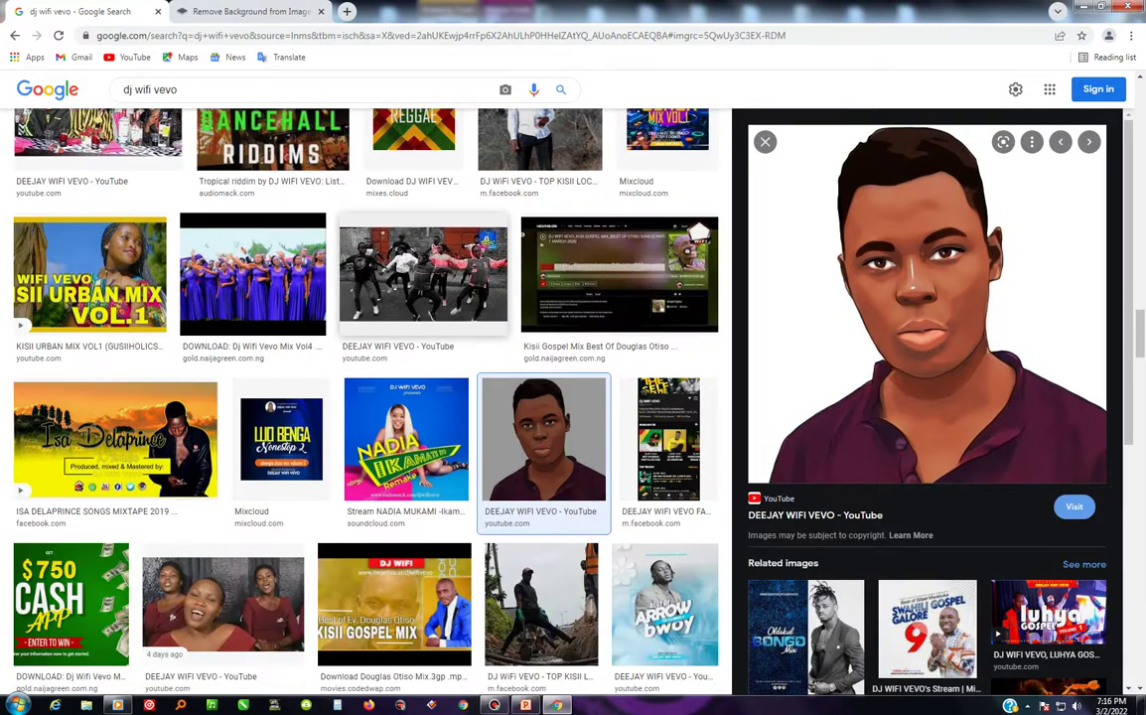
scroll(330, 398, "down", 2)
scroll(331, 397, "down", 2)
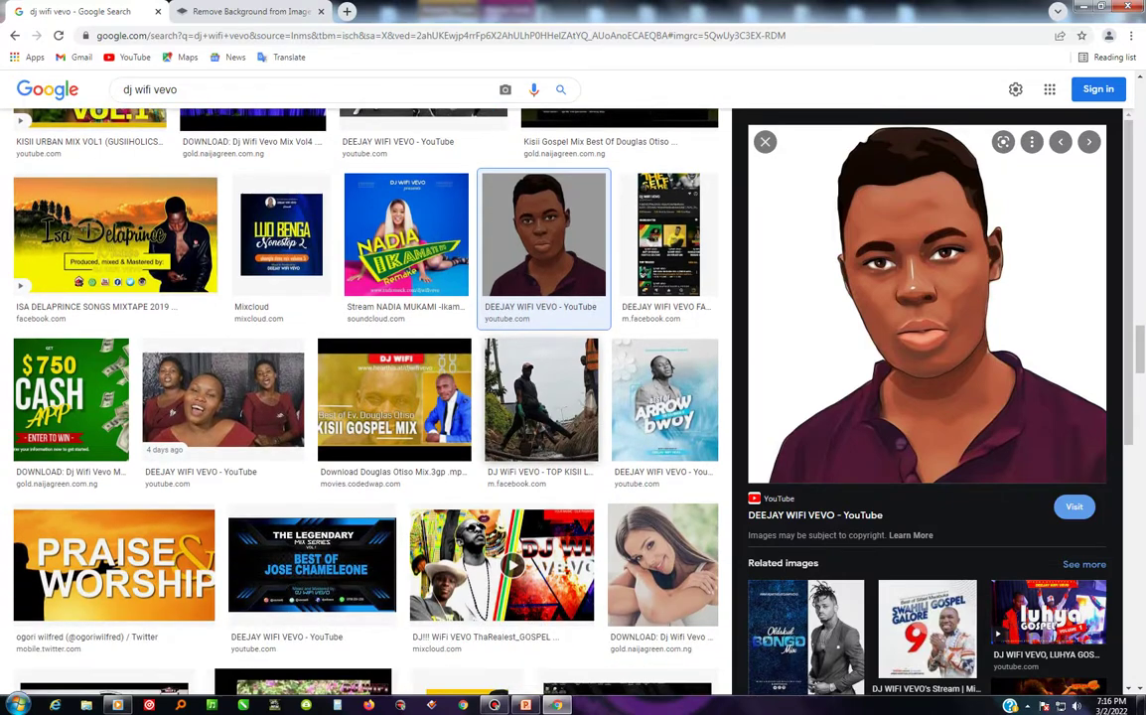
scroll(331, 398, "down", 3)
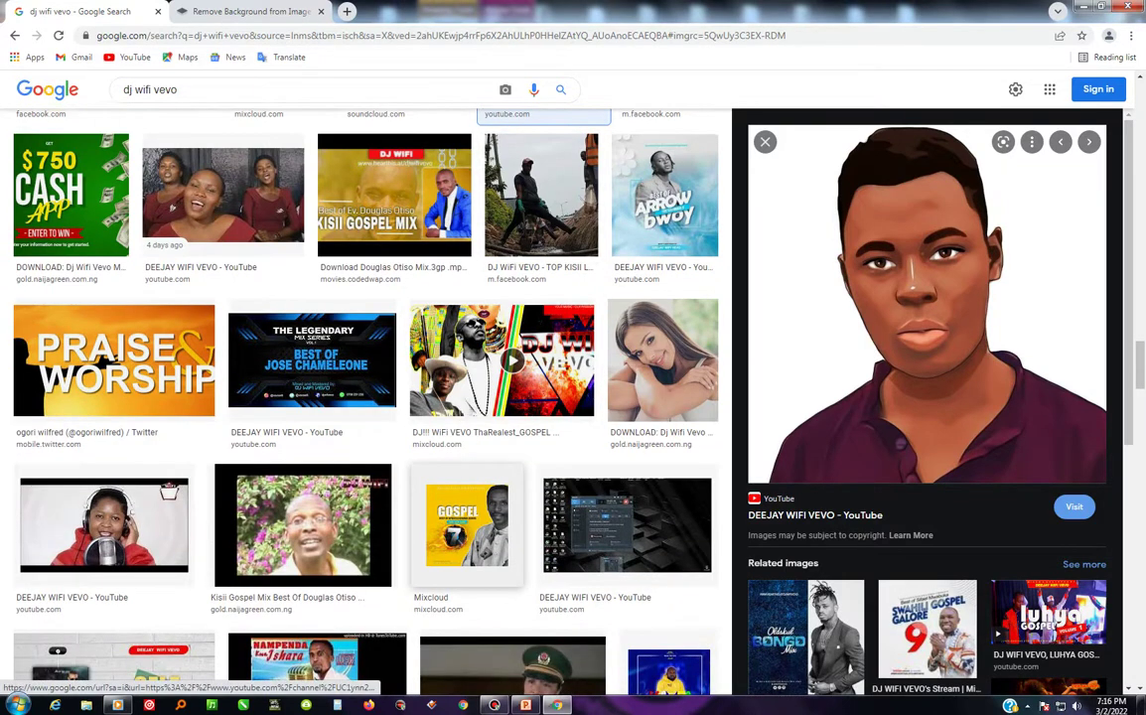
scroll(331, 398, "down", 2)
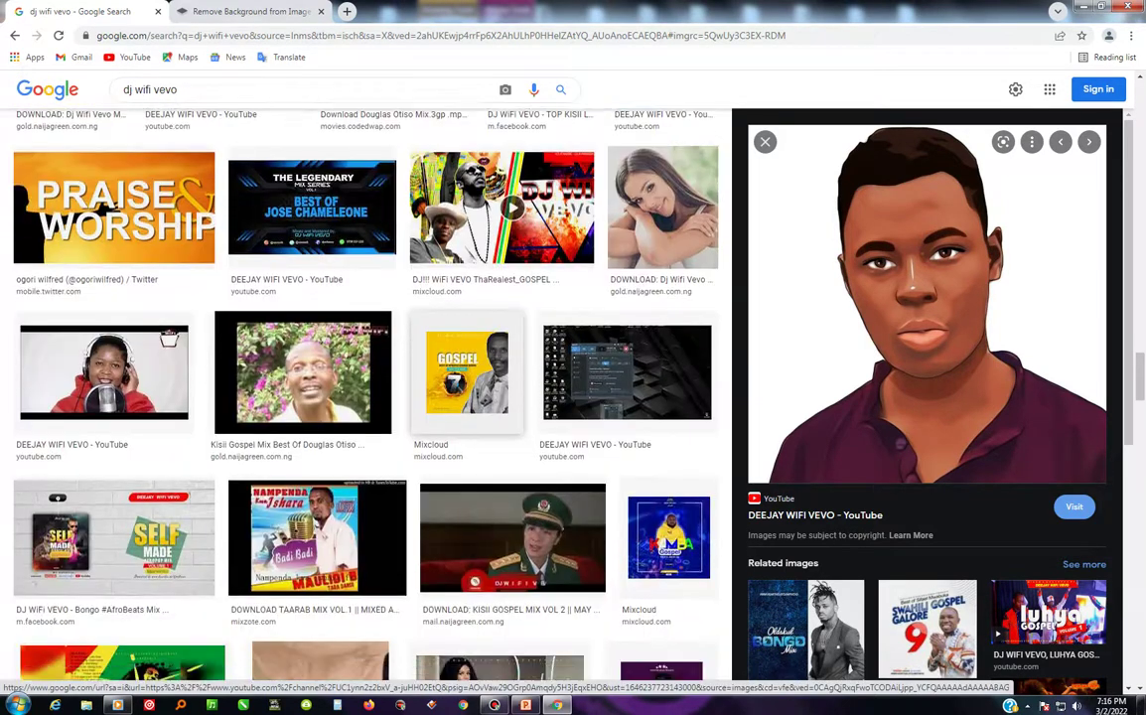
scroll(331, 397, "down", 1)
scroll(366, 397, "down", 2)
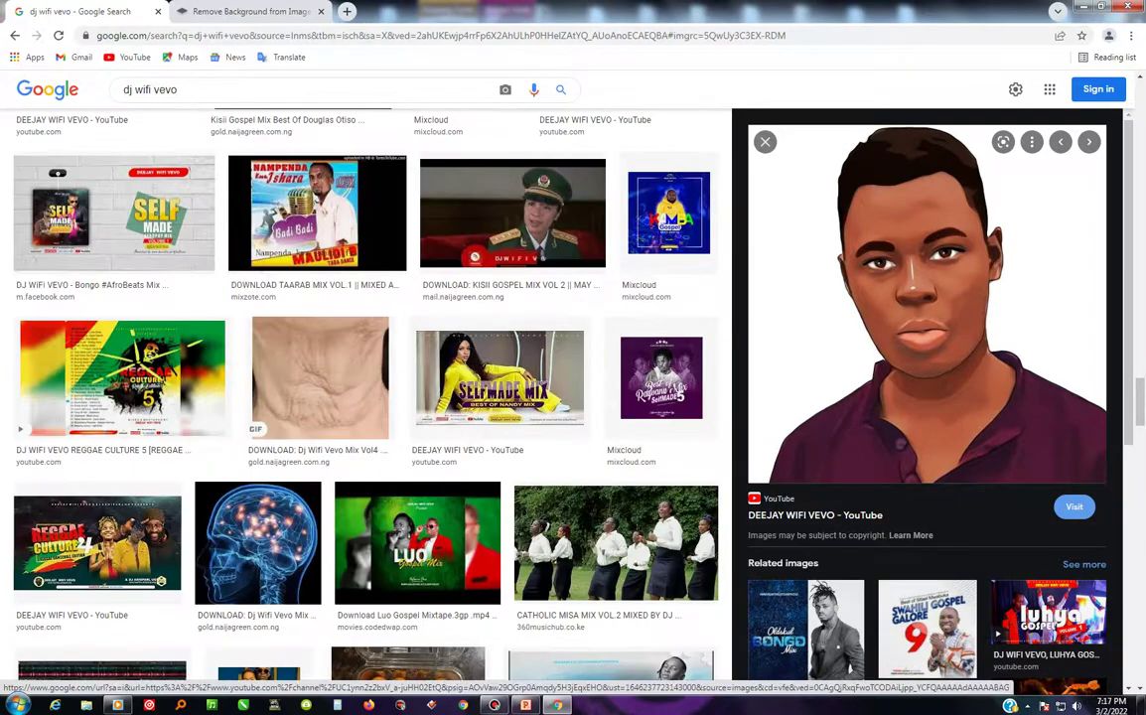
scroll(330, 373, "up", 2)
scroll(331, 374, "up", 2)
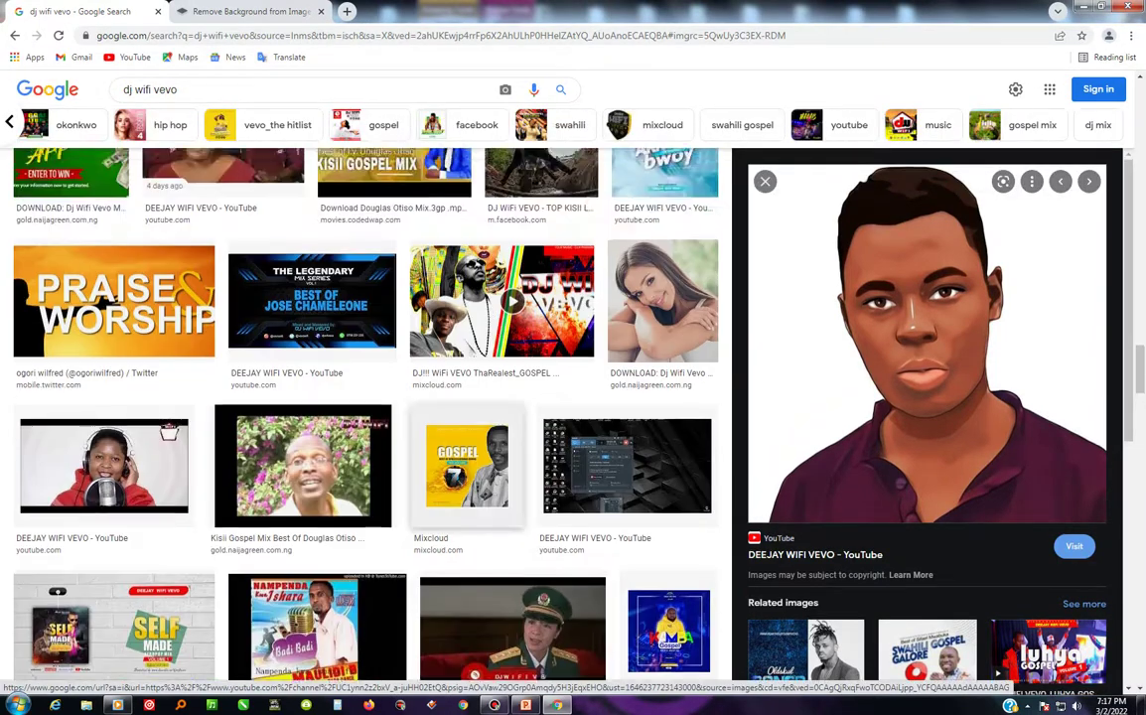
scroll(331, 374, "up", 2)
scroll(331, 374, "up", 2)
scroll(331, 374, "up", 2)
scroll(330, 374, "up", 2)
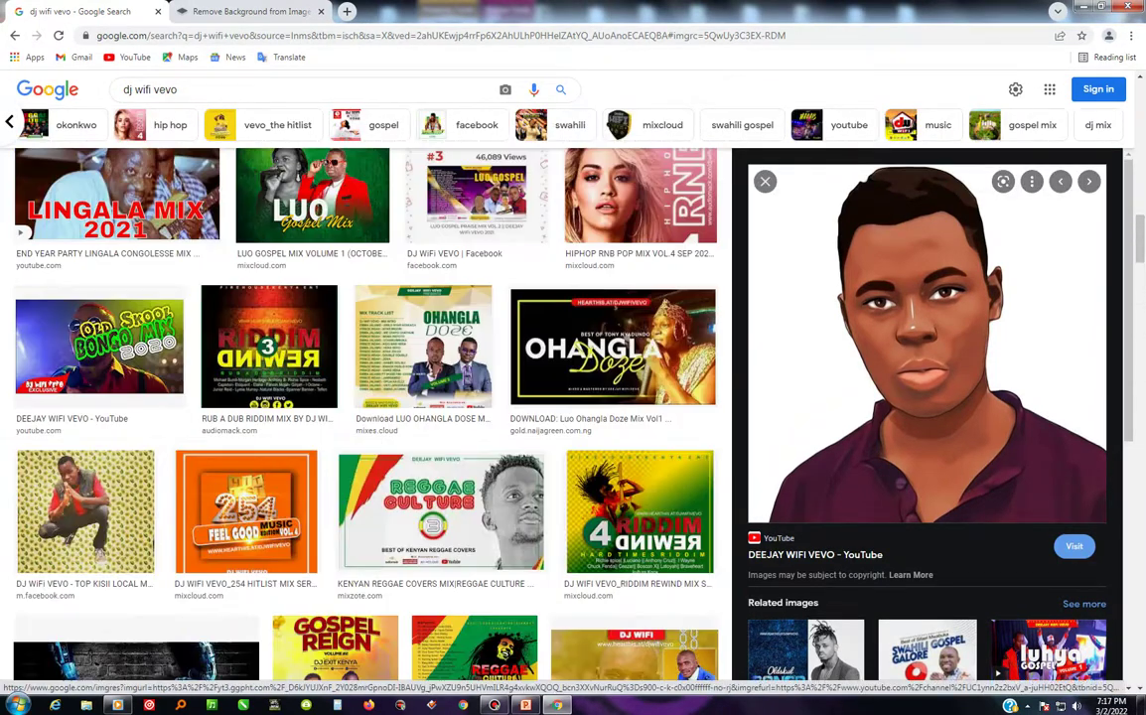
scroll(331, 374, "up", 2)
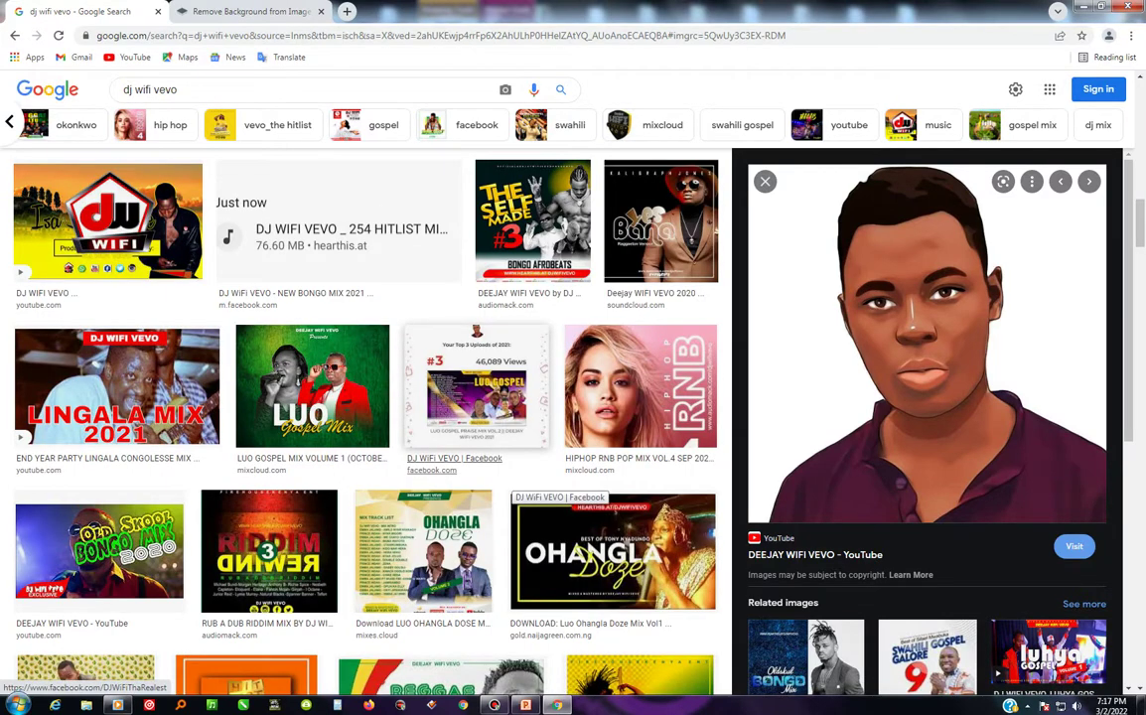
scroll(507, 475, "up", 2)
scroll(507, 475, "up", 2)
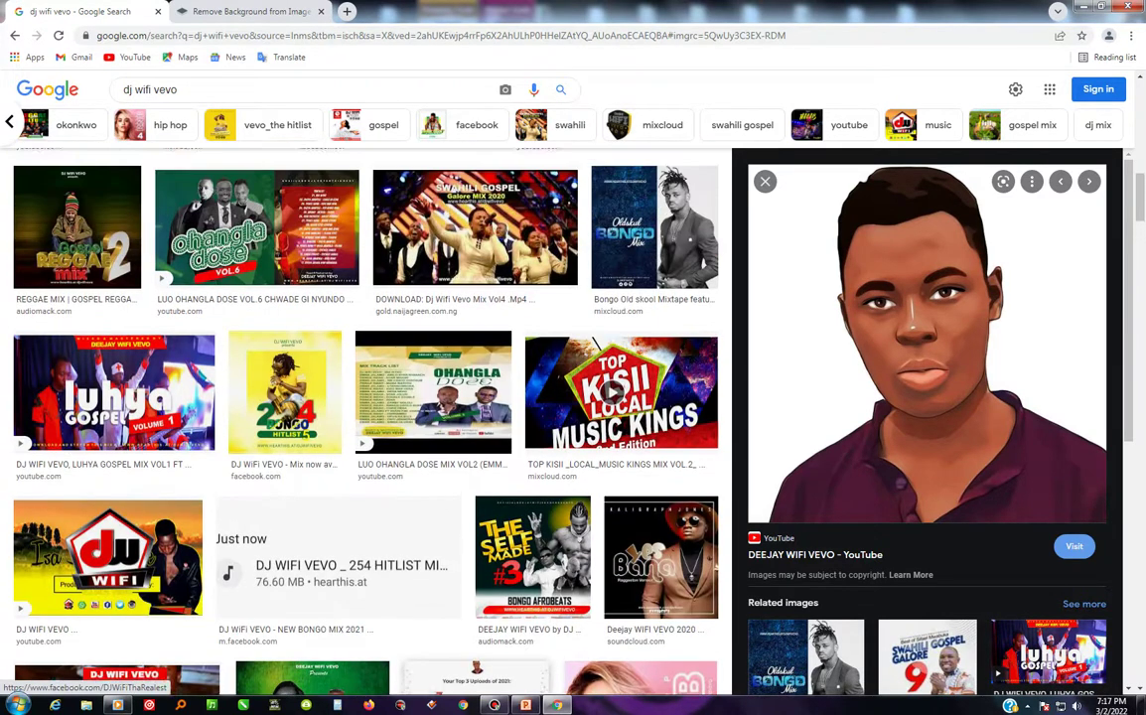
scroll(507, 475, "up", 2)
key("ctrl+Tab")
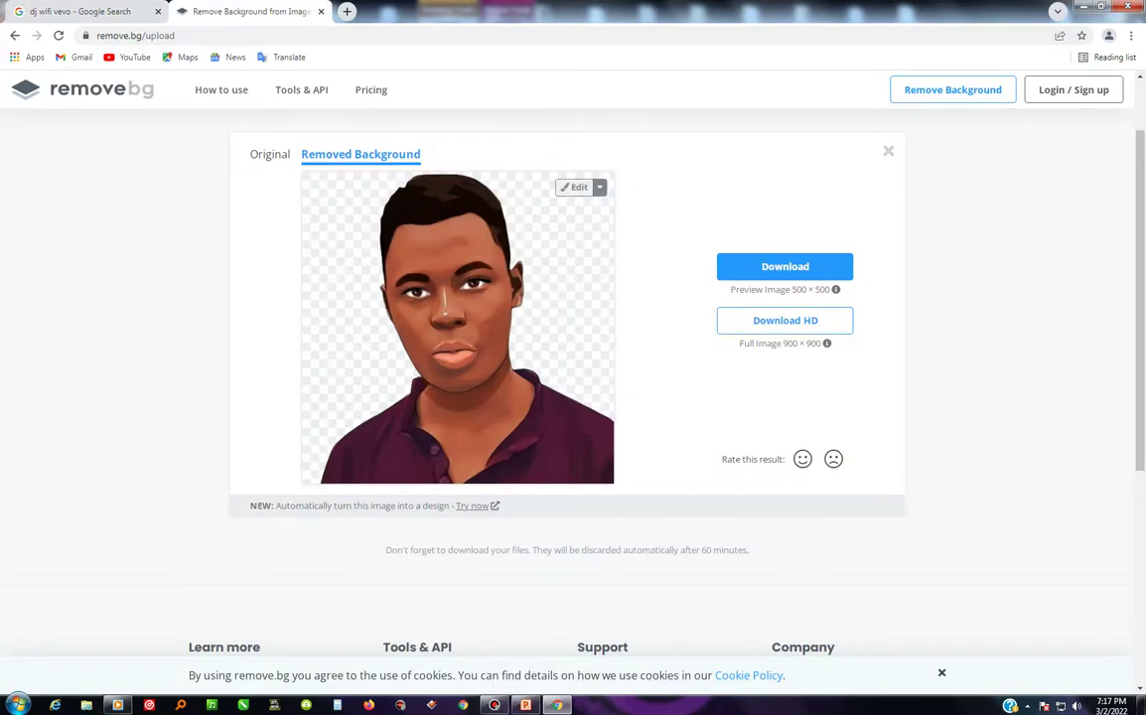
- Download the cut-out portrait as channels4_profile-removebg-preview.png and show it in the Downloads folder
left_click(785, 266)
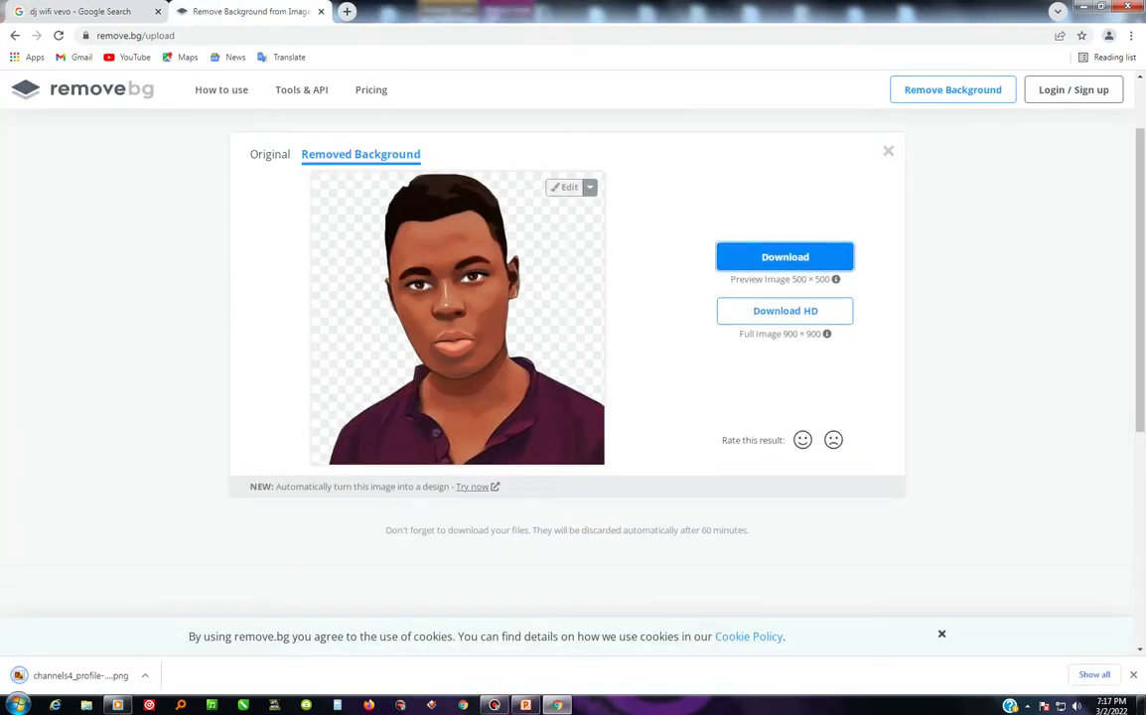
left_click(145, 675)
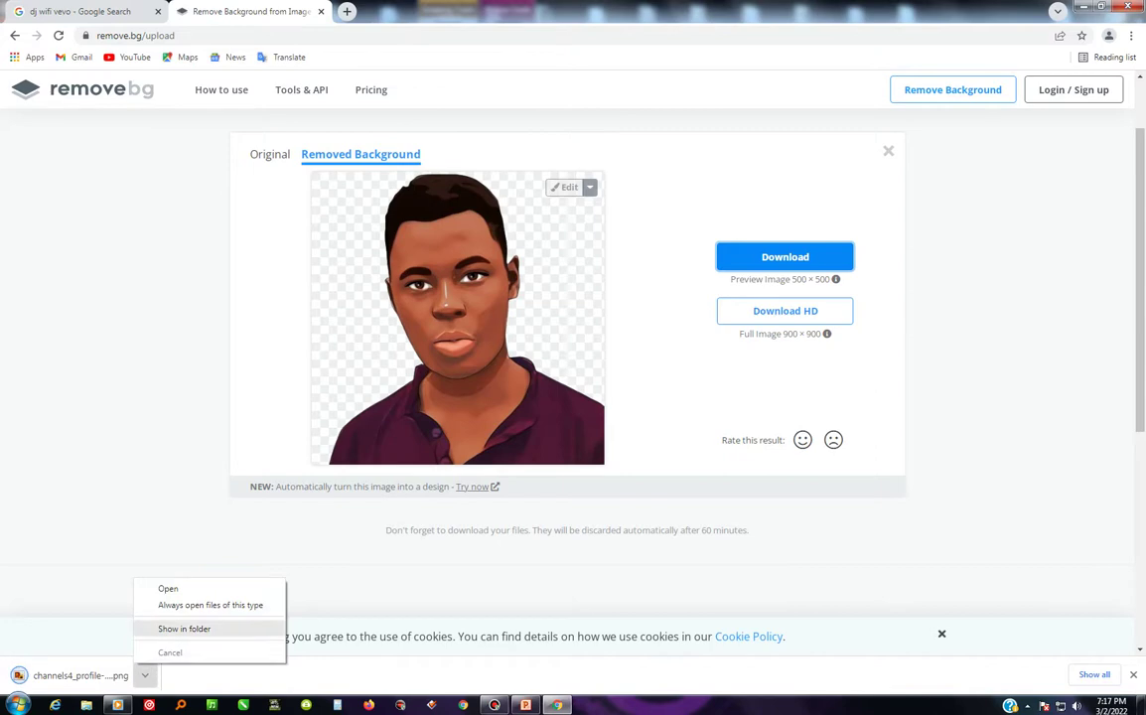
left_click(183, 629)
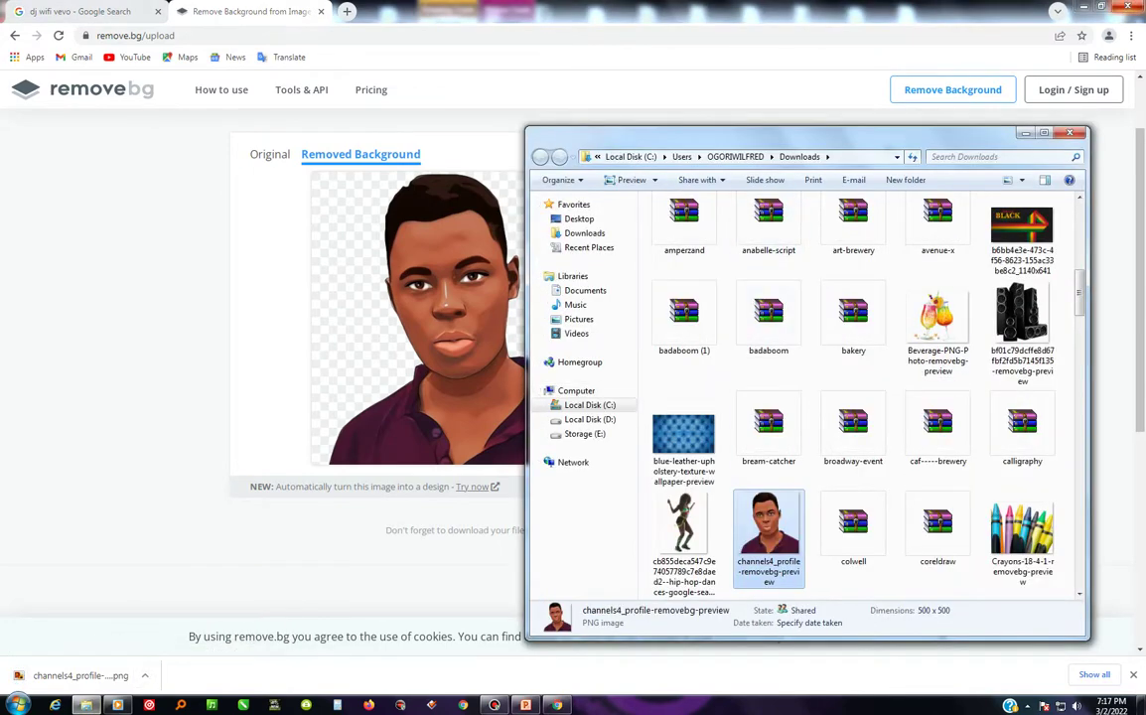
left_click(1074, 6)
- Fill the inner circle with channels4_profile-removebg-preview.png and close the Format Picture settings
left_click(1026, 132)
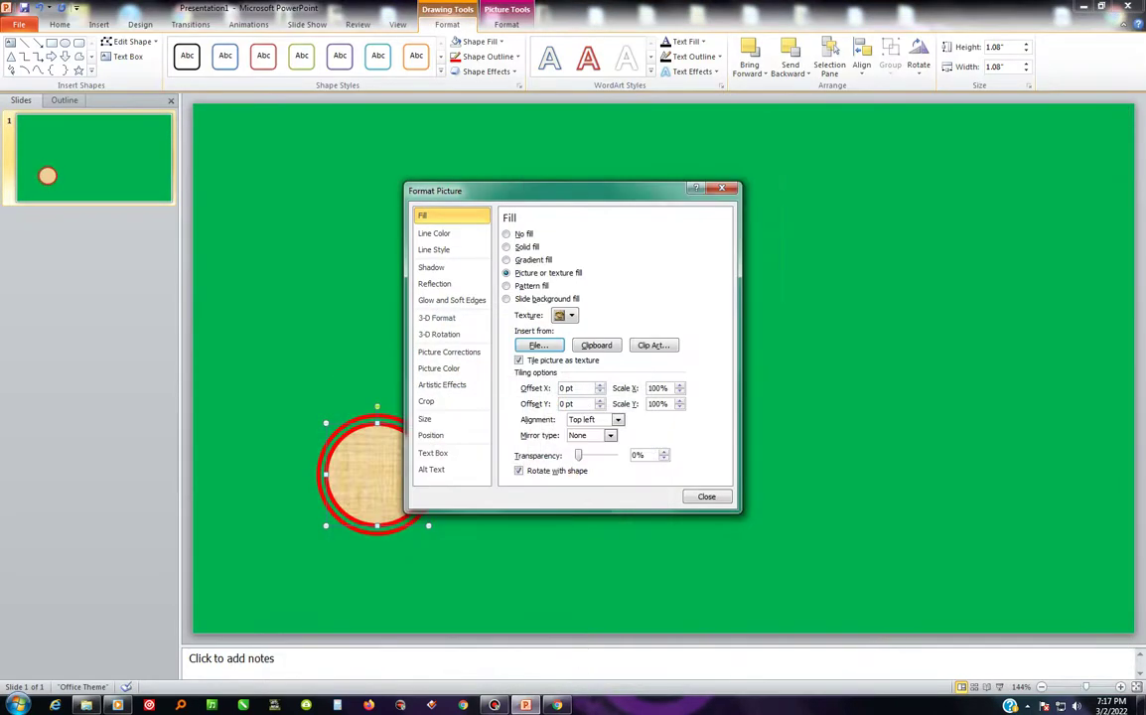
left_click(532, 343)
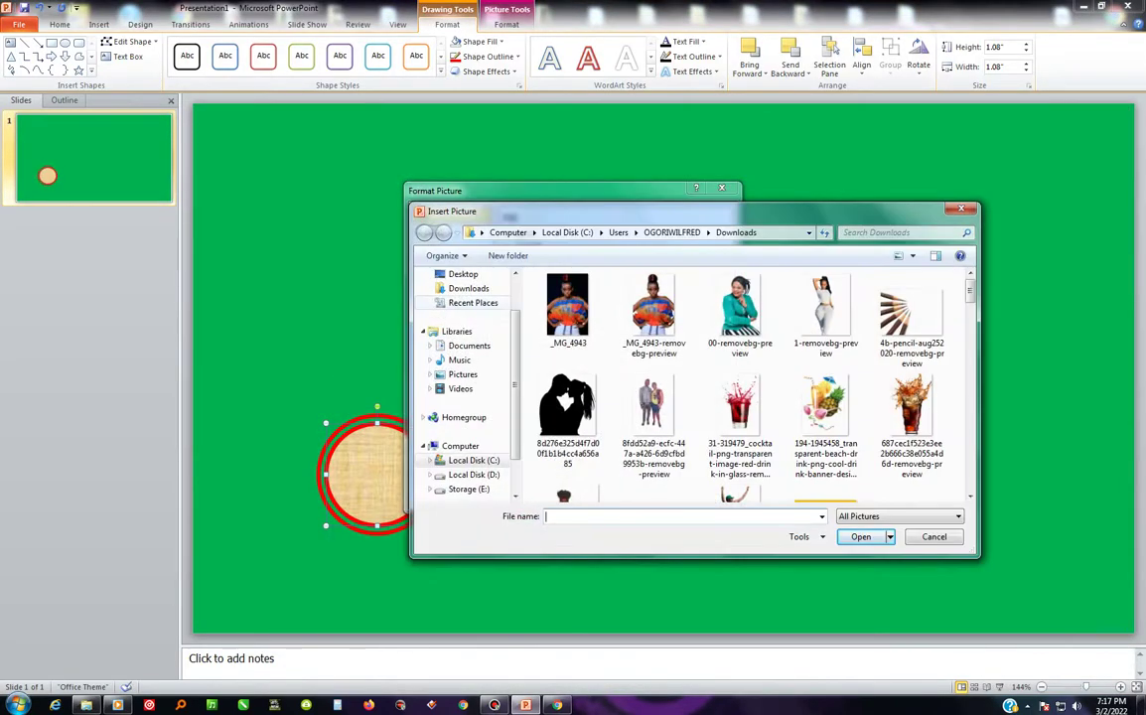
scroll(740, 383, "down", 3)
scroll(823, 298, "down", 2)
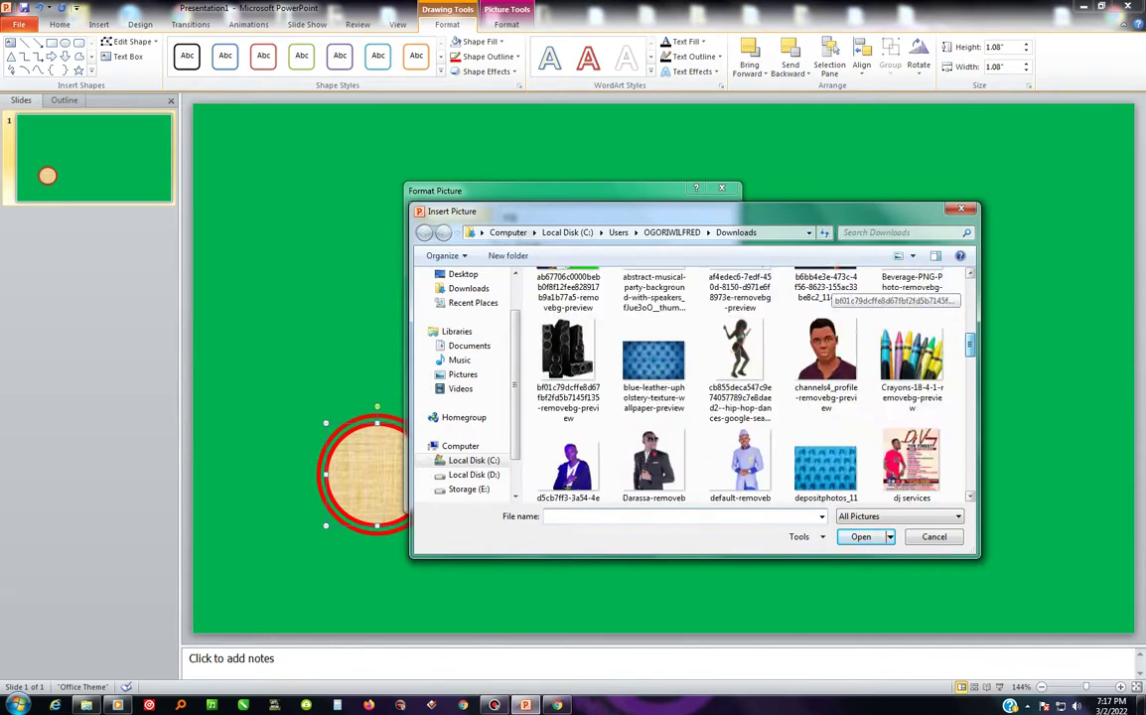
left_click(826, 359)
left_click(861, 537)
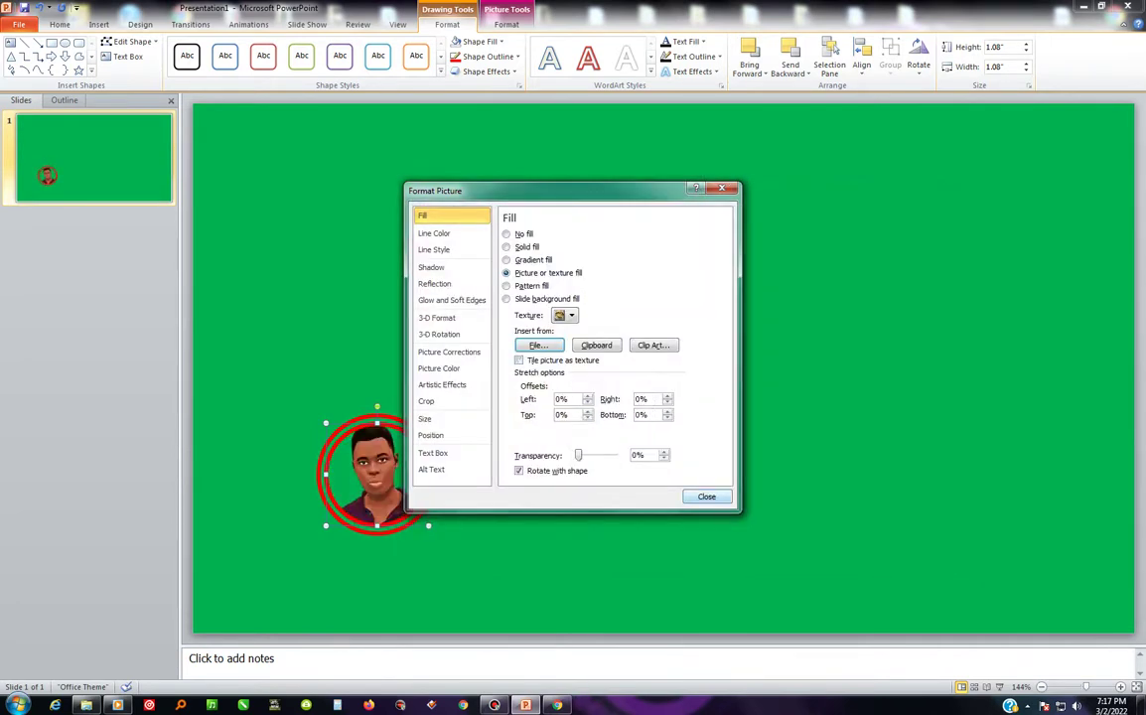
key("Escape")
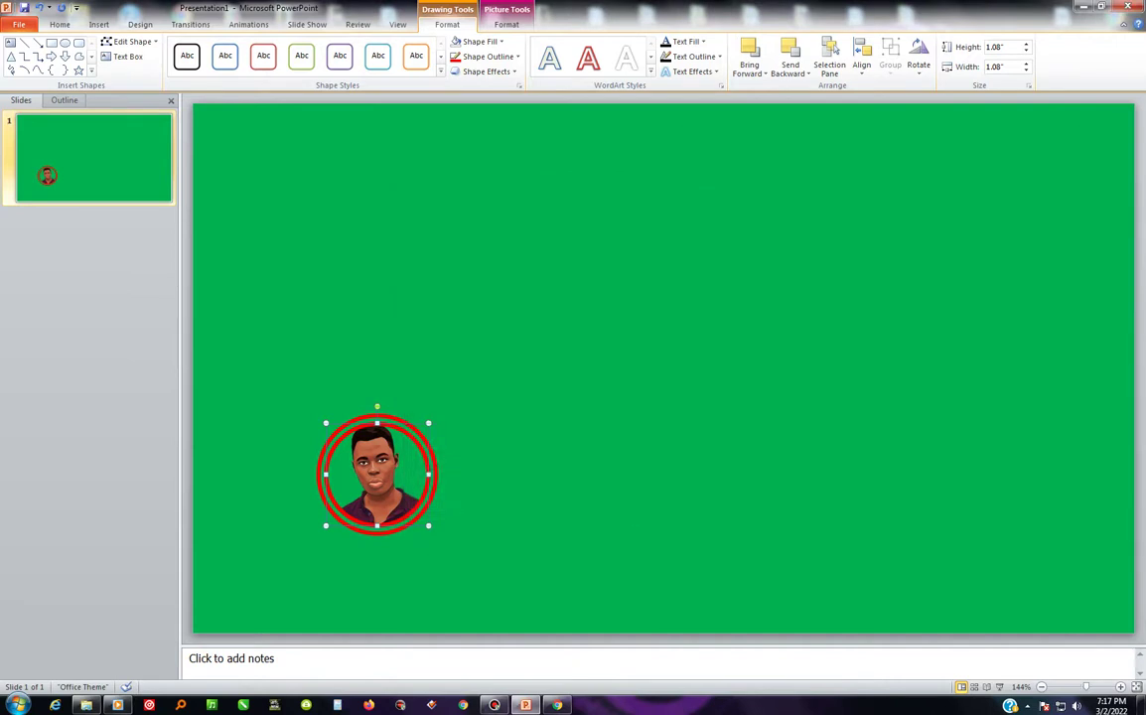
- Select the portrait circle and look through its Shape Fill colours without changing anything
key("Escape")
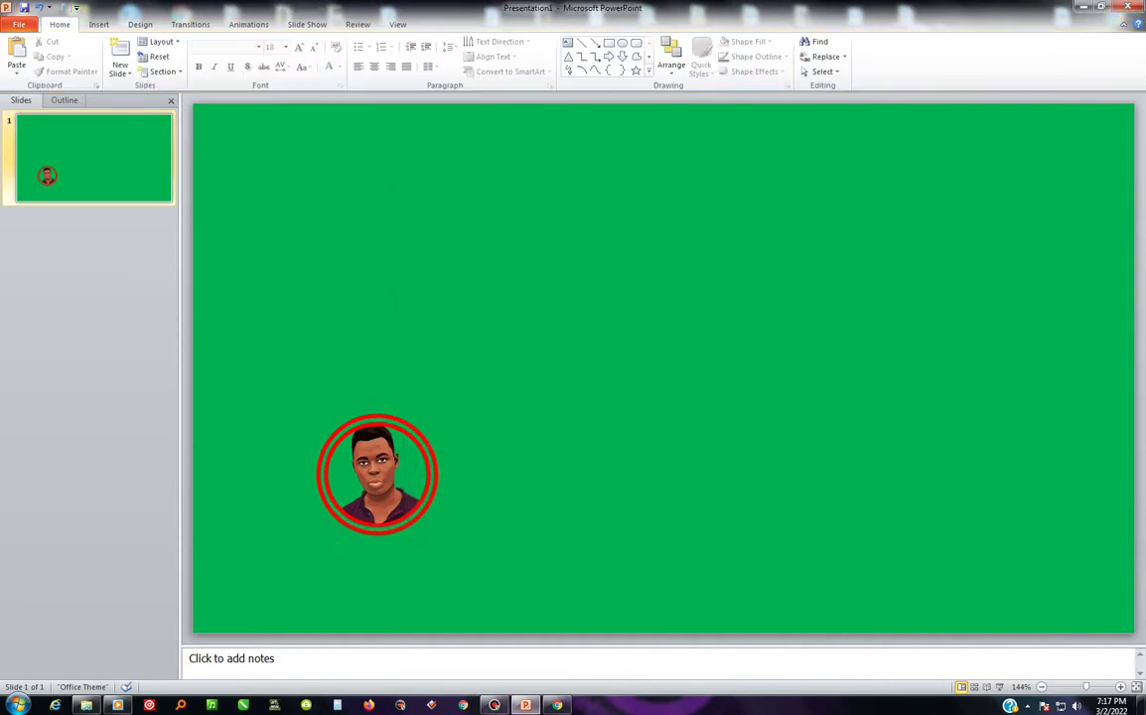
left_click(378, 475)
left_click(507, 24)
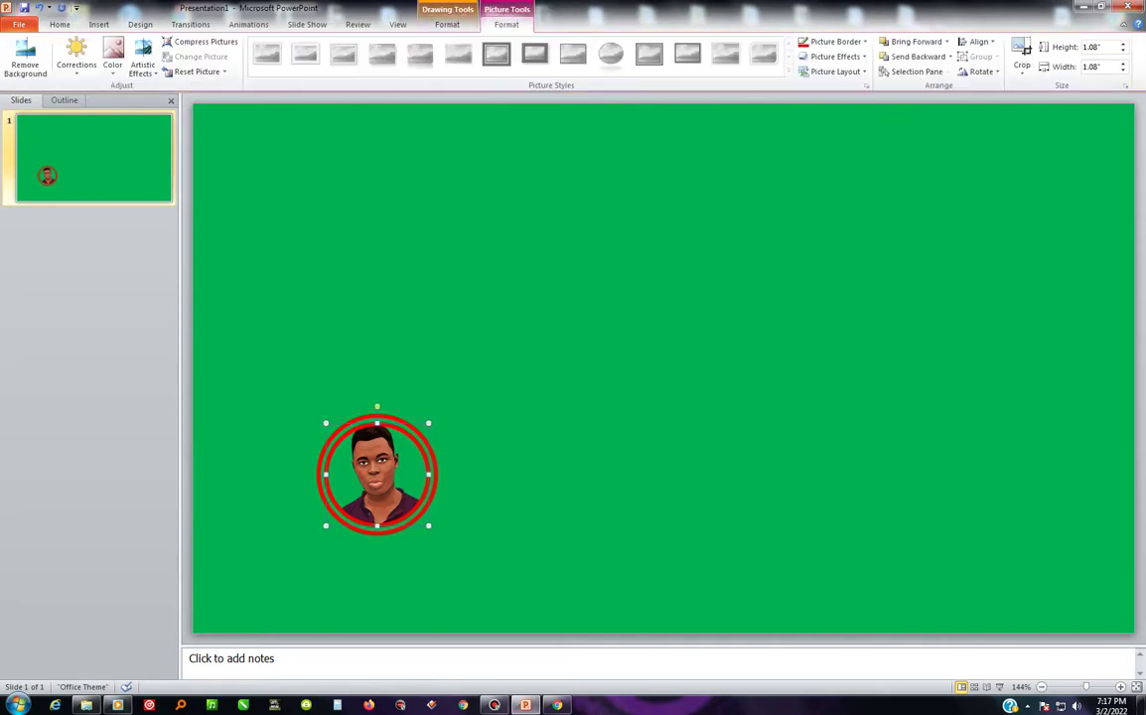
left_click(447, 24)
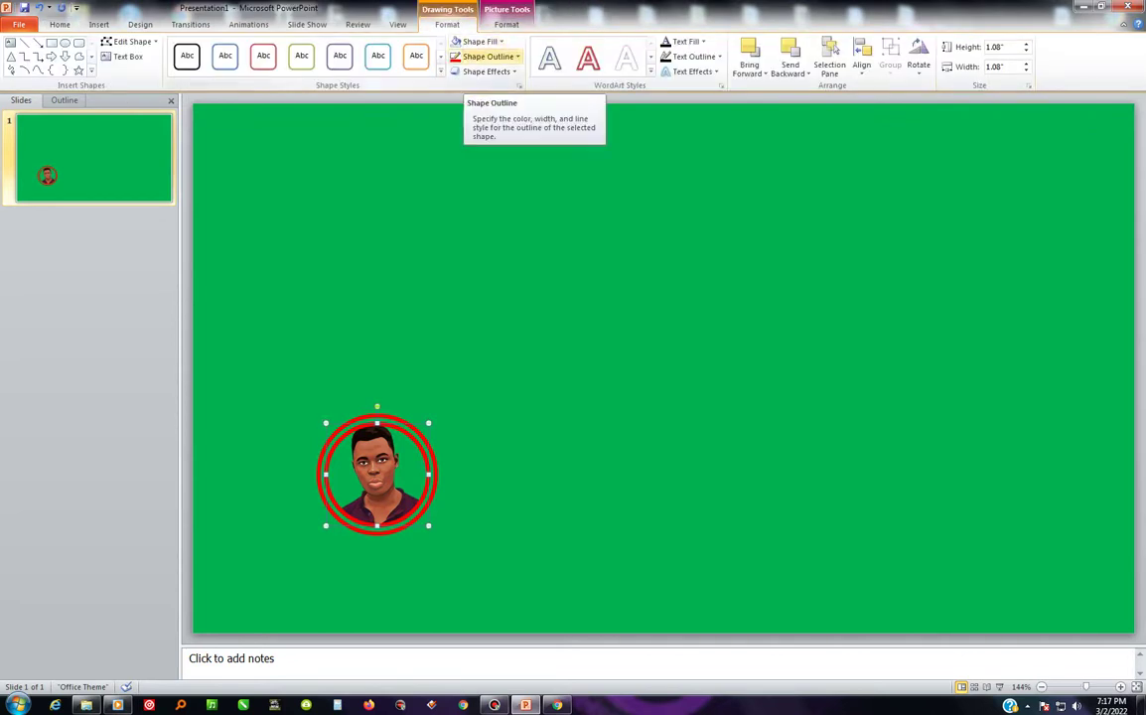
left_click(479, 41)
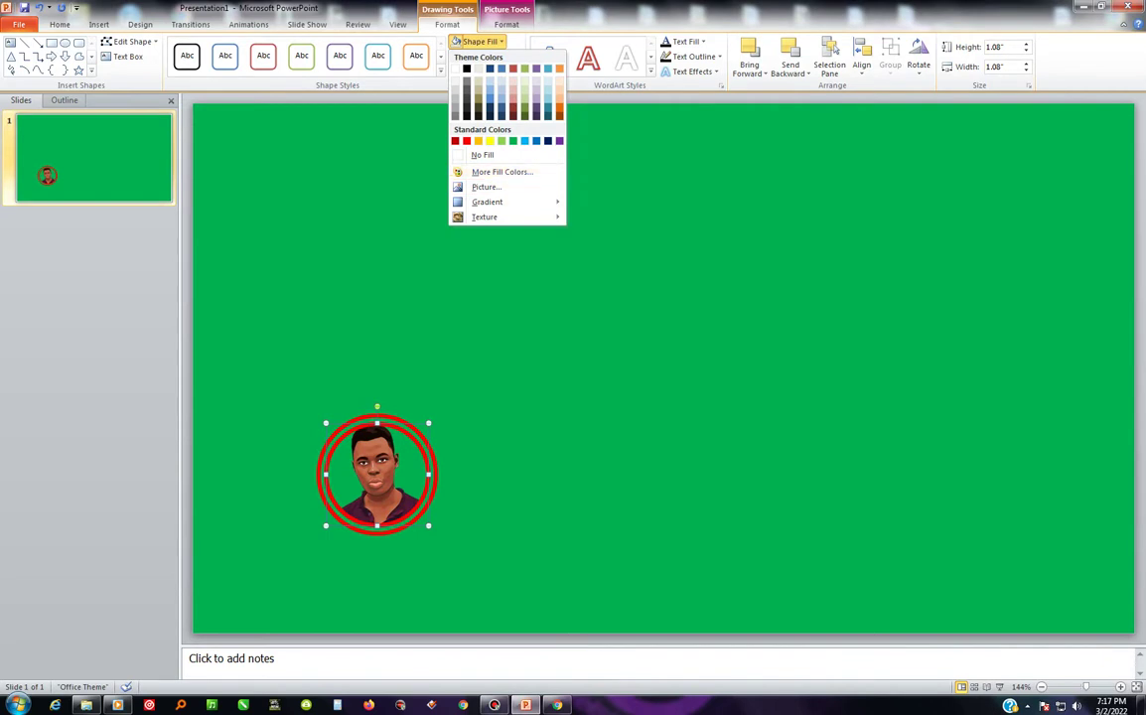
key("Escape")
key("Escape")
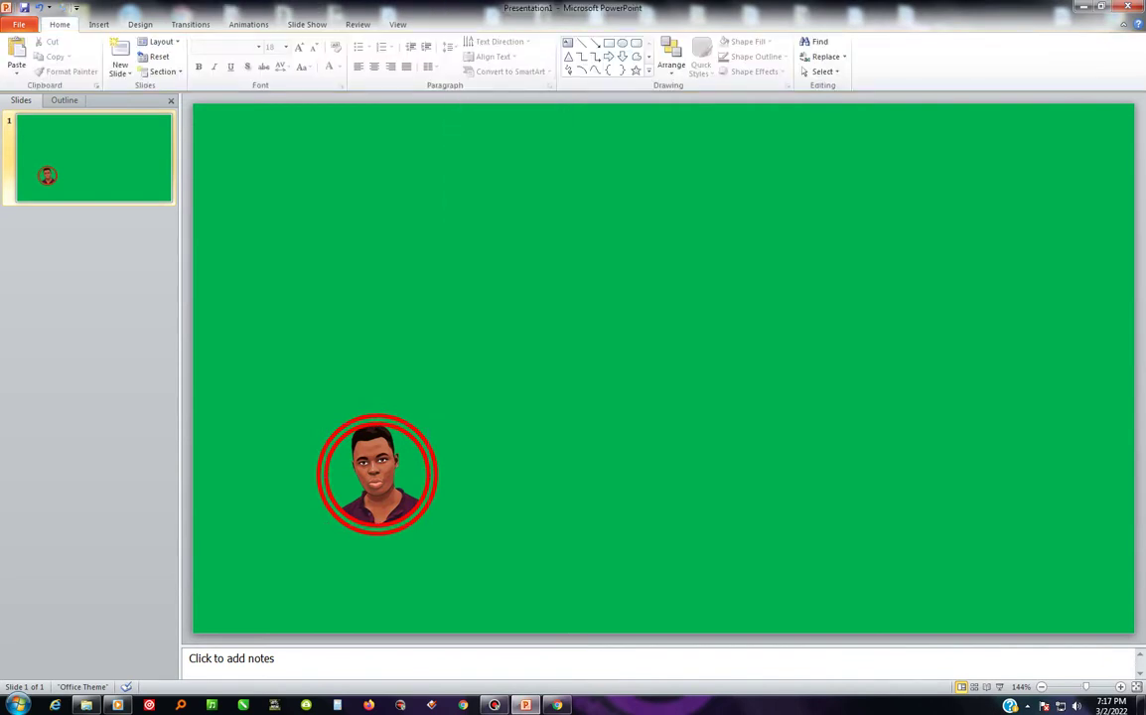
left_click(377, 474)
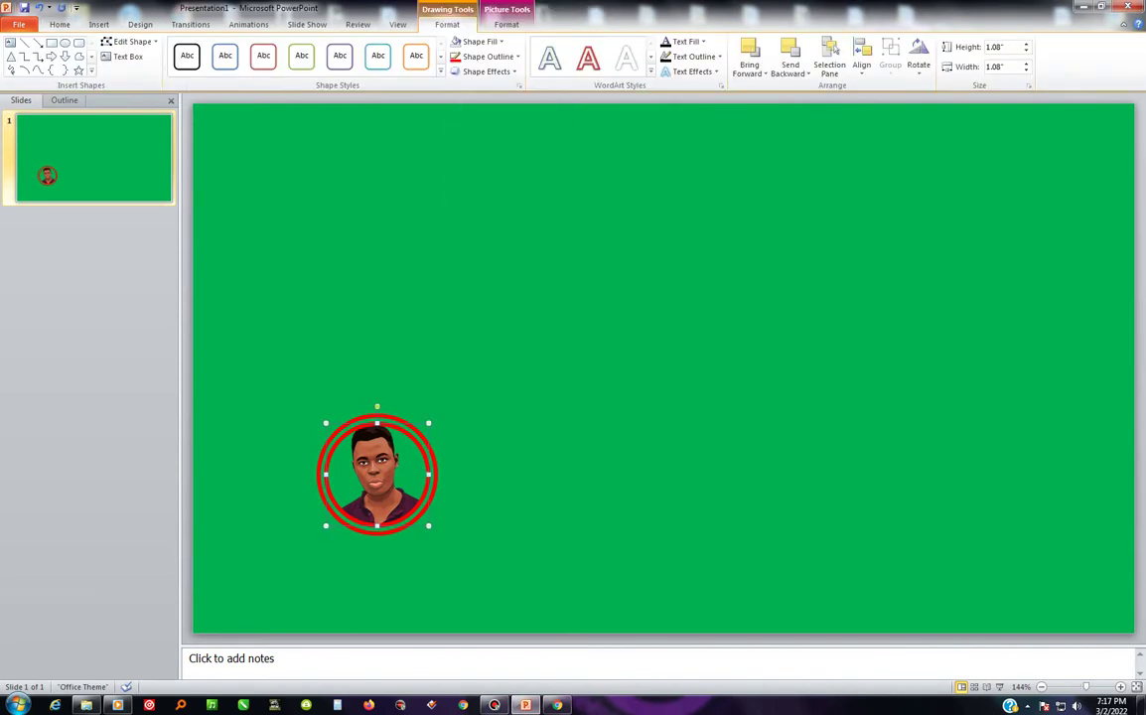
left_click(457, 40)
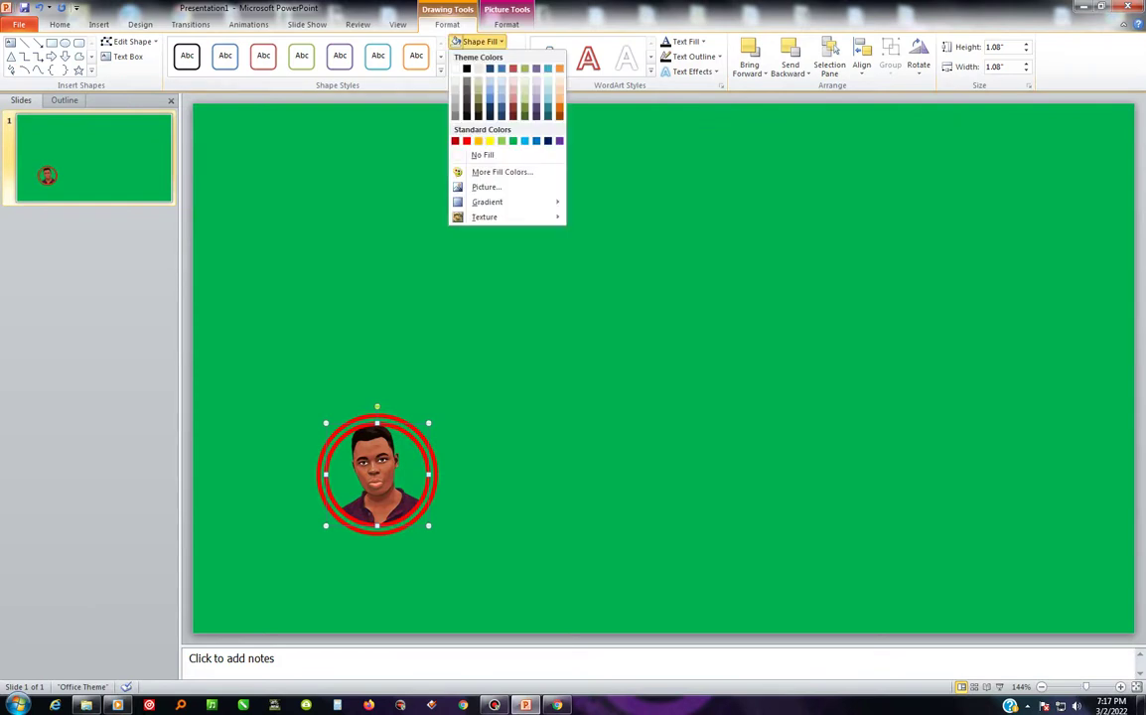
key("Escape")
- Give the portrait circle an orange outline via More Outline Colors, then open File
left_click(487, 56)
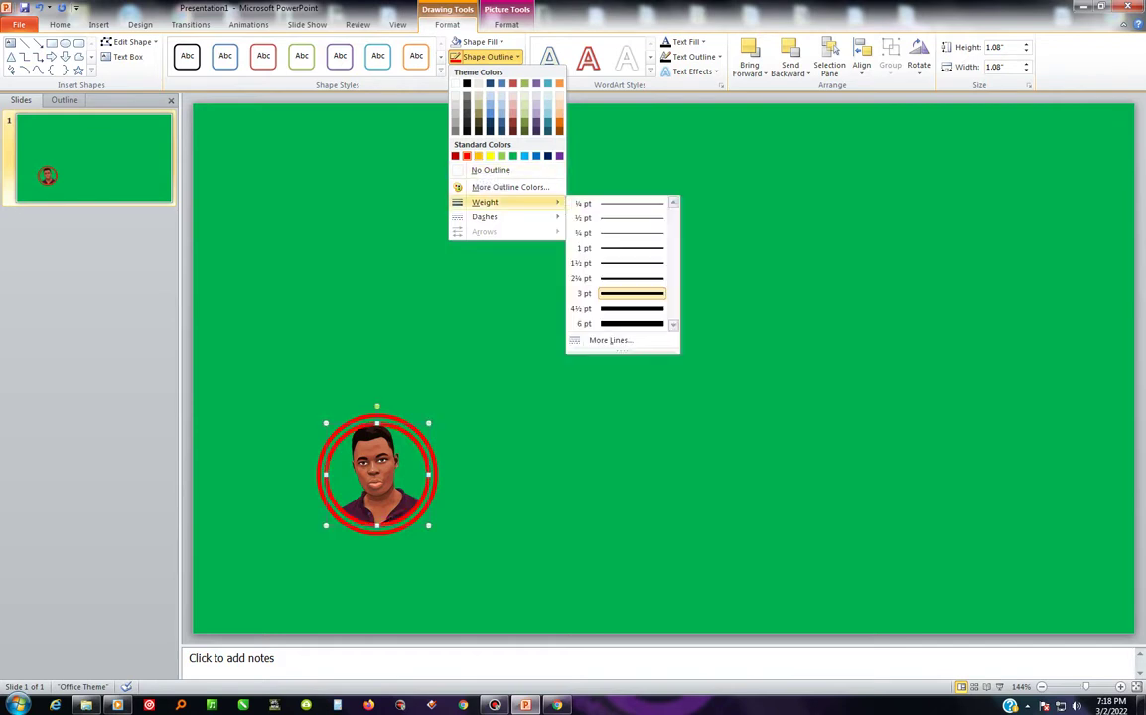
left_click(510, 187)
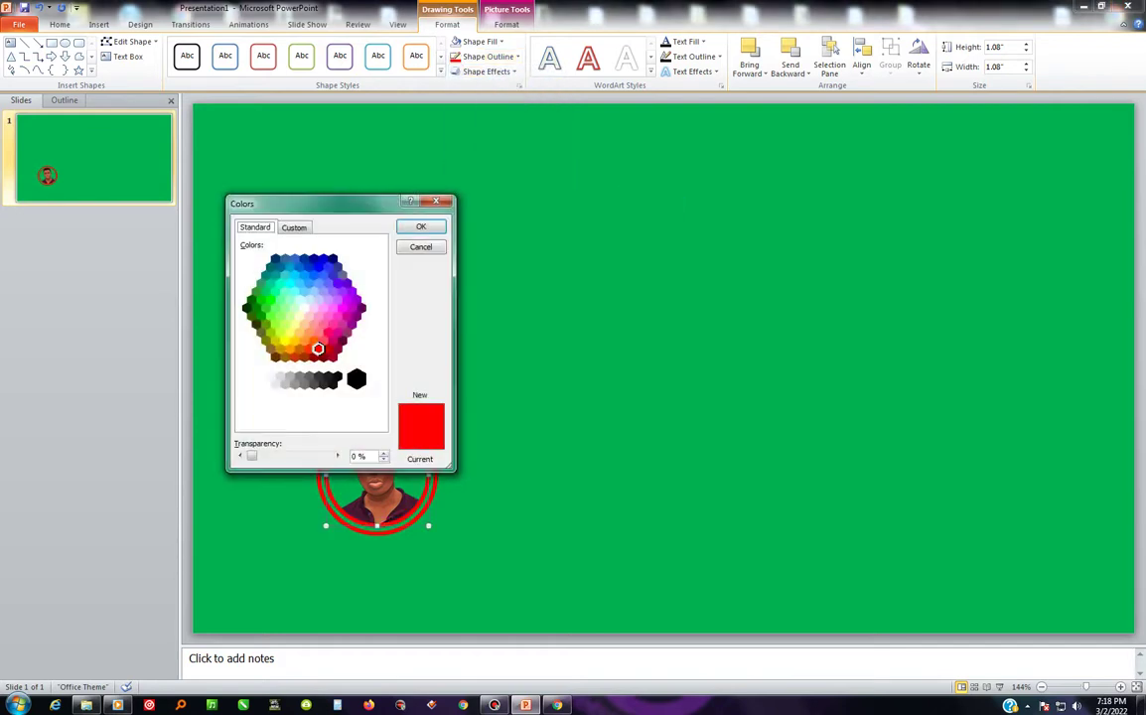
left_click_drag(328, 202, 622, 162)
left_click(608, 299)
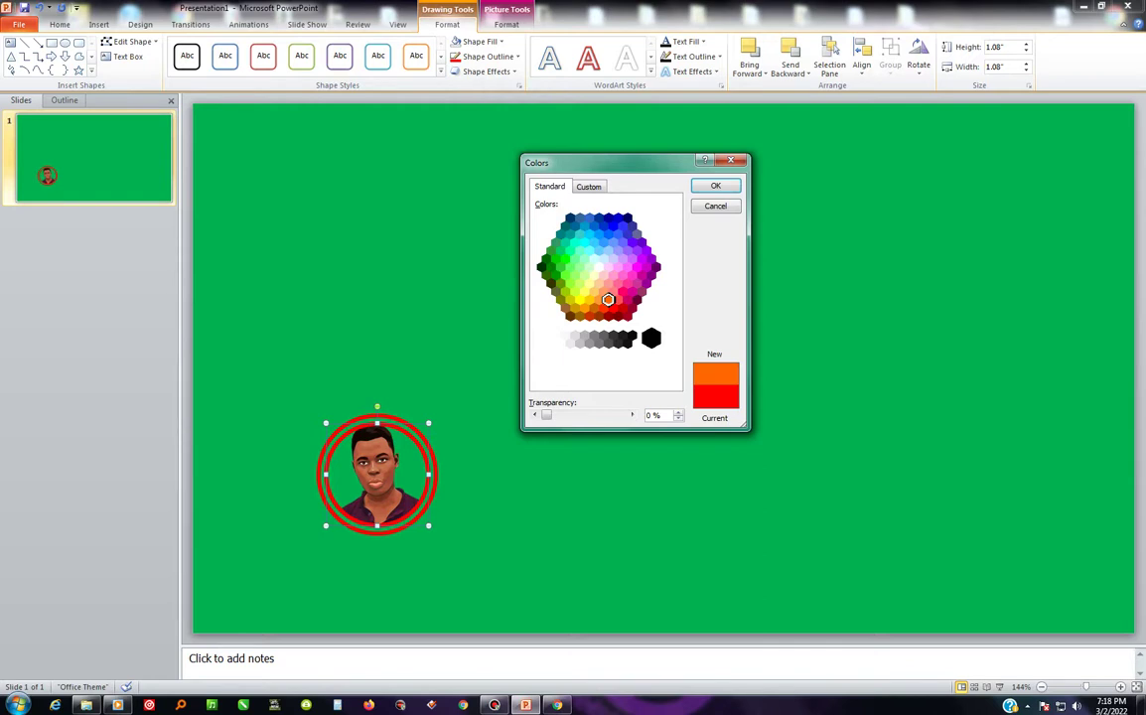
key("Return")
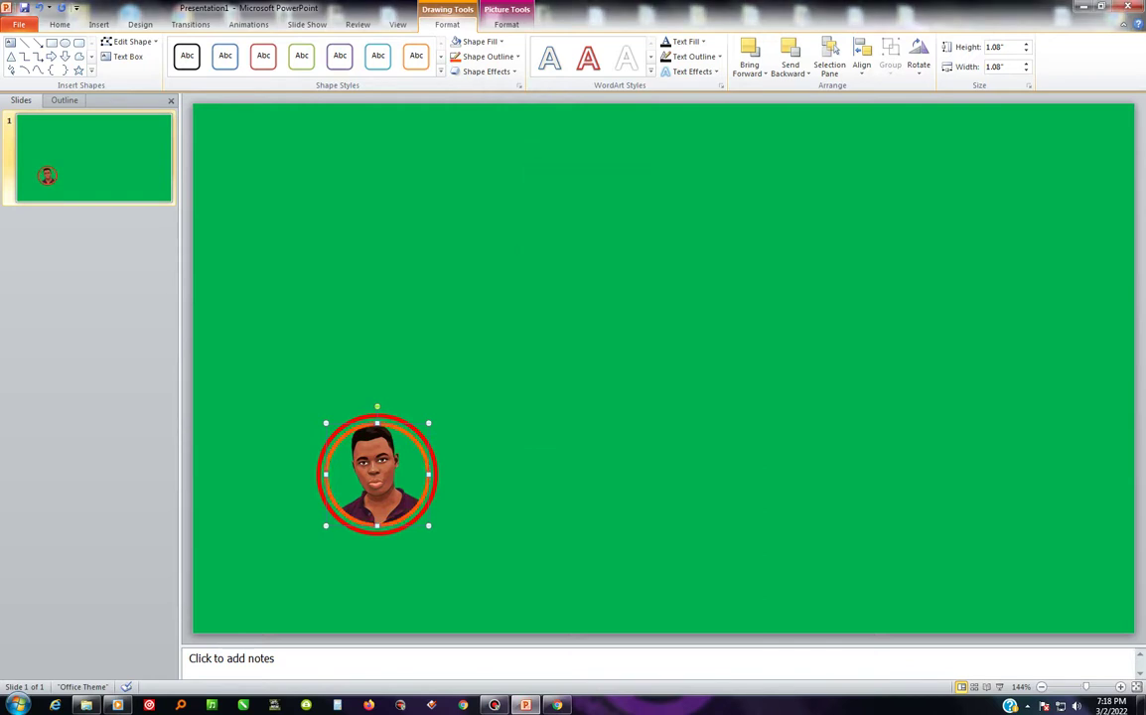
key("Escape")
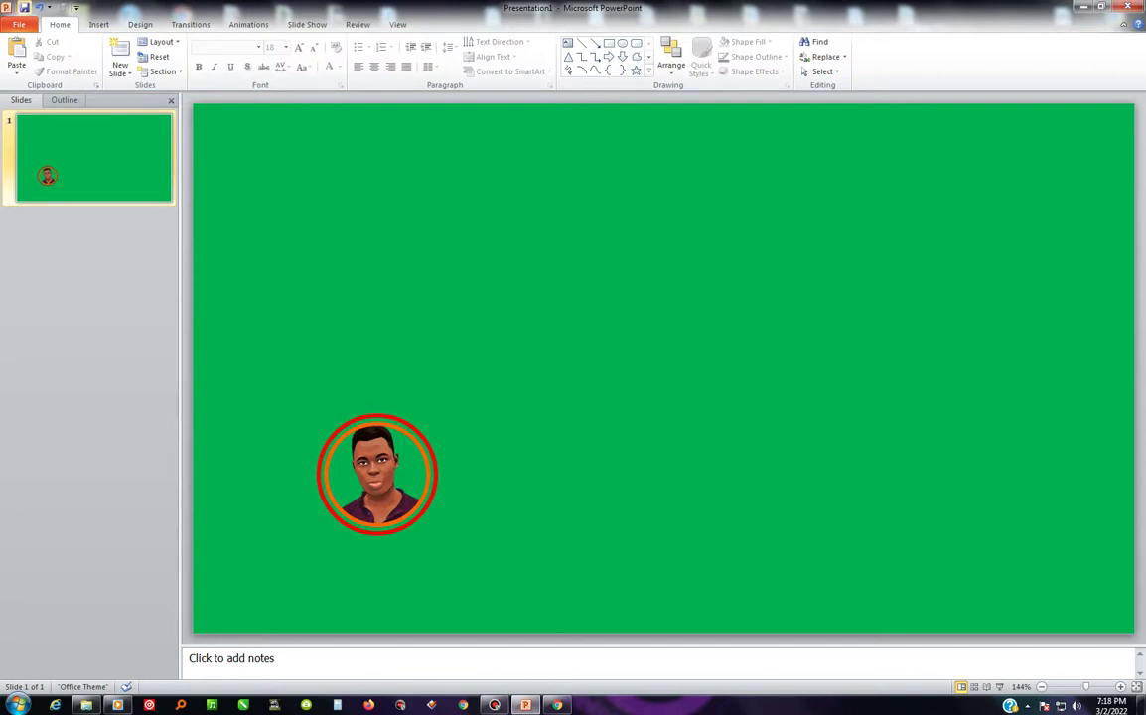
left_click(18, 24)
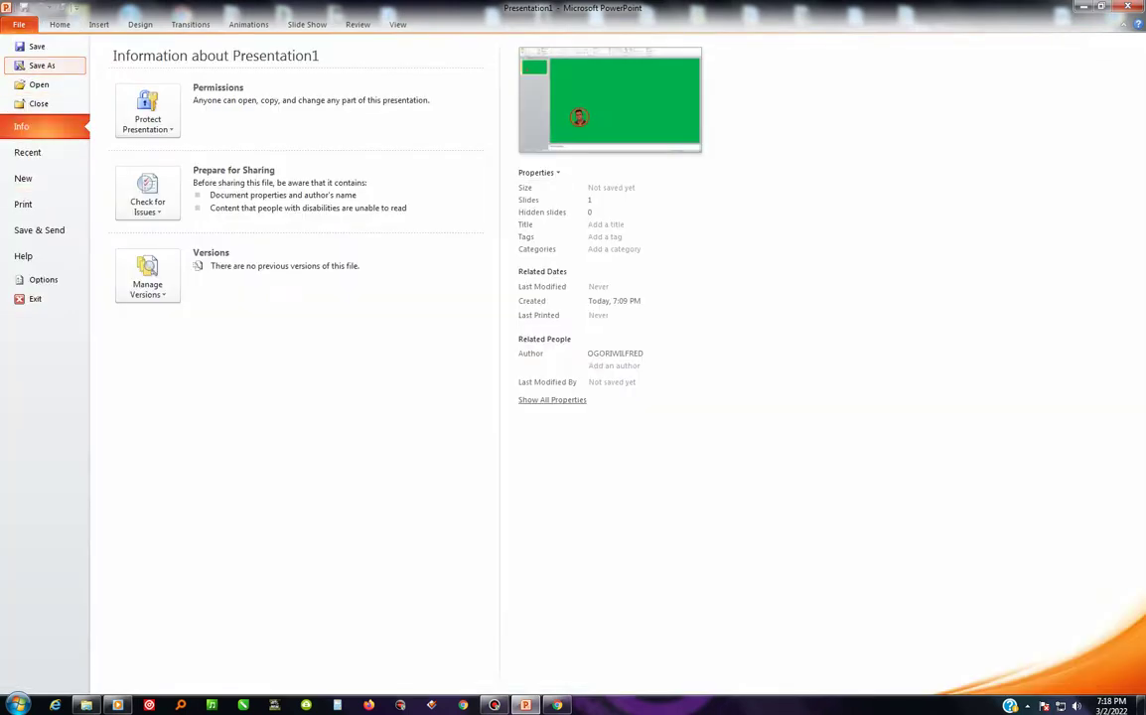
- Save the presentation as 'Lower third design sample 2' in the Documents library
left_click(41, 64)
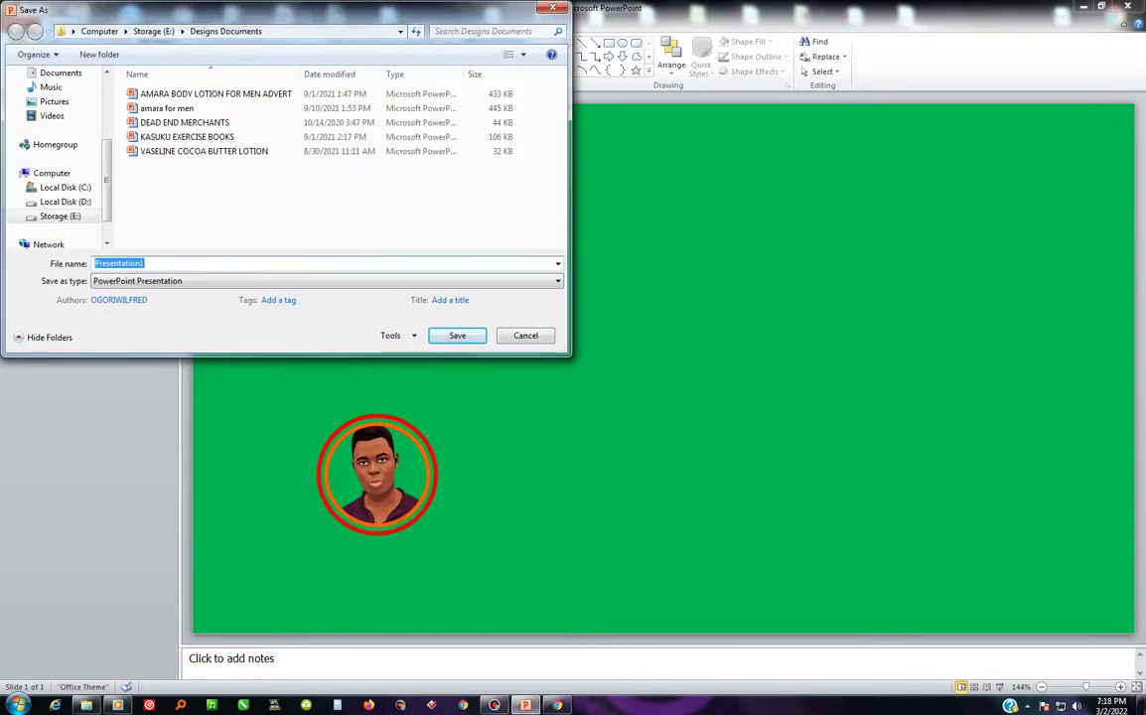
type("Lowe")
type("r")
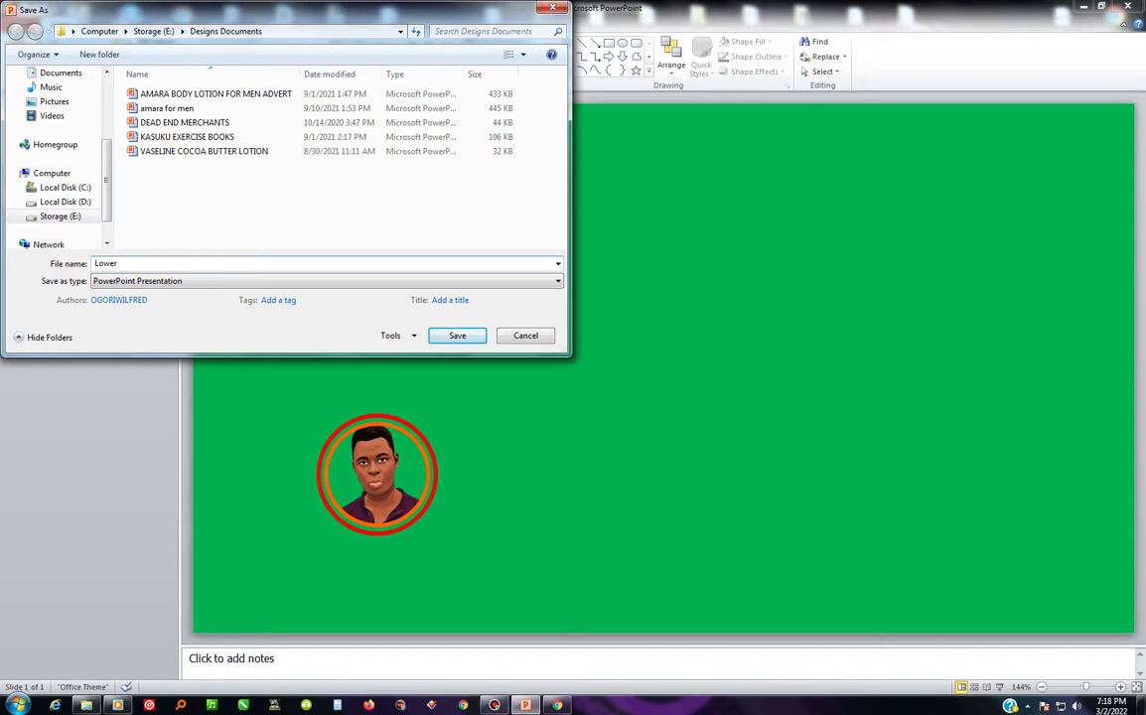
type(" thirsd")
key("BackSpace")
key("BackSpace")
key("BackSpace")
type("rd design")
type(" sam")
type("ple 2")
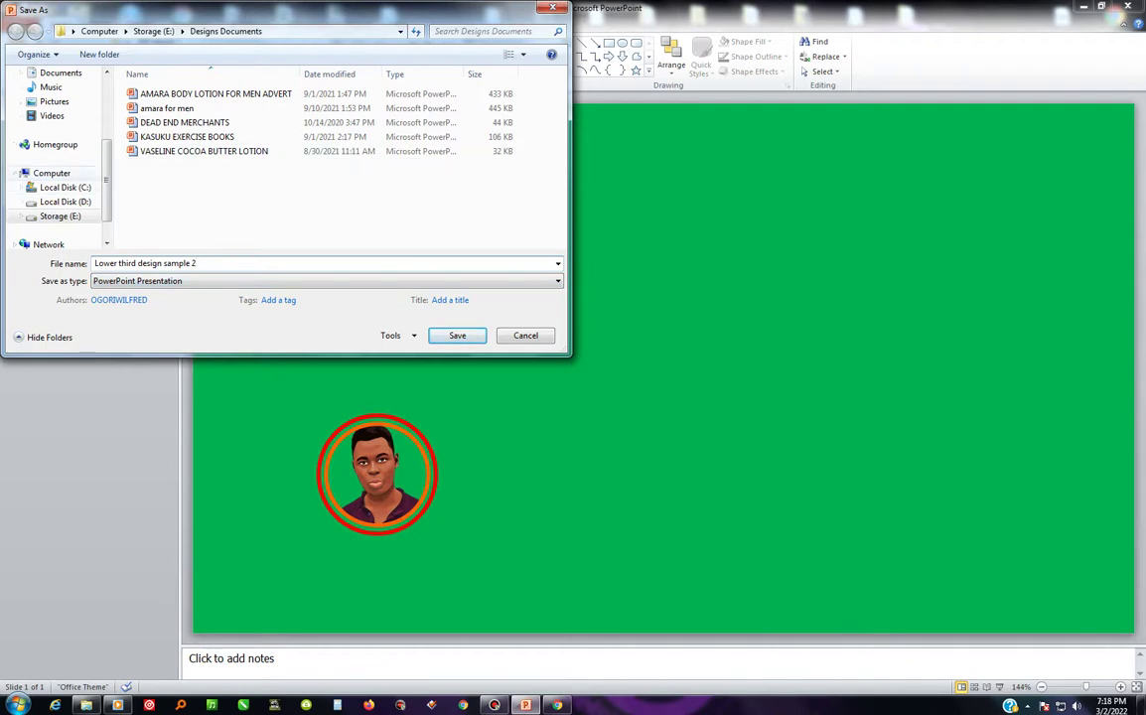
scroll(55, 149, "up", 3)
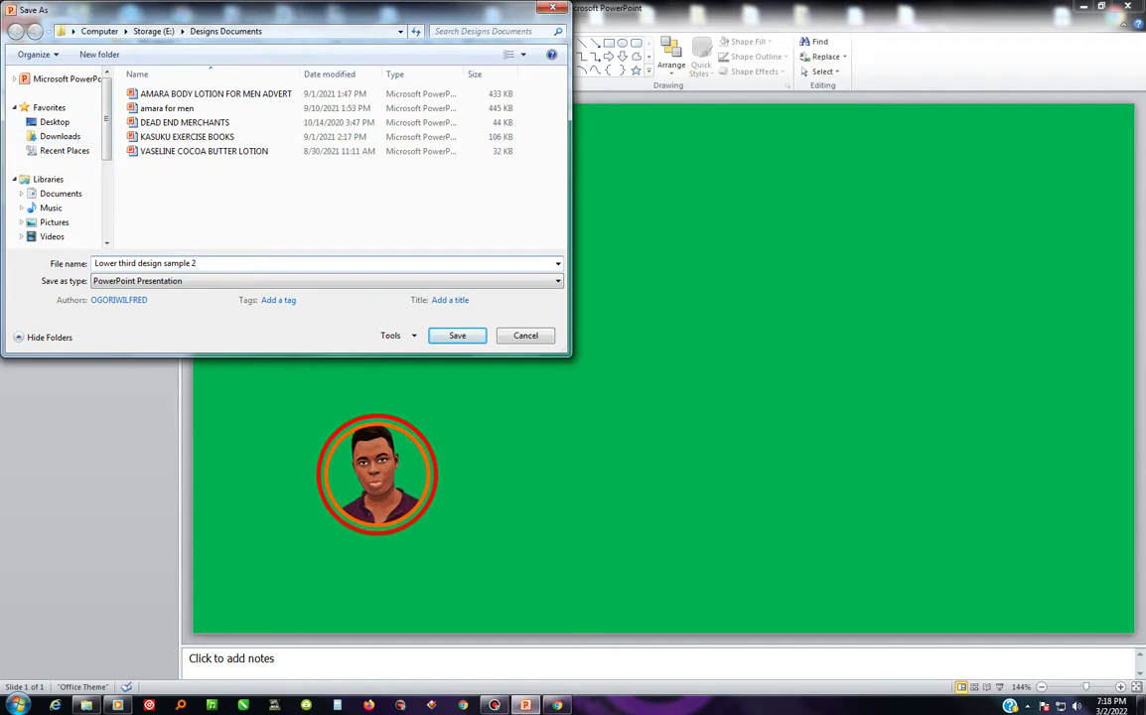
left_click(60, 193)
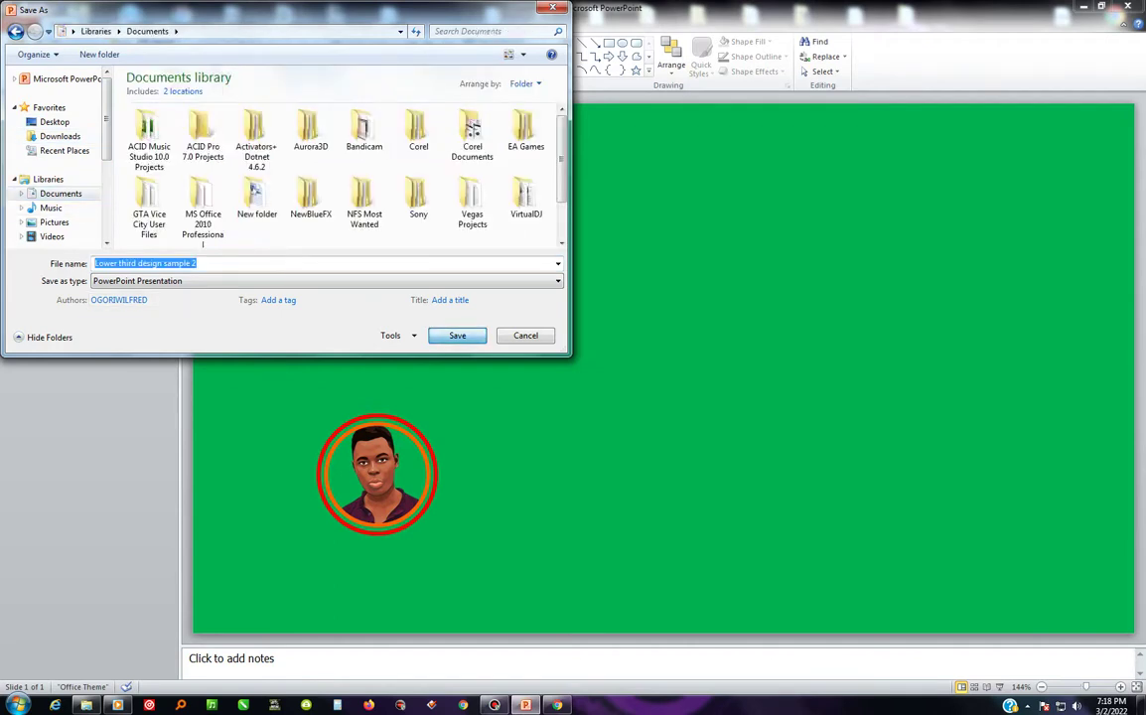
key("Return")
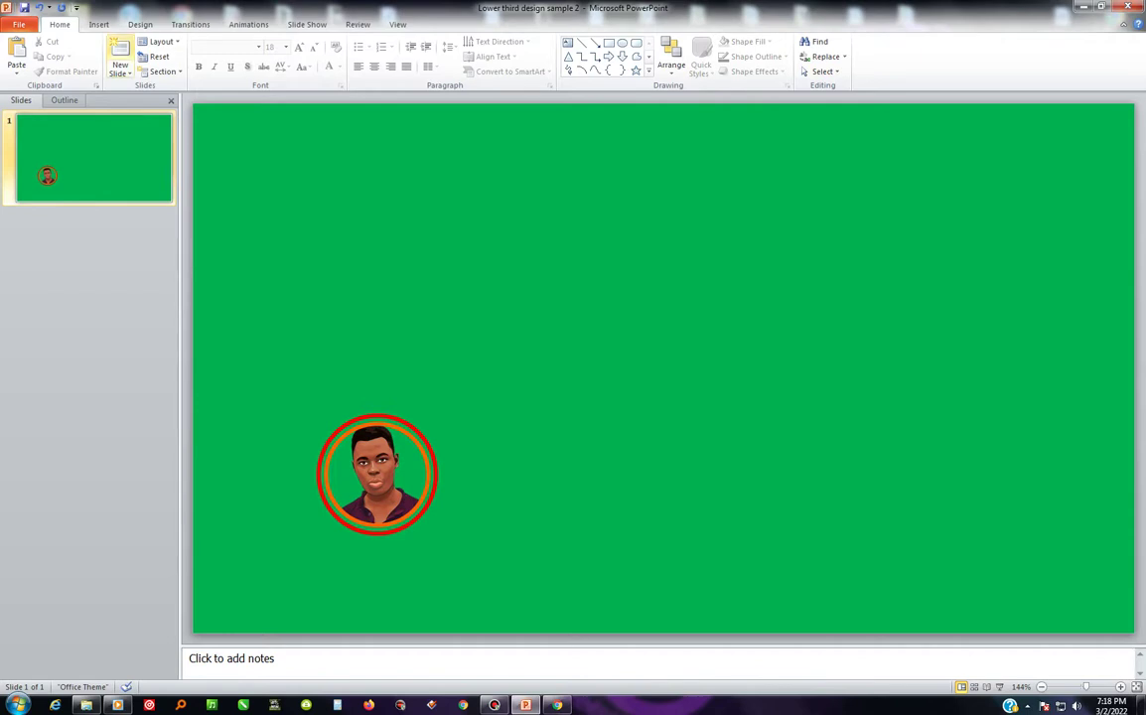
left_click(140, 24)
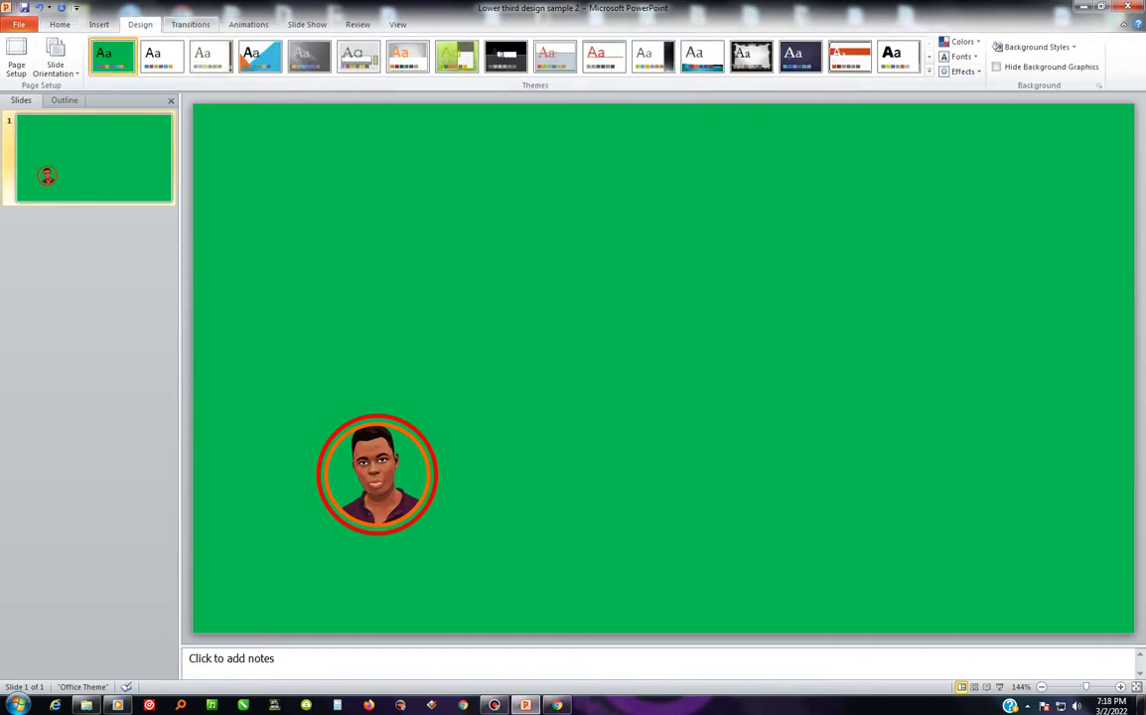
- Draw a Snip Diagonal Corner Rectangle bar (0.5" × 3.67") right of the portrait with deeper snipped corners
left_click(98, 24)
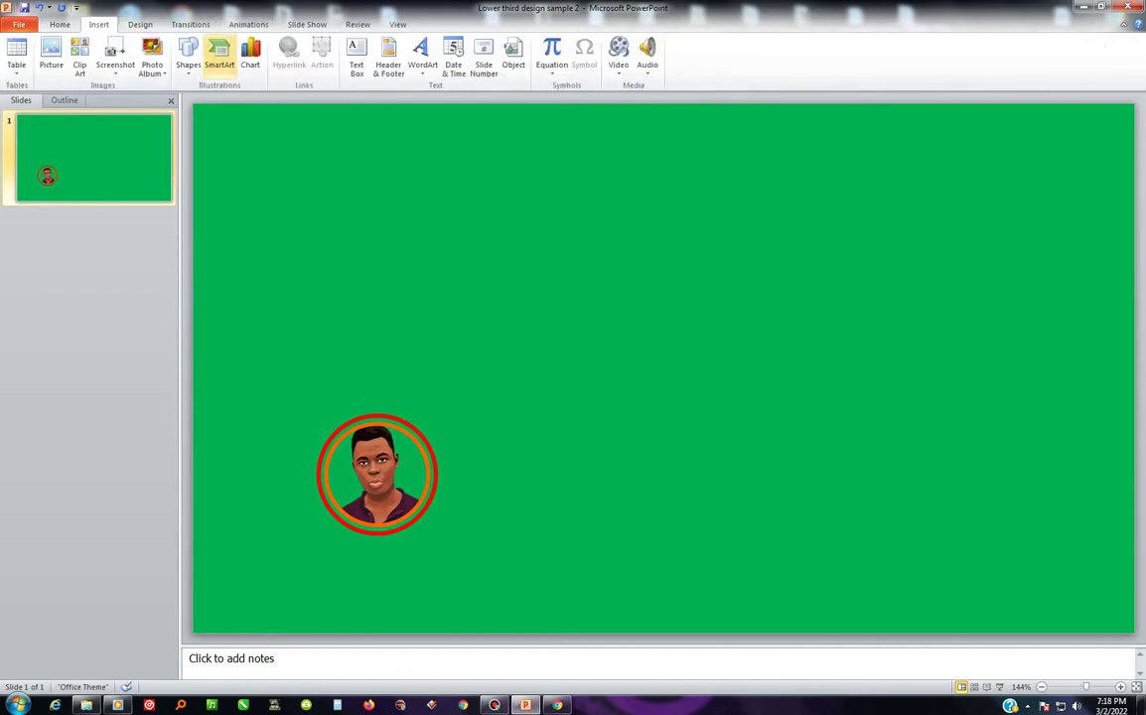
left_click(188, 55)
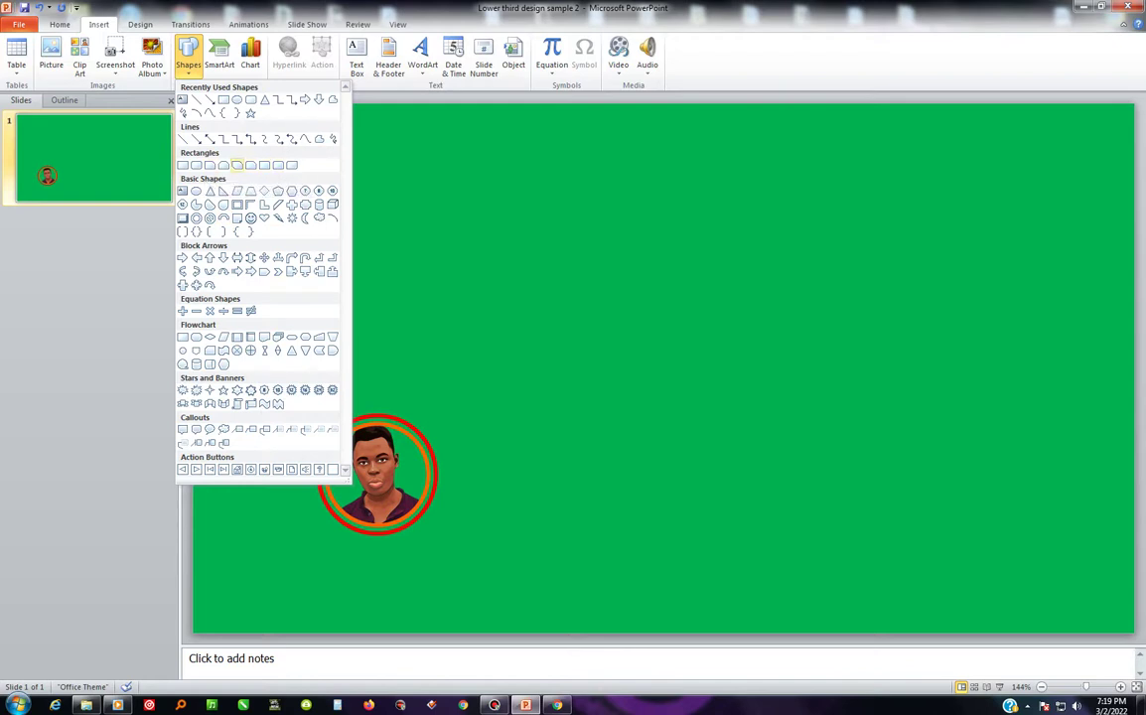
left_click(237, 165)
mouse_move(475, 440)
left_mouse_down()
mouse_move(805, 475)
mouse_move(822, 486)
left_mouse_up()
left_click_drag(645, 464, 629, 463)
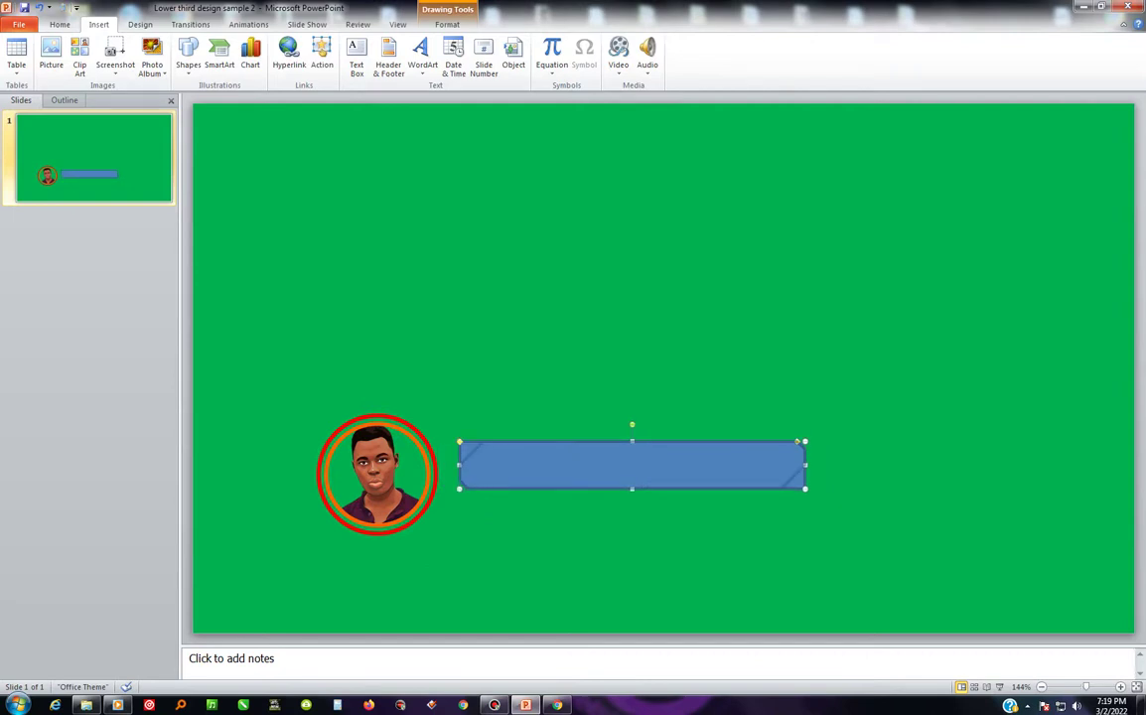
left_click_drag(460, 441, 483, 441)
left_click(447, 24)
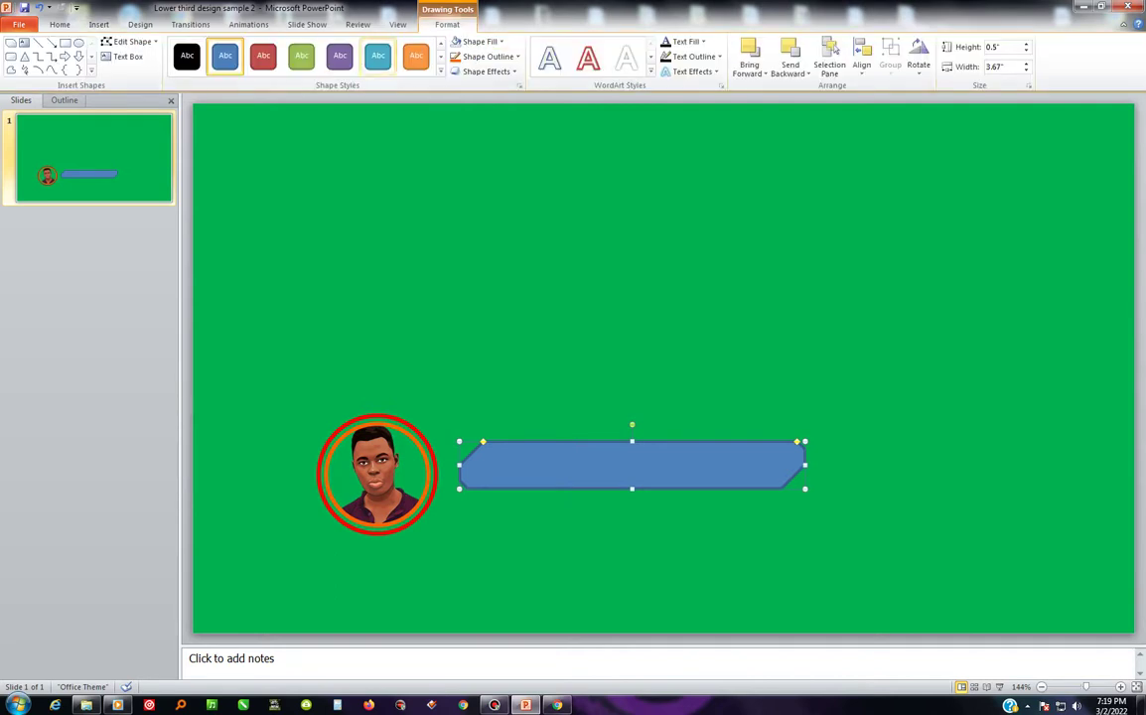
- Set the bar to No Fill with a red outline
left_click(480, 42)
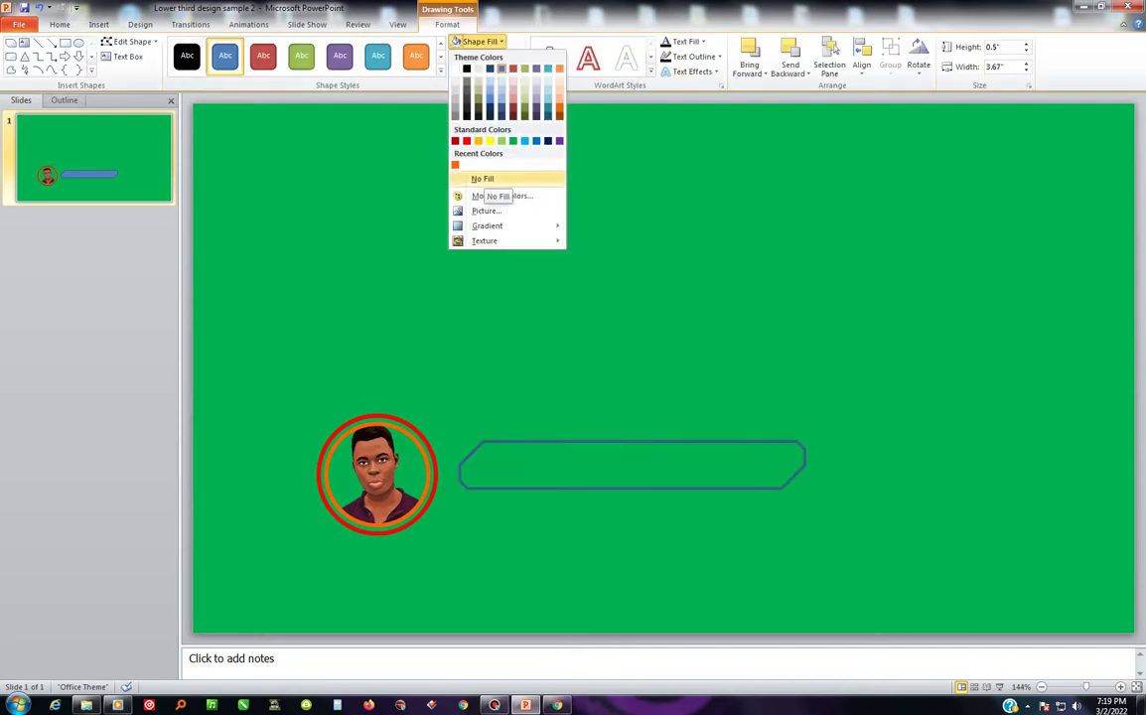
left_click(482, 179)
left_click(479, 42)
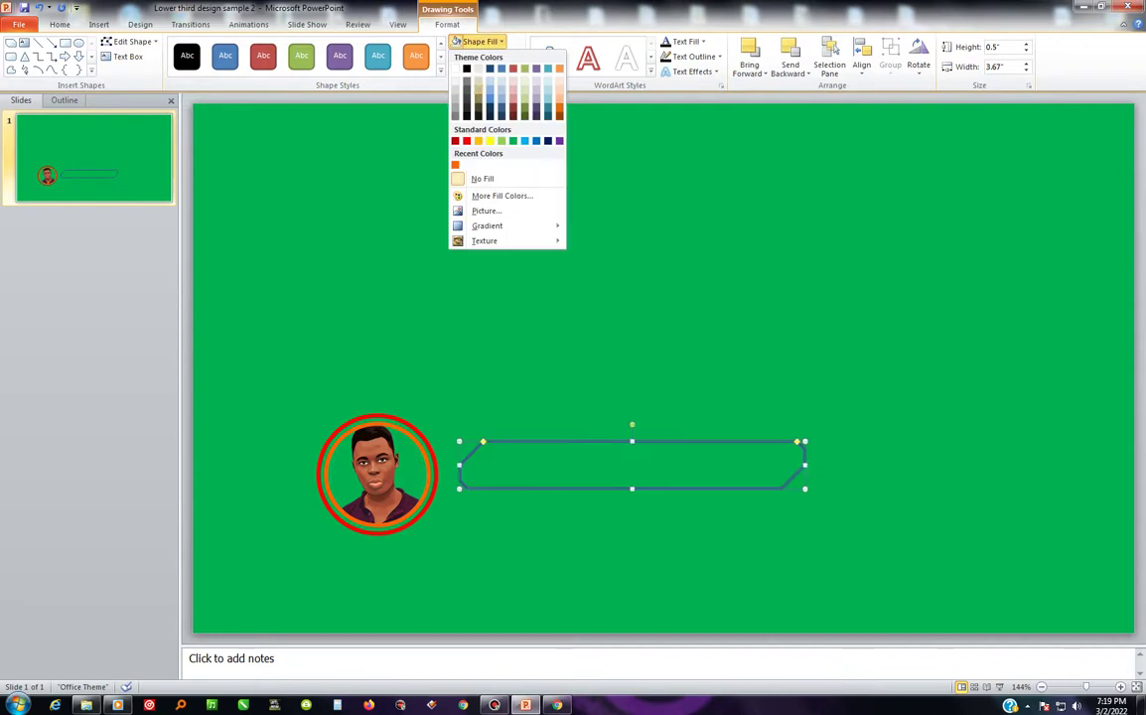
left_click(487, 55)
left_click(487, 55)
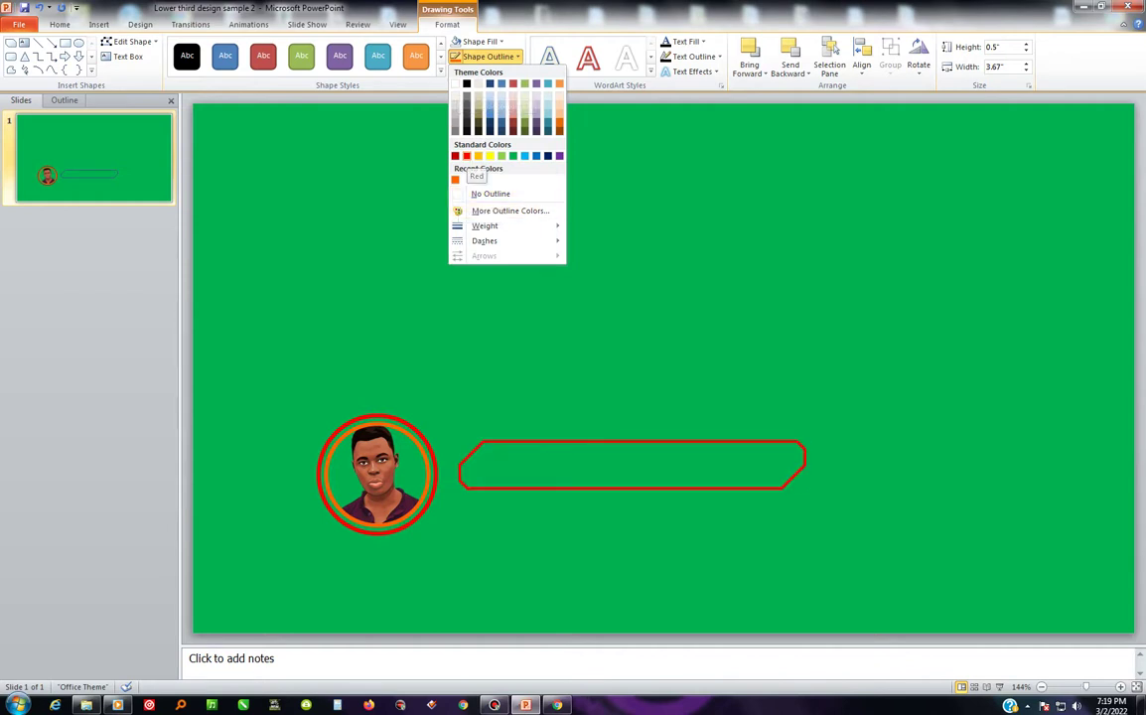
left_click(466, 156)
key("Escape")
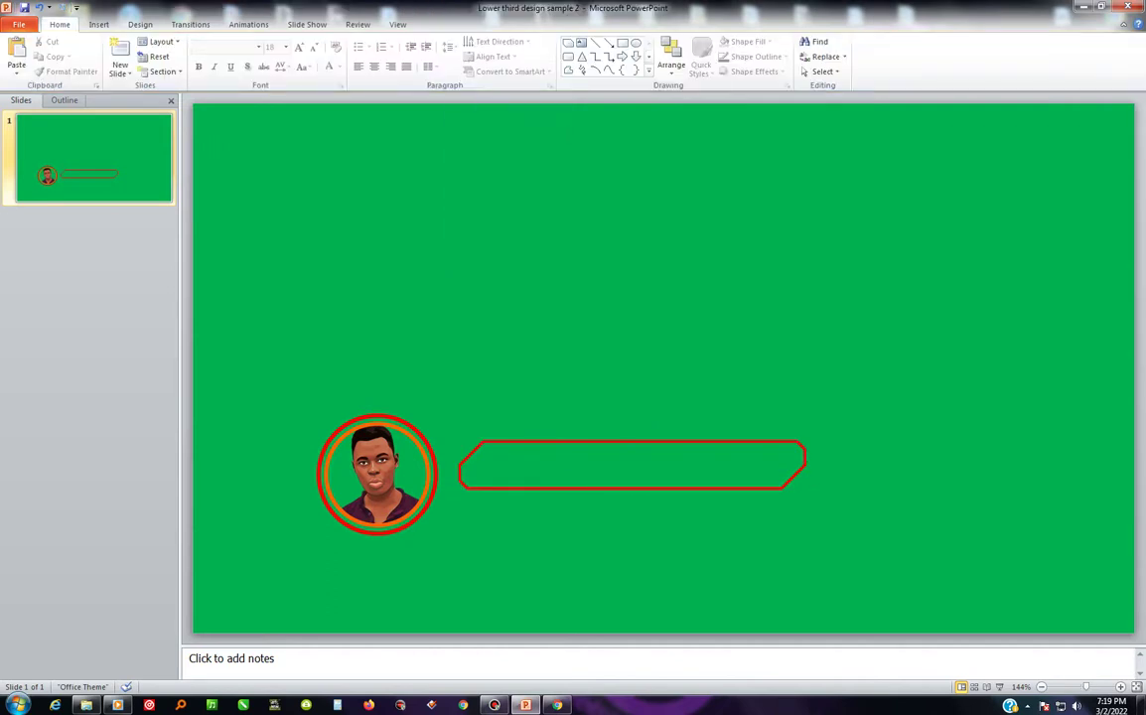
- Move the red-outlined bar left until it touches the portrait's ring
left_click(632, 442)
left_click_drag(632, 443, 610, 444)
key("Escape")
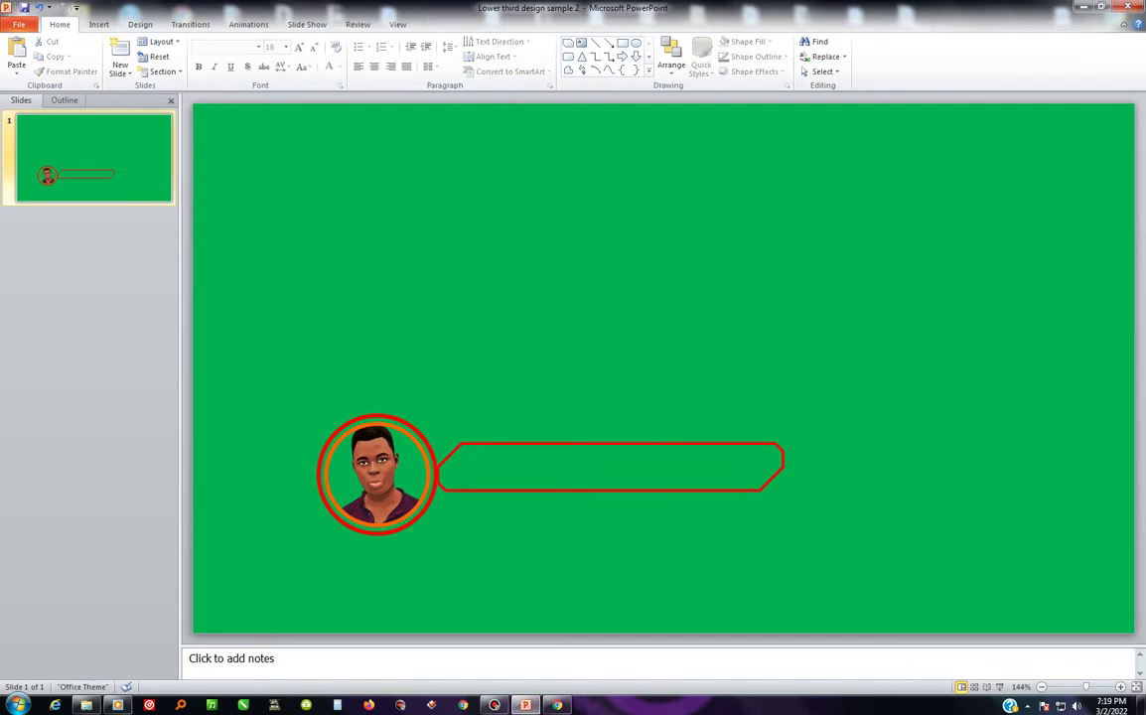
left_click(610, 444)
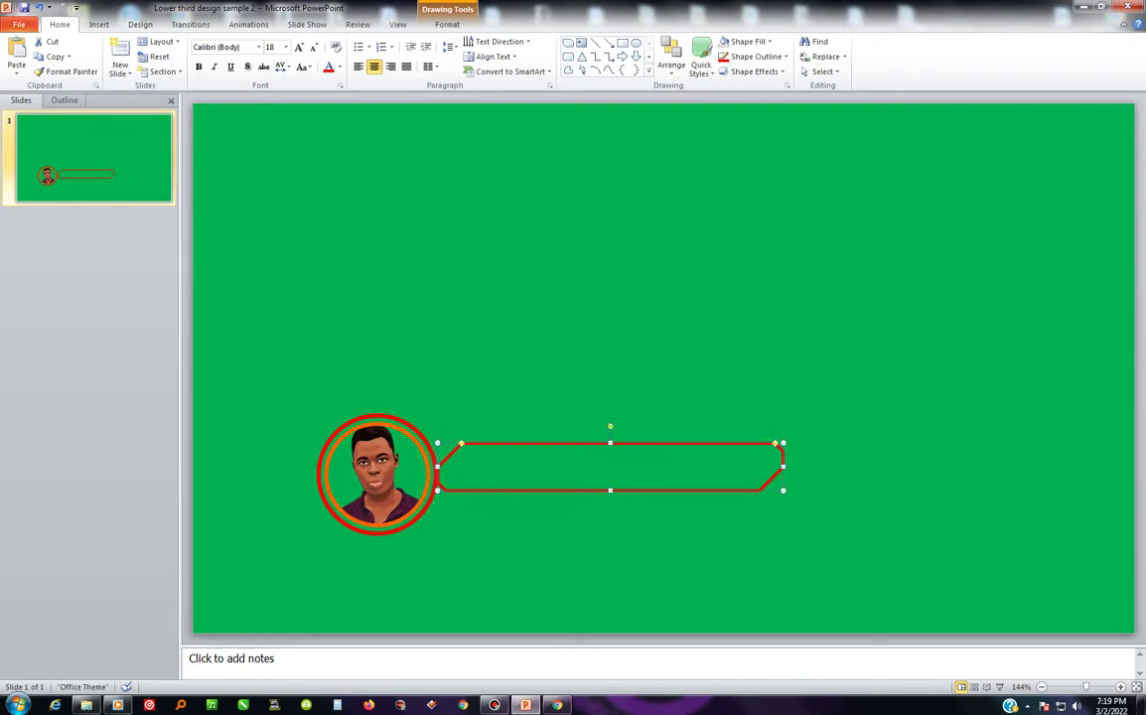
key("Escape")
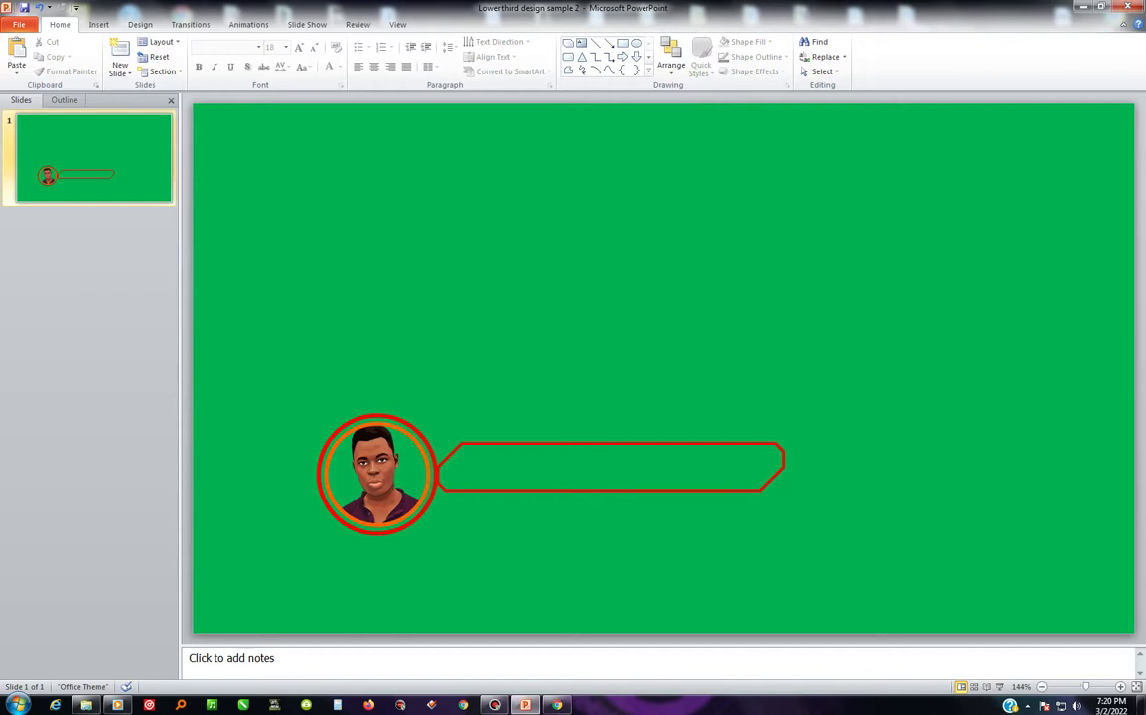
- Duplicate the bar, shorten the copy to 2.57" and place it flush beneath the long bar
right_click(548, 489)
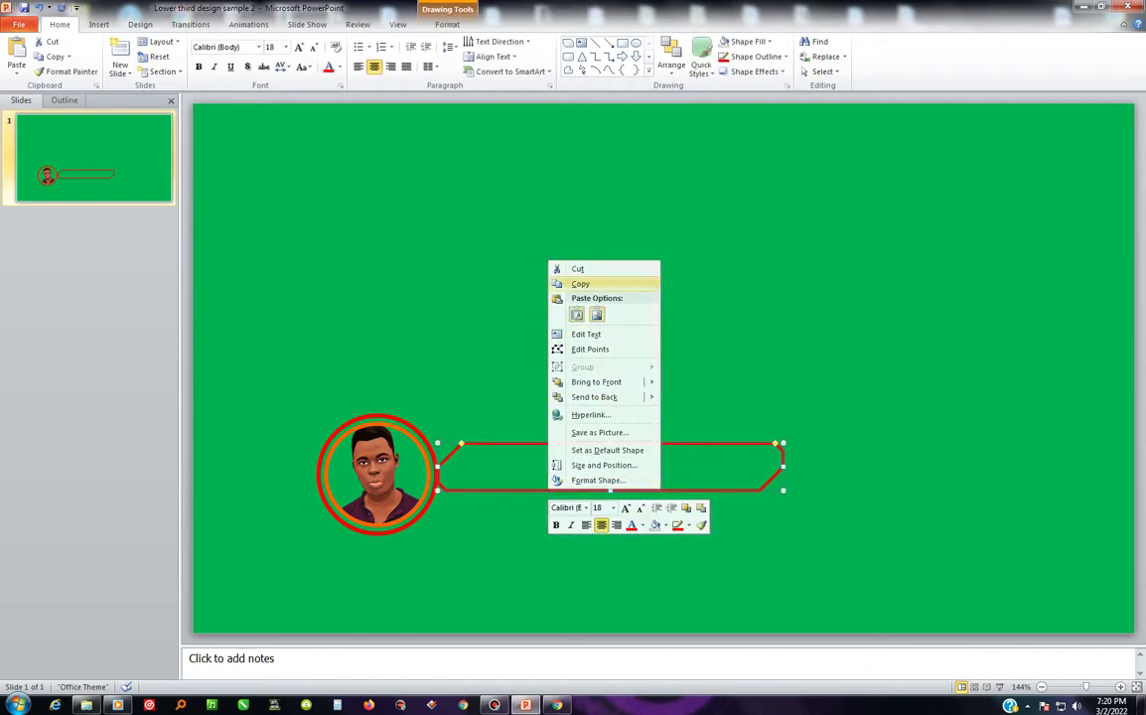
left_click(580, 284)
right_click(556, 298)
left_click(584, 345)
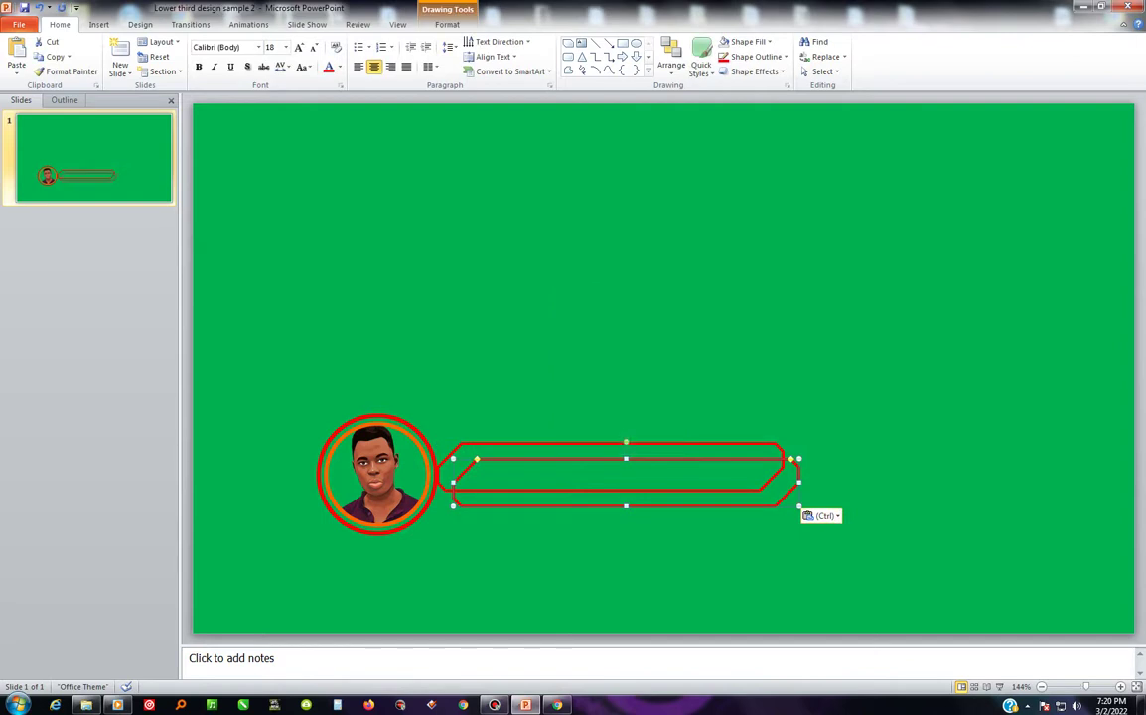
left_click_drag(798, 459, 694, 475)
mouse_move(574, 505)
left_mouse_down()
mouse_move(596, 540)
mouse_move(588, 525)
left_mouse_up()
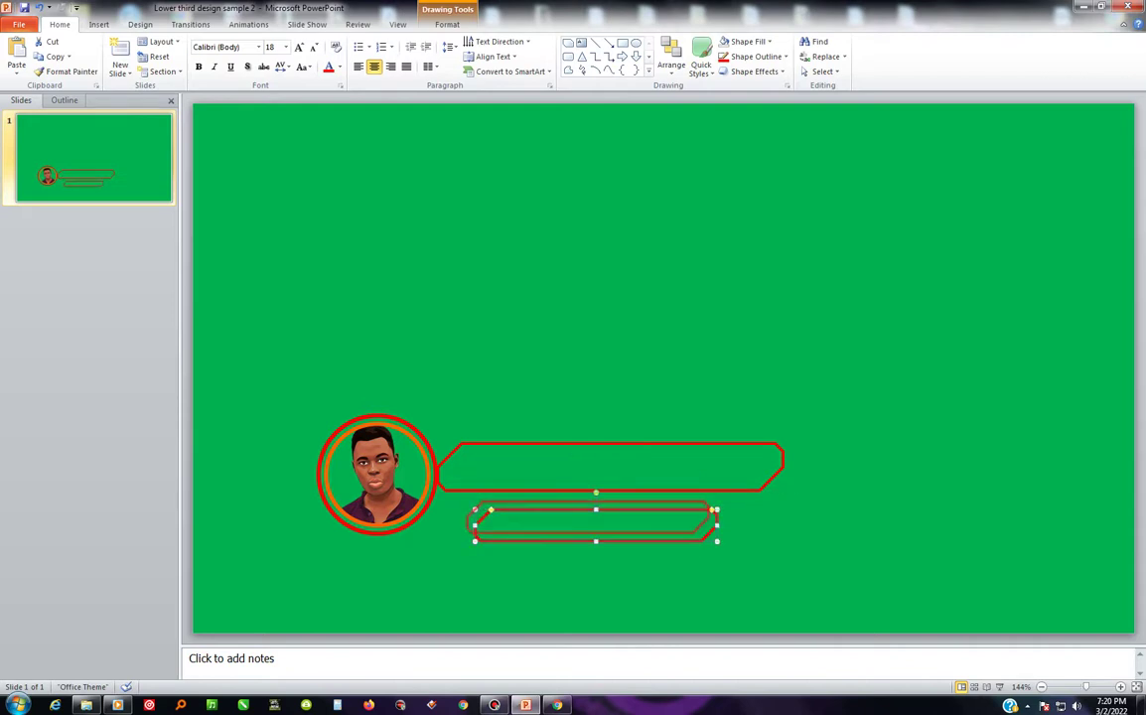
key("Escape")
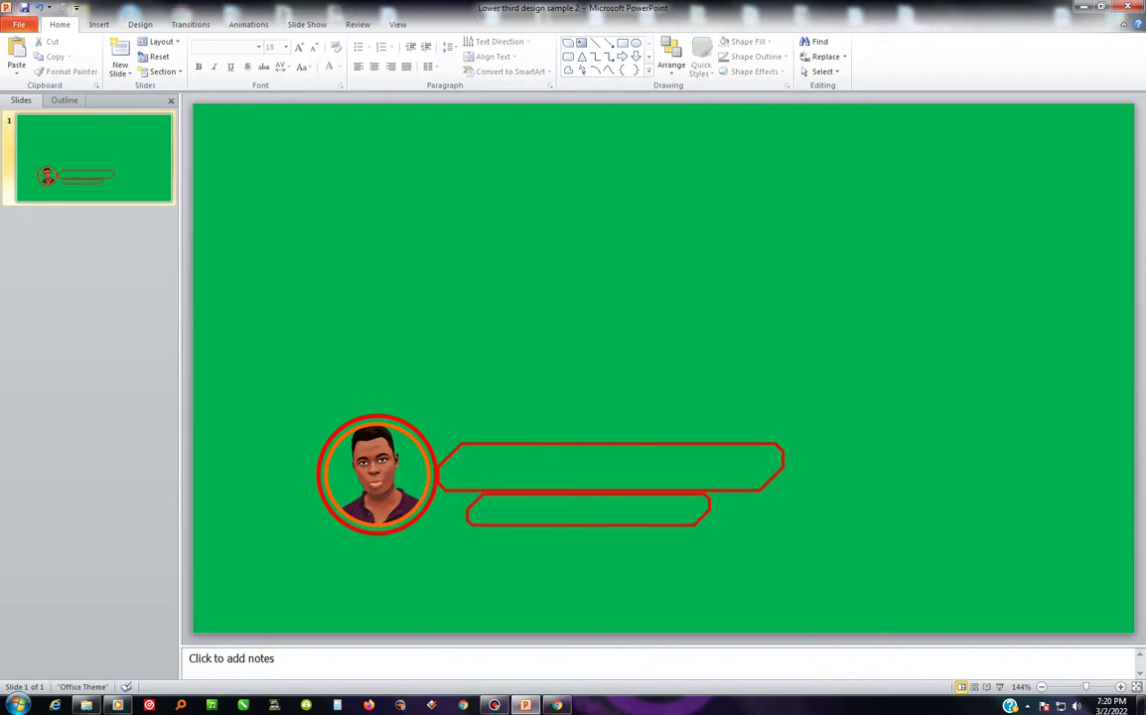
left_click(588, 523)
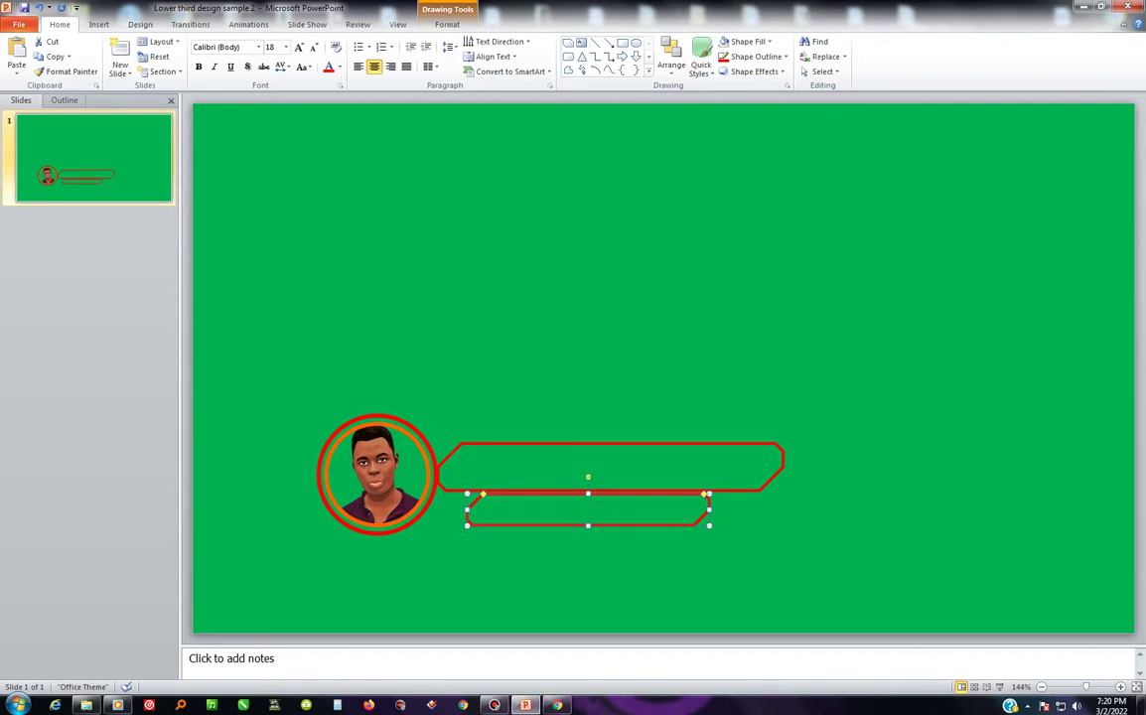
scroll(658, 362, "up", 5)
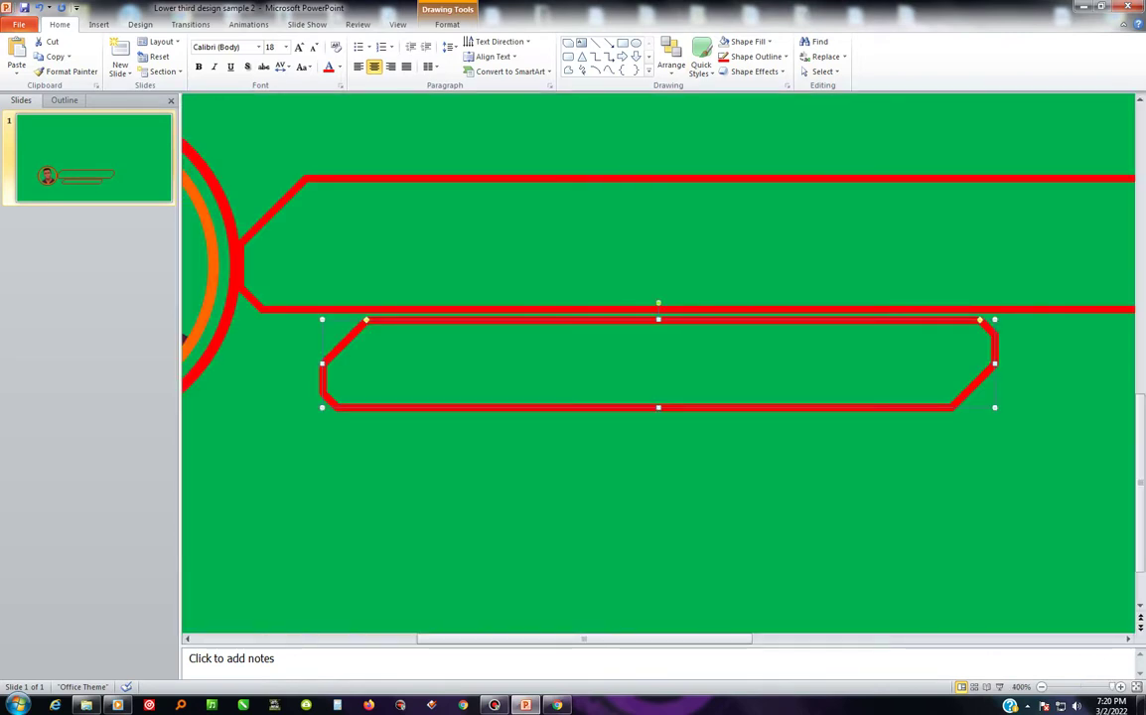
key("Up")
key("Up")
scroll(659, 362, "down", 5)
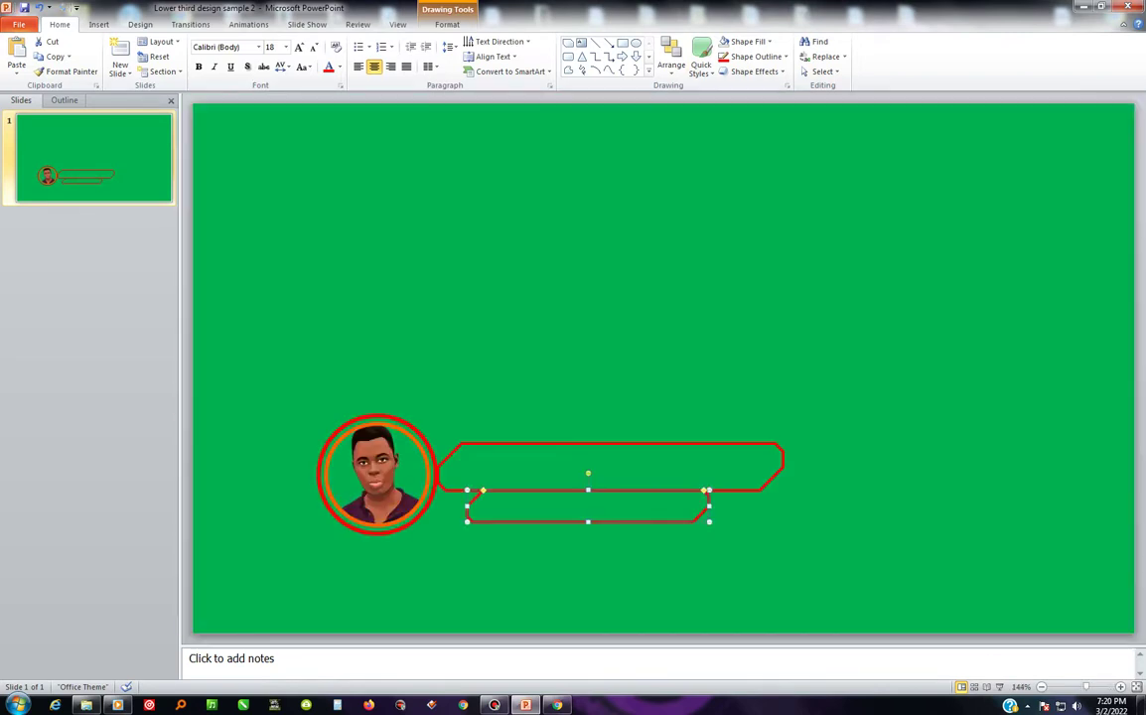
key("Escape")
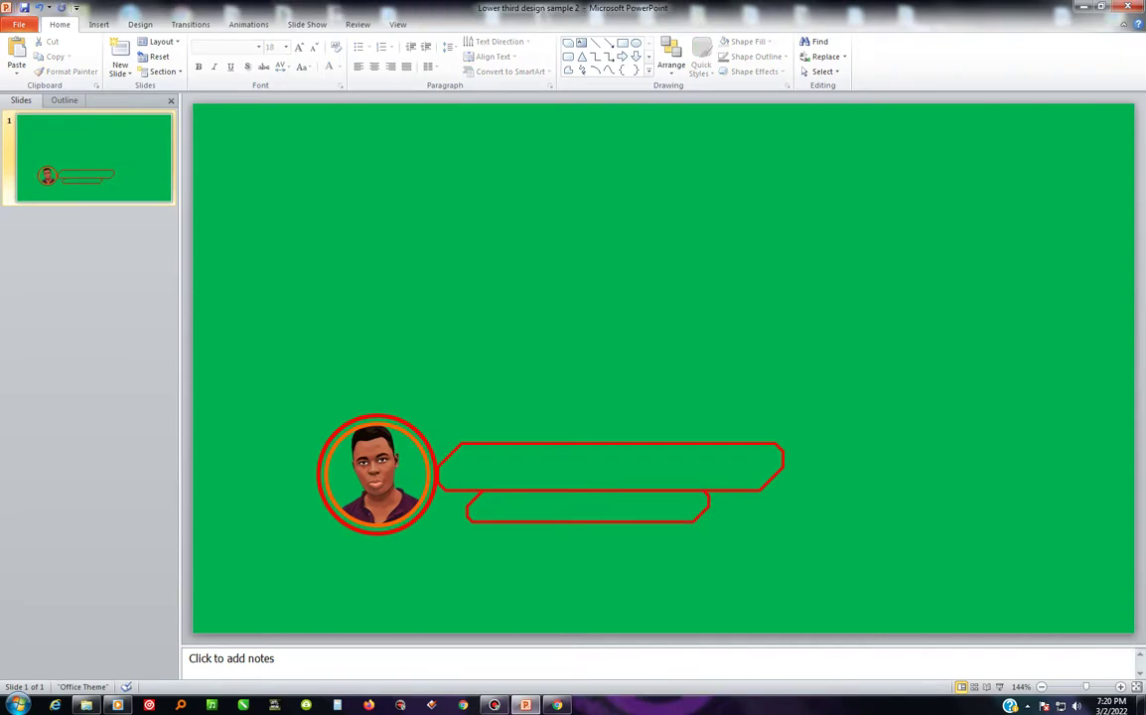
- Fill the shorter lower bar with solid red
left_click(588, 521)
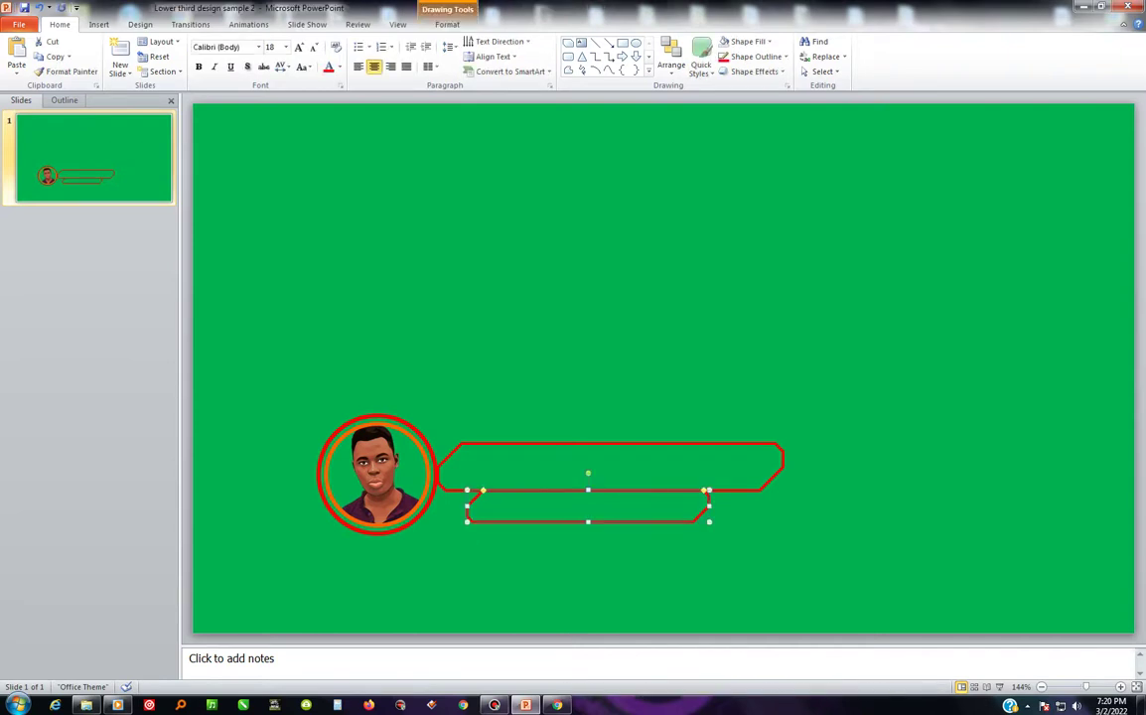
left_click(447, 23)
left_click(467, 41)
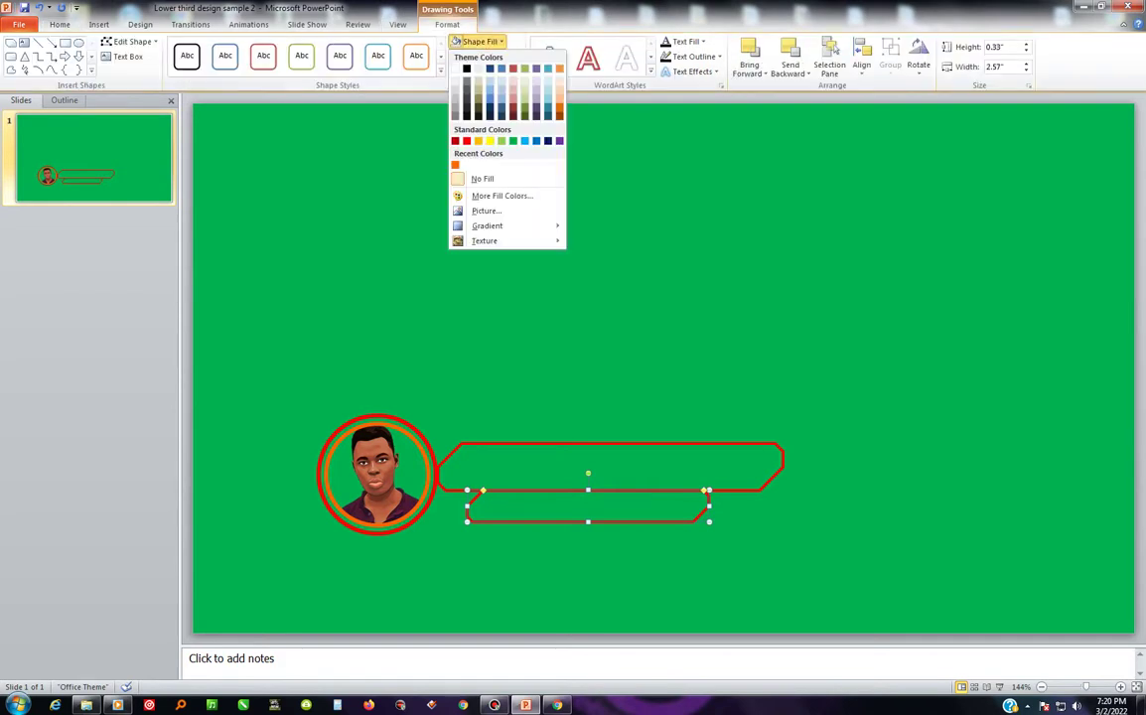
left_click(466, 140)
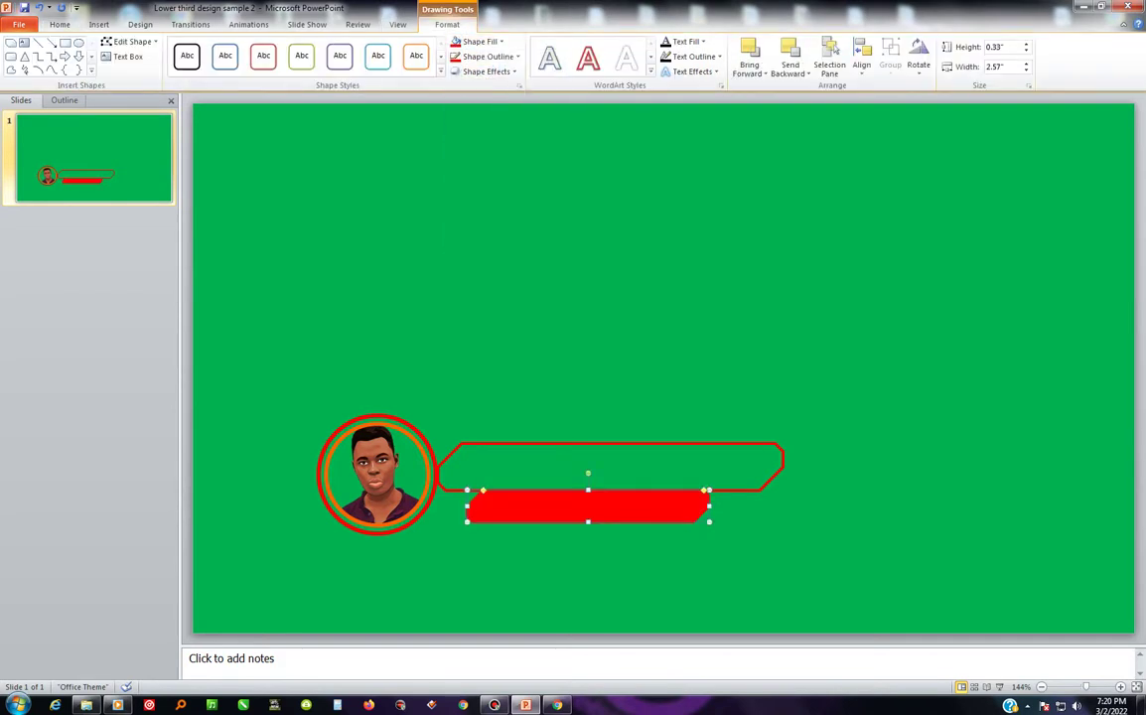
- Deselect the red bar and open the WordArt style gallery from the Insert tab
key("Escape")
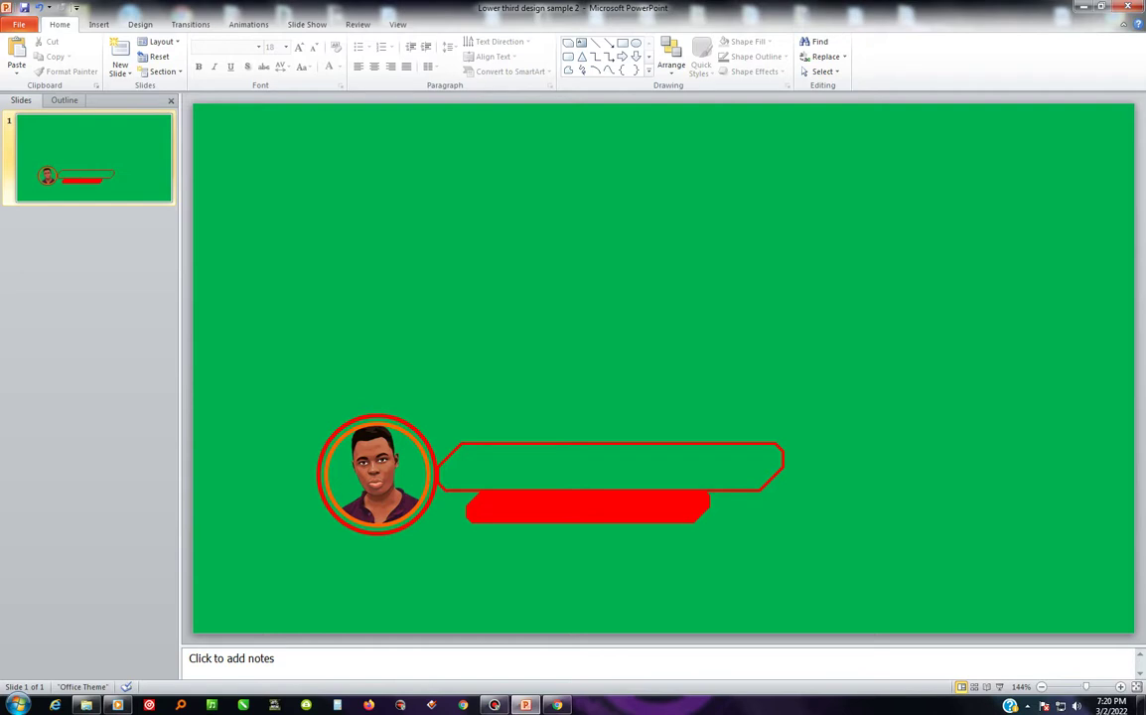
left_click(98, 24)
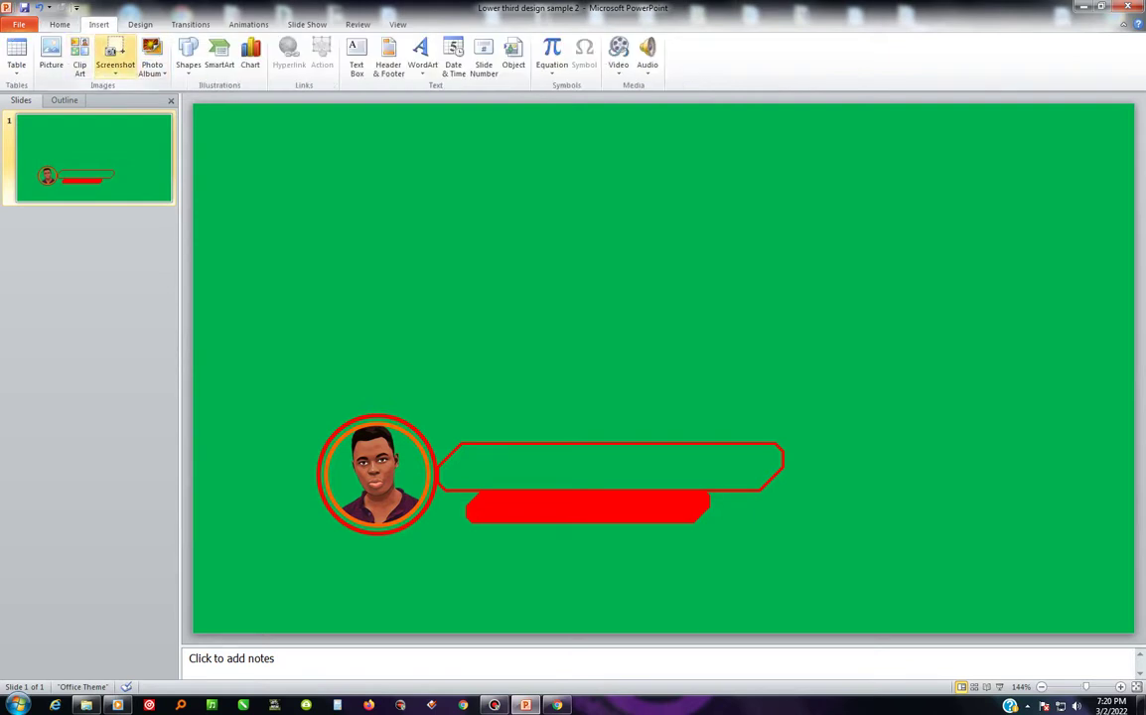
left_click(60, 24)
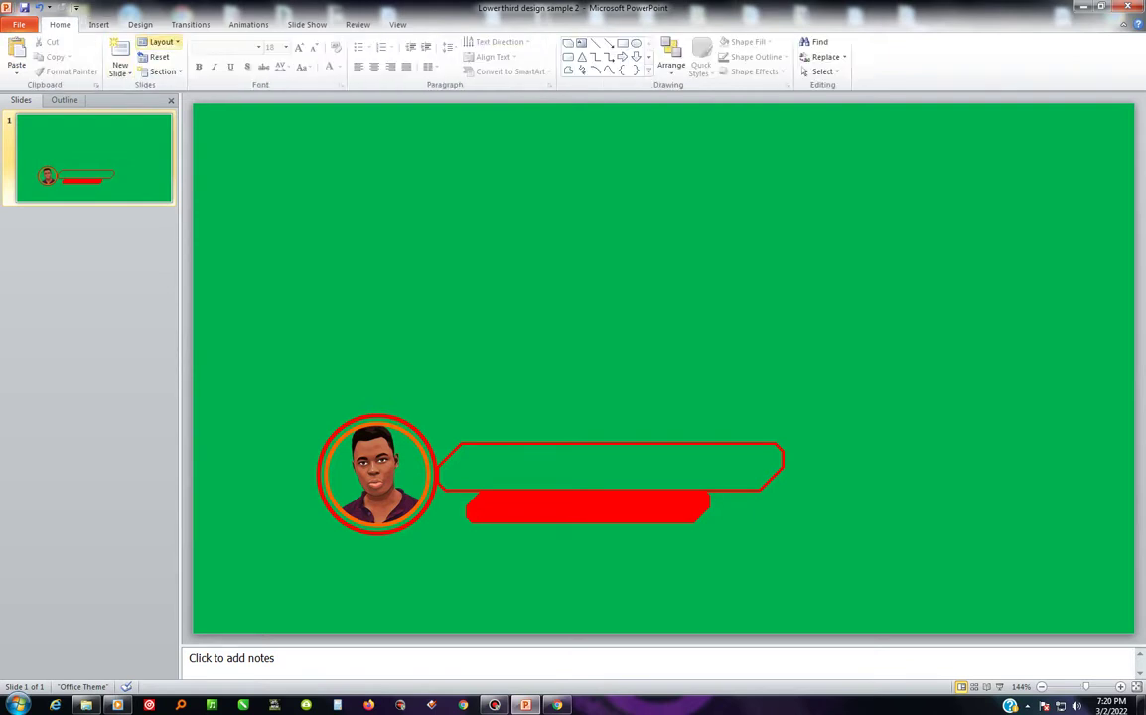
left_click(100, 24)
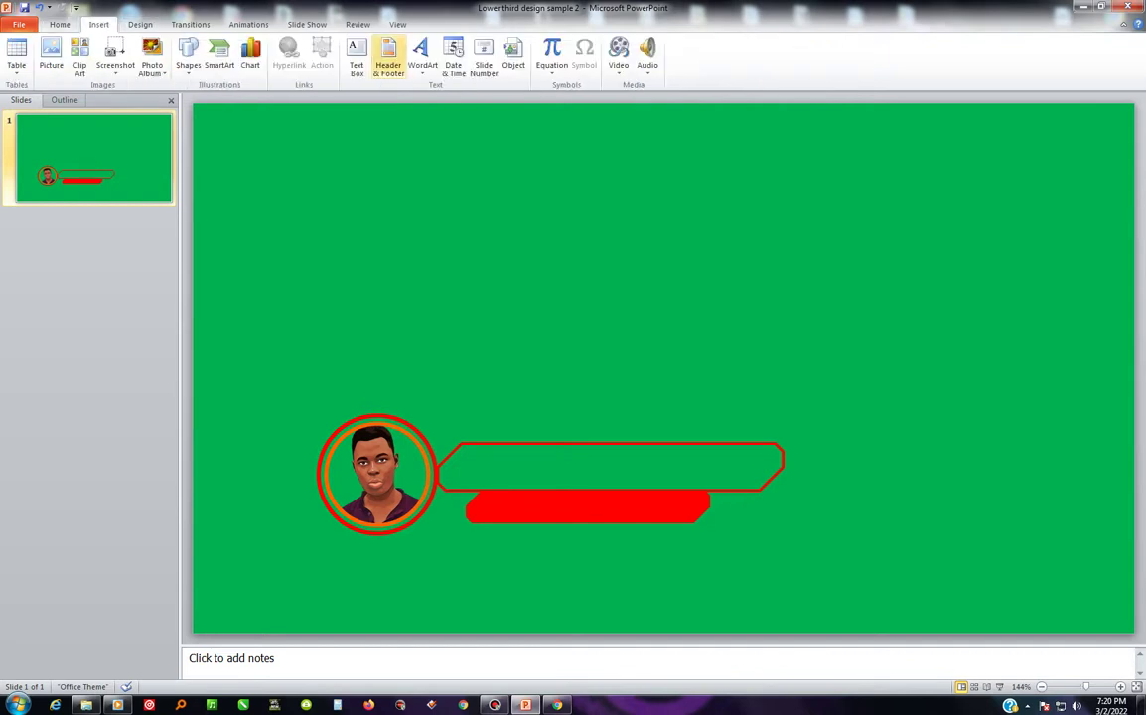
left_click(422, 55)
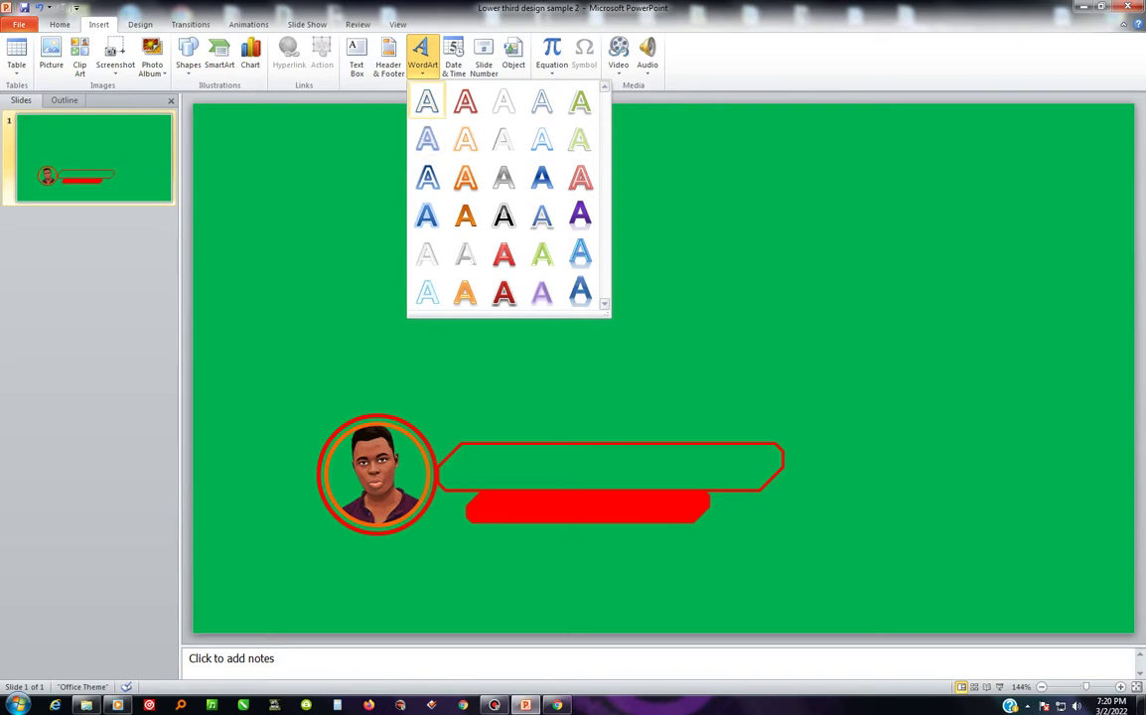
left_click(504, 100)
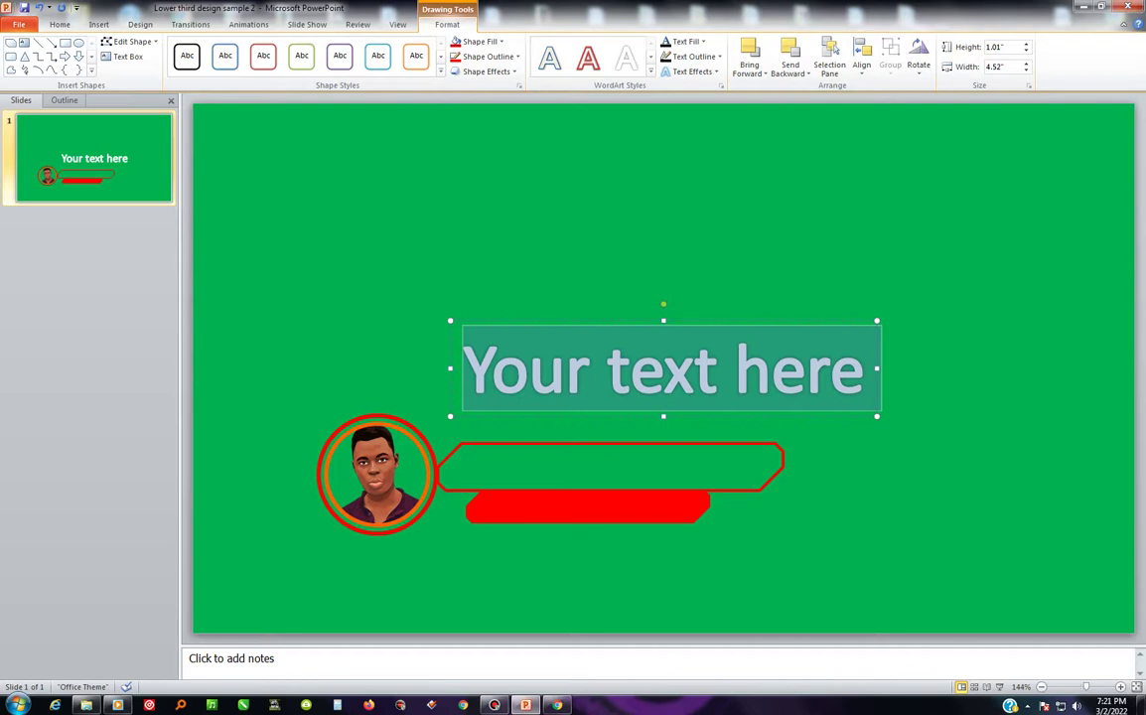
left_click(599, 341)
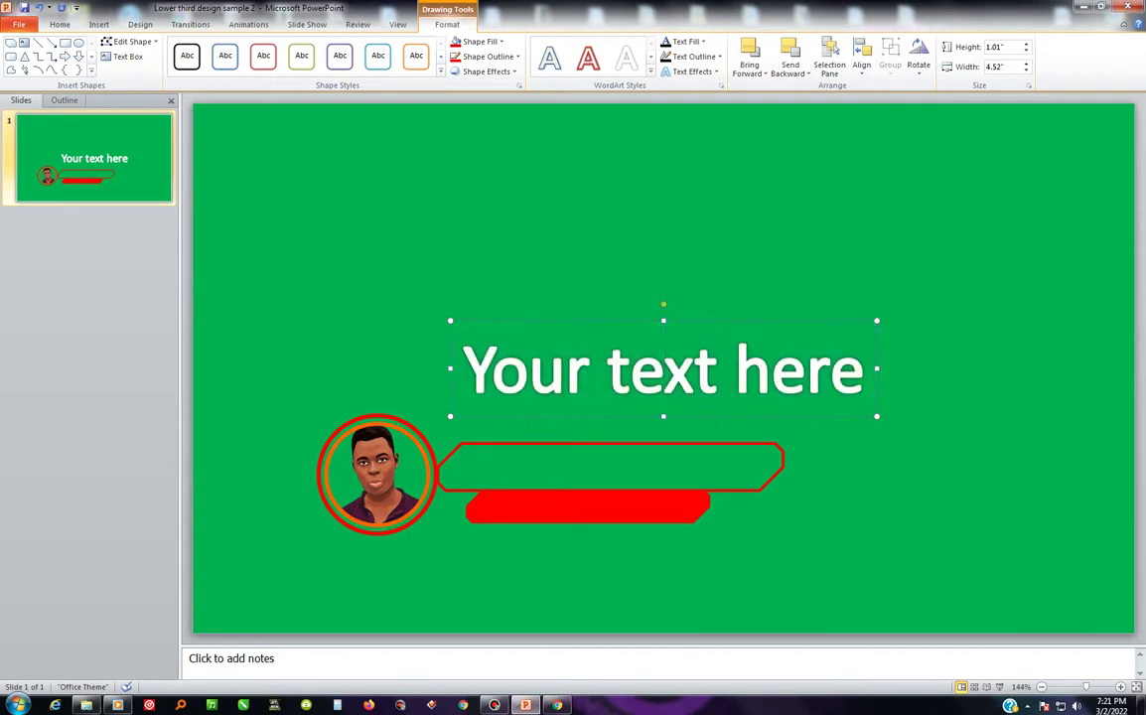
key("ctrl+a")
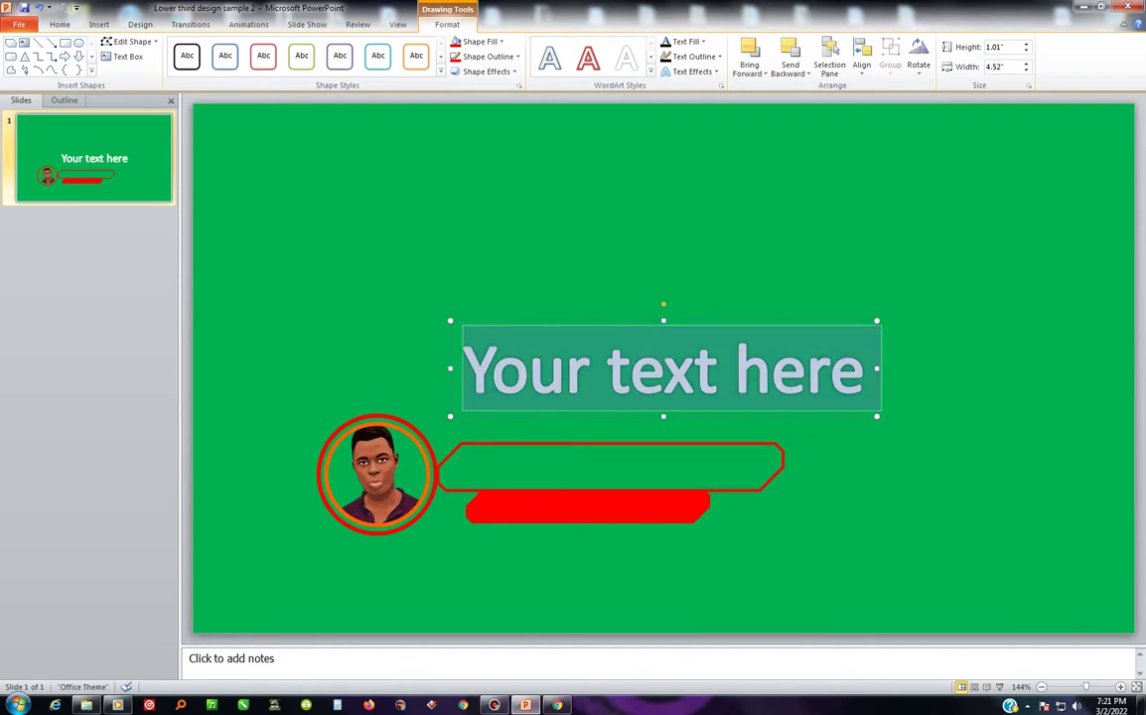
left_click(695, 41)
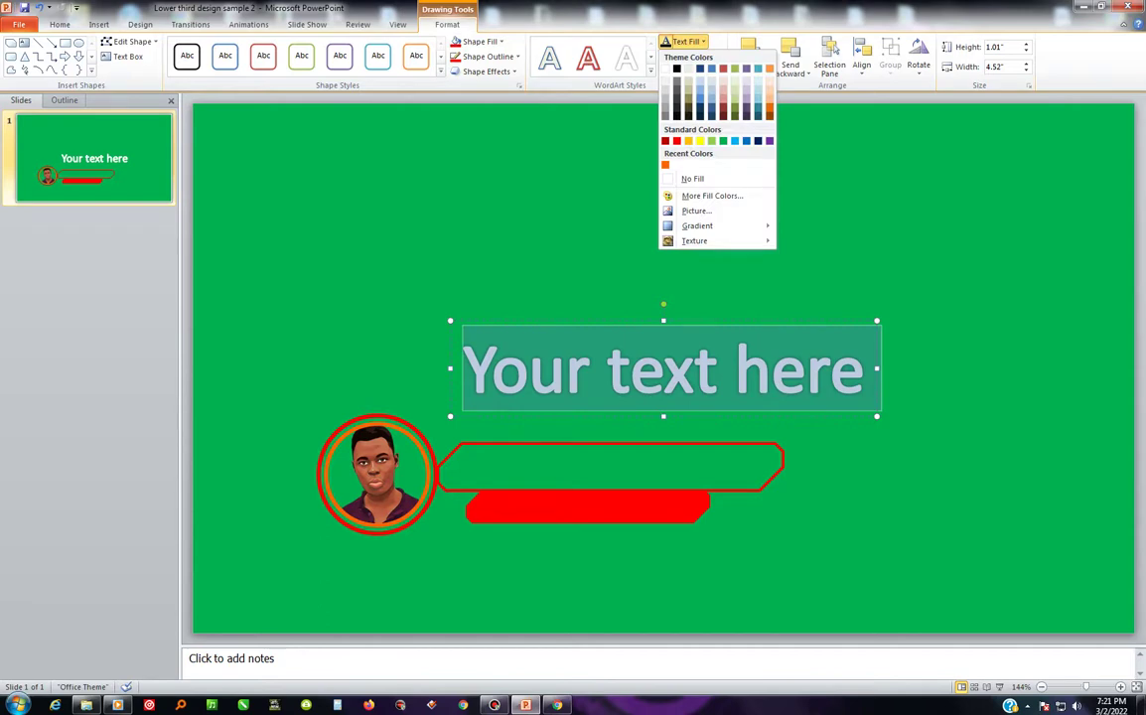
left_click(693, 56)
left_click(692, 55)
left_click(692, 55)
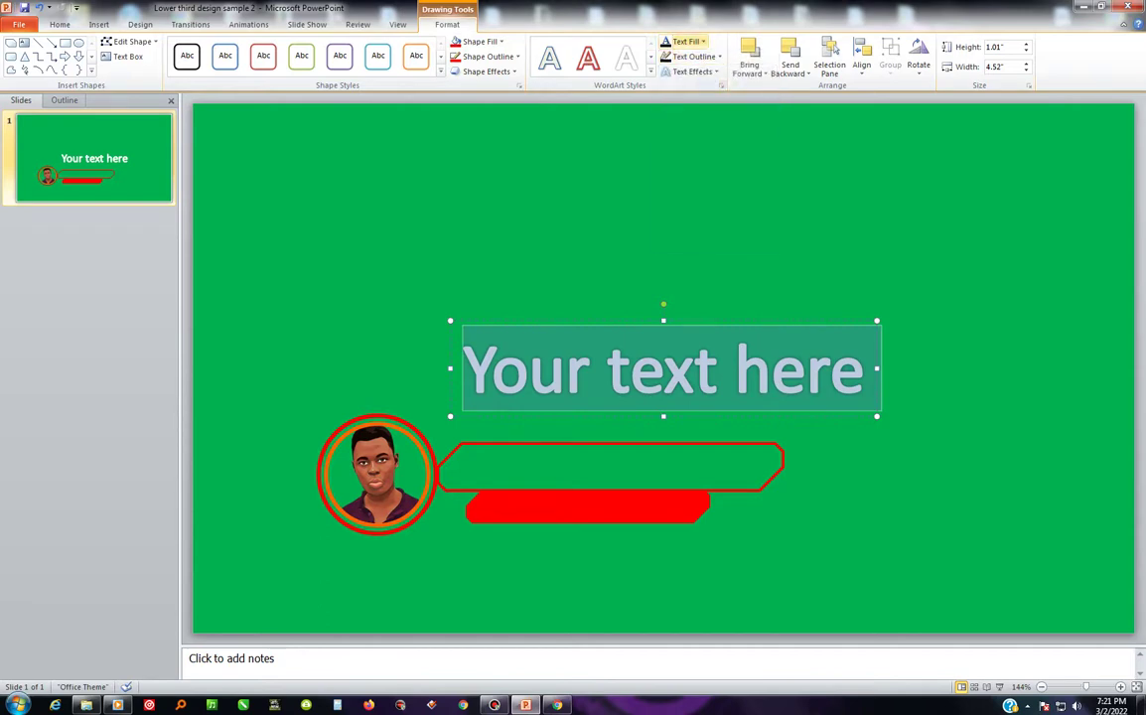
left_click(686, 40)
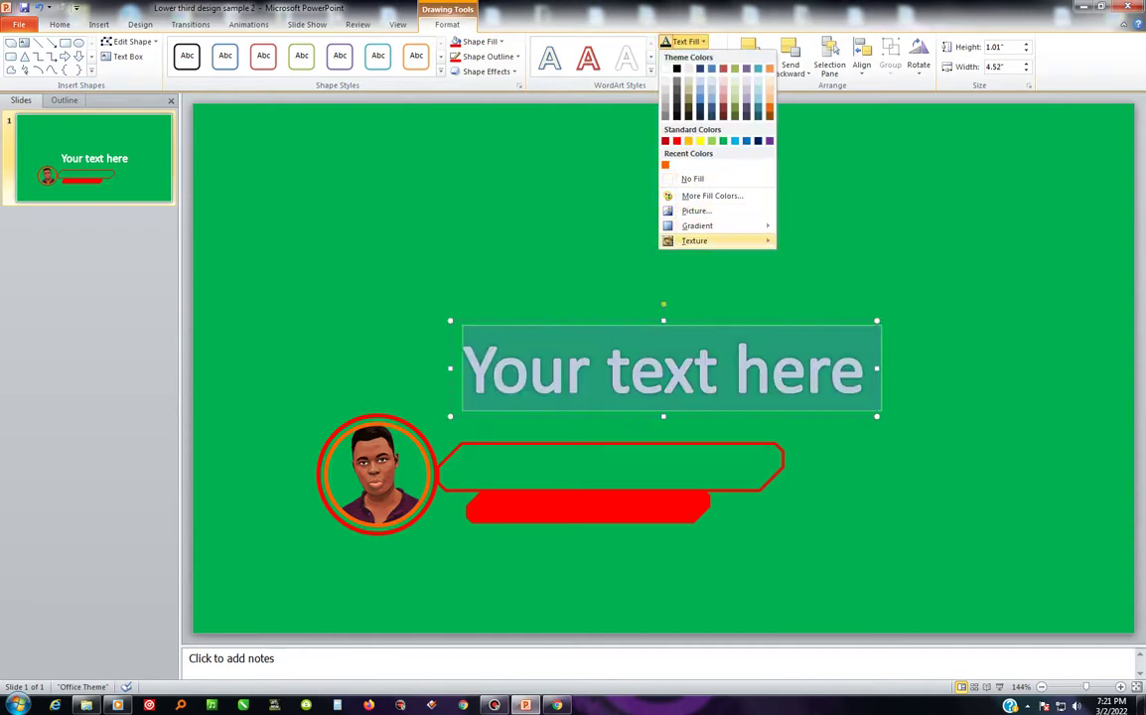
mouse_move(700, 225)
left_click(692, 72)
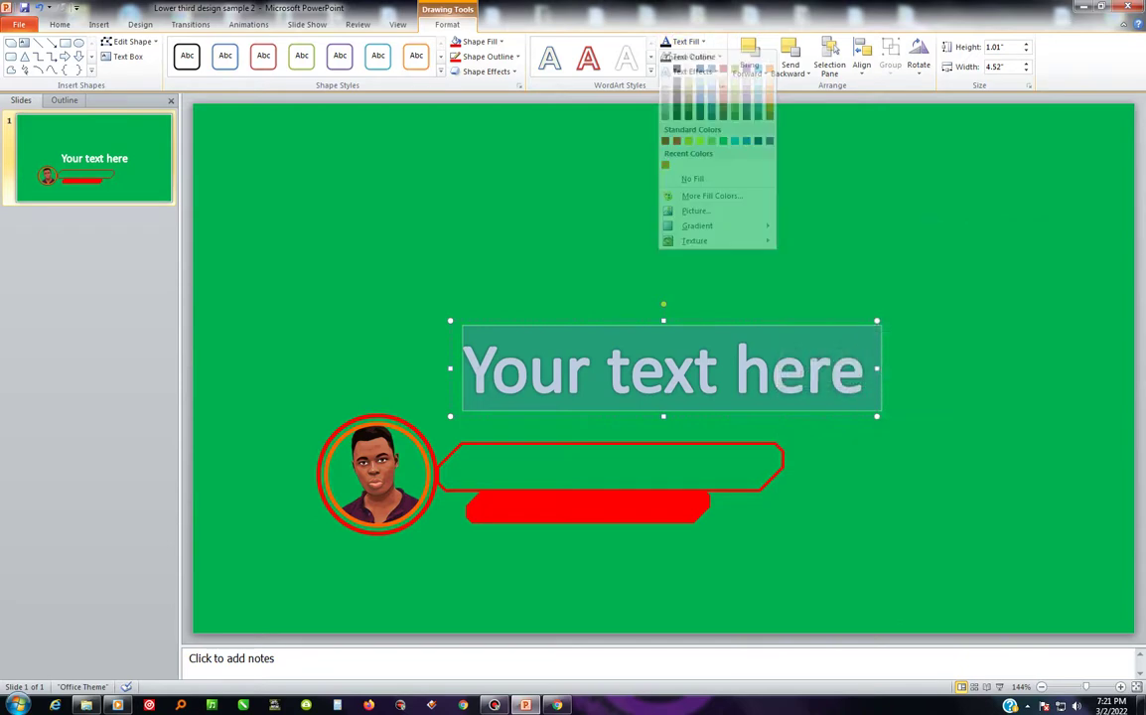
left_click(693, 72)
mouse_move(700, 186)
mouse_move(713, 216)
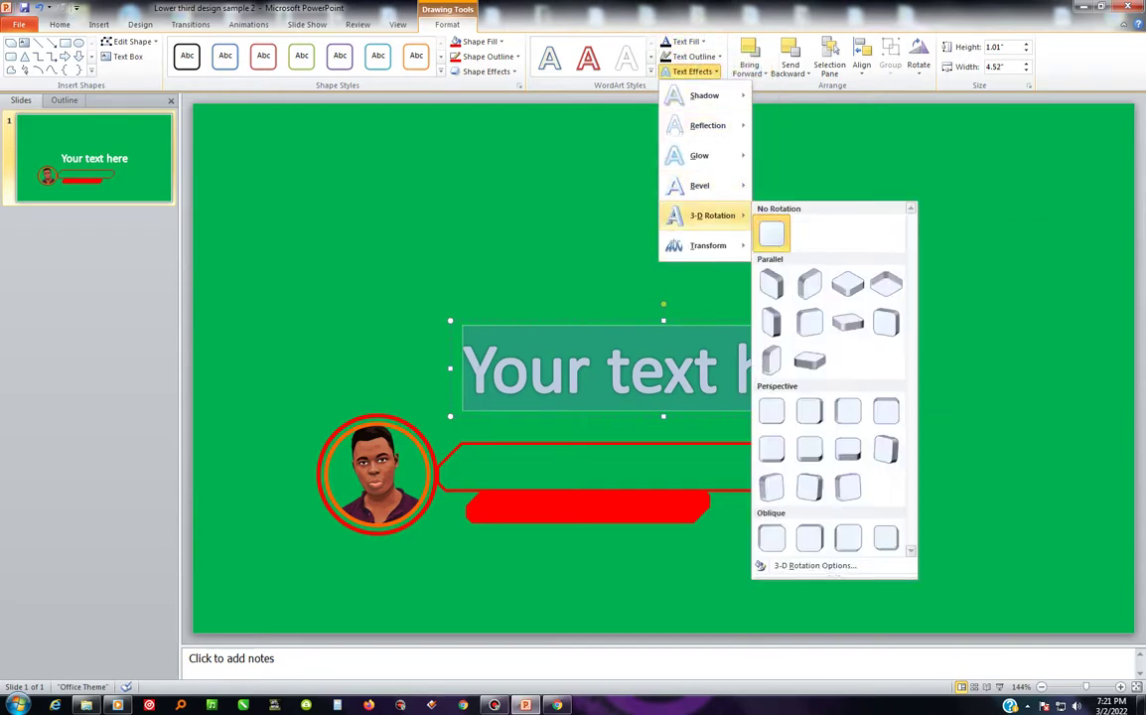
mouse_move(704, 95)
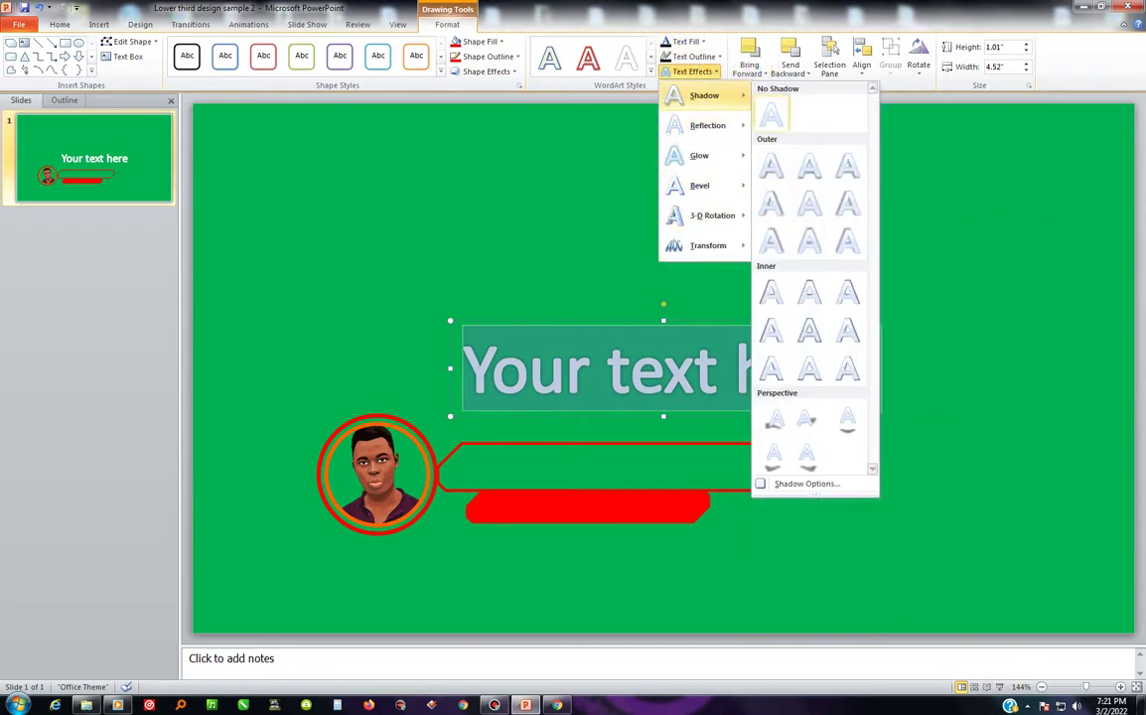
left_click(772, 114)
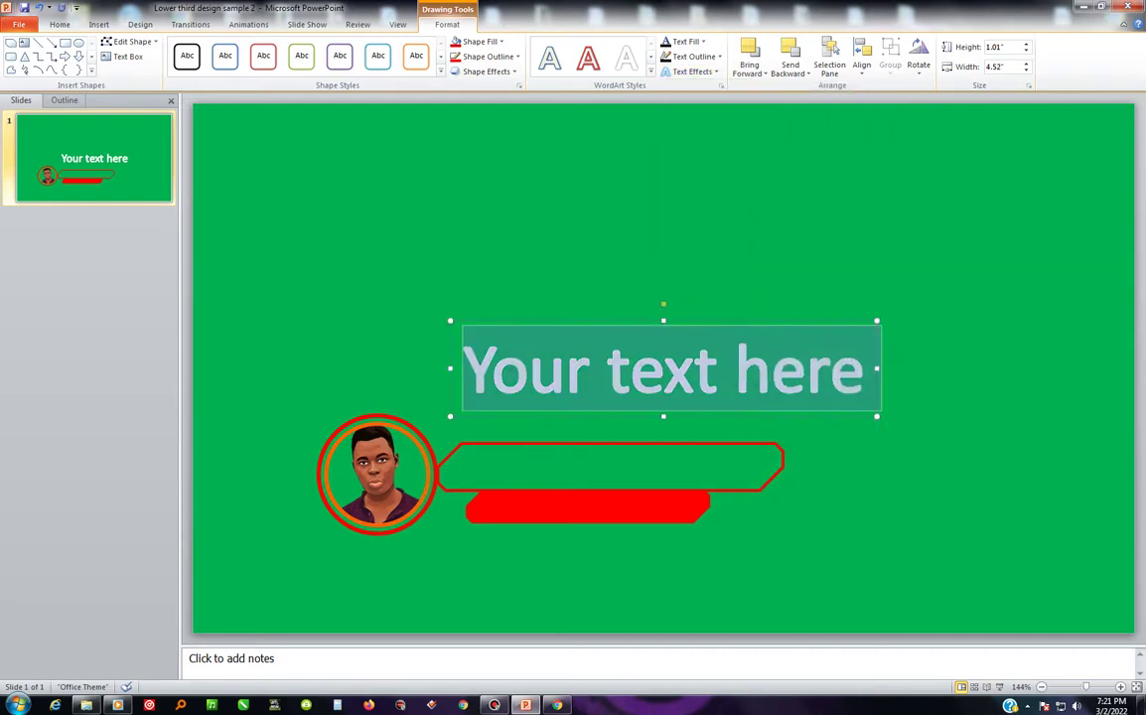
- Replace the placeholder title text with 'DJ WIFI VEVO'
type("S")
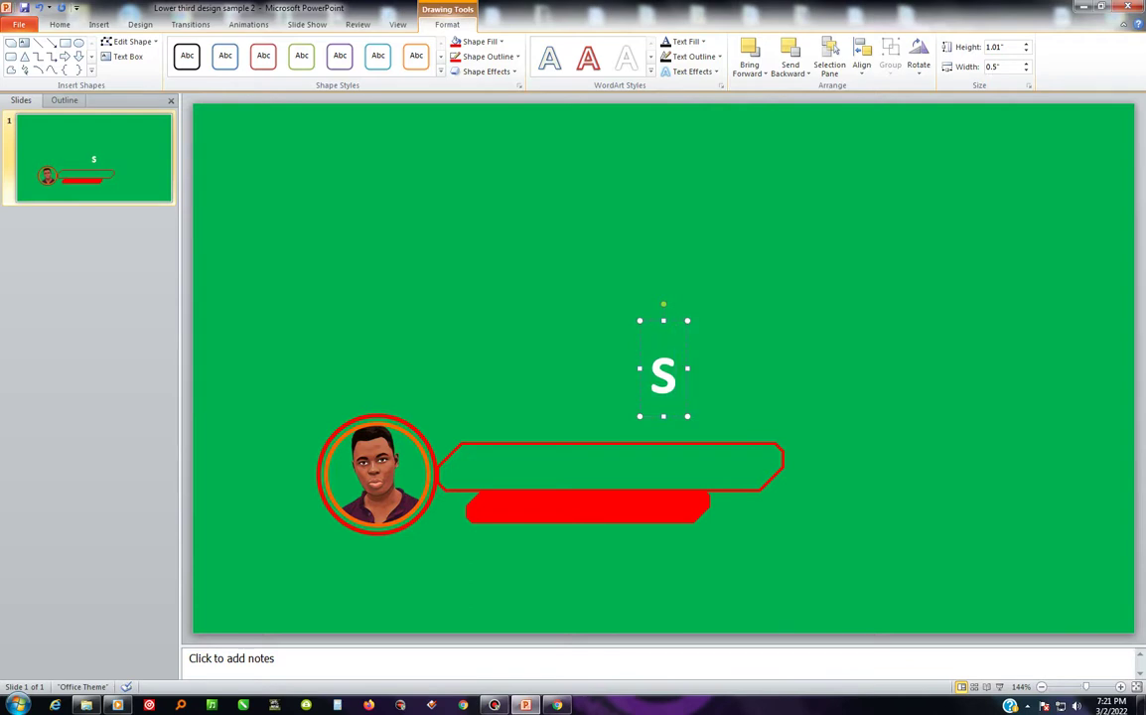
key("BackSpace")
type("d")
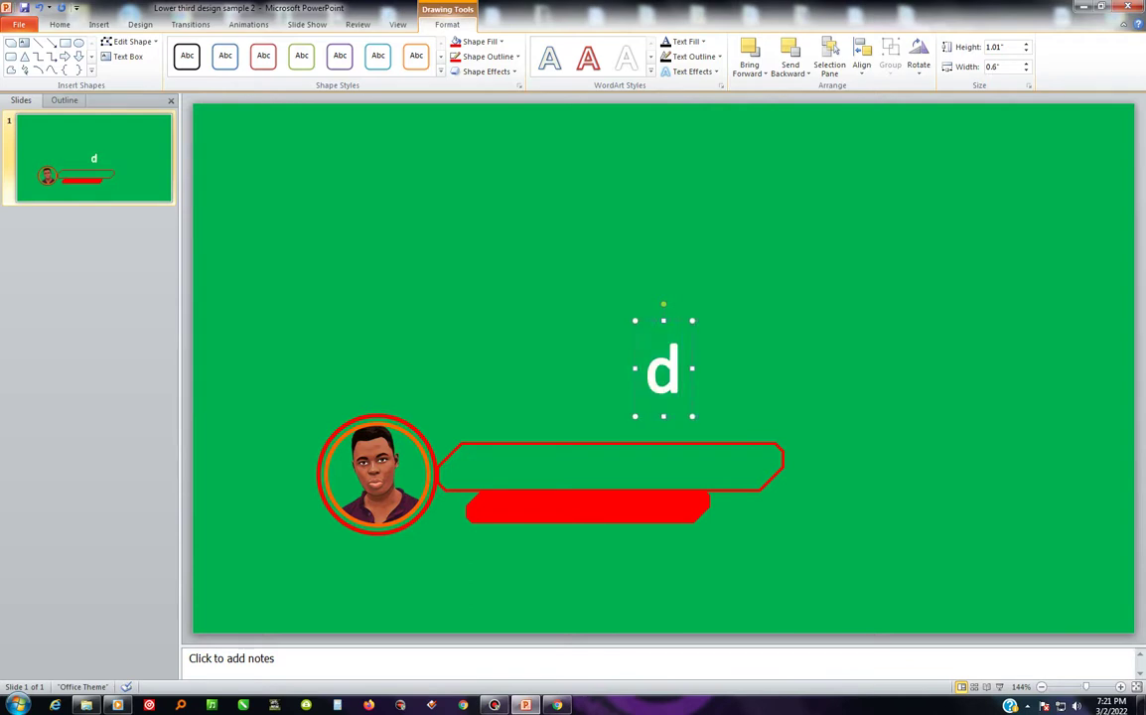
key("BackSpace")
type("DJ")
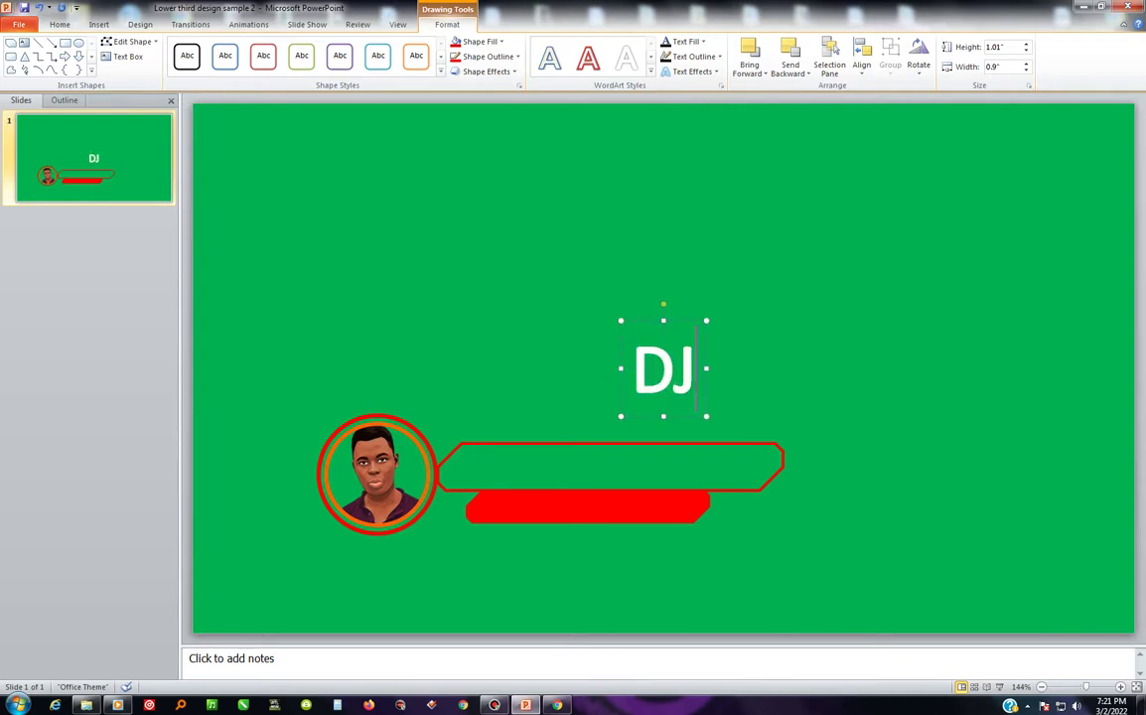
type(" WIFI")
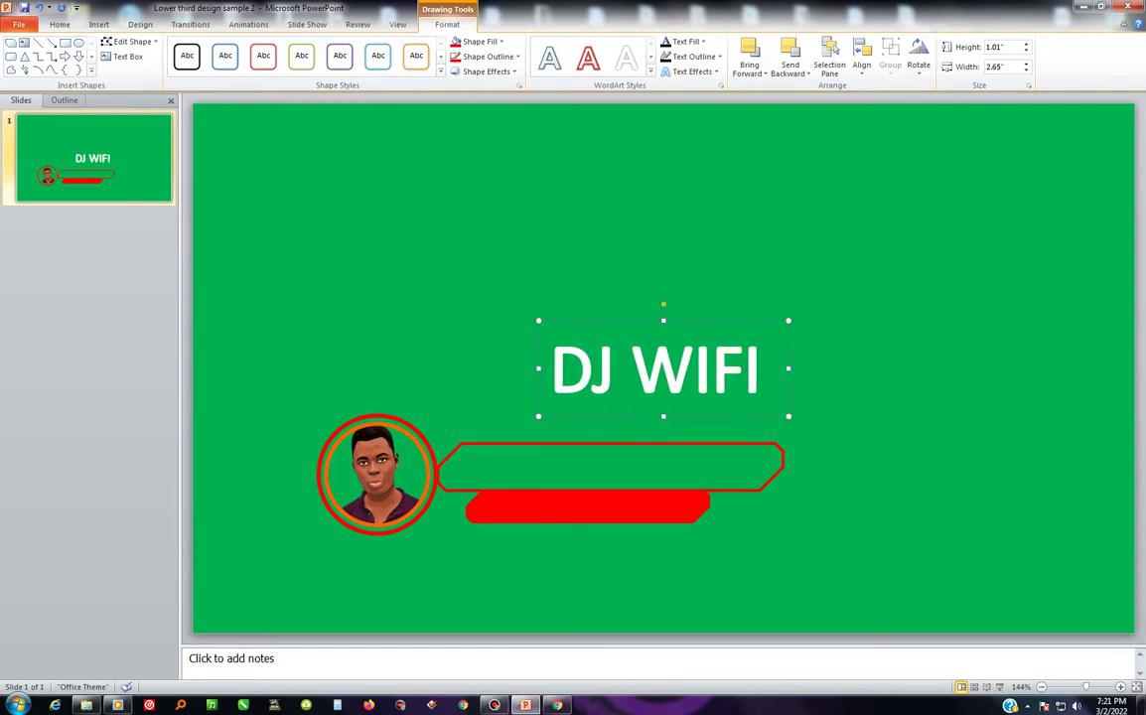
type(" VEVO")
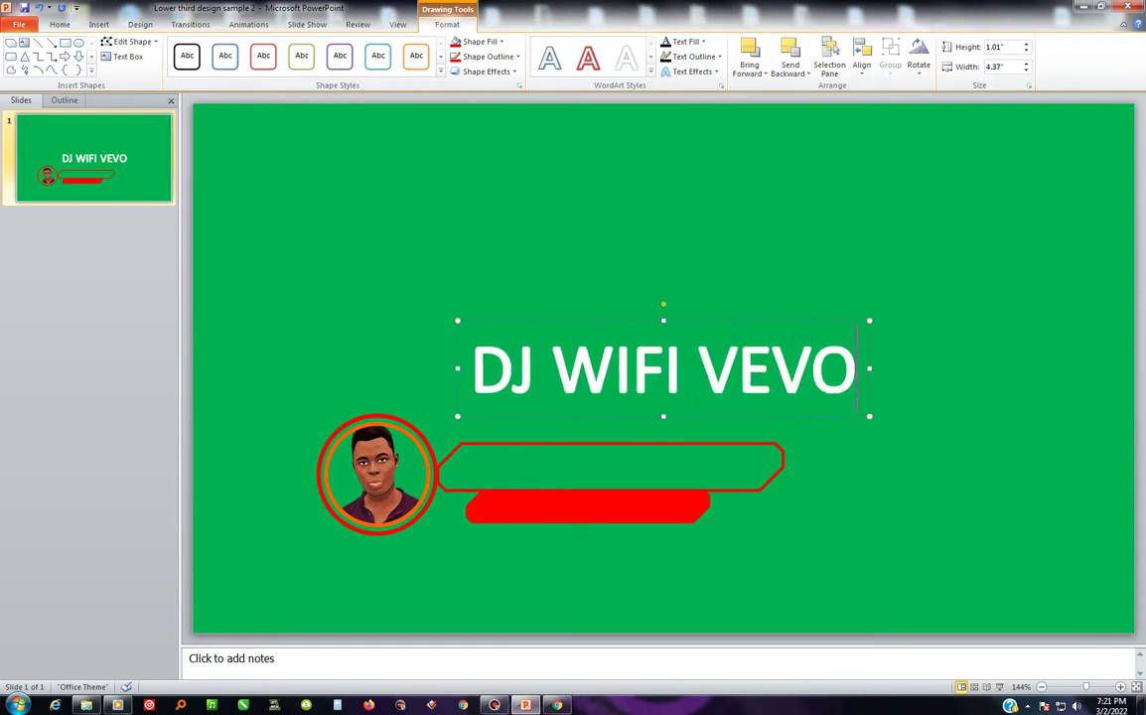
key("Escape")
- Shrink the 'DJ WIFI VEVO' font size down to 20 pt
left_click(615, 368)
left_click(60, 23)
key("ctrl+shift+less")
key("ctrl+shift+less")
key("ctrl+shift+less")
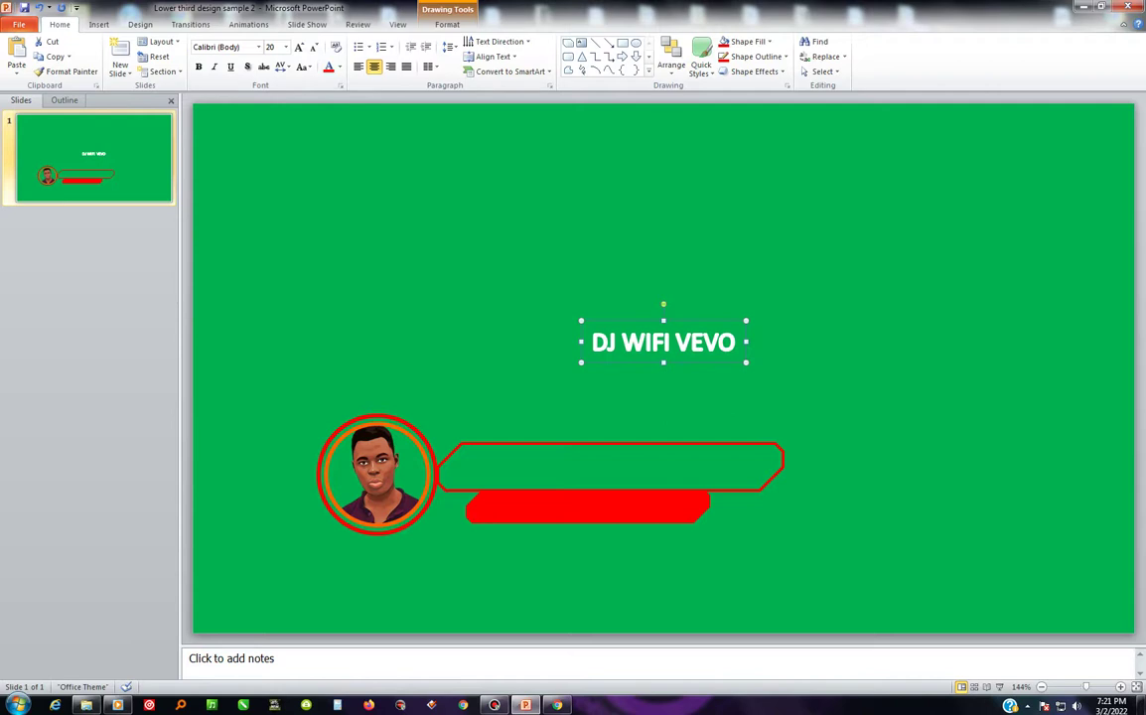
- Move the 'DJ WIFI VEVO' title onto the solid red bar and nudge it up slightly
left_click_drag(695, 363, 616, 533)
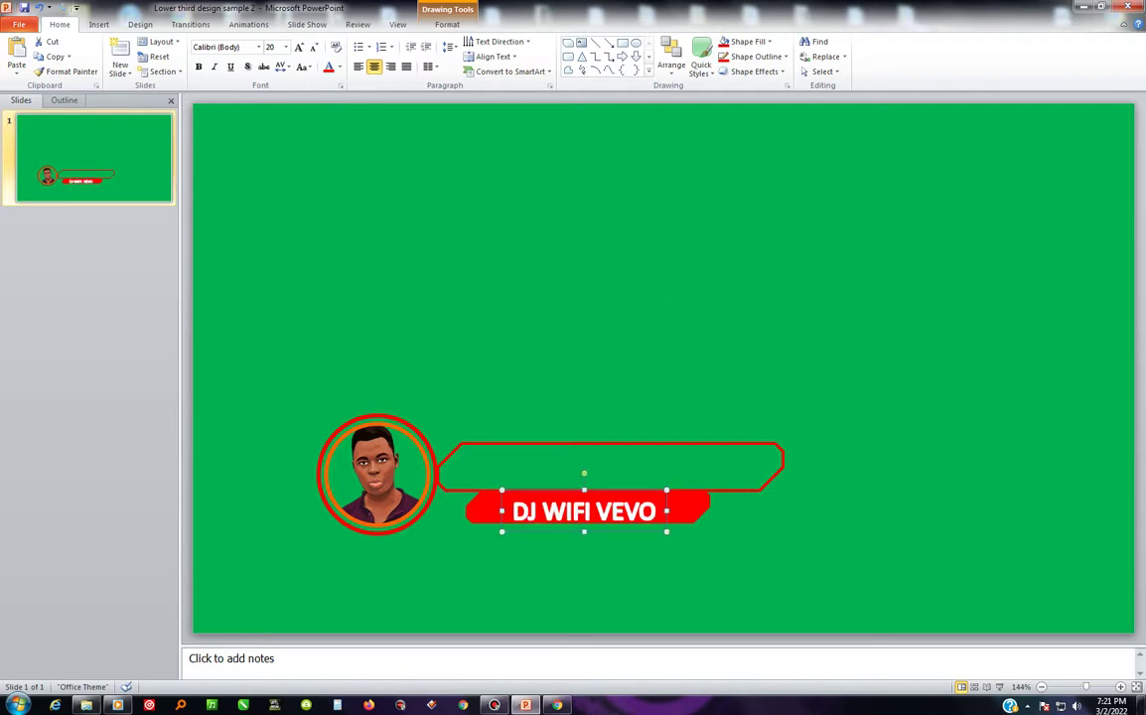
key("Up")
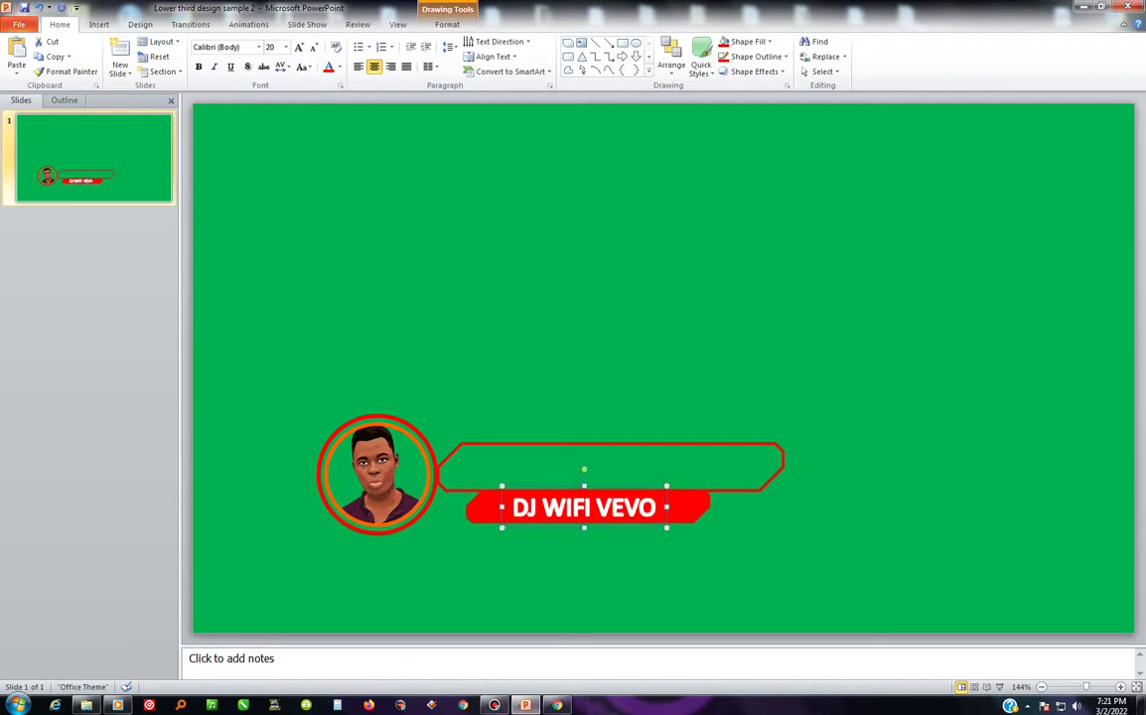
key("Escape")
- Nudge the solid red bar into alignment beneath the title, then reselect it
left_click(588, 507)
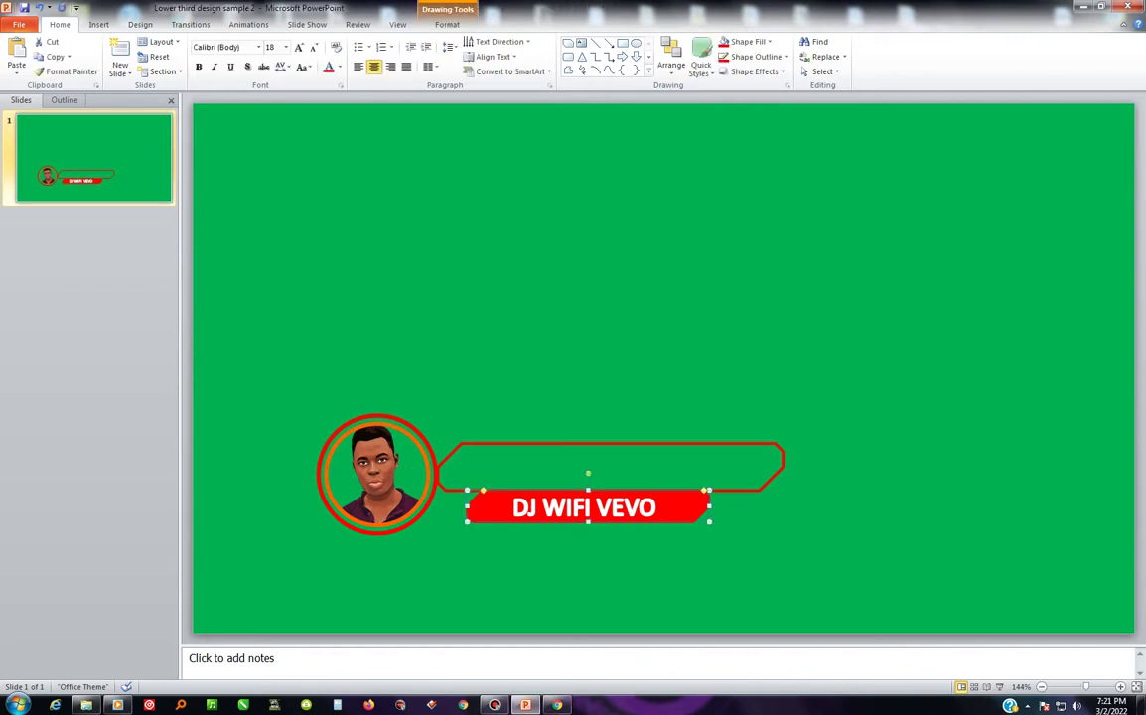
key("Down")
key("Down")
key("Down")
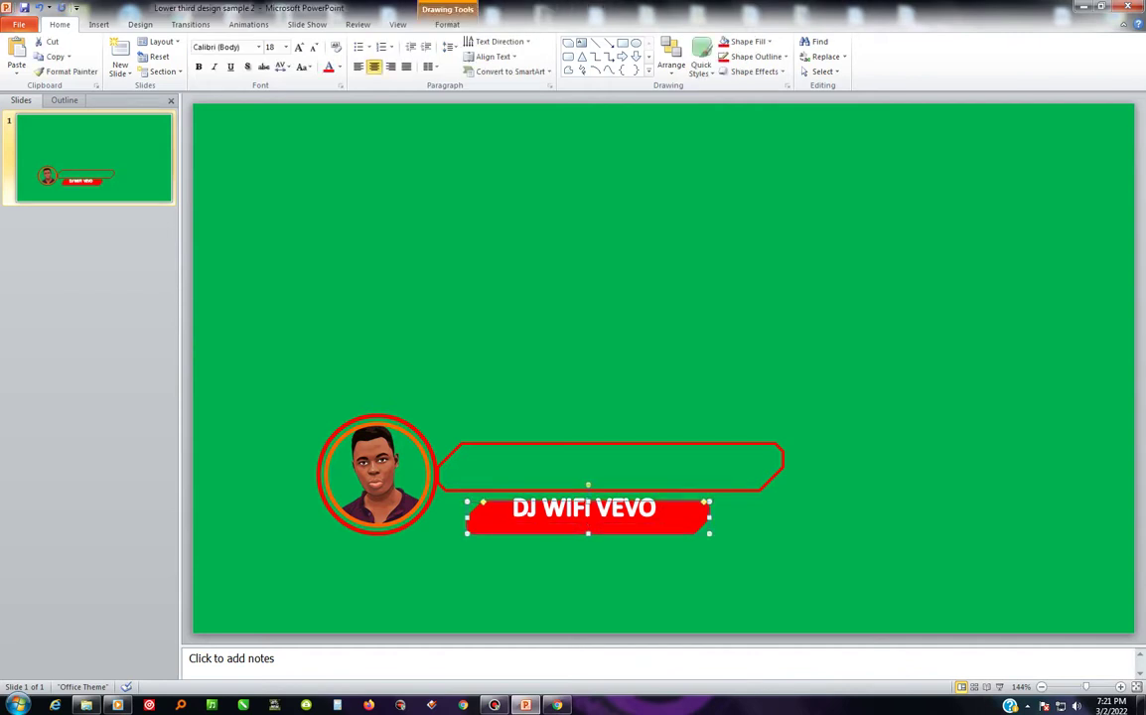
key("Up")
key("Up")
key("Up")
key("Escape")
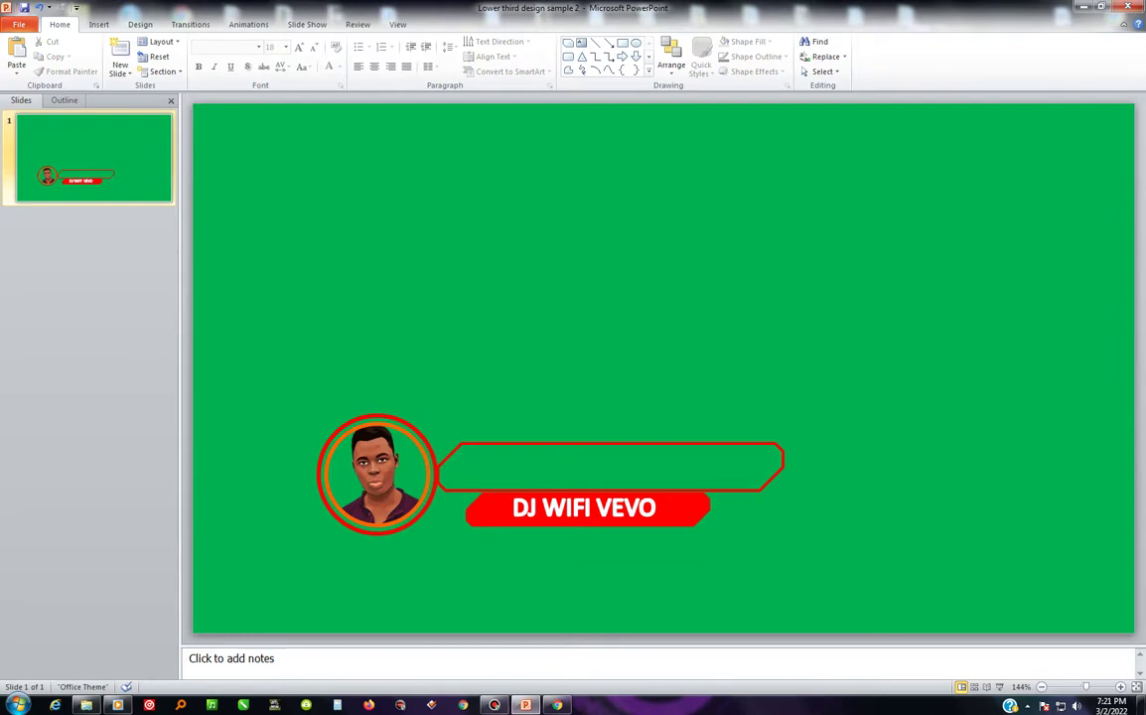
scroll(664, 368, "up", 3)
scroll(663, 368, "down", 4)
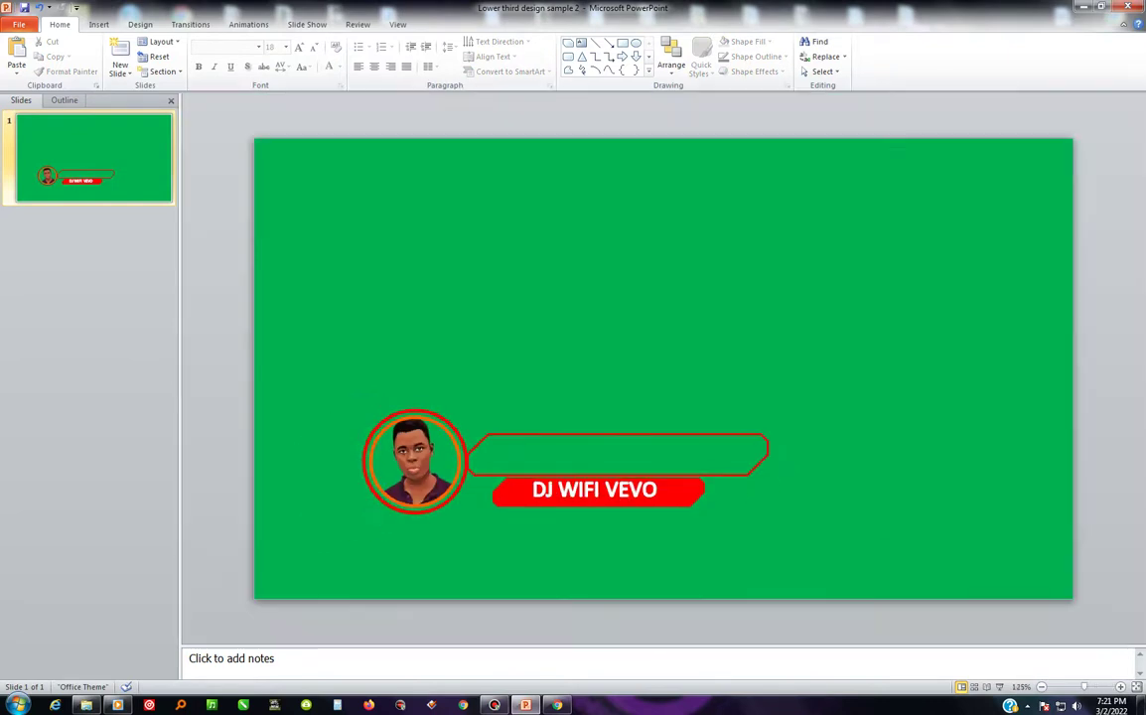
scroll(596, 487, "up", 2)
scroll(597, 487, "up", 2)
left_click(554, 558)
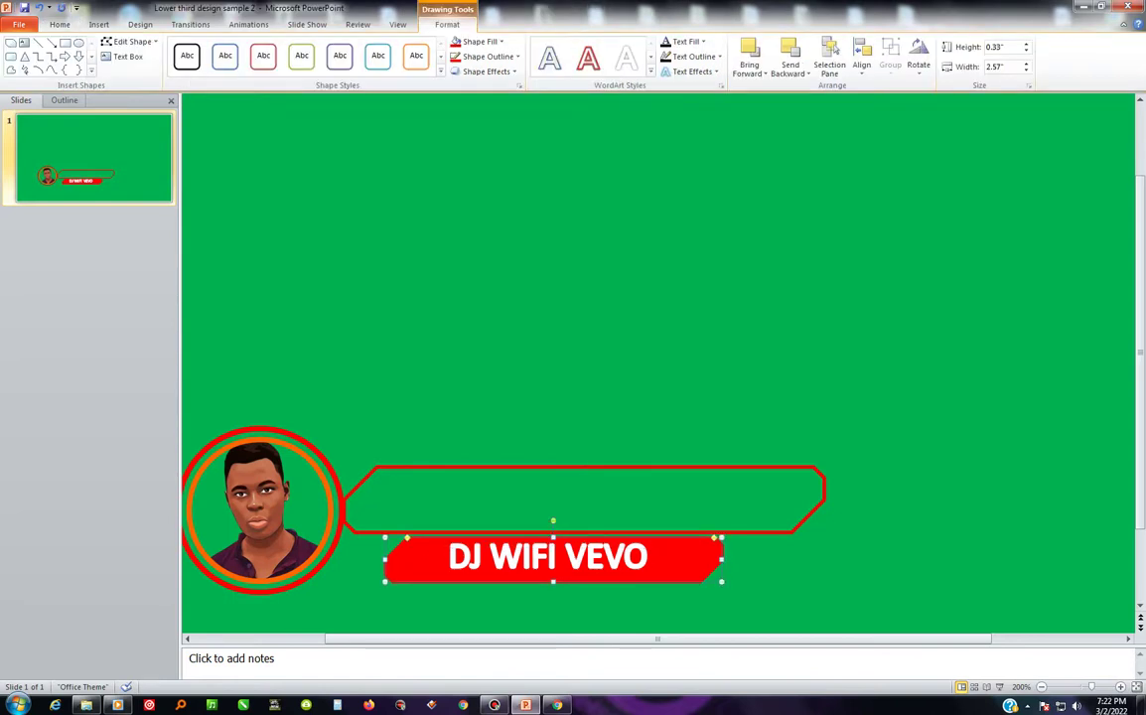
- Insert 'EEJAY' after the D so the bar reads 'DEEJAY WIFI VEVO', nudging it down
key("Escape")
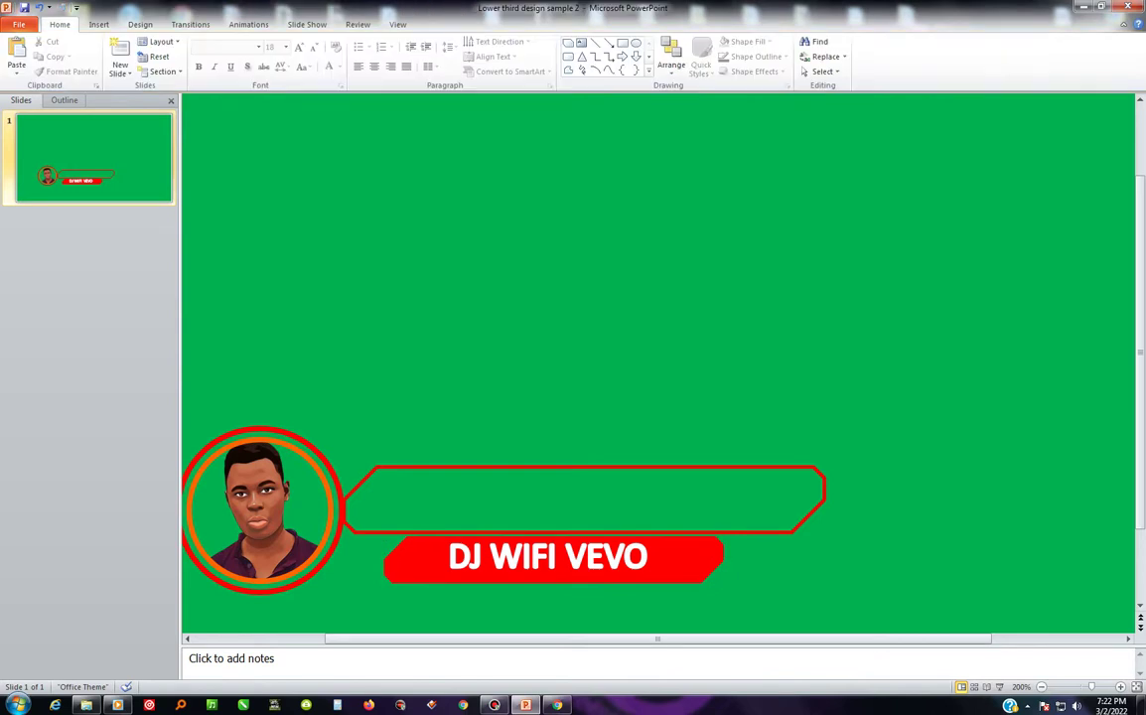
left_click(470, 562)
type("E")
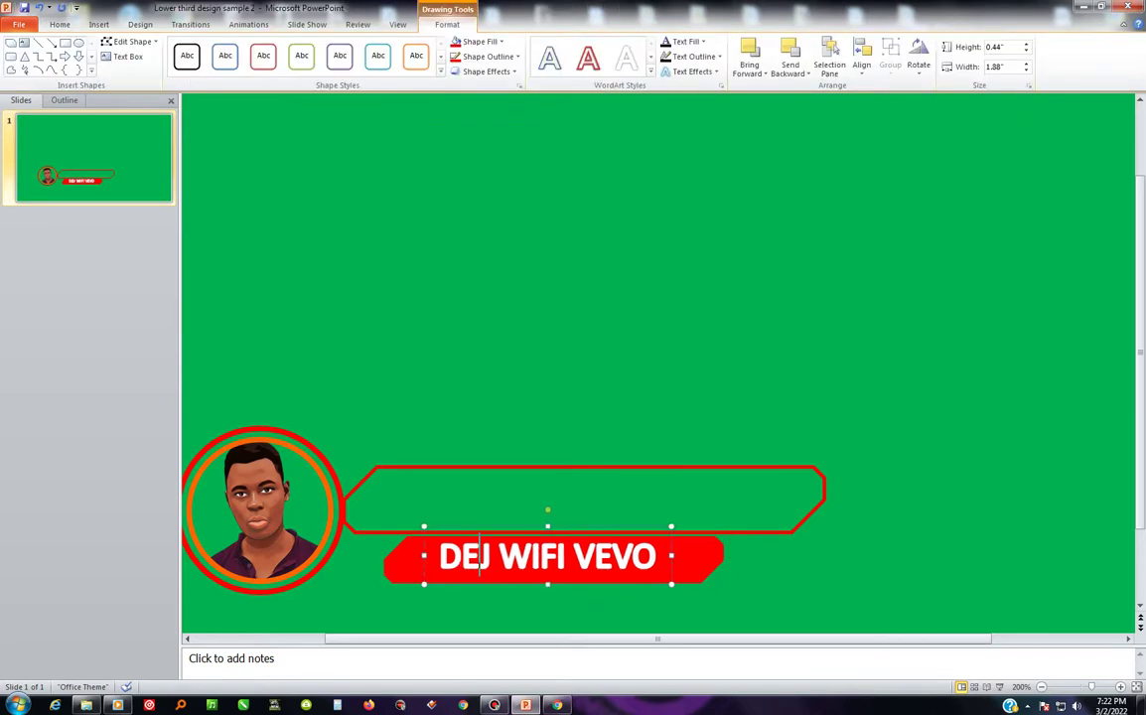
type("EJA")
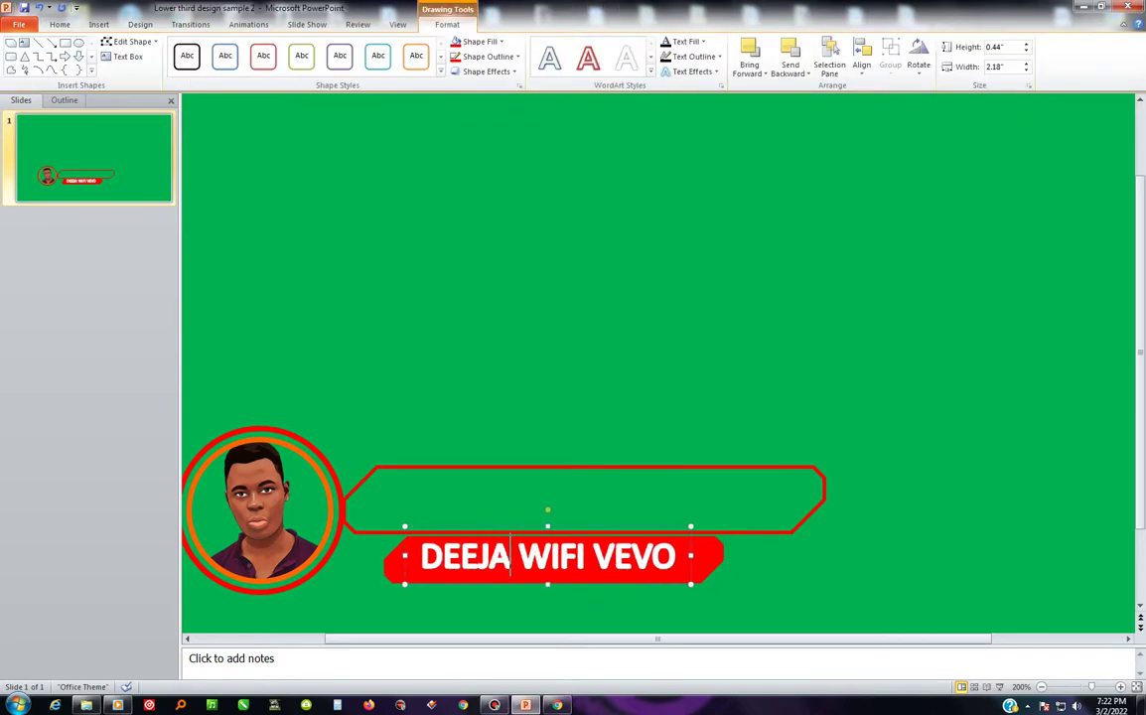
type("Y")
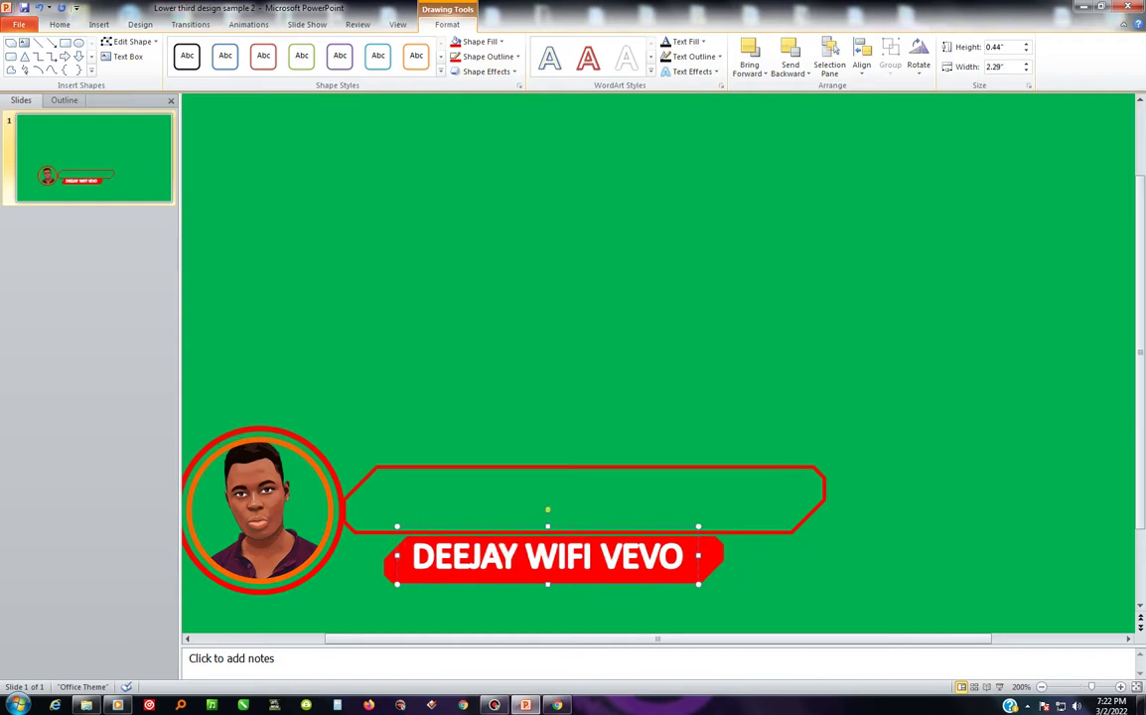
key("Down")
- Save the presentation with Ctrl+S
key("Escape")
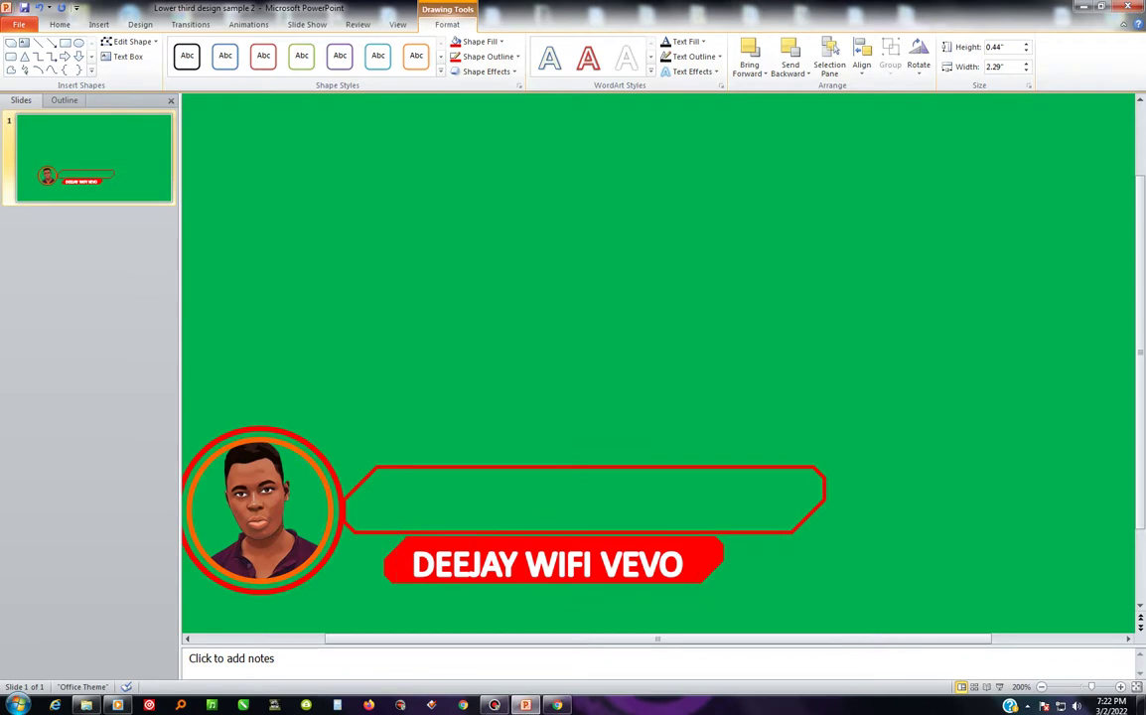
key("ctrl+s")
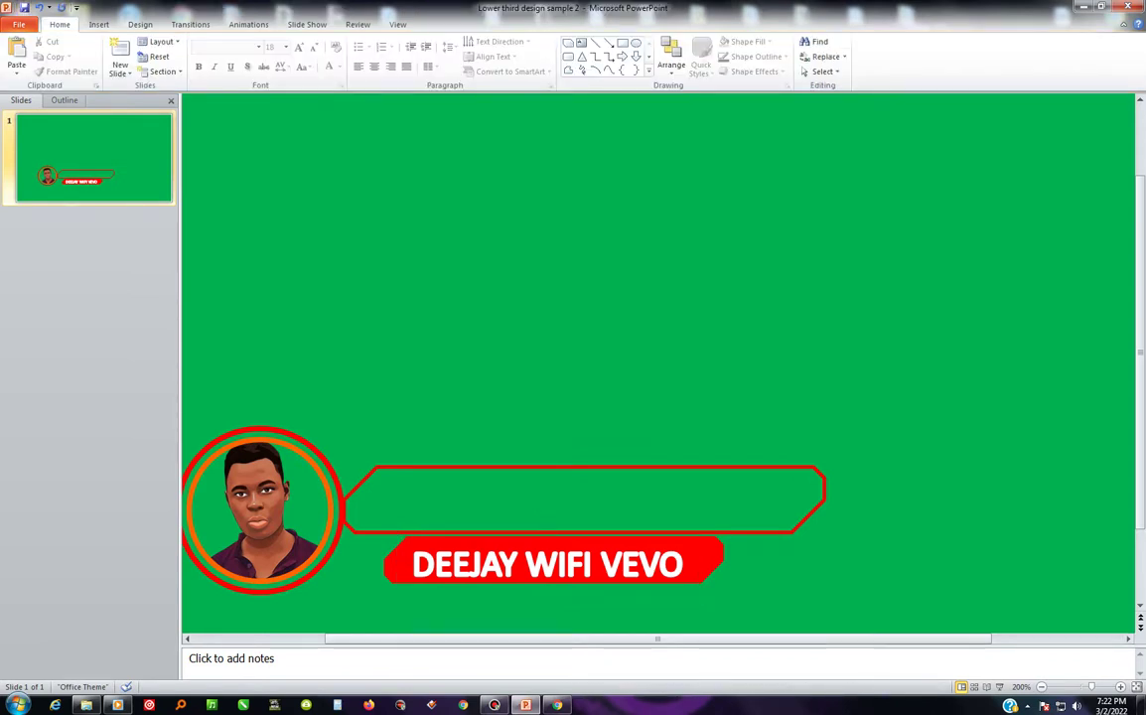
left_click(526, 564)
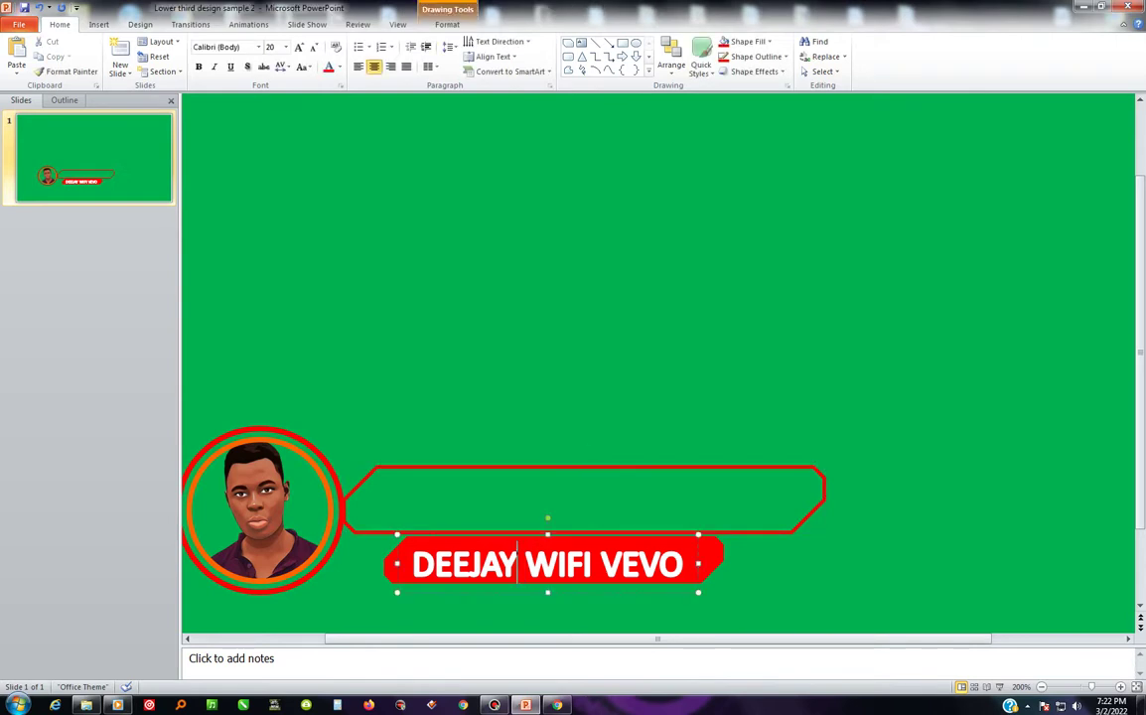
- Duplicate the 'DEEJAY WIFI VEVO' text box and move the copy into the red-outlined upper bar
right_click(492, 594)
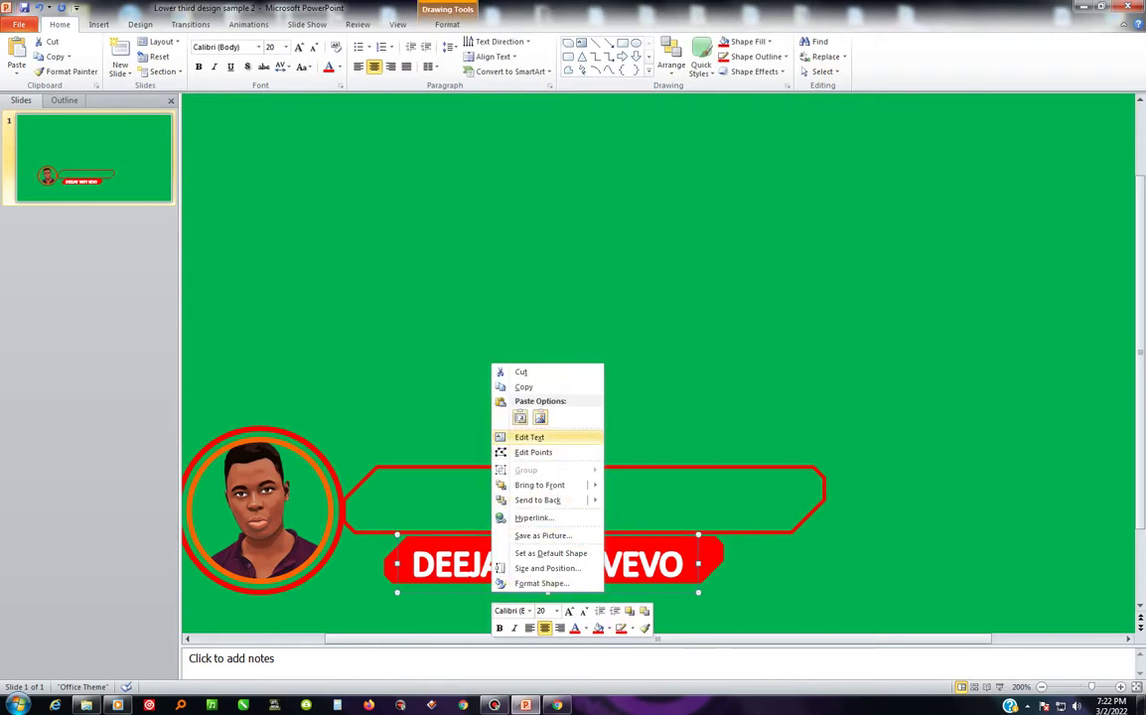
left_click(524, 386)
right_click(510, 271)
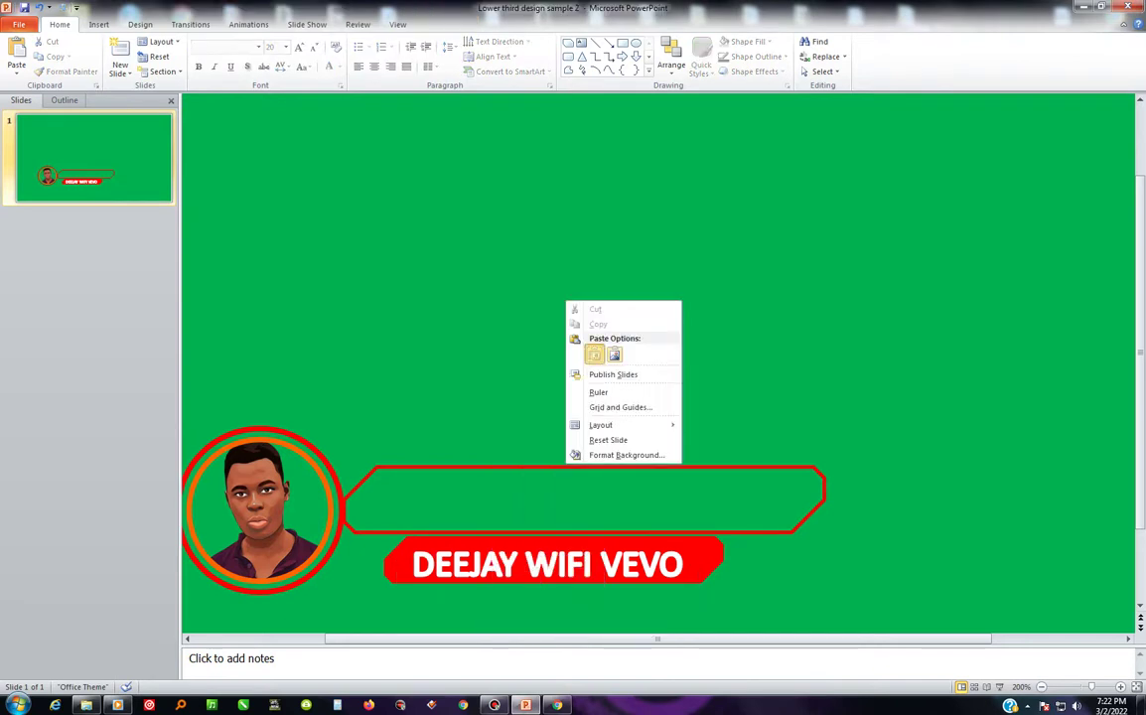
left_click(537, 320)
left_click_drag(570, 586, 584, 497)
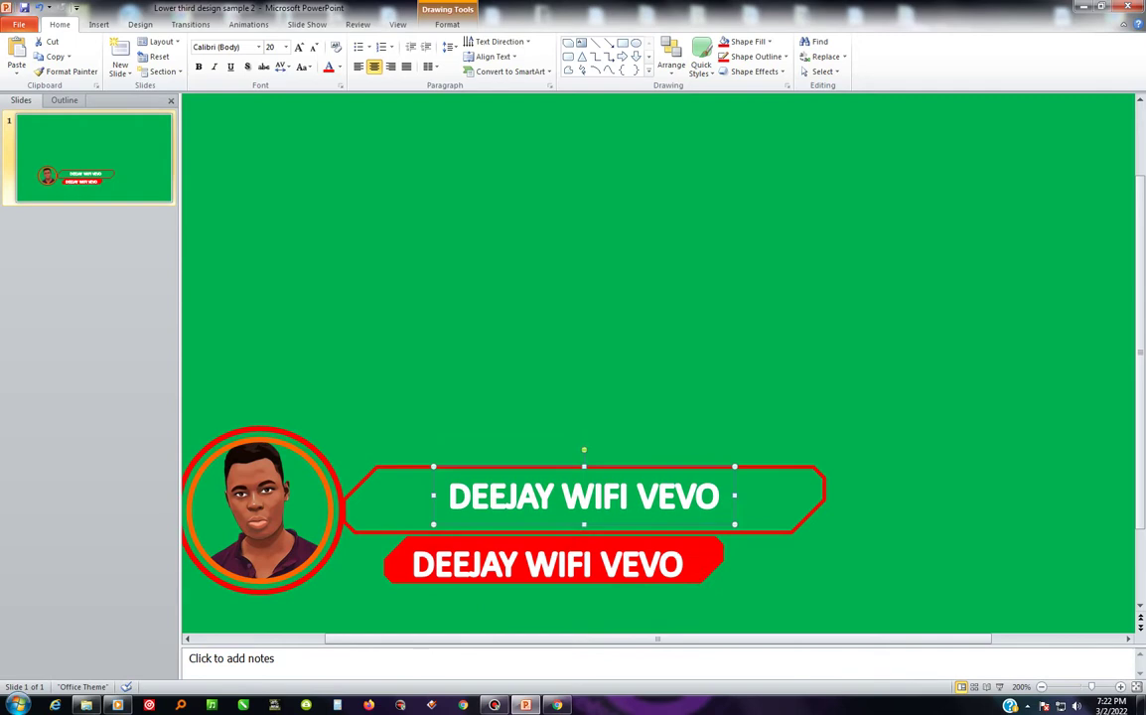
- Replace the copied text with 'Watch on YouTube', correcting typos along the way
left_click(593, 496)
key("ctrl+a")
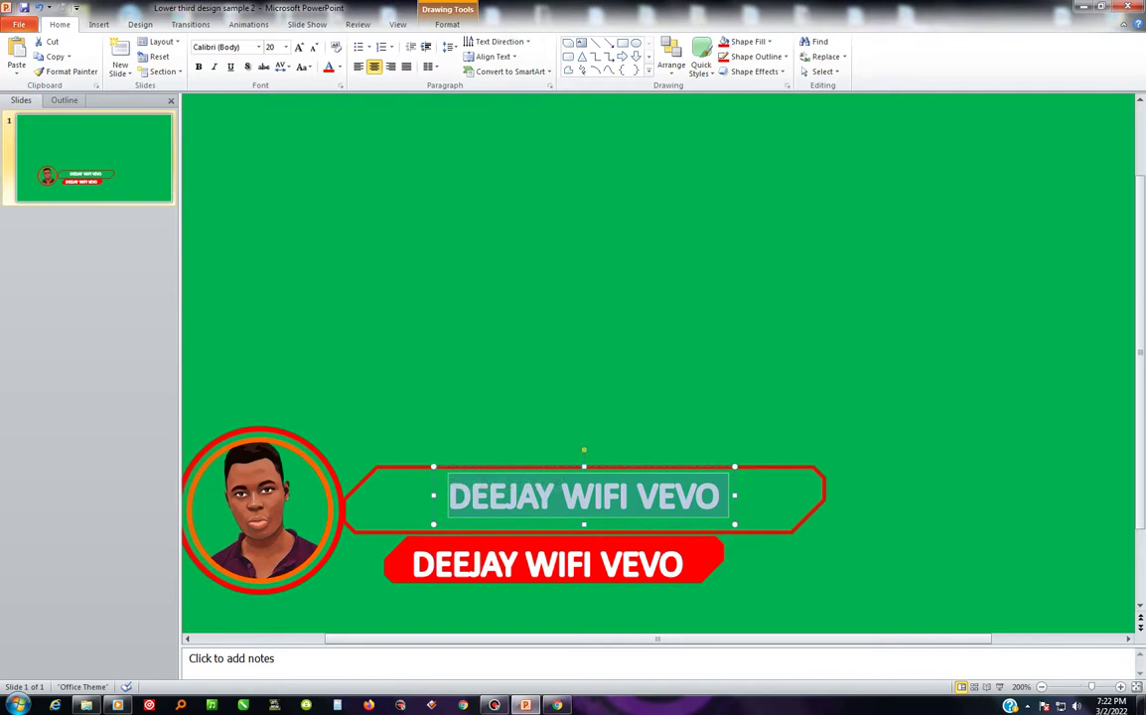
type("wa")
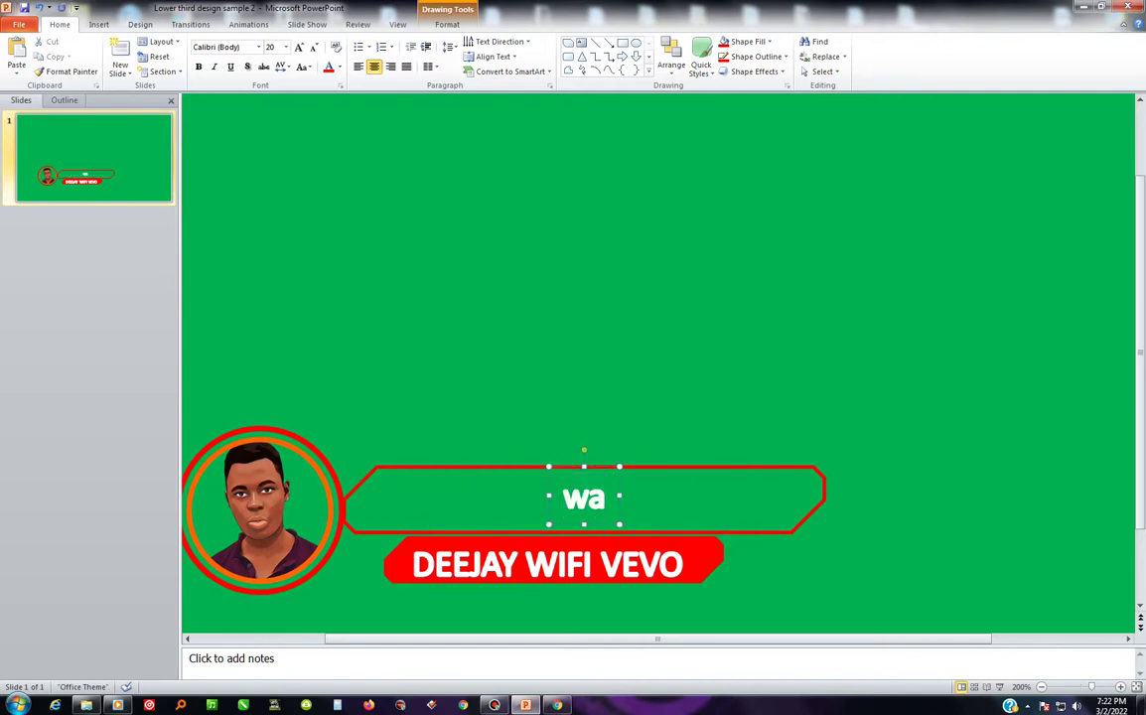
key("BackSpace")
key("BackSpace")
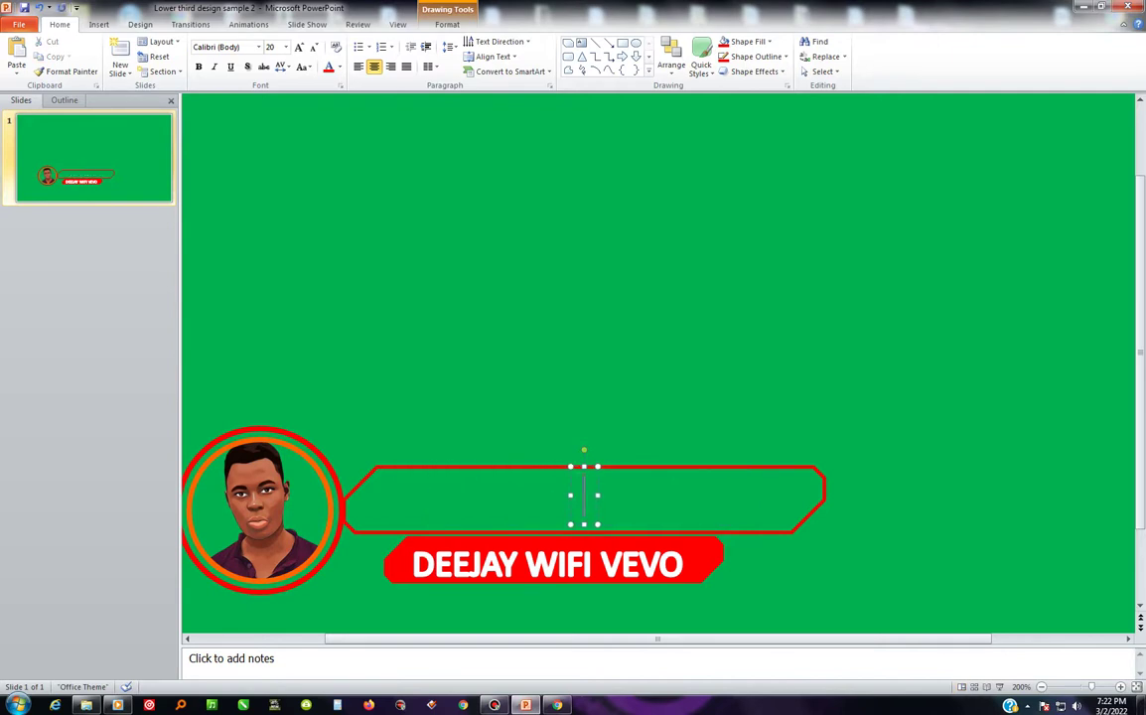
type("Wa")
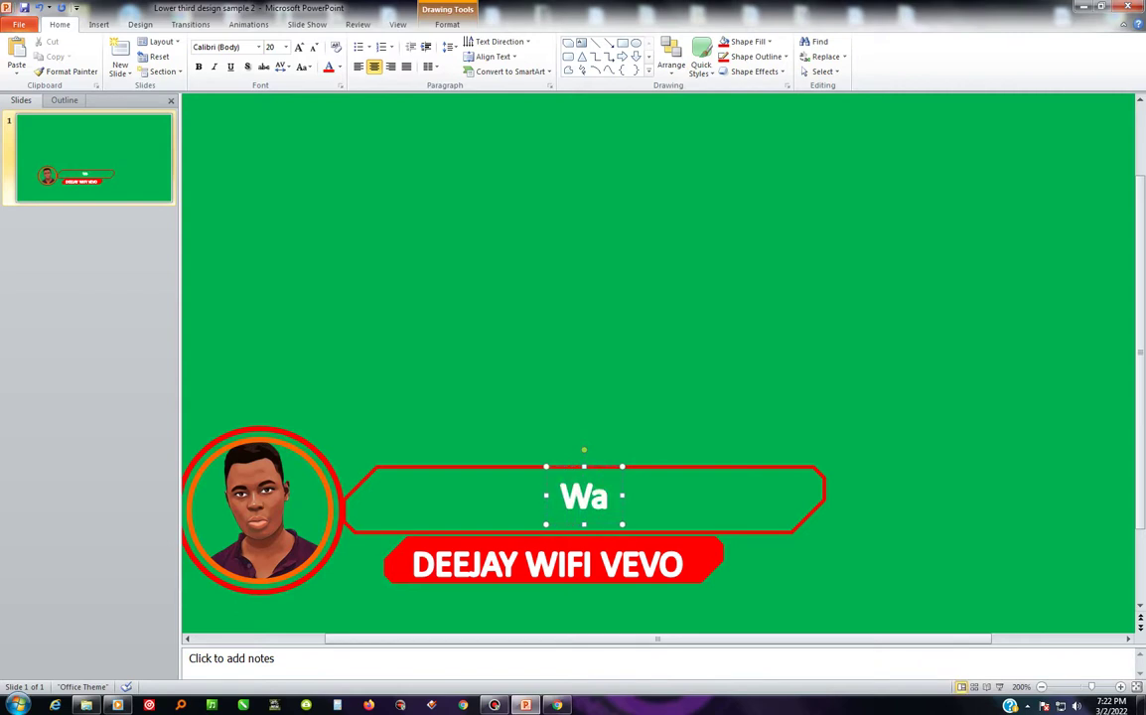
type("tcj")
key("BackSpace")
type("g")
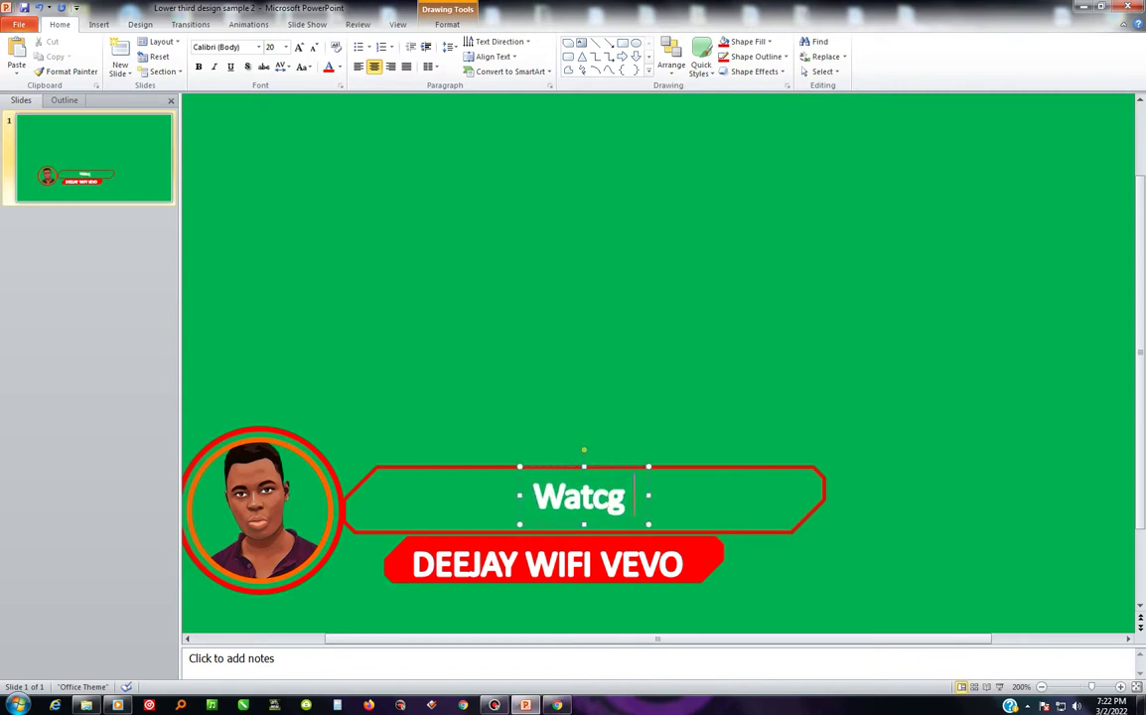
key("BackSpace")
type("h ")
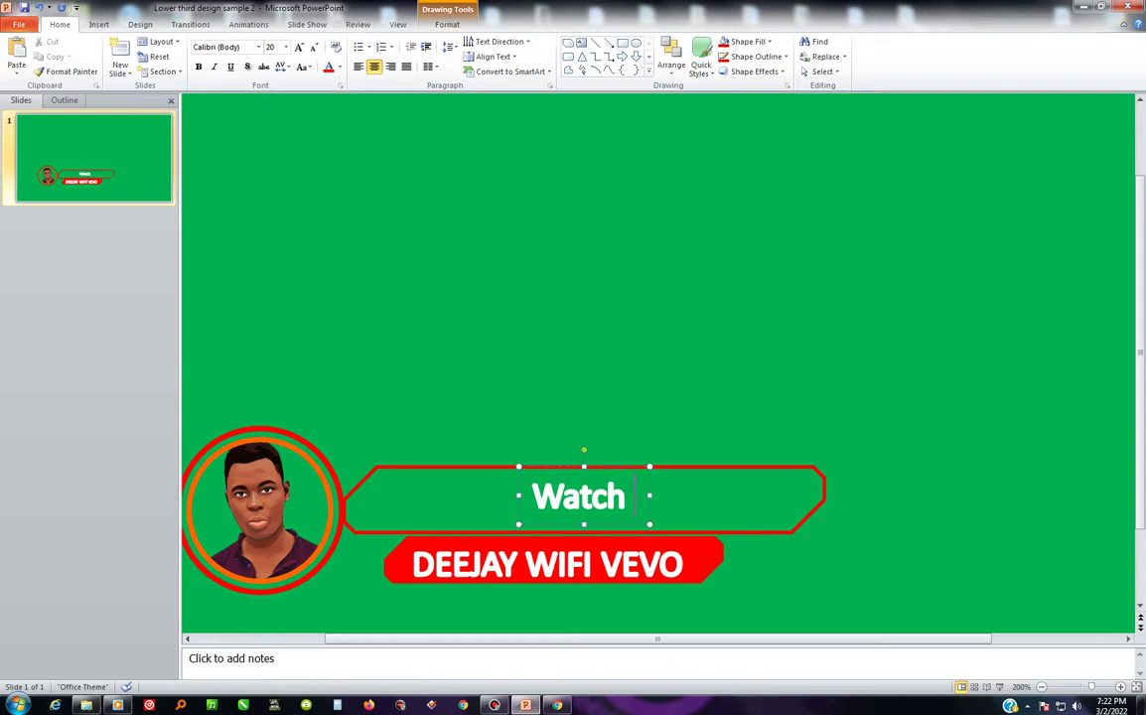
type("on ")
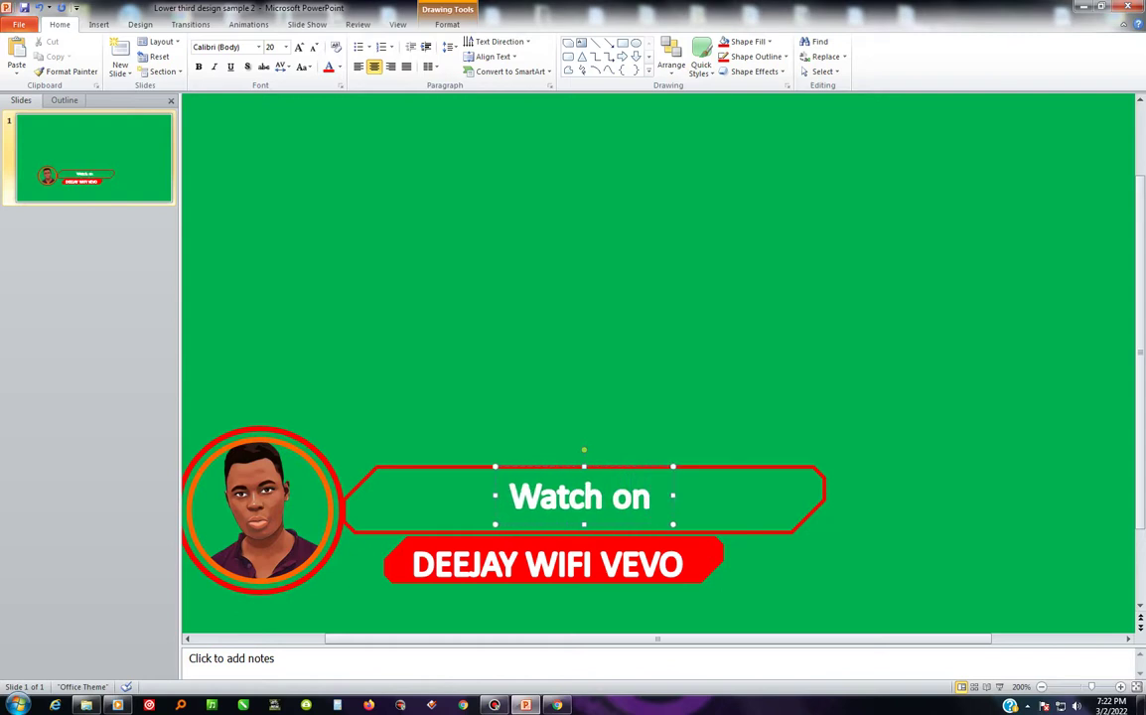
type("You")
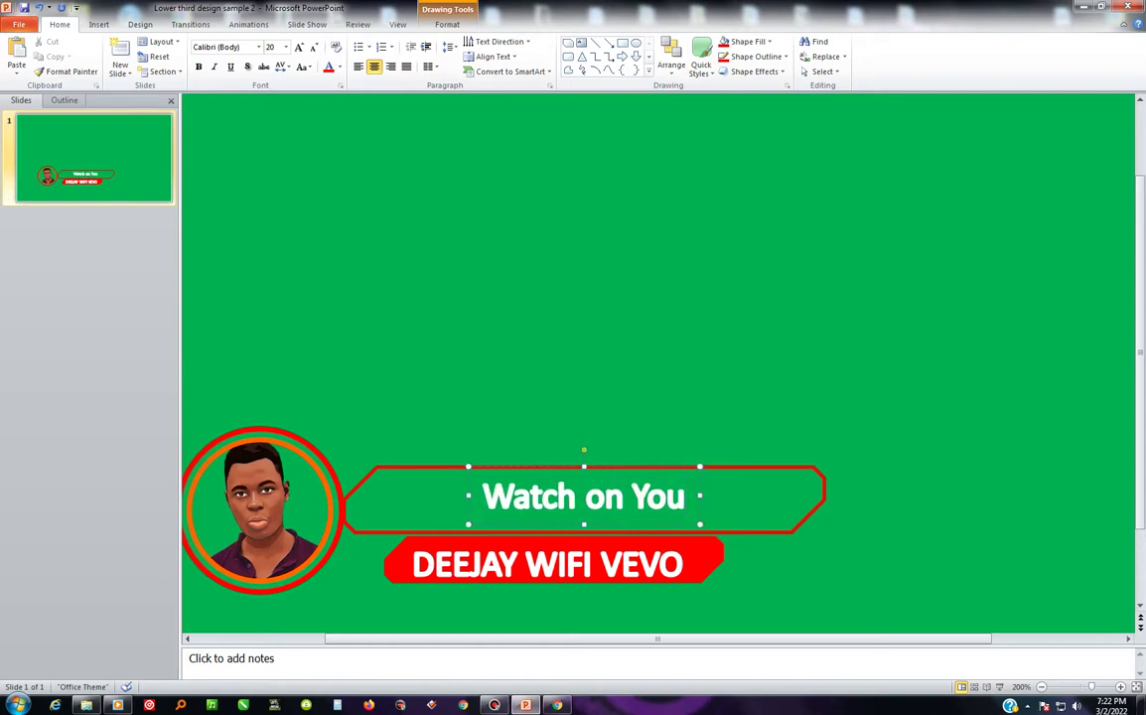
type("Tube")
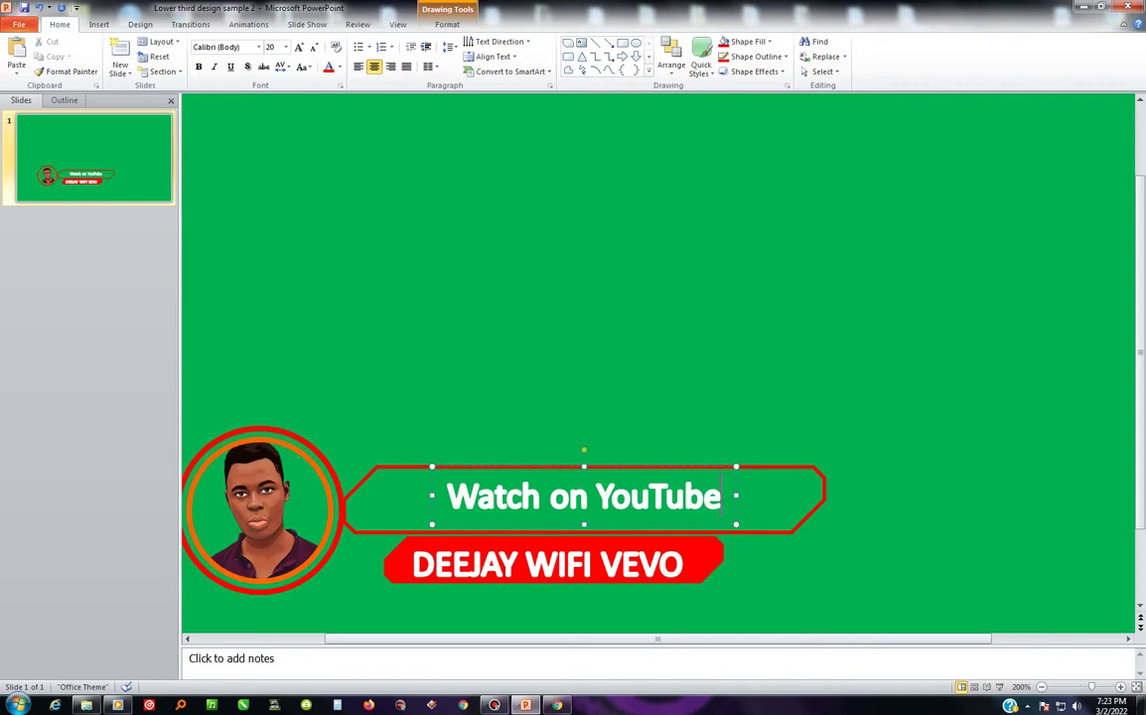
- Set the portrait's inner ring outline colour from orange to red
left_click(260, 510)
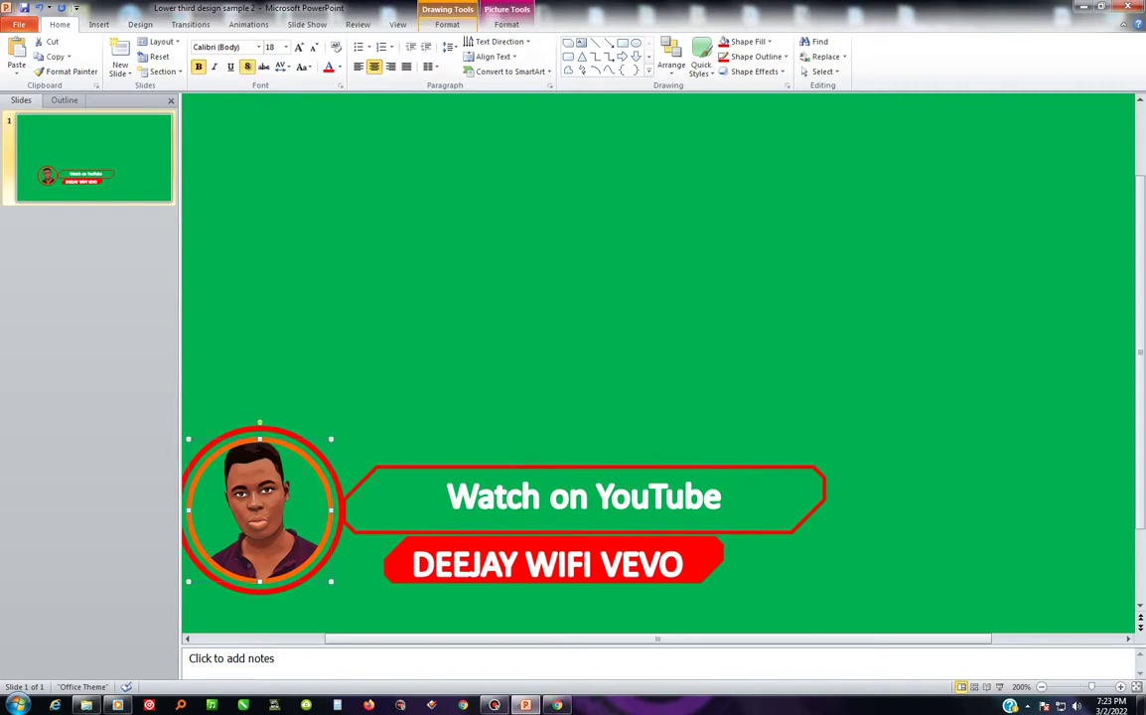
left_click(447, 24)
left_click(488, 57)
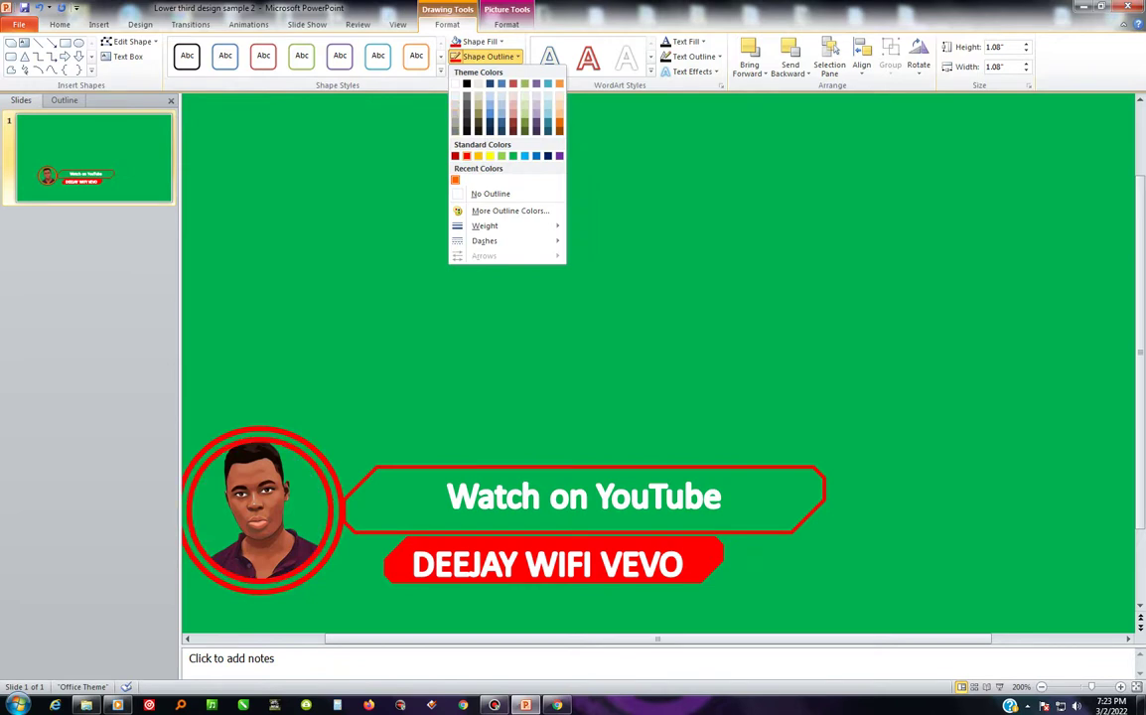
left_click(466, 156)
key("Escape")
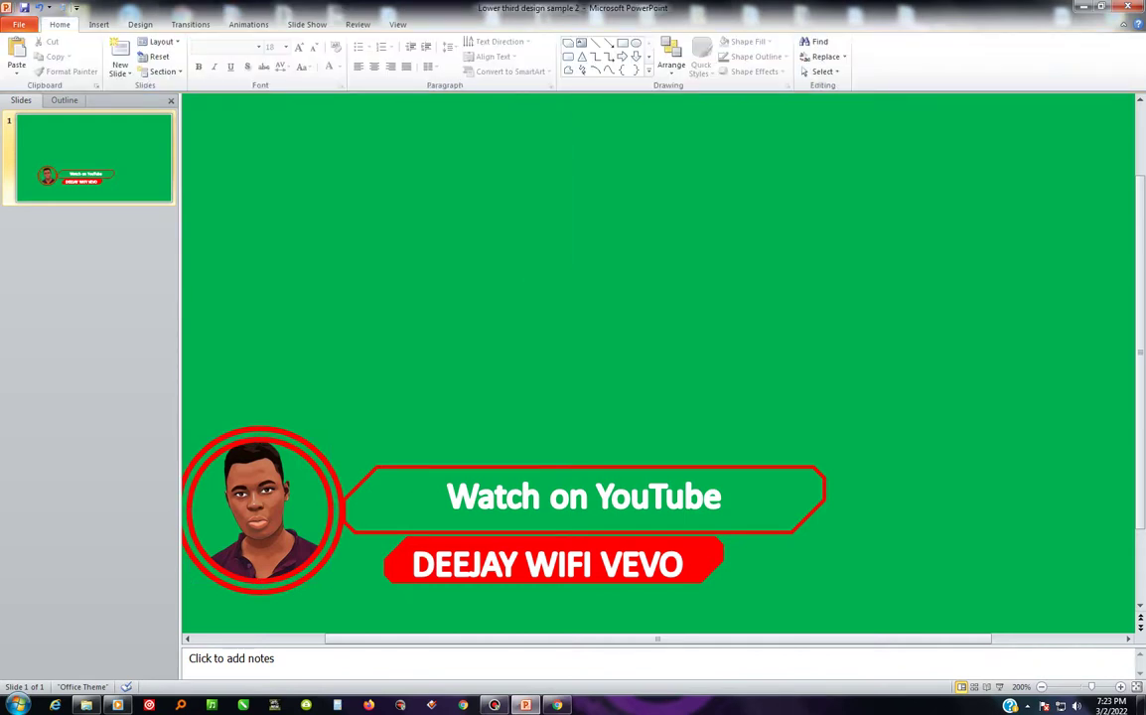
- Set the 'Watch on YouTube' text fill colour to red
scroll(656, 398, "down", 2)
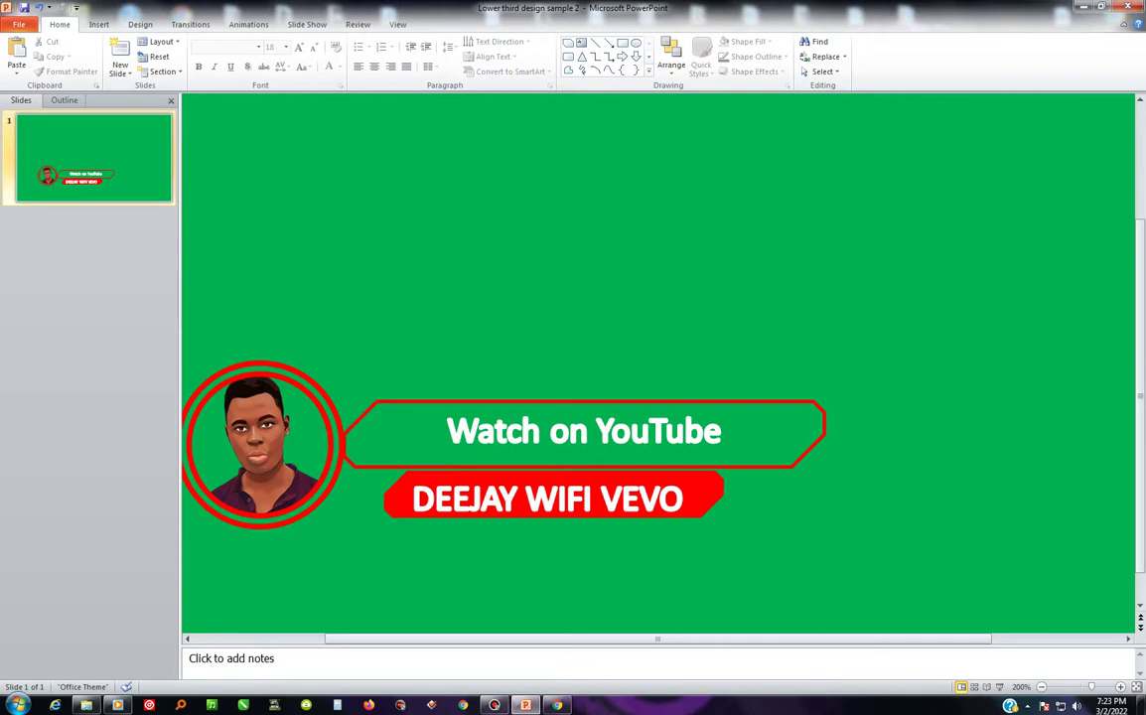
left_click(686, 432)
key("Escape")
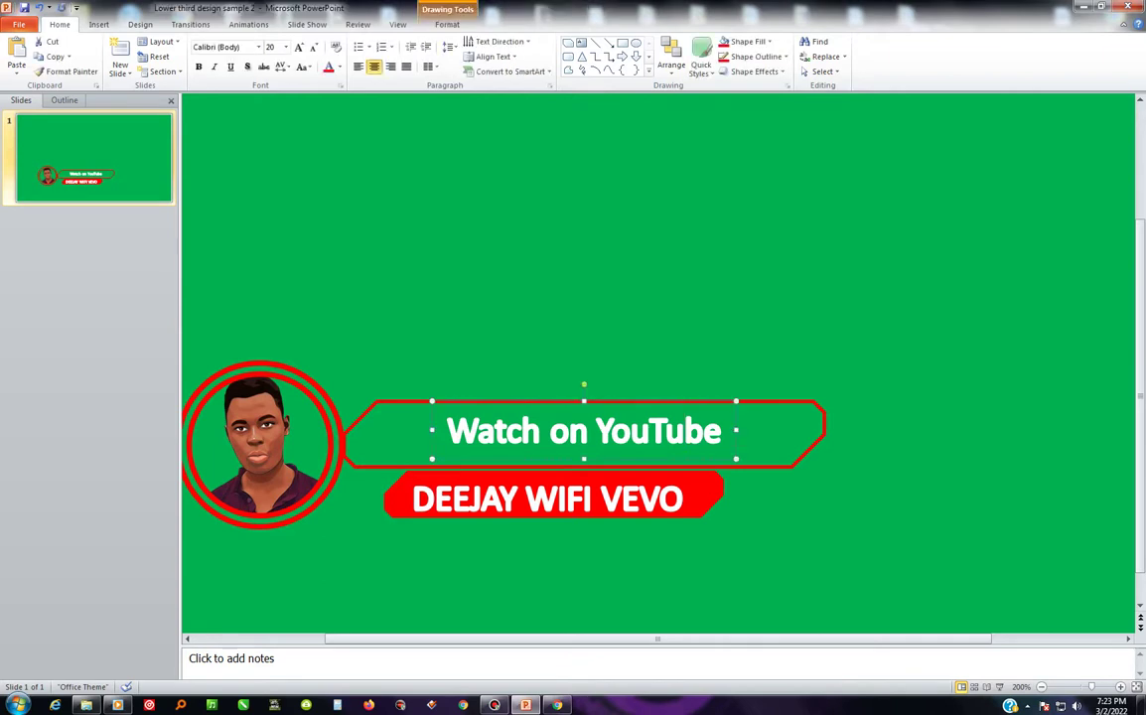
left_click(447, 24)
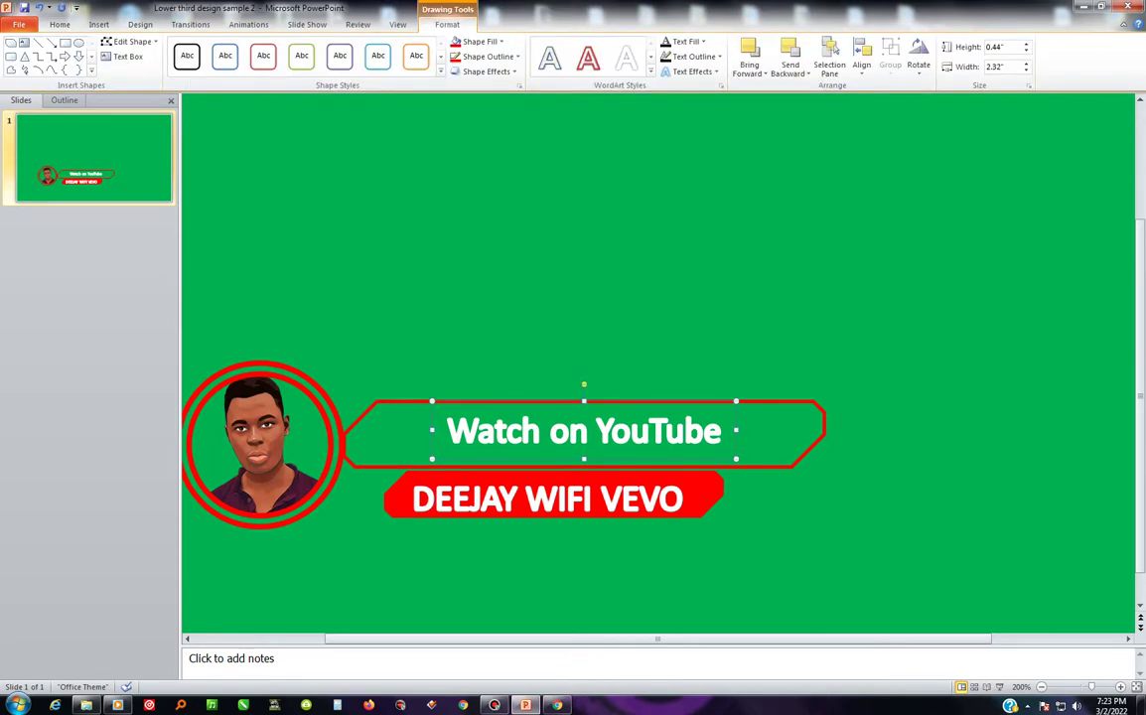
left_click(456, 42)
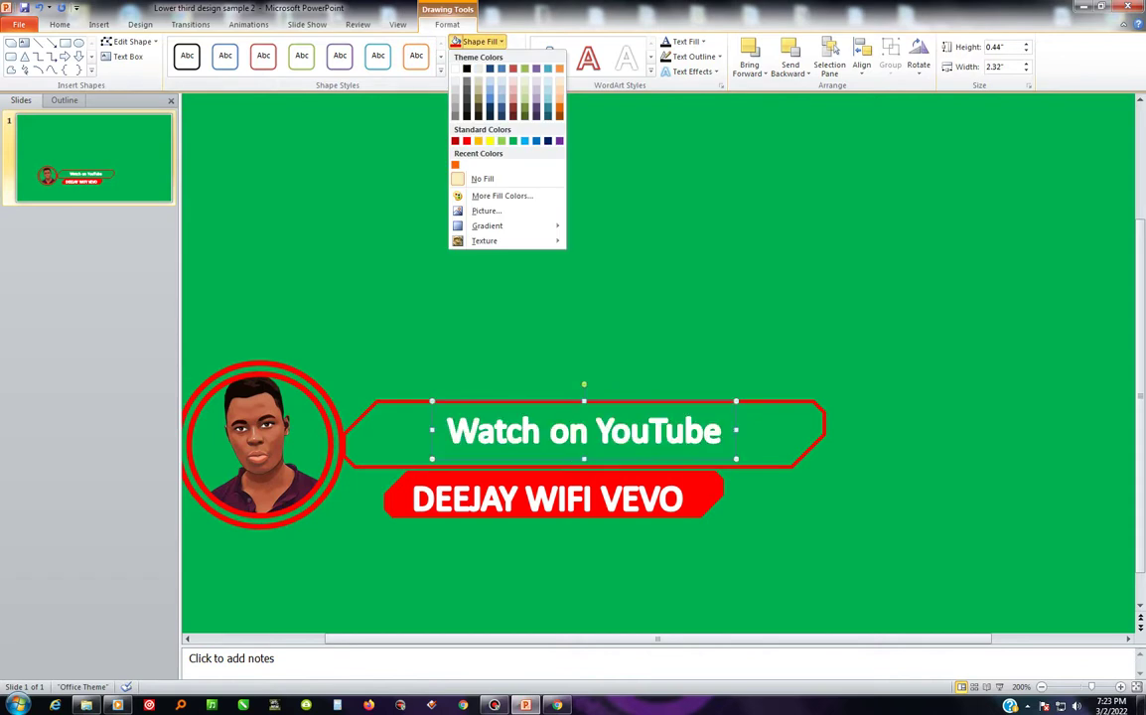
left_click(456, 42)
left_click(703, 42)
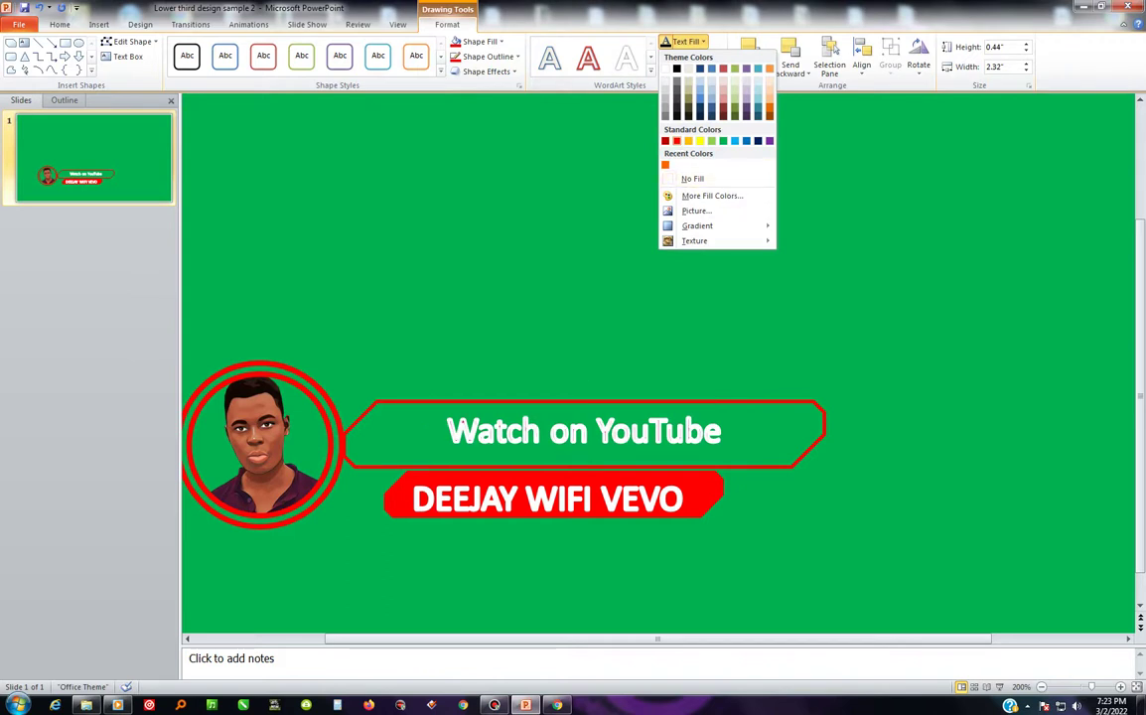
left_click(677, 140)
- Give the 'Watch on YouTube' text a red outline and browse the Text Effects options
left_click(703, 42)
left_click(696, 56)
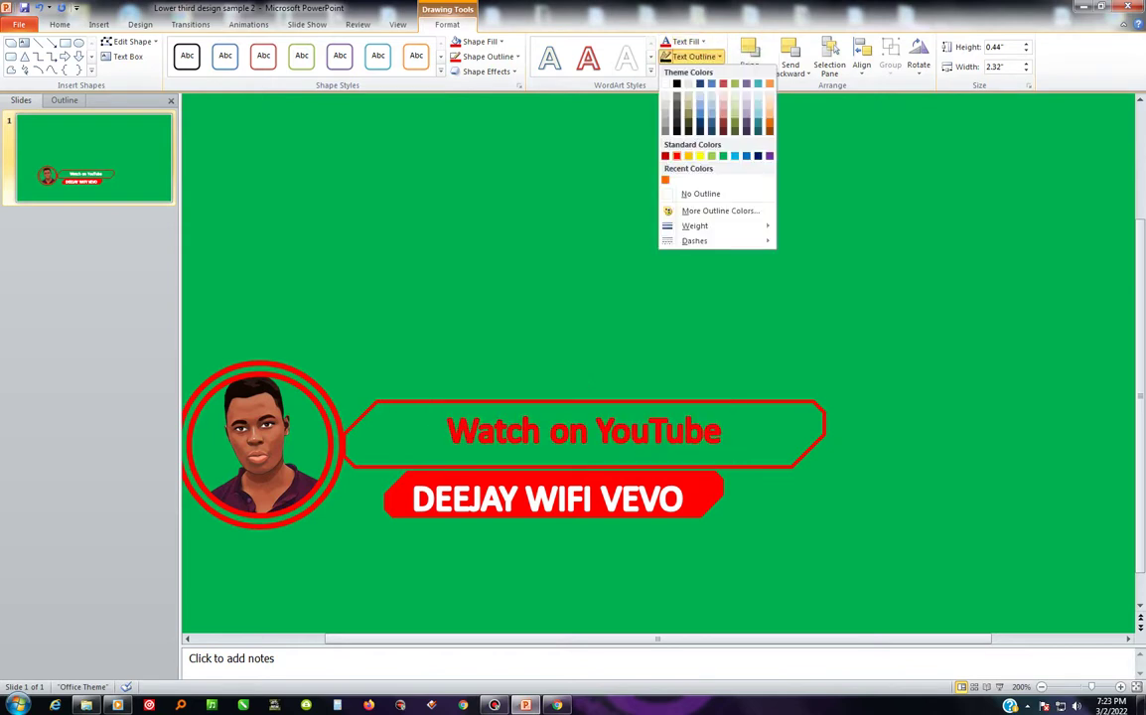
left_click(677, 156)
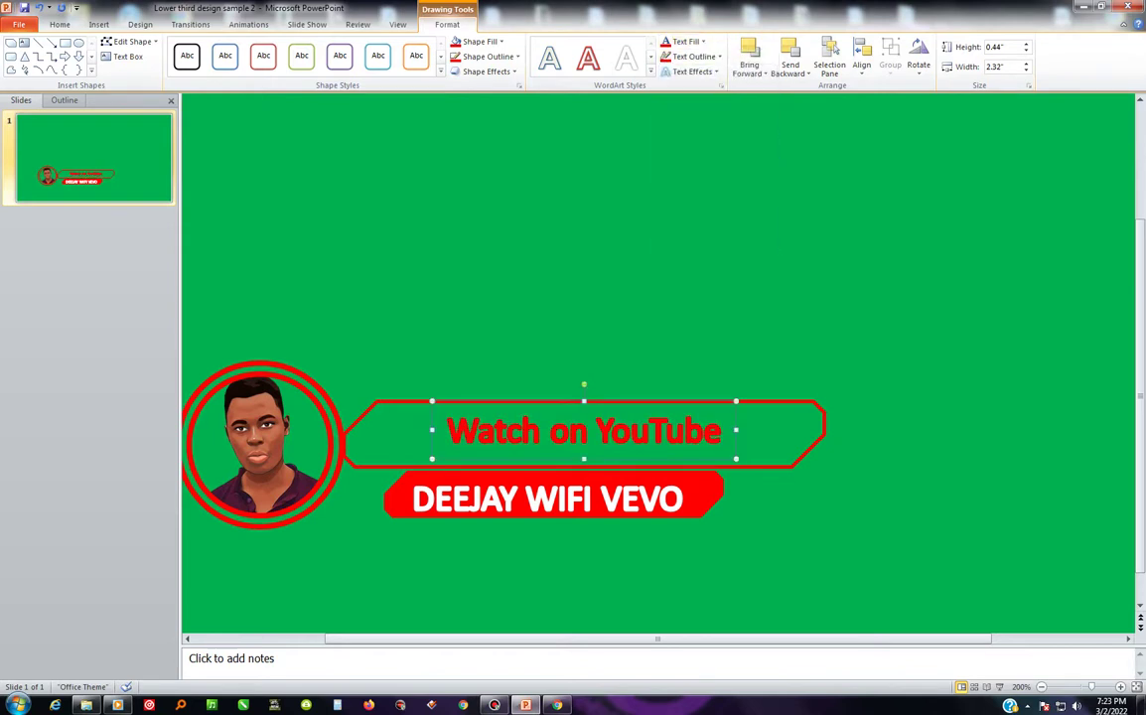
left_click(693, 72)
mouse_move(704, 96)
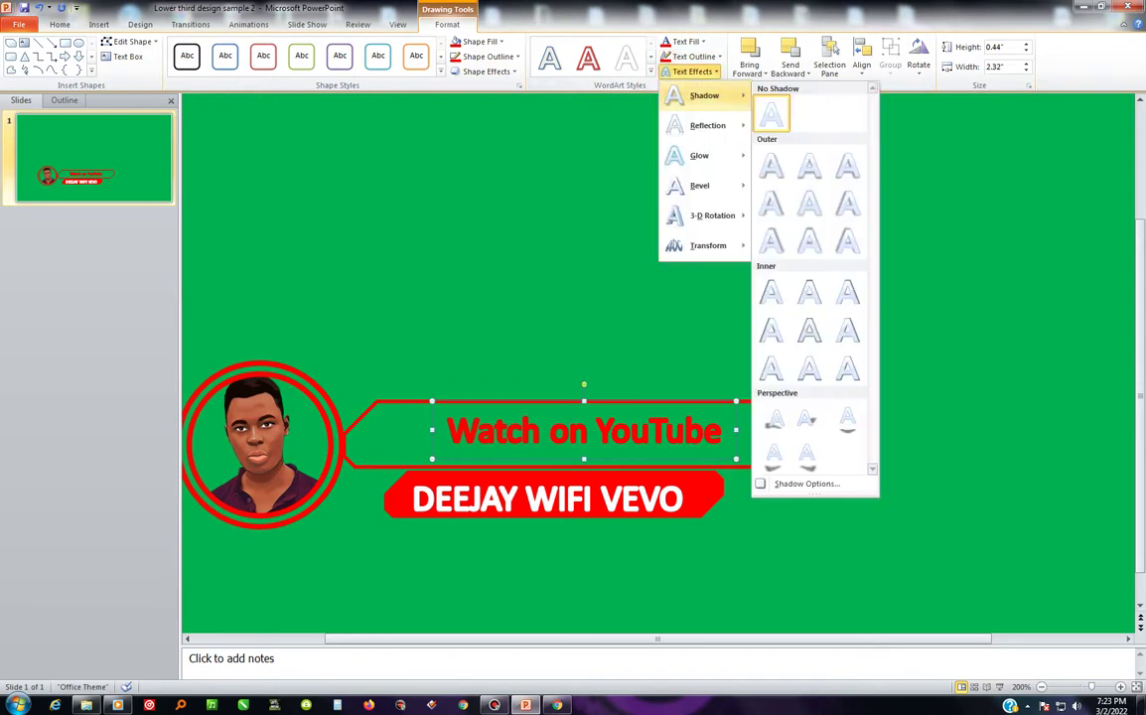
mouse_move(707, 126)
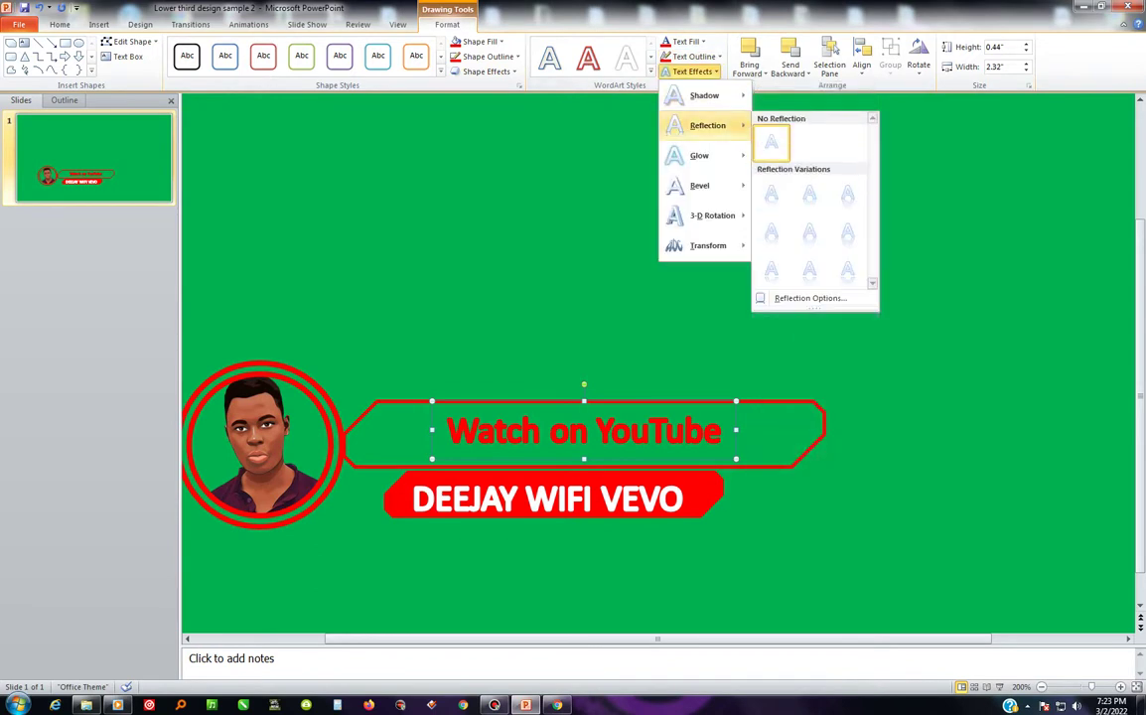
key("Escape")
key("Escape")
key("Escape")
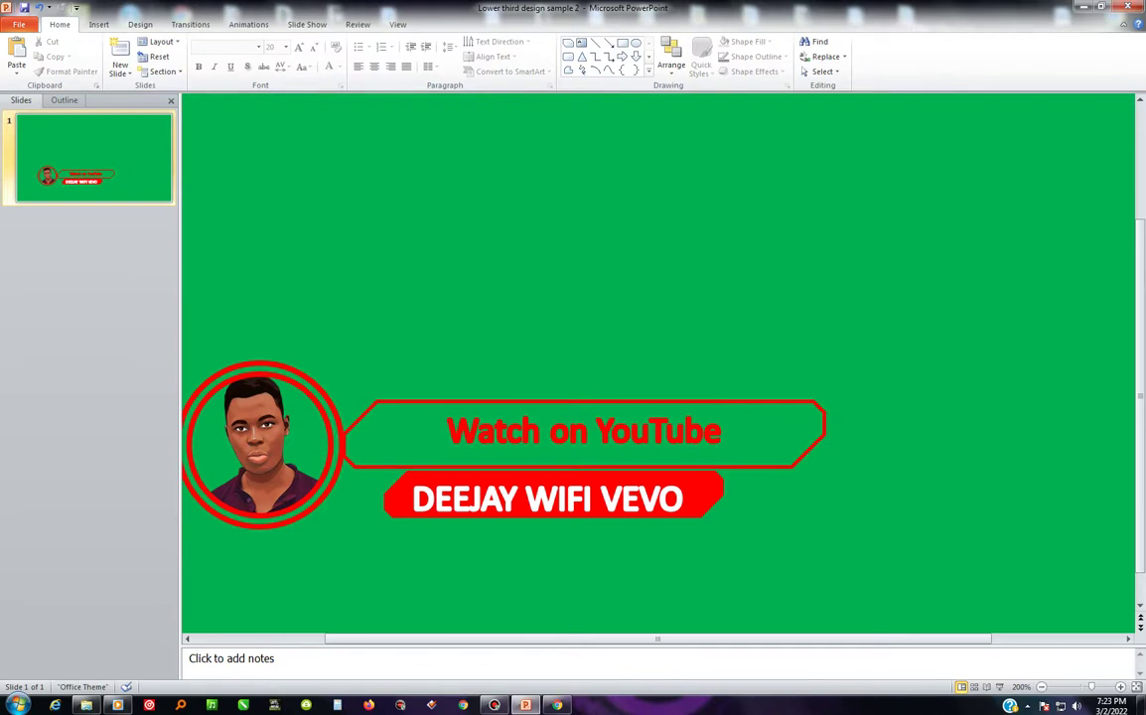
- Select all lower-third pieces and move them together down and left on the slide
scroll(658, 368, "down", 5)
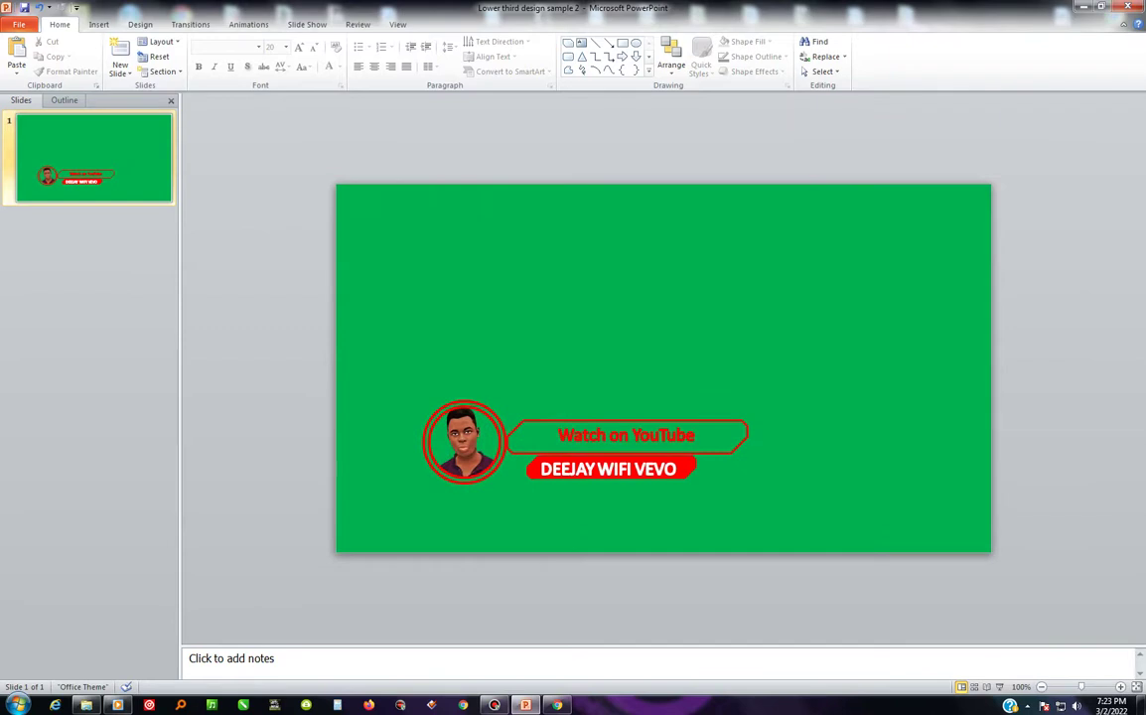
left_click_drag(392, 263, 766, 636)
left_click_drag(613, 436, 586, 478)
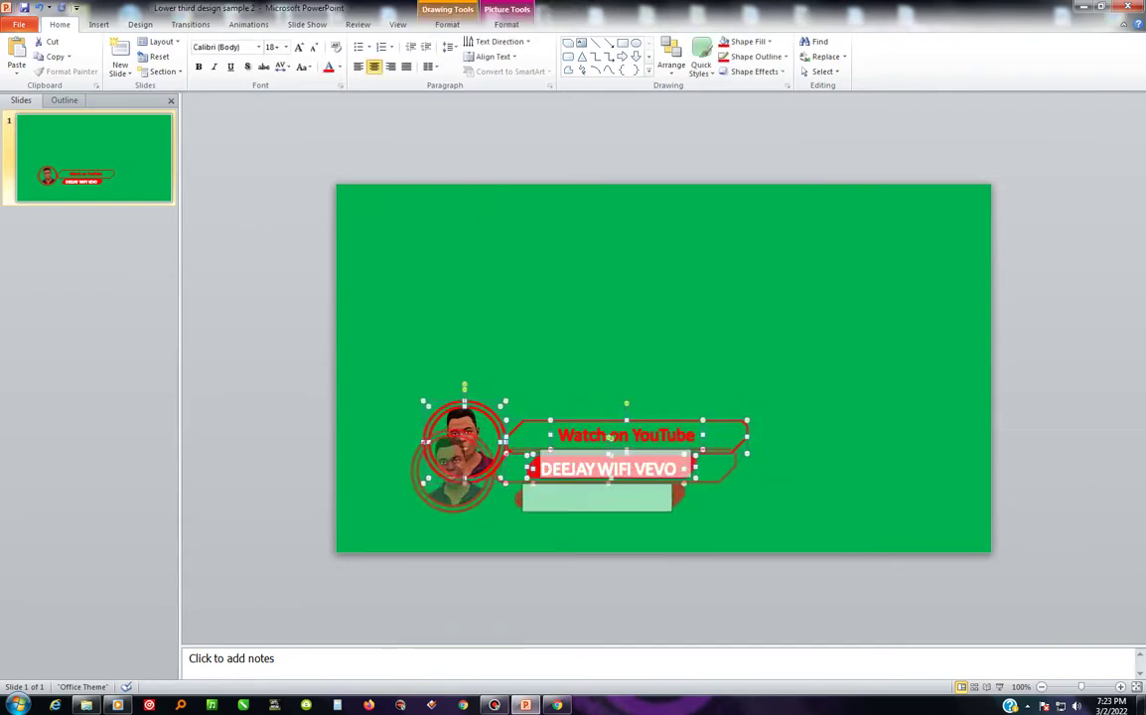
key("Escape")
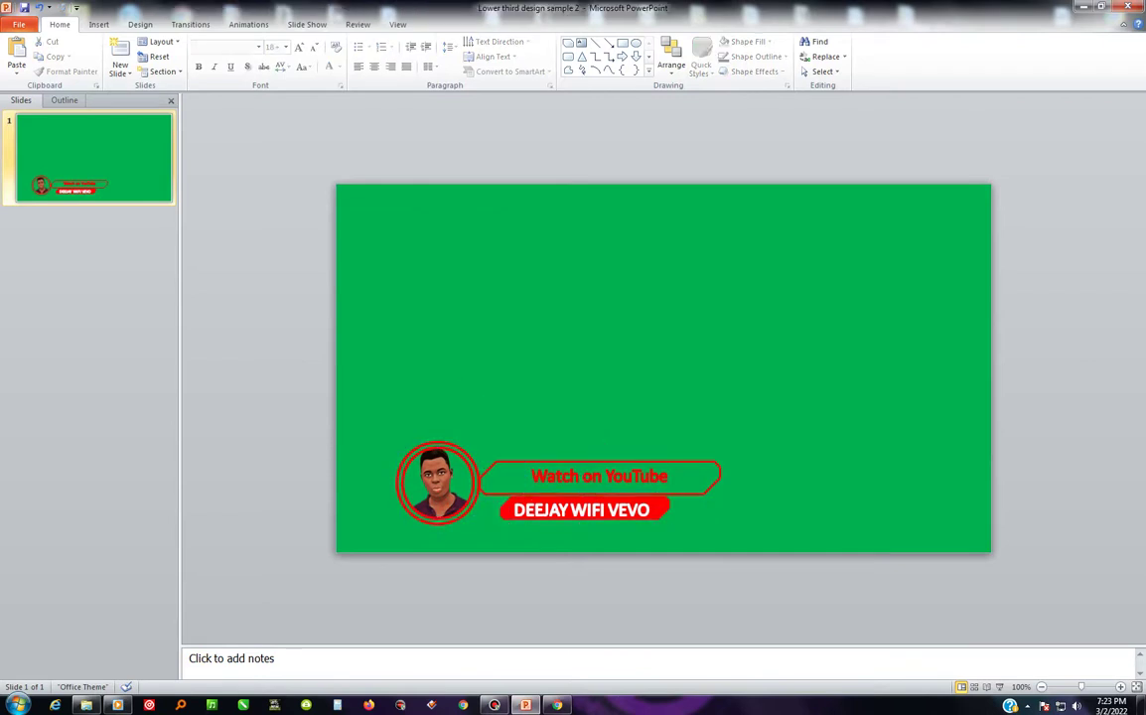
- Pull the outlined banner's right end inward to make it narrower
left_click(599, 477)
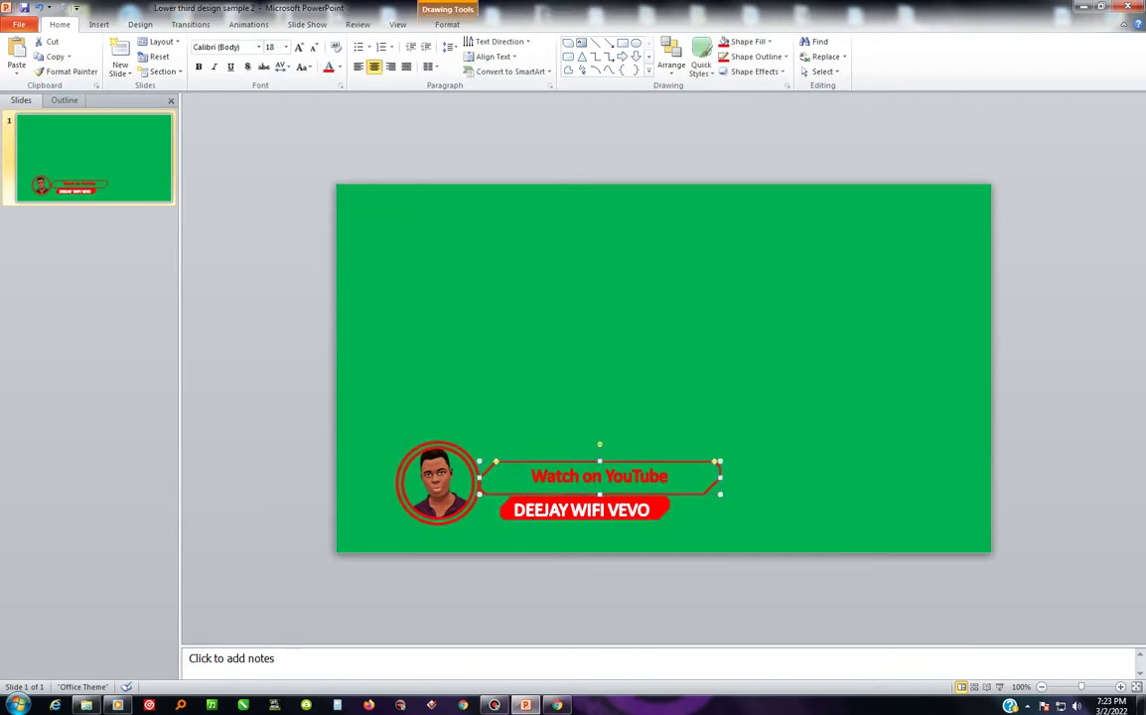
left_click_drag(720, 477, 697, 477)
key("Escape")
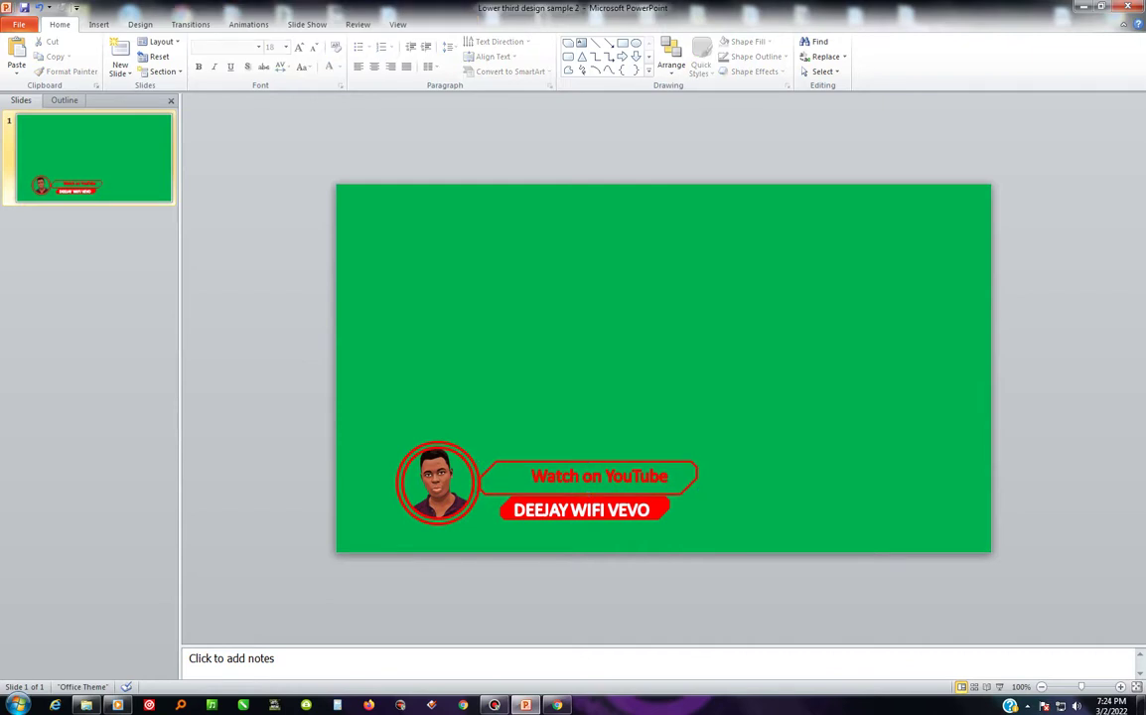
left_click(599, 476)
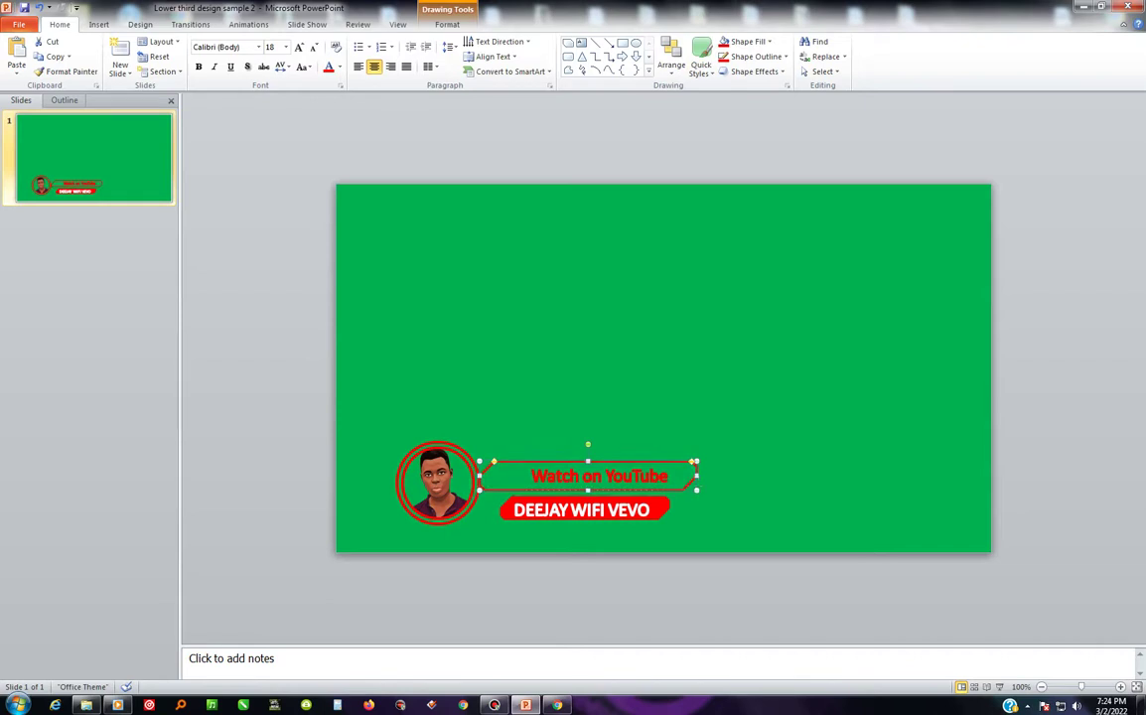
key("Escape")
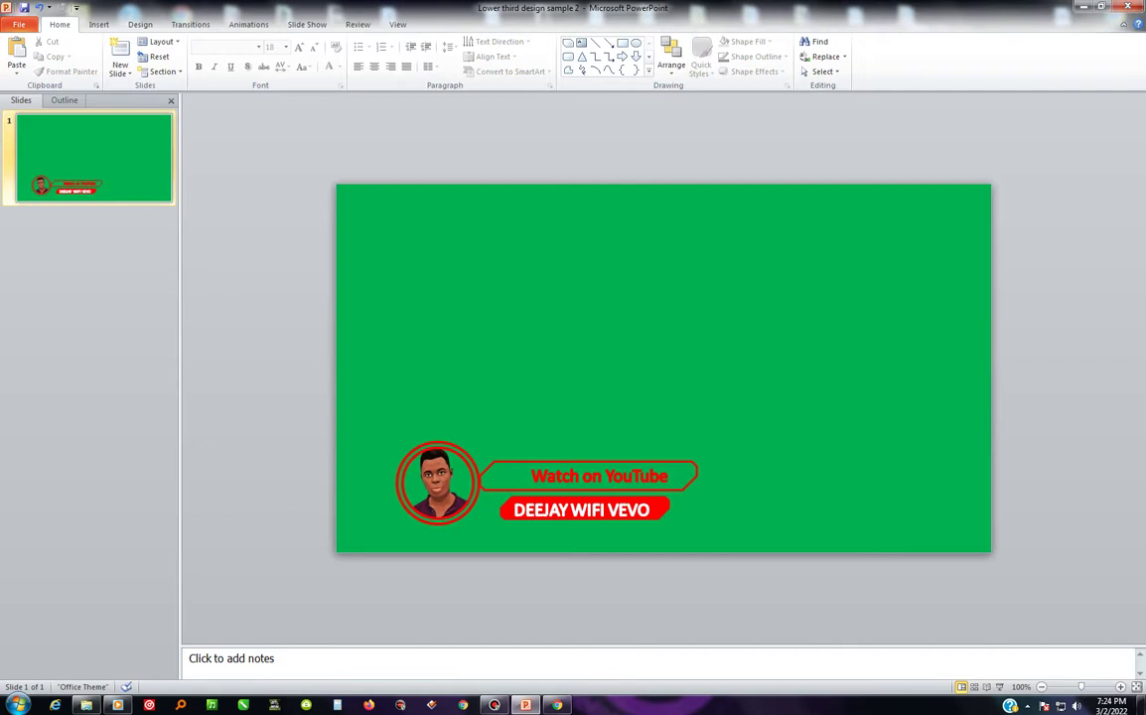
- Turn the 'Watch on YouTube' text white and shift the box left to centre it in the bar
left_click(612, 476)
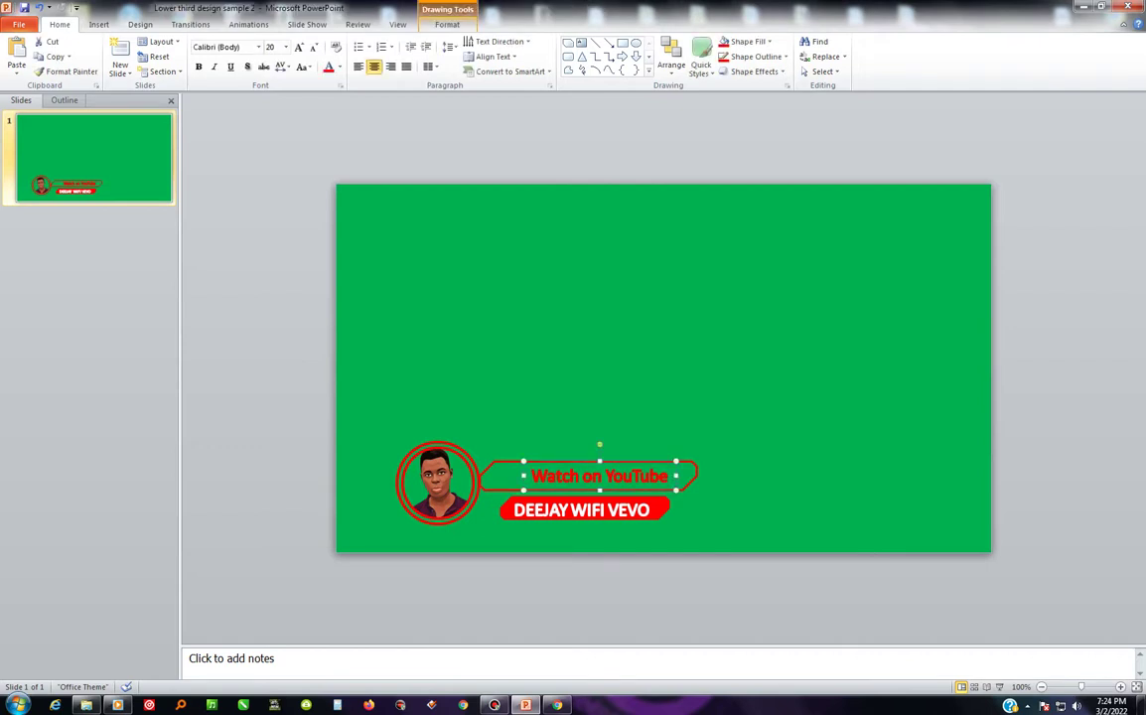
left_click(447, 24)
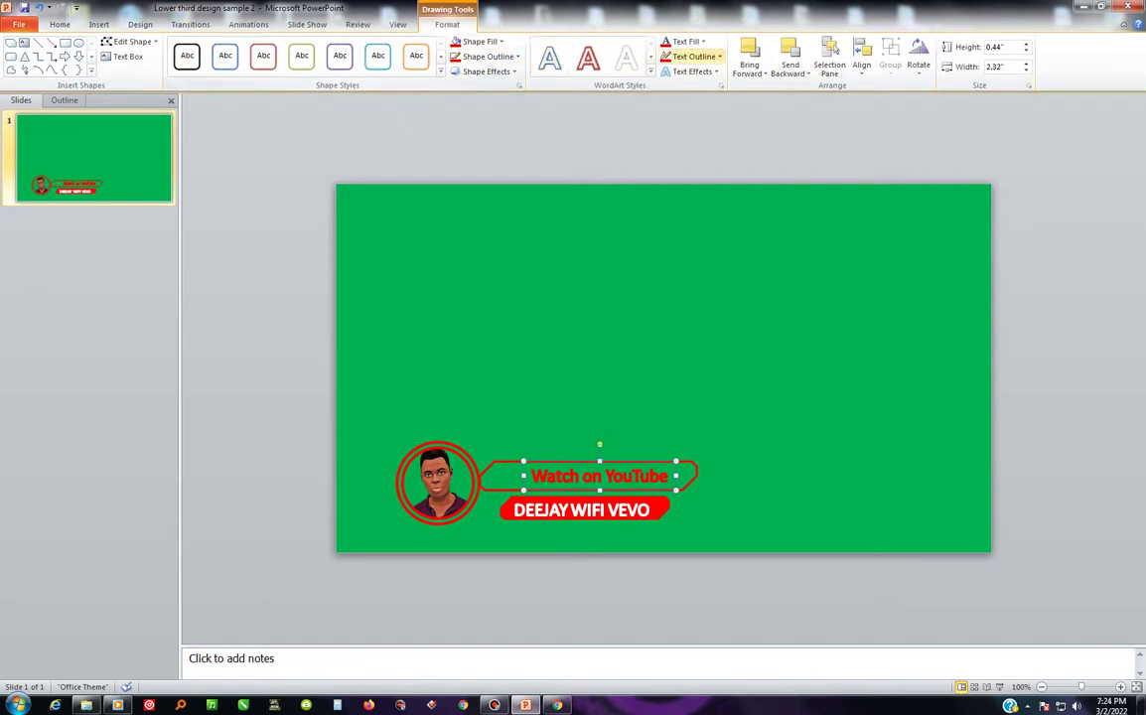
left_click(702, 41)
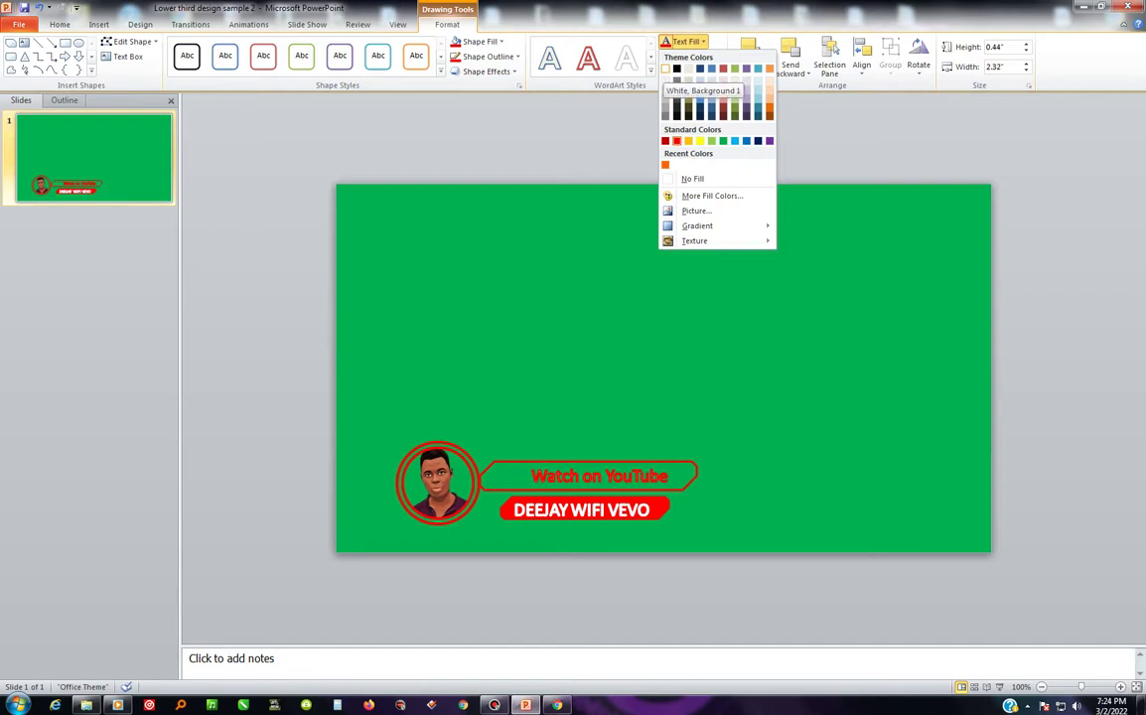
left_click(692, 57)
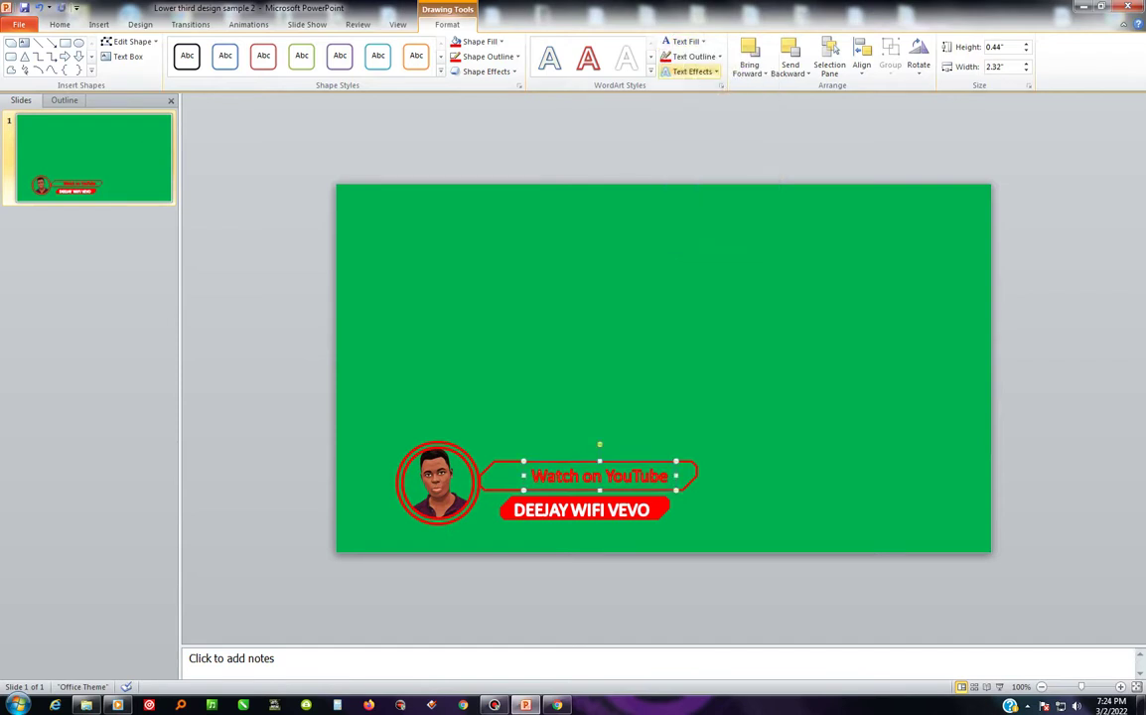
left_click(692, 57)
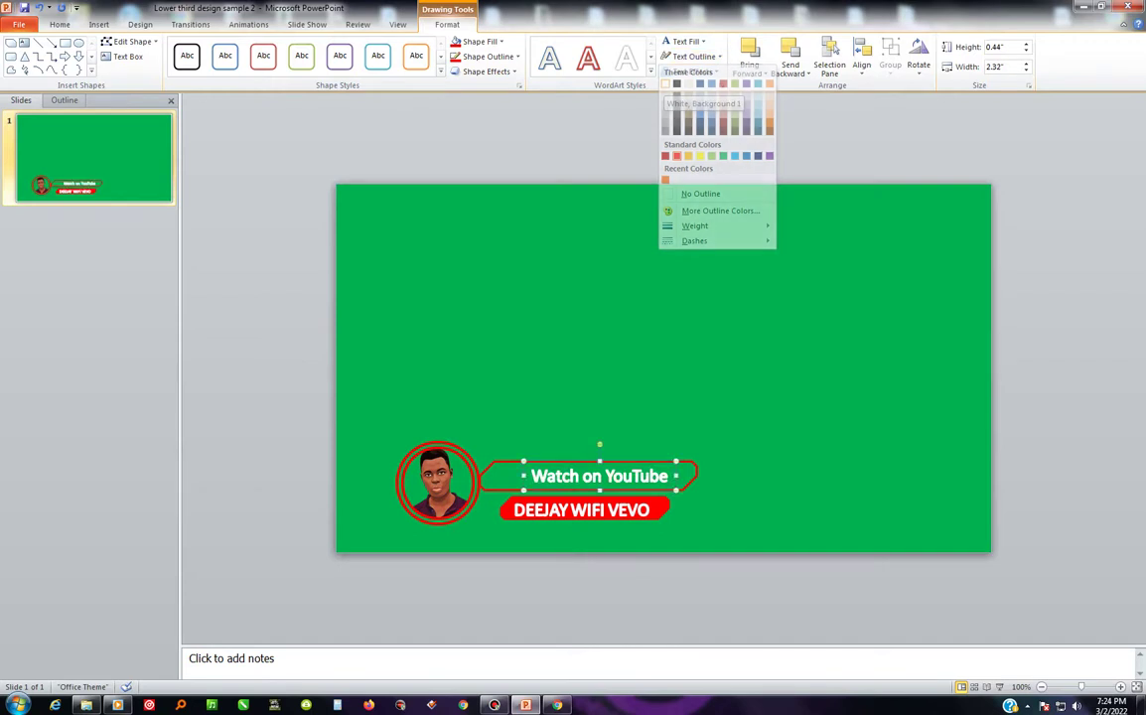
left_click(666, 84)
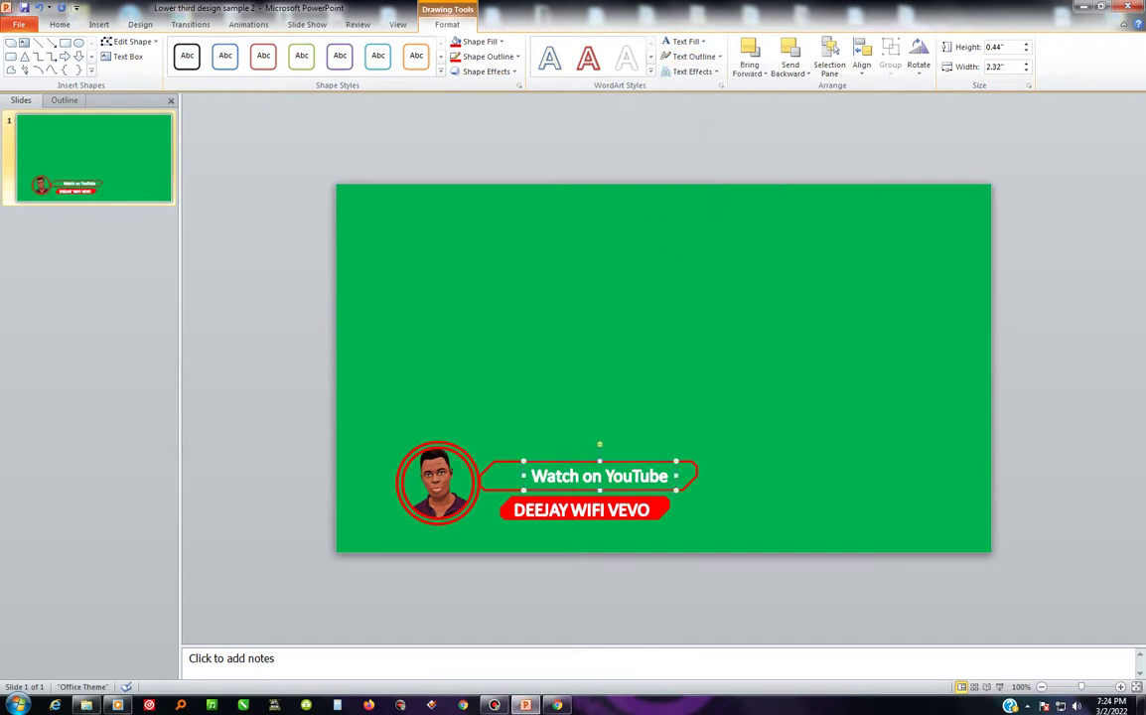
key("Left")
key("Left")
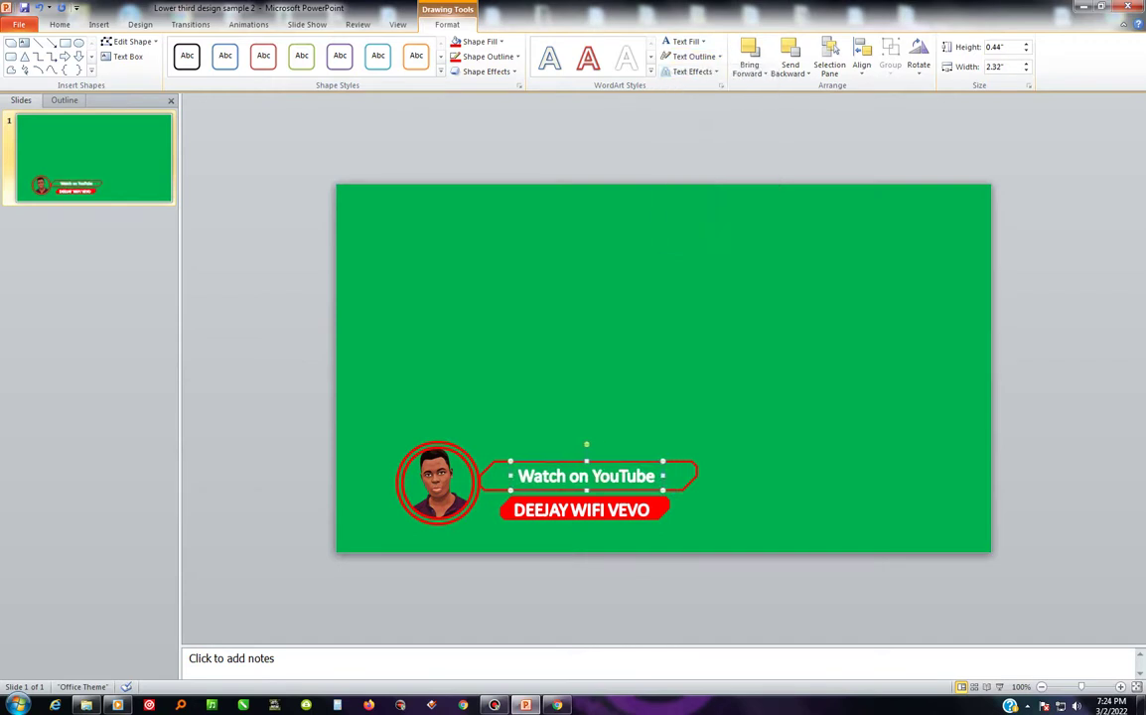
key("Escape")
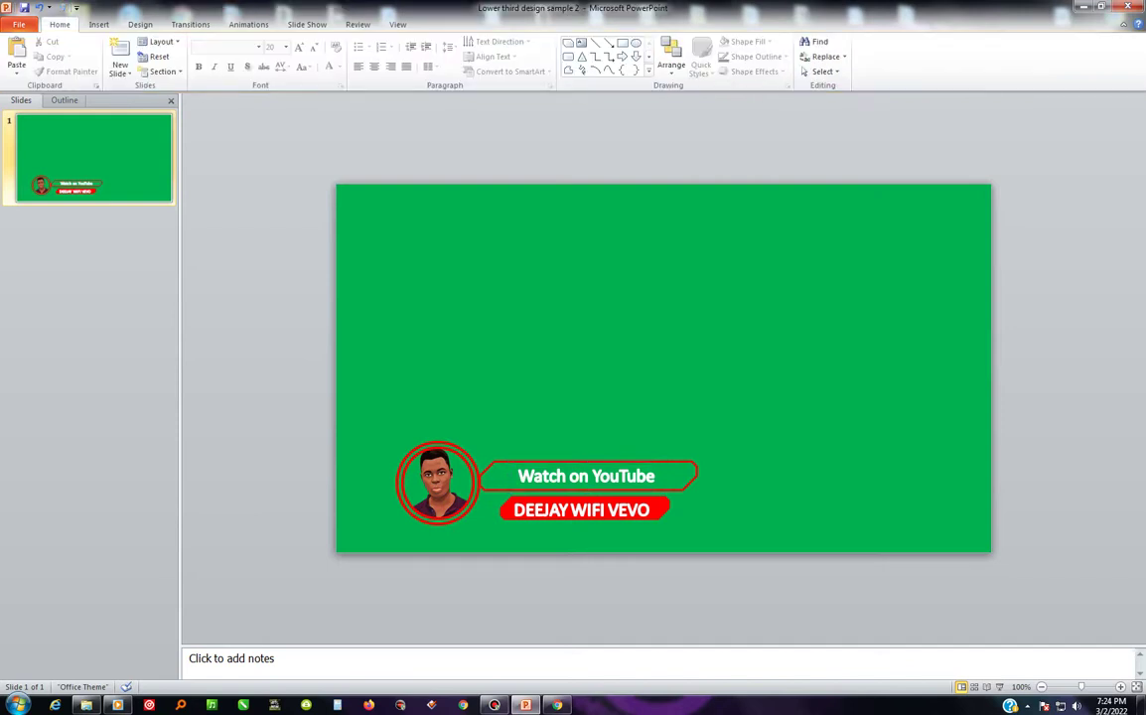
- Zoom in and adjust the outlined bar's angled-end depth and its height
left_click(587, 476)
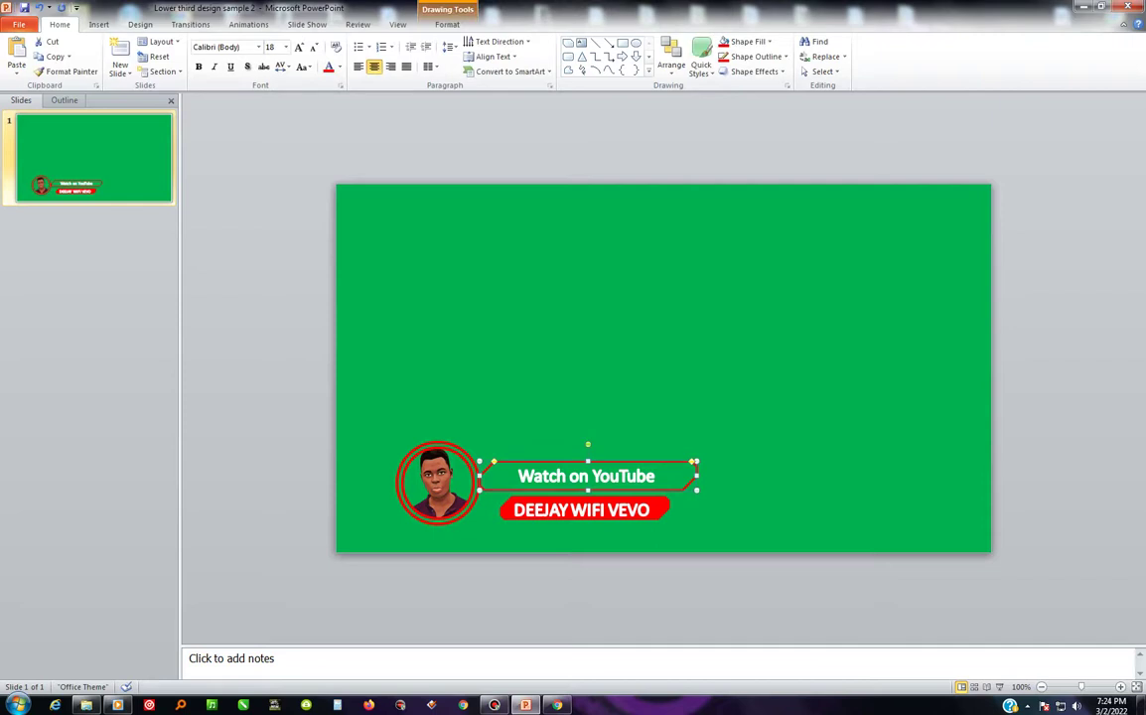
left_click(1133, 686)
scroll(656, 368, "up", 6, "ctrl")
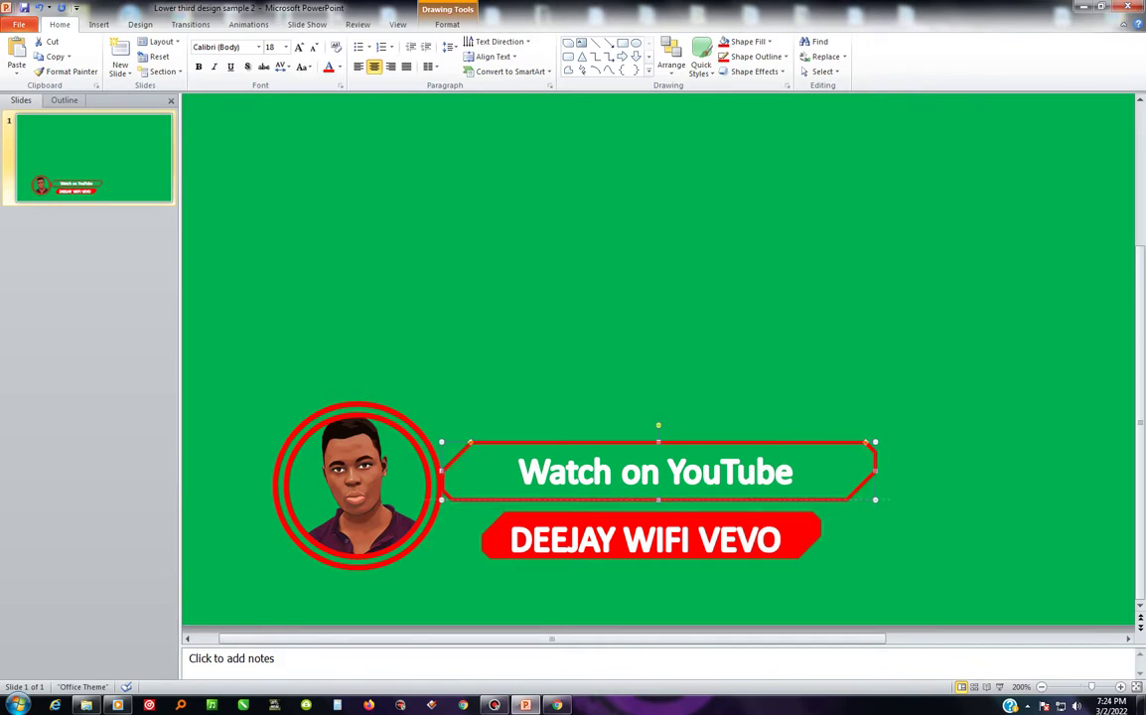
left_click_drag(471, 443, 473, 445)
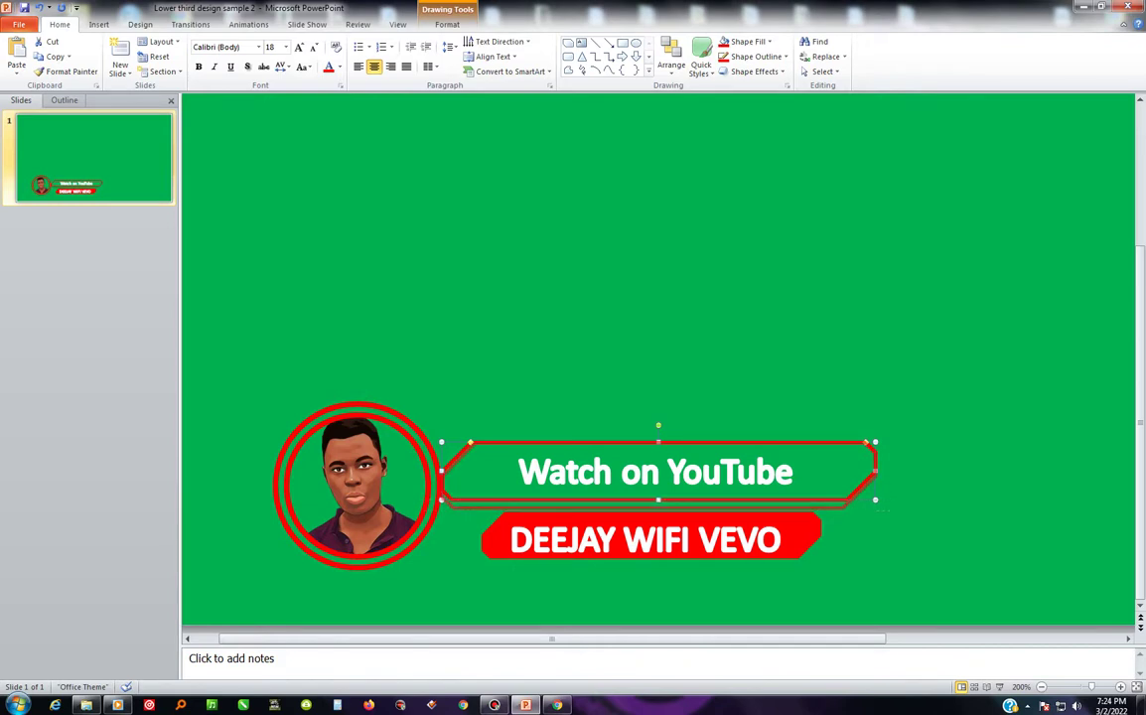
left_click_drag(658, 502, 659, 512)
scroll(659, 477, "up", 5, "ctrl")
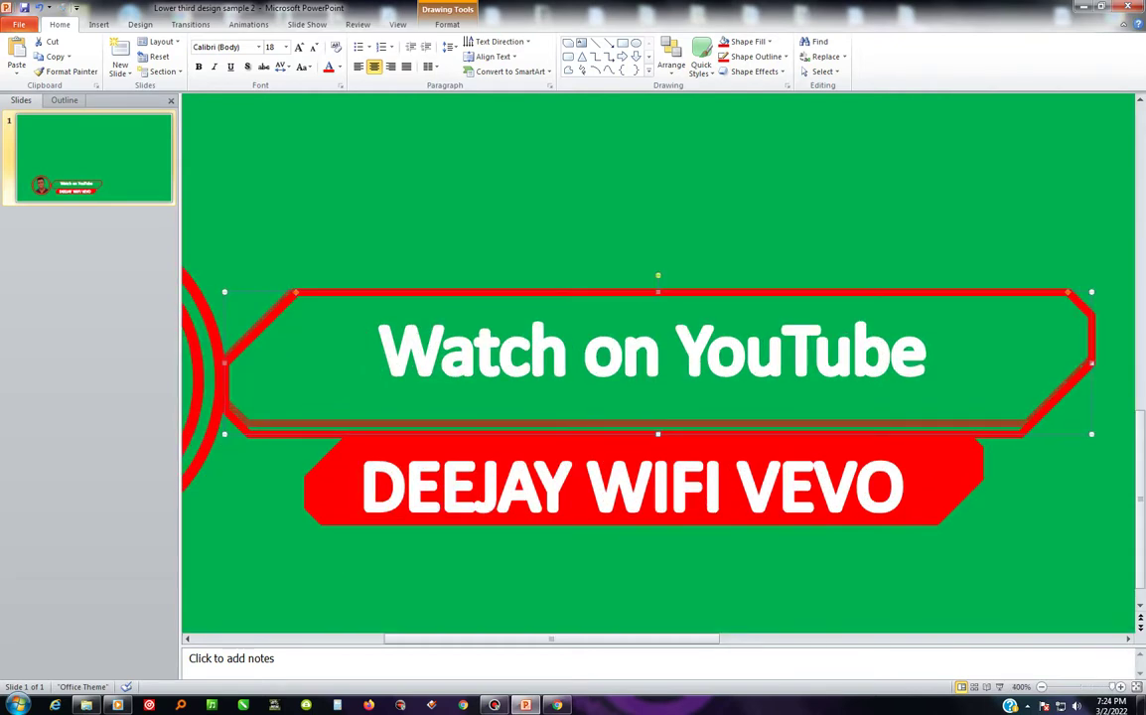
left_click_drag(658, 434, 658, 424)
key("Escape")
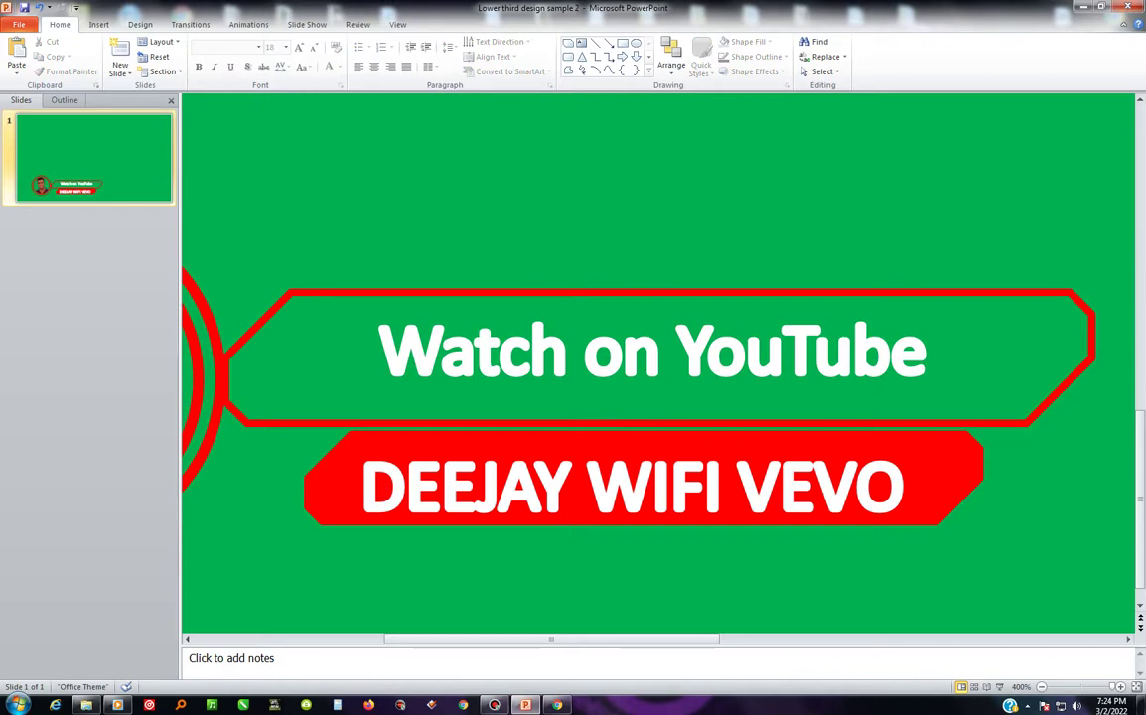
- Preview the finished slide as a full-screen slide show, then return to editing
scroll(658, 368, "down", 1, "ctrl")
scroll(658, 368, "down", 5, "ctrl")
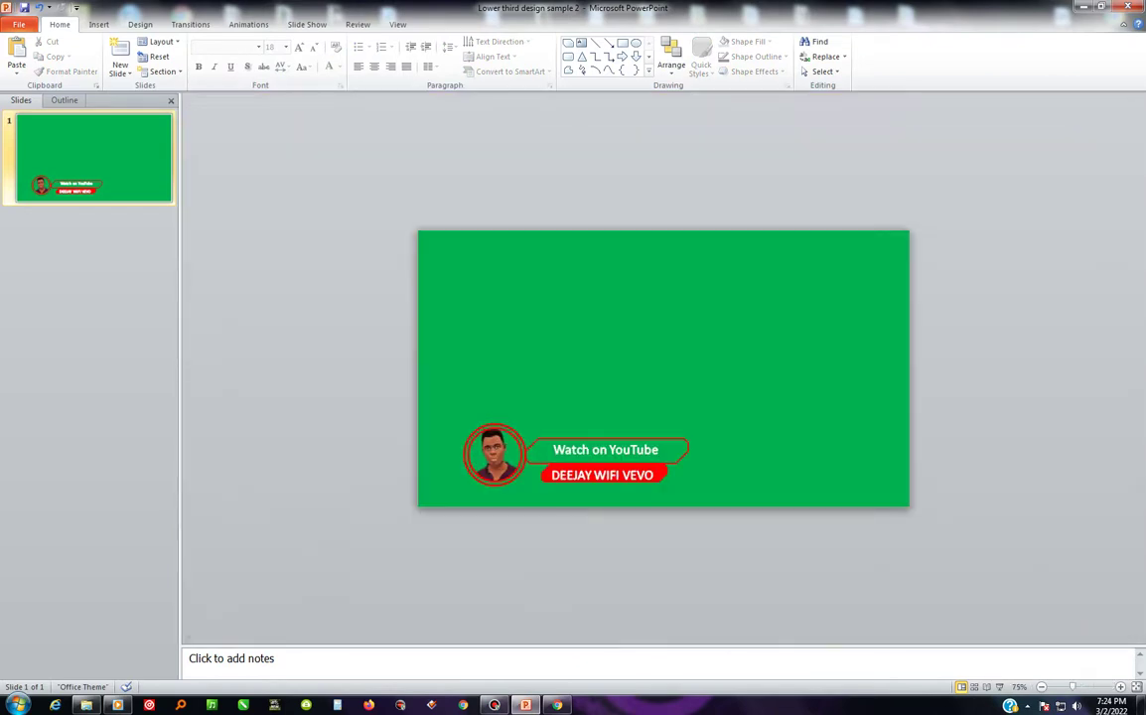
scroll(664, 367, "up", 2, "ctrl")
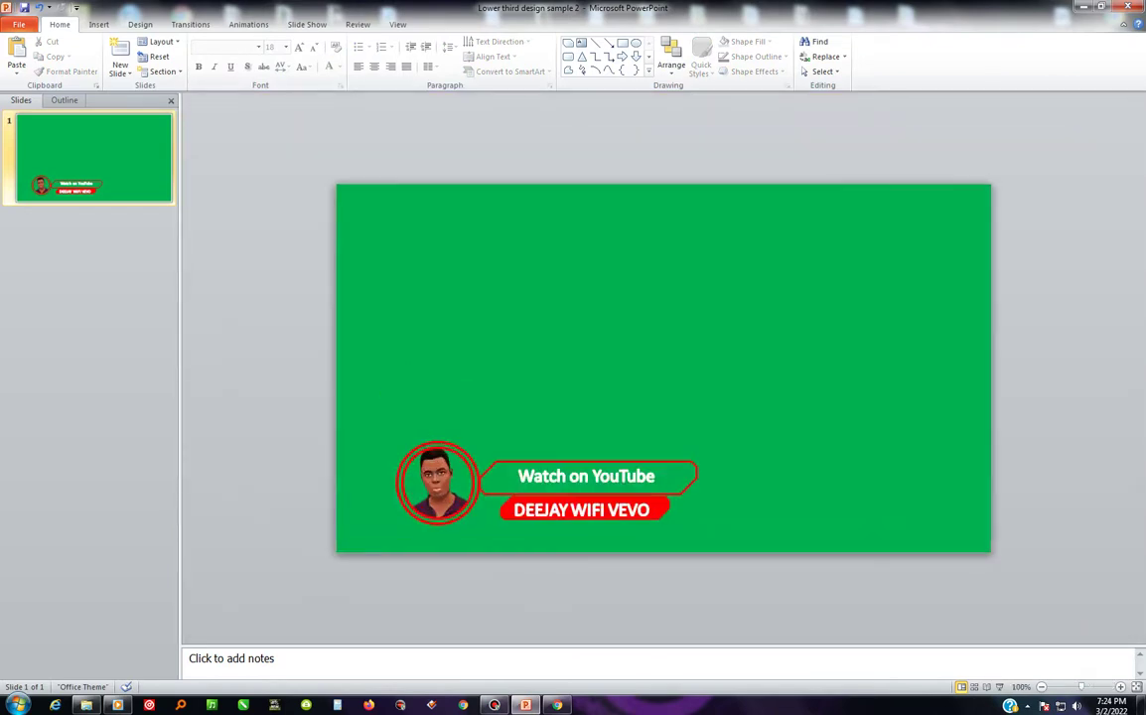
key("F5")
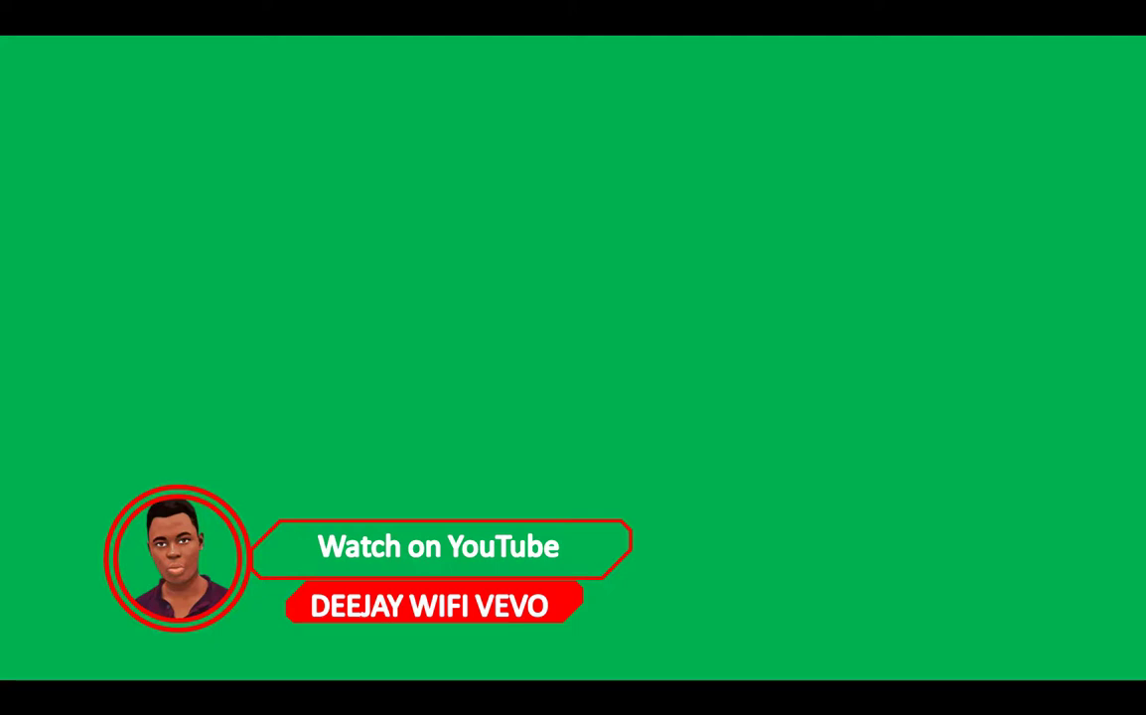
key("Escape")
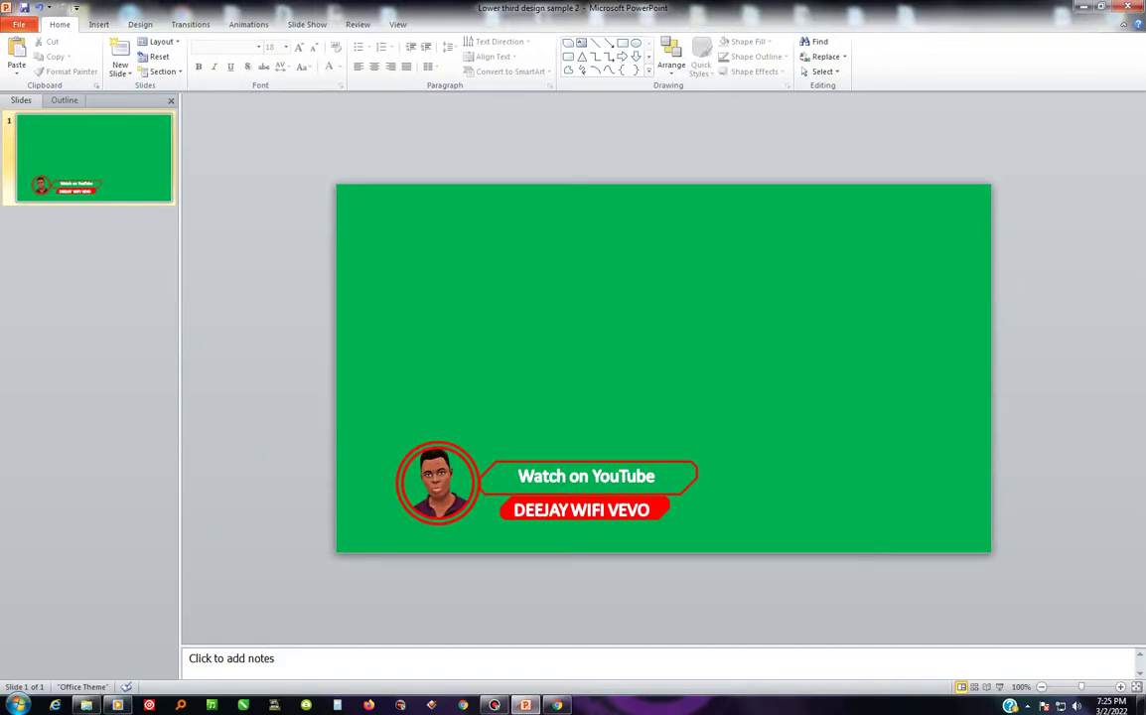
left_click(586, 476)
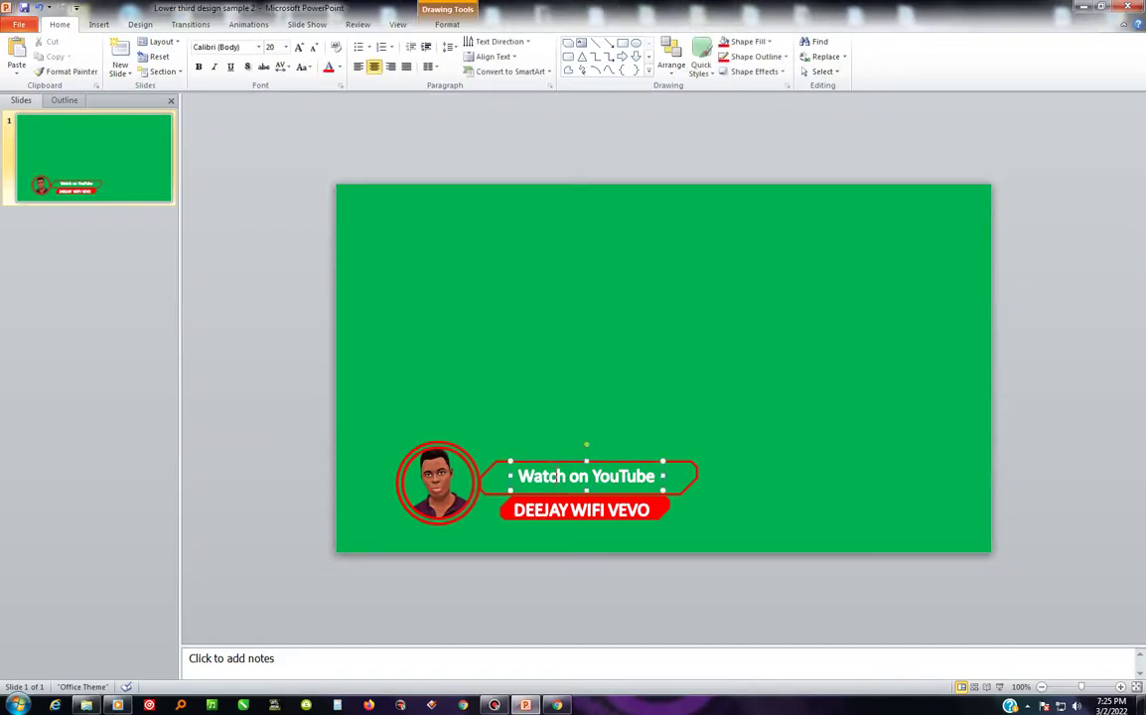
key("Escape")
left_click(447, 24)
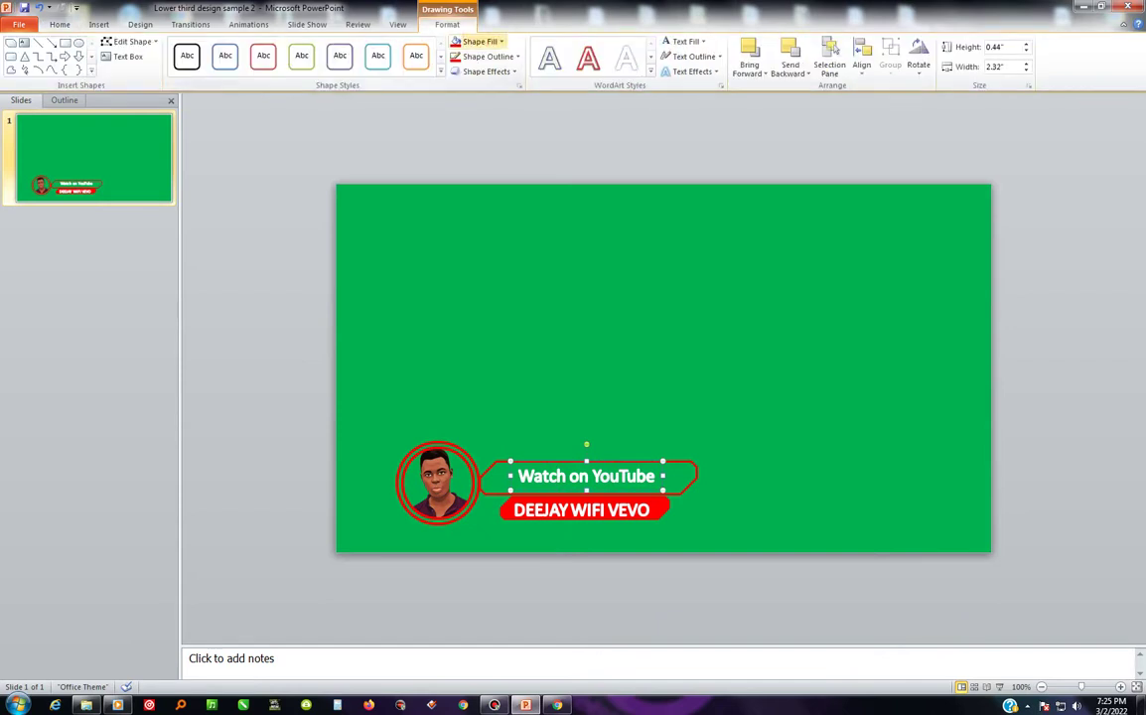
left_click(695, 57)
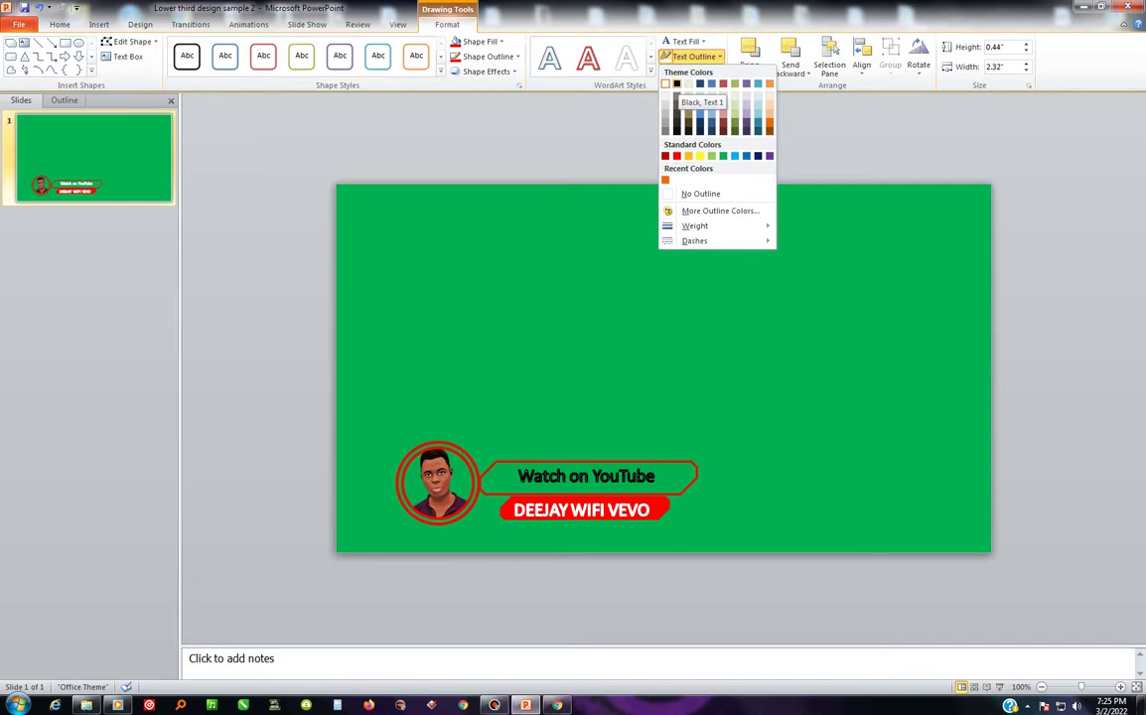
left_click(676, 84)
left_click(684, 41)
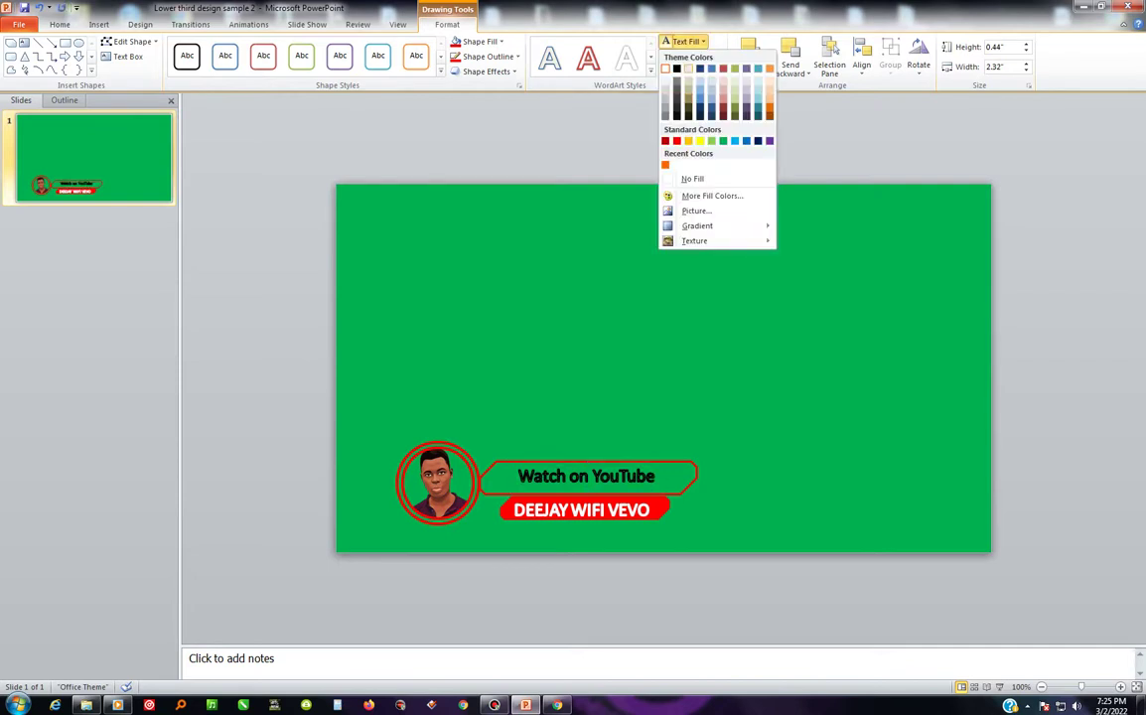
key("Escape")
key("Escape")
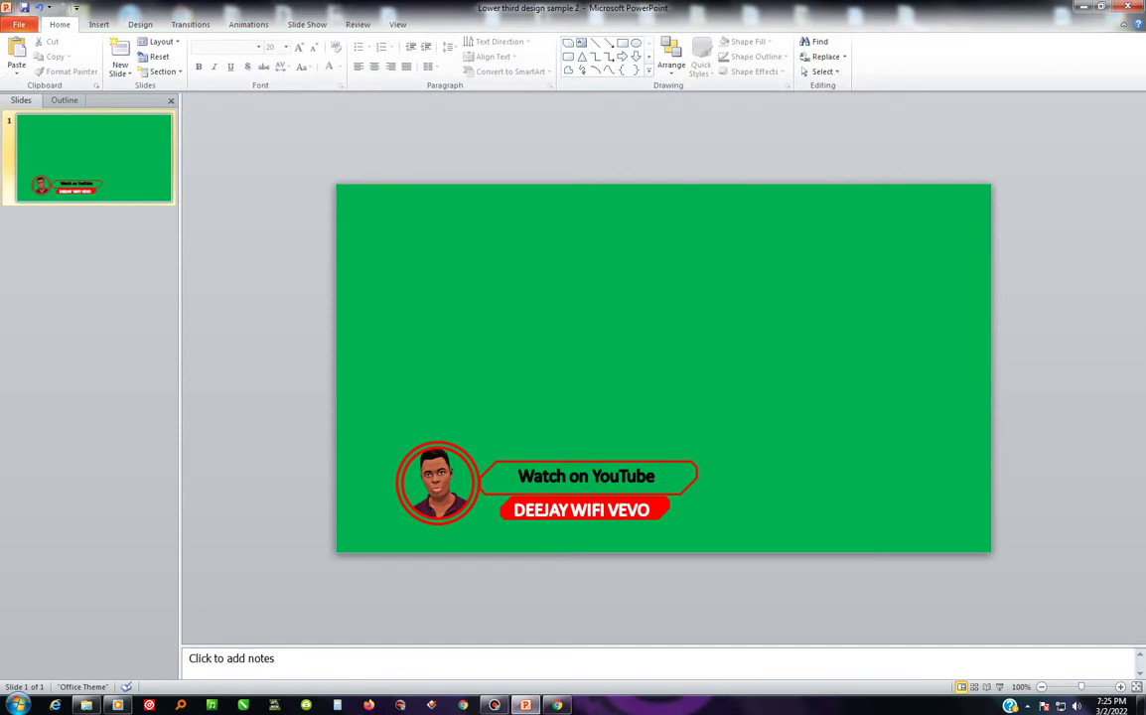
left_click(586, 476)
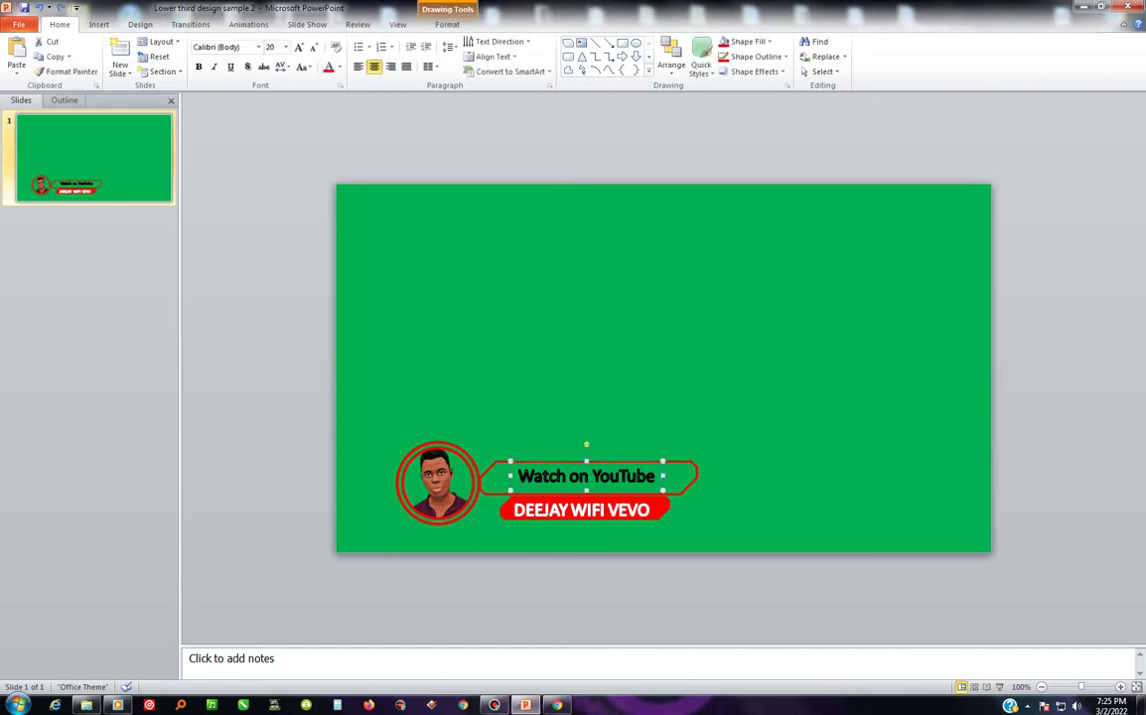
key("Escape")
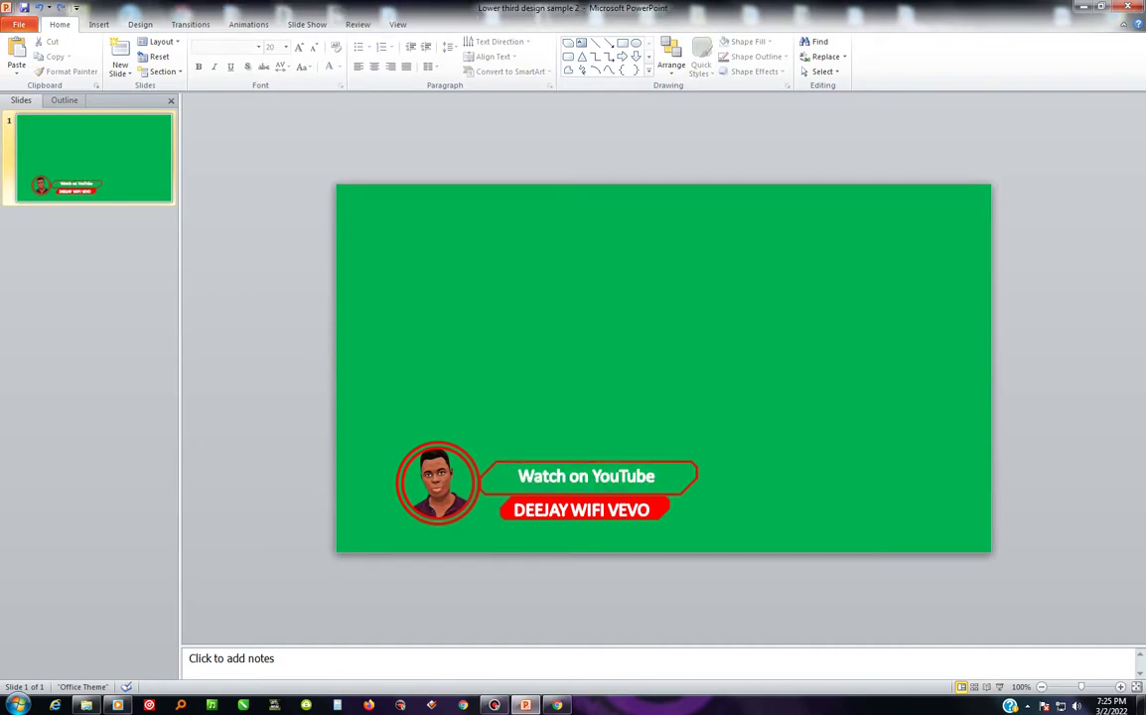
left_click(586, 476)
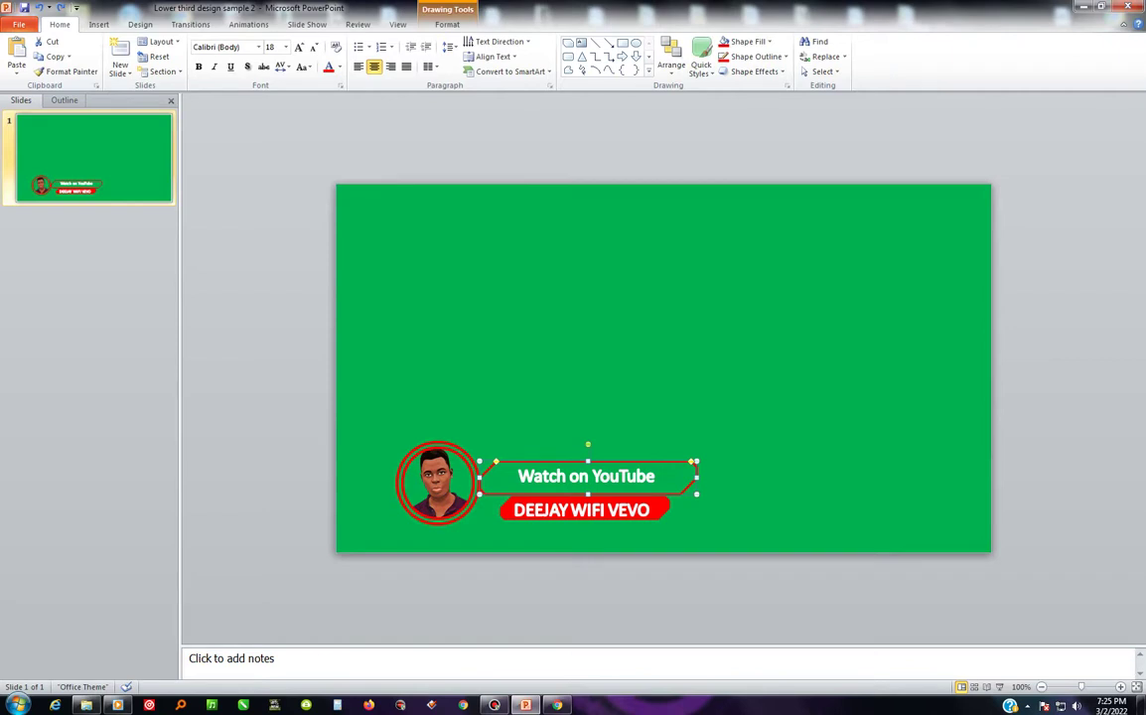
left_click_drag(781, 582, 461, 395)
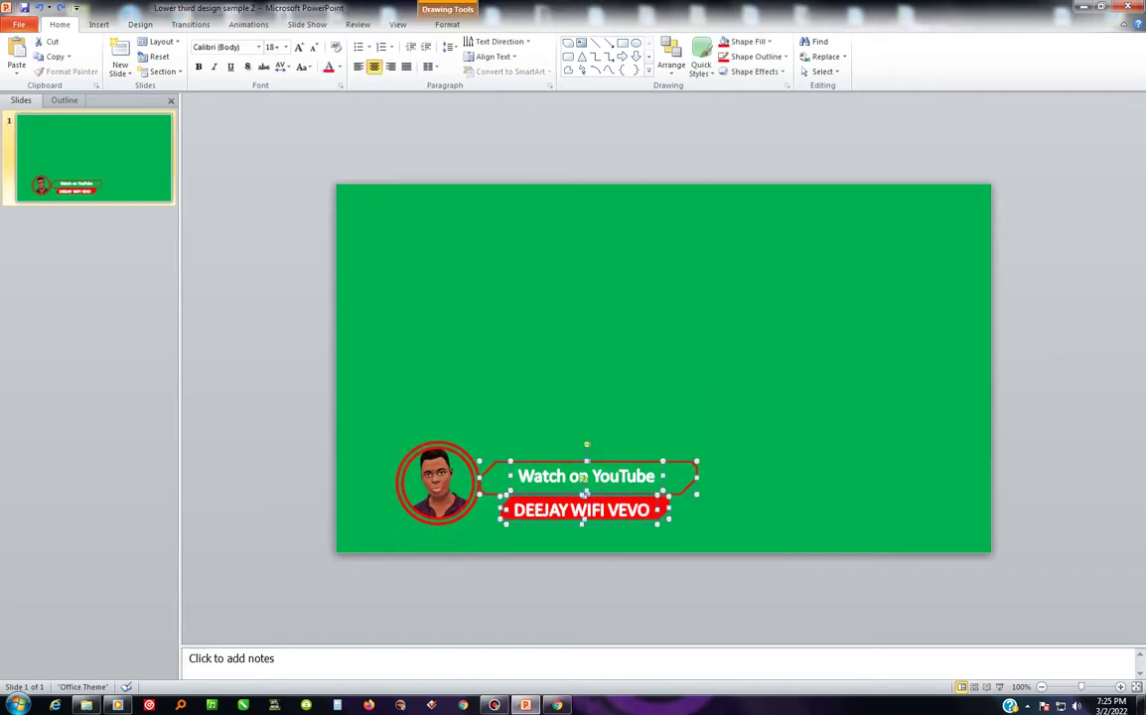
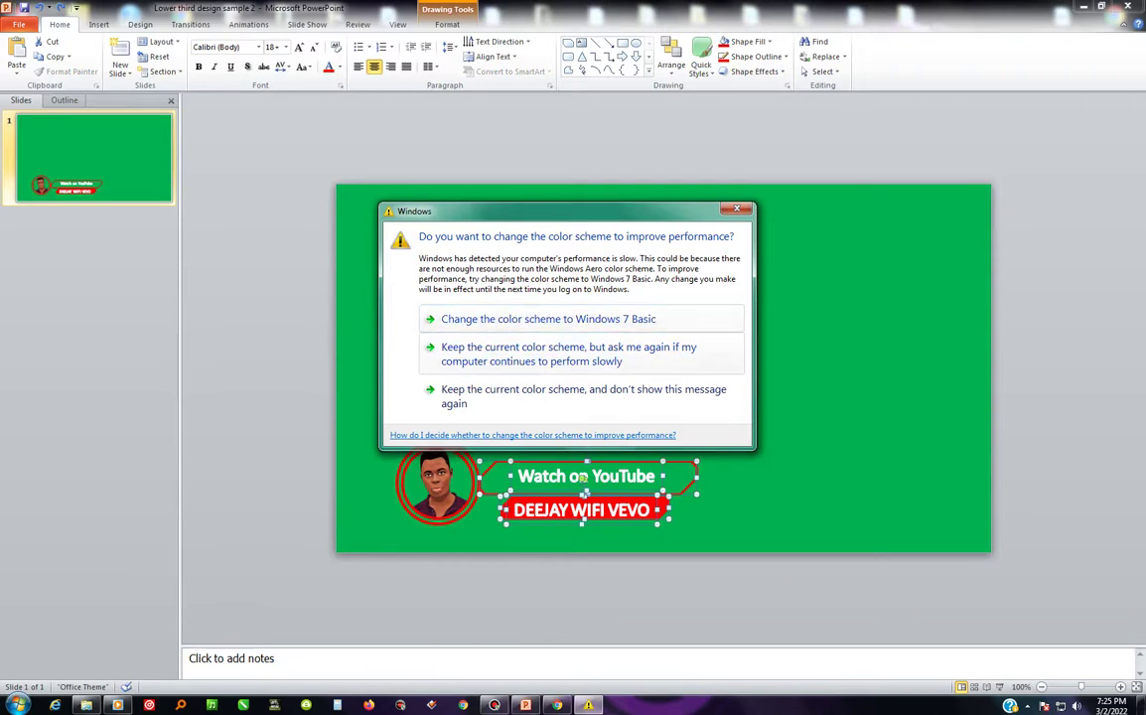
- Keep the current colour scheme, then try narrowing both text boxes and undo the change
key("Tab")
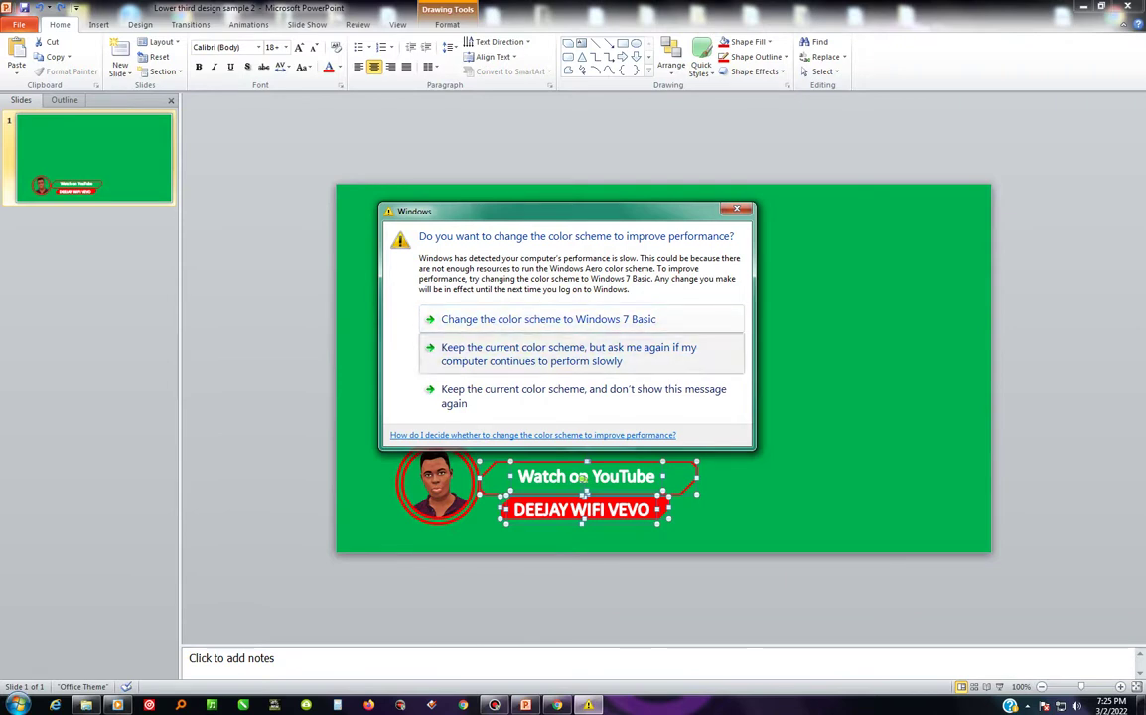
key("Return")
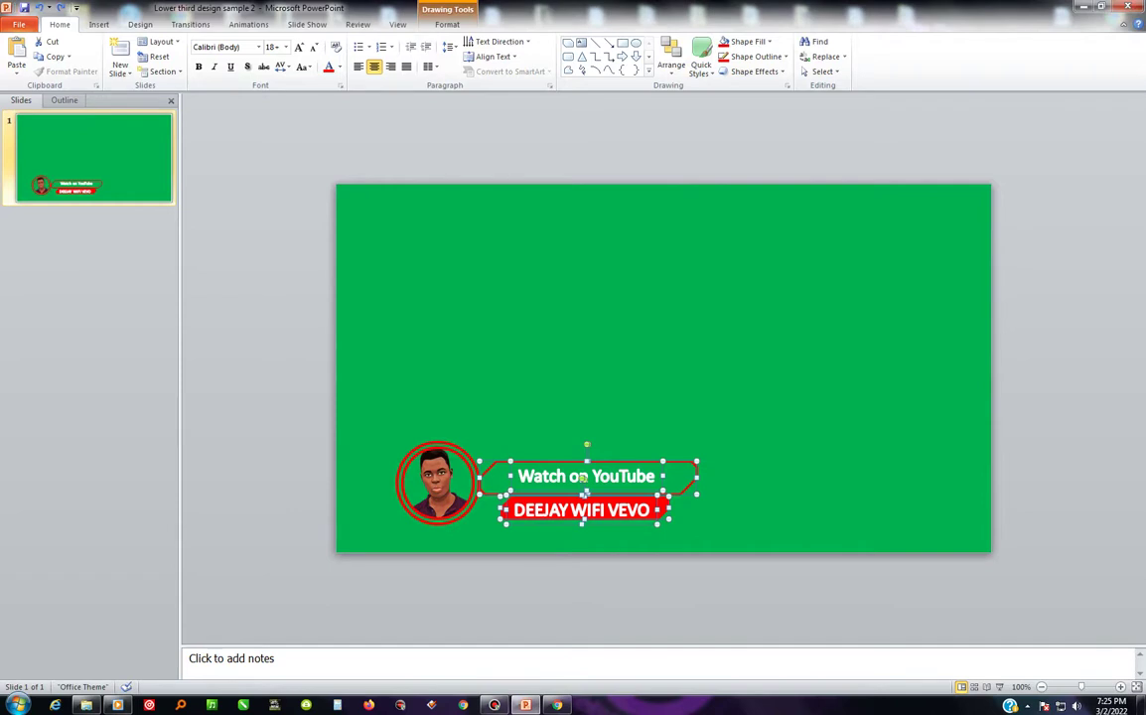
left_click_drag(730, 568, 466, 397)
left_click_drag(585, 477, 573, 481)
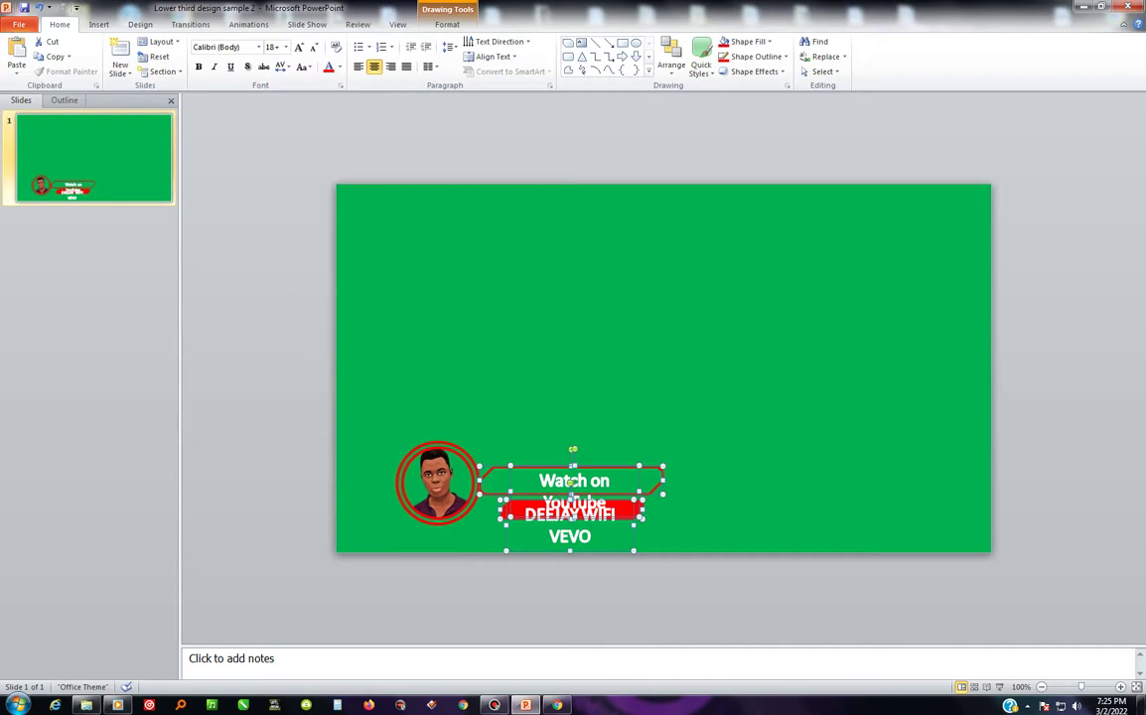
key("ctrl+z")
key("Escape")
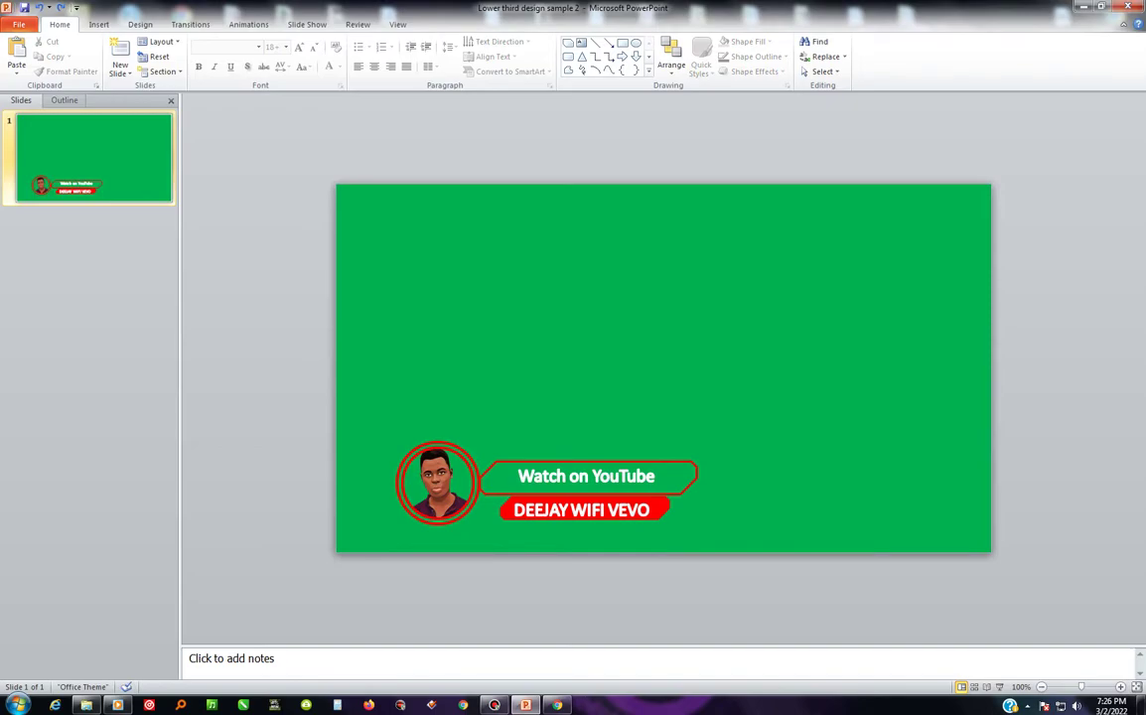
key("F5")
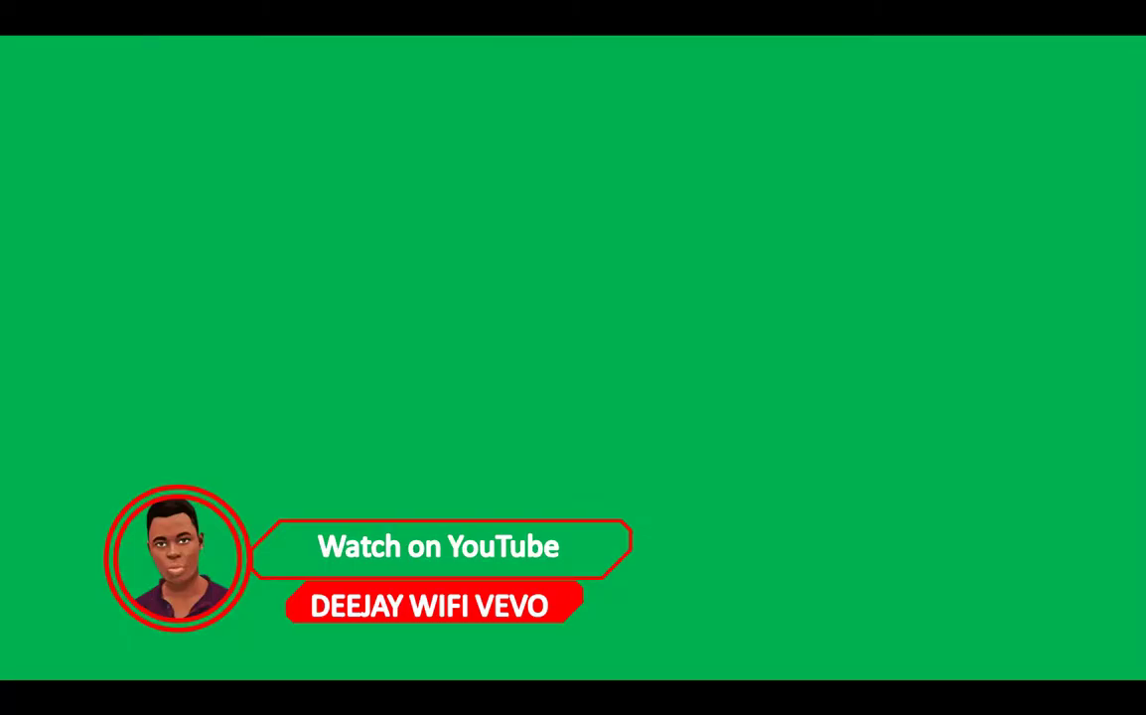
key("Escape")
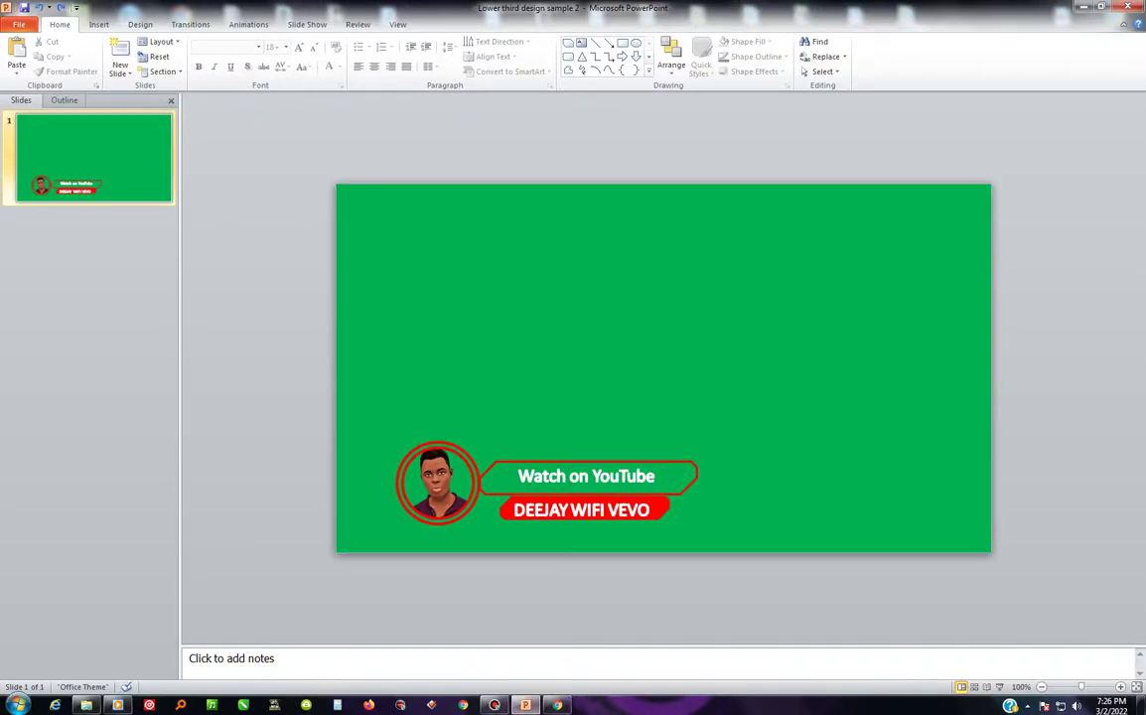
left_click_drag(361, 291, 854, 567)
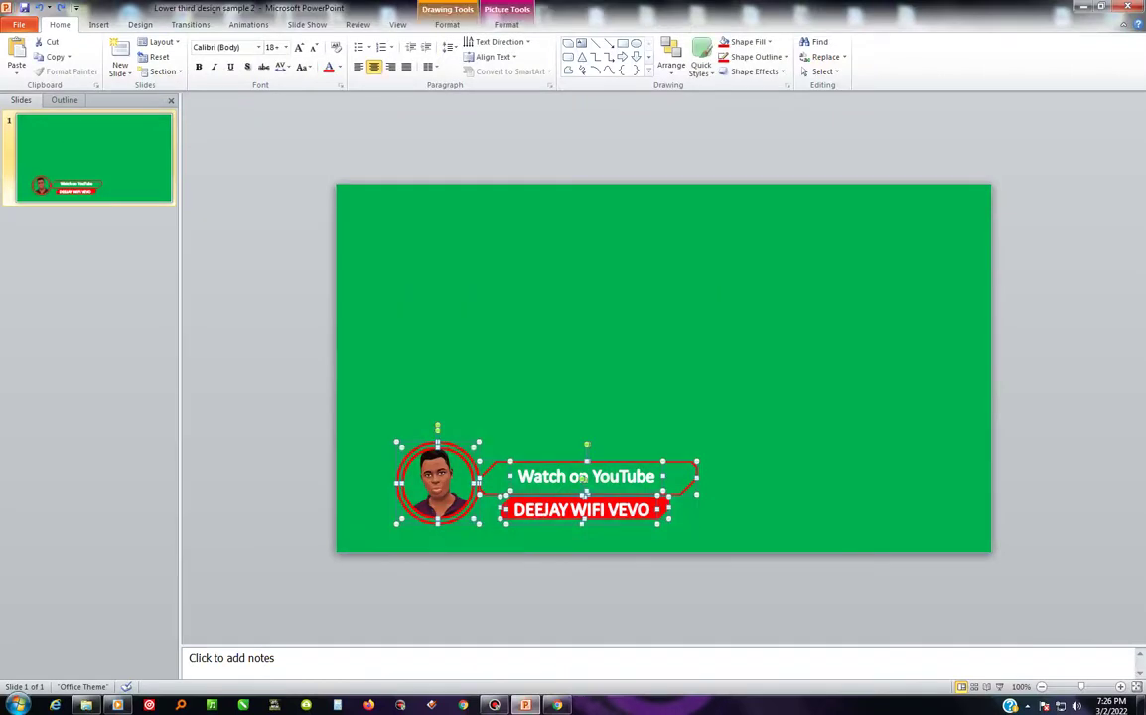
key("Escape")
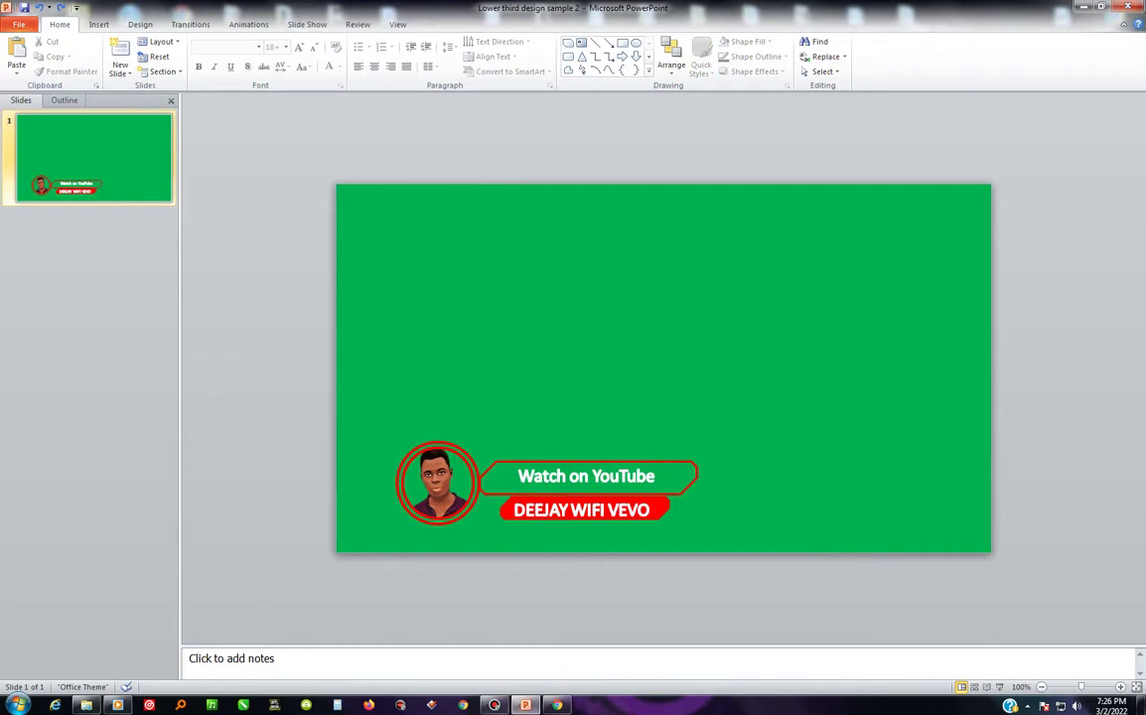
left_click_drag(341, 353, 883, 631)
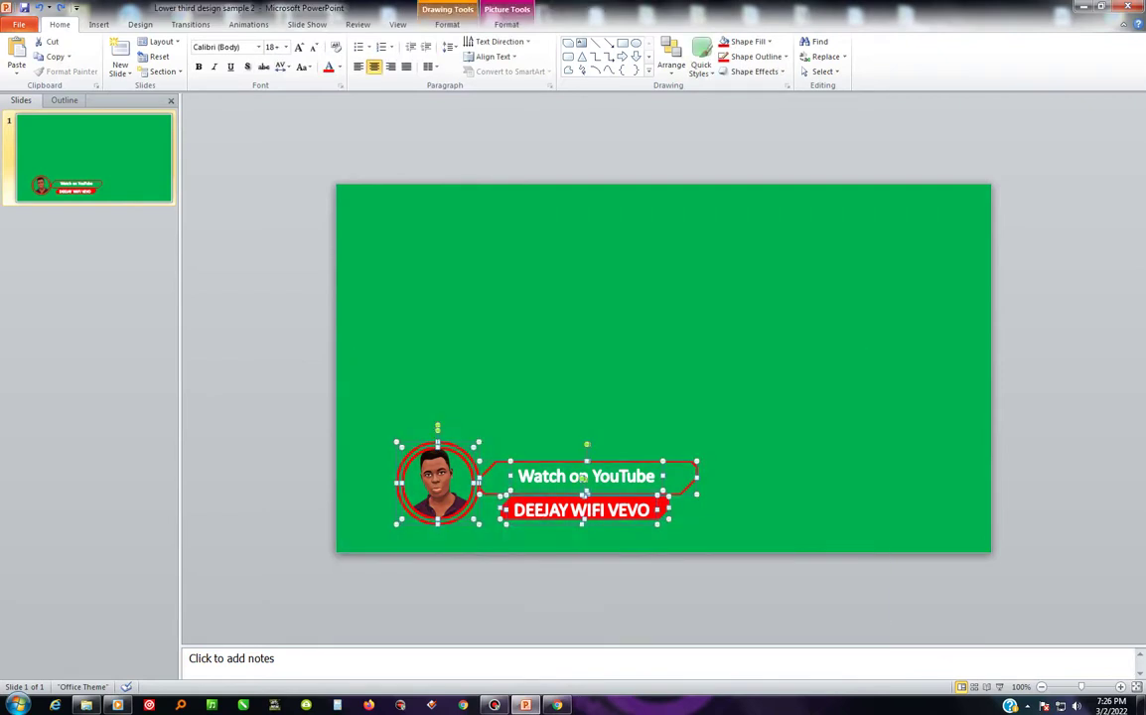
key("Escape")
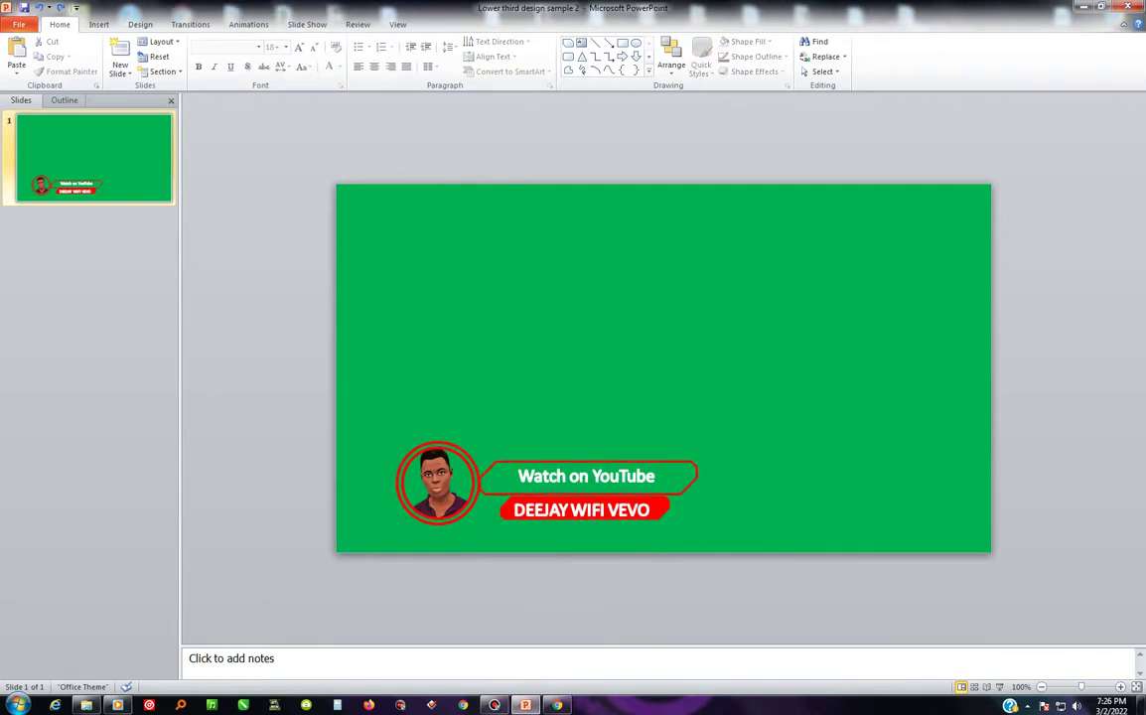
key("Tab")
key("Tab")
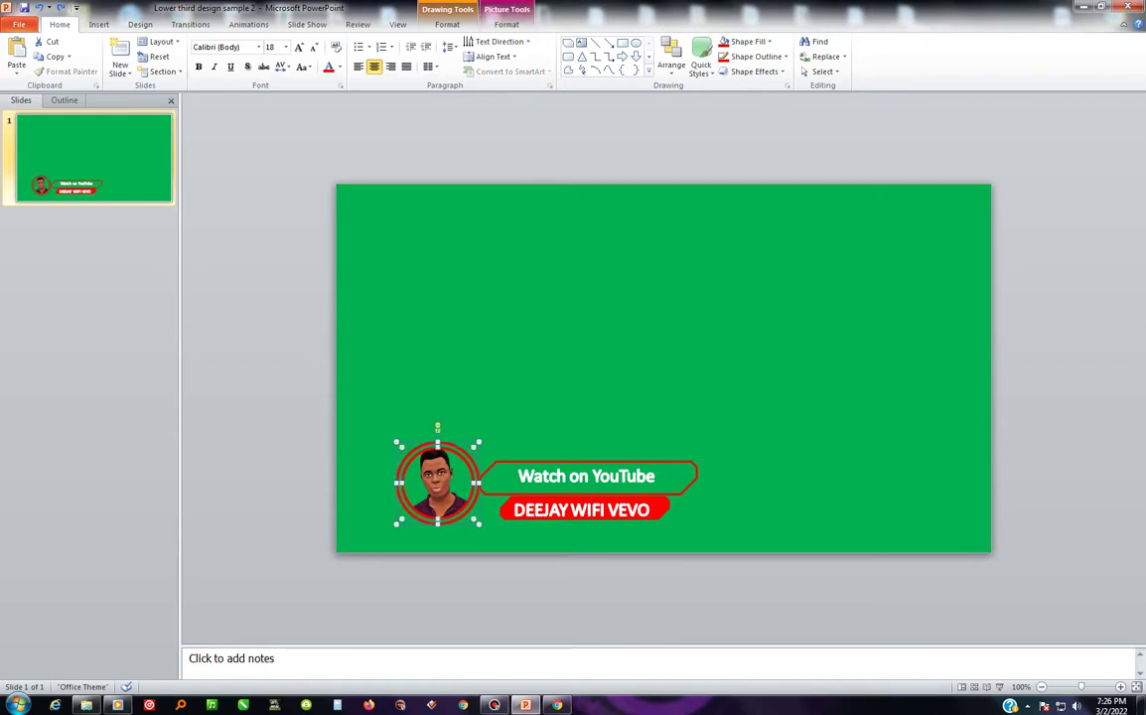
key("Escape")
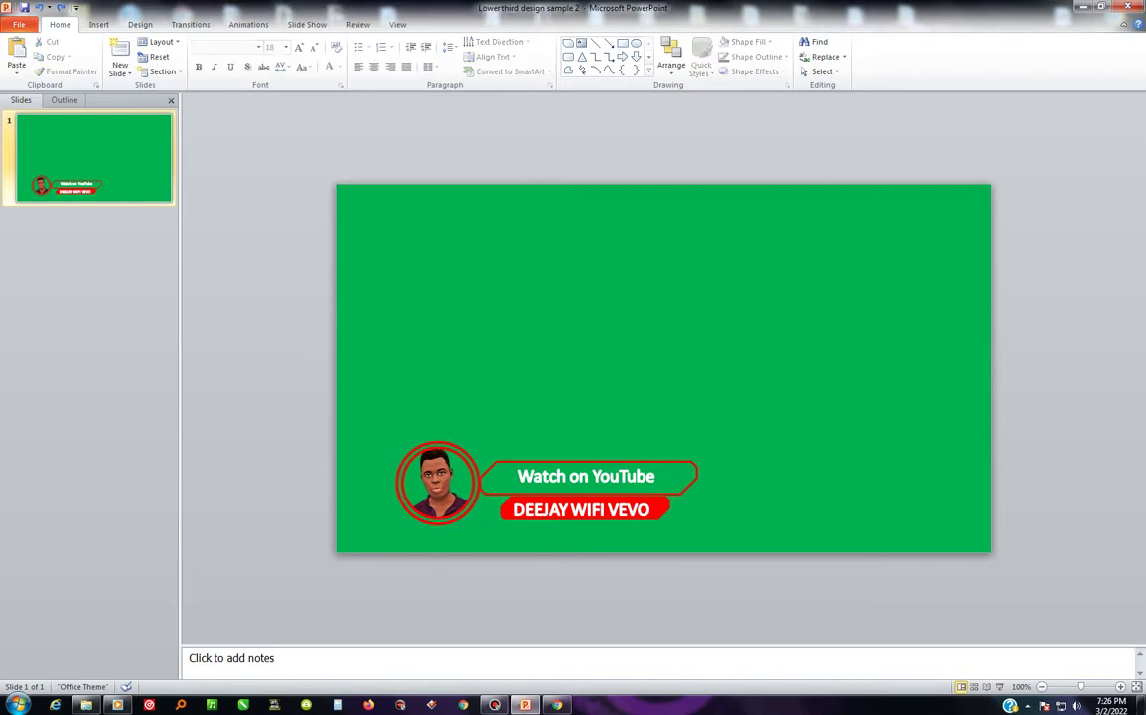
key("Tab")
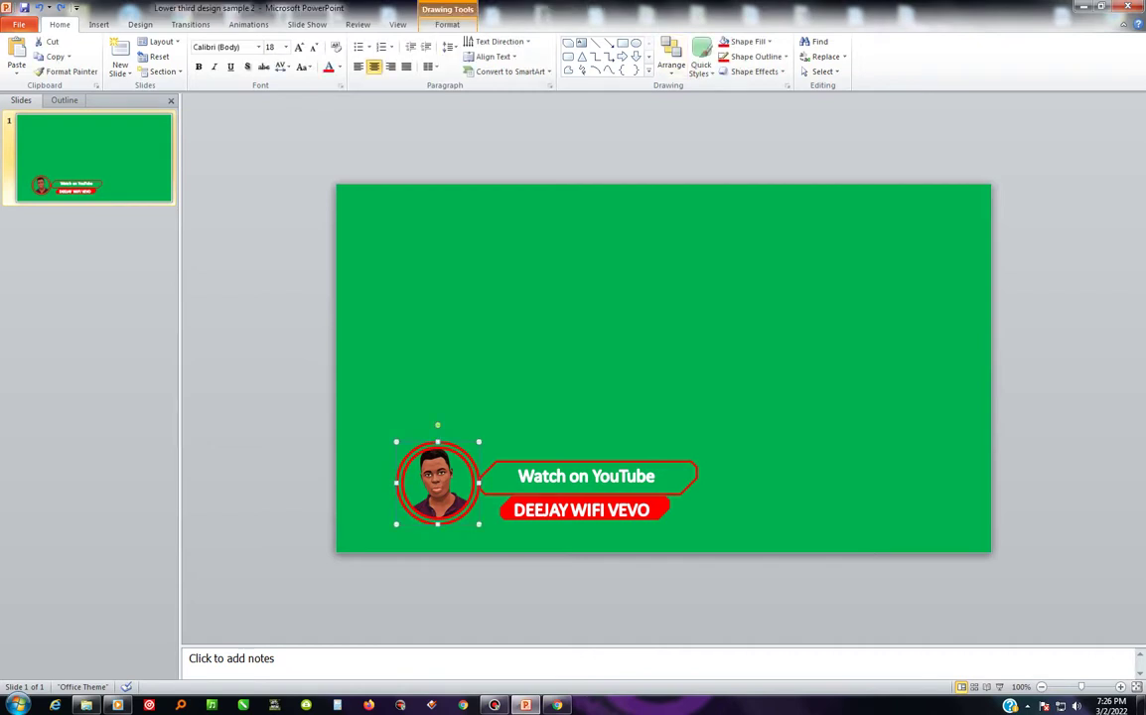
- Give the portrait circle a Dissolve In entrance effect
left_click(447, 24)
key("alt+a")
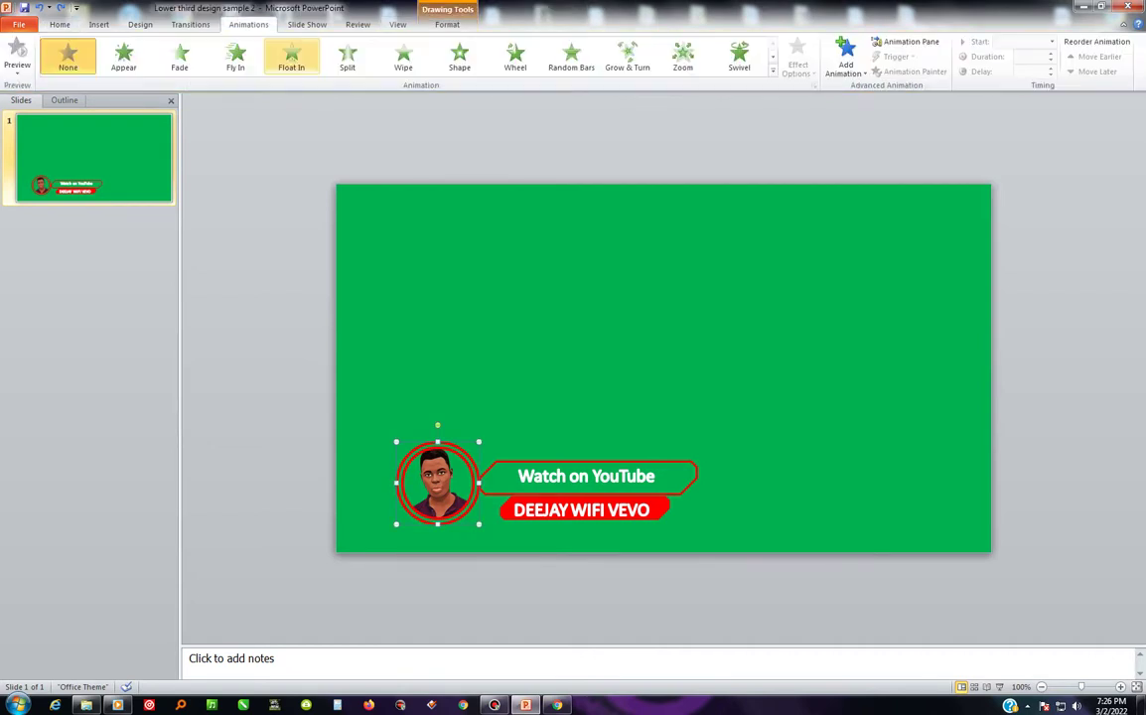
key("alt+a")
key("a")
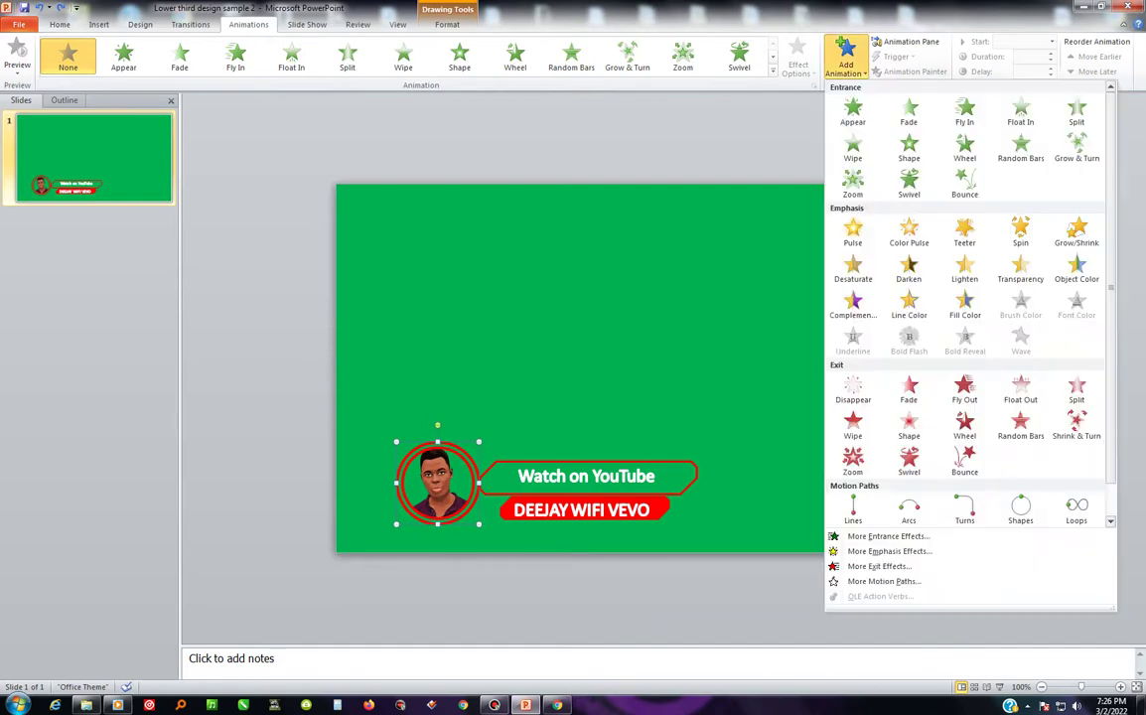
key("e")
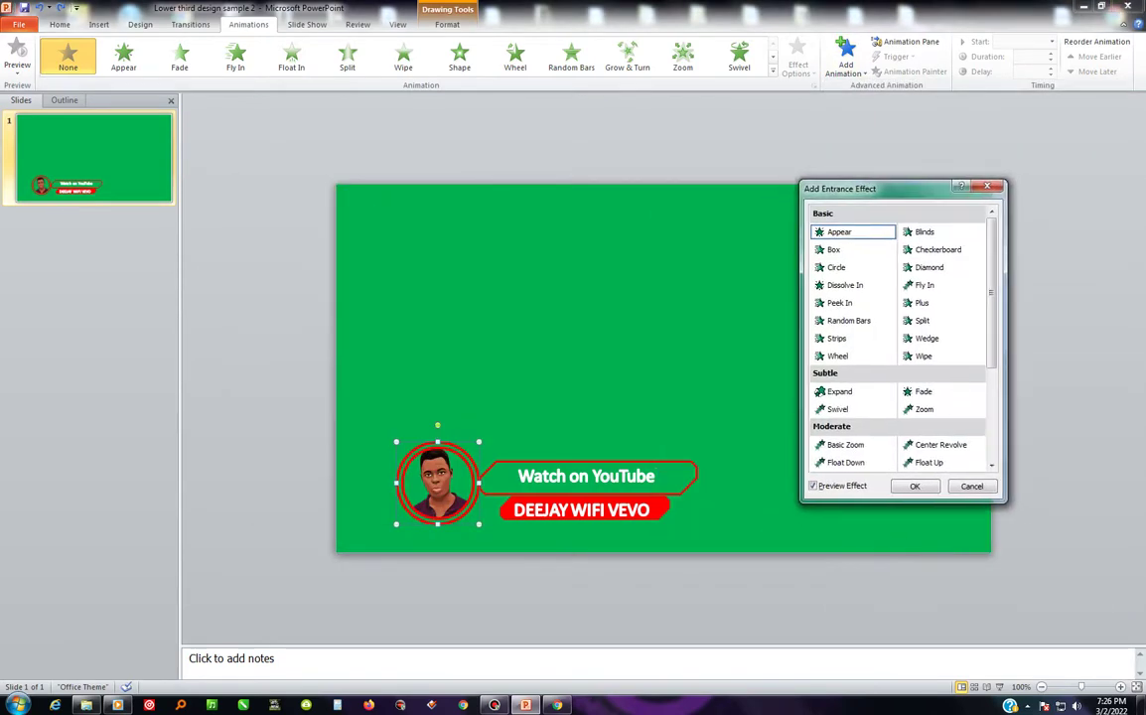
left_click(846, 285)
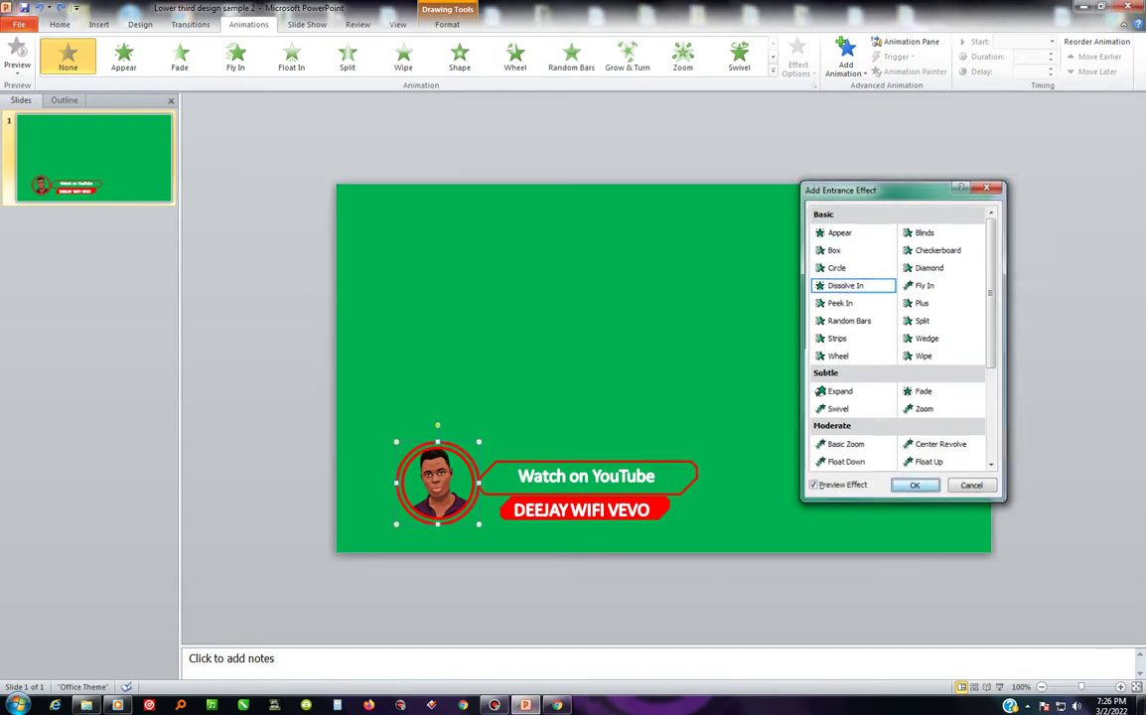
left_click(915, 486)
- Set the dissolve to start After Previous, lasting 1 second with a 0.50-second delay
left_click(1052, 41)
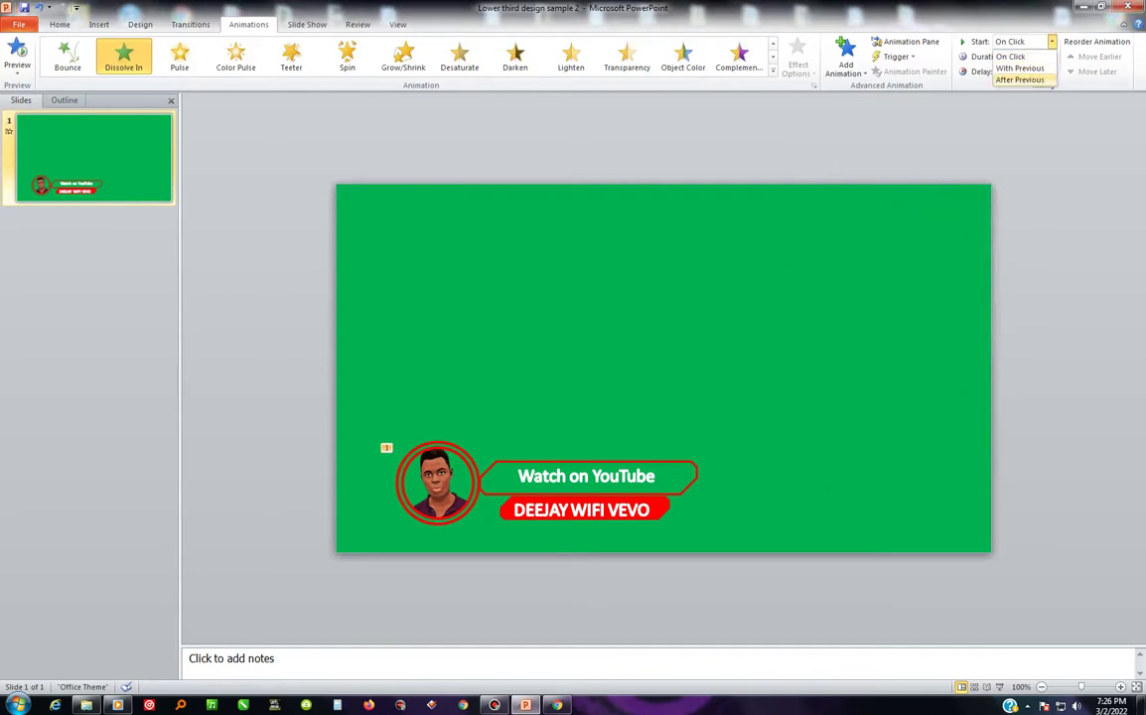
left_click(1020, 80)
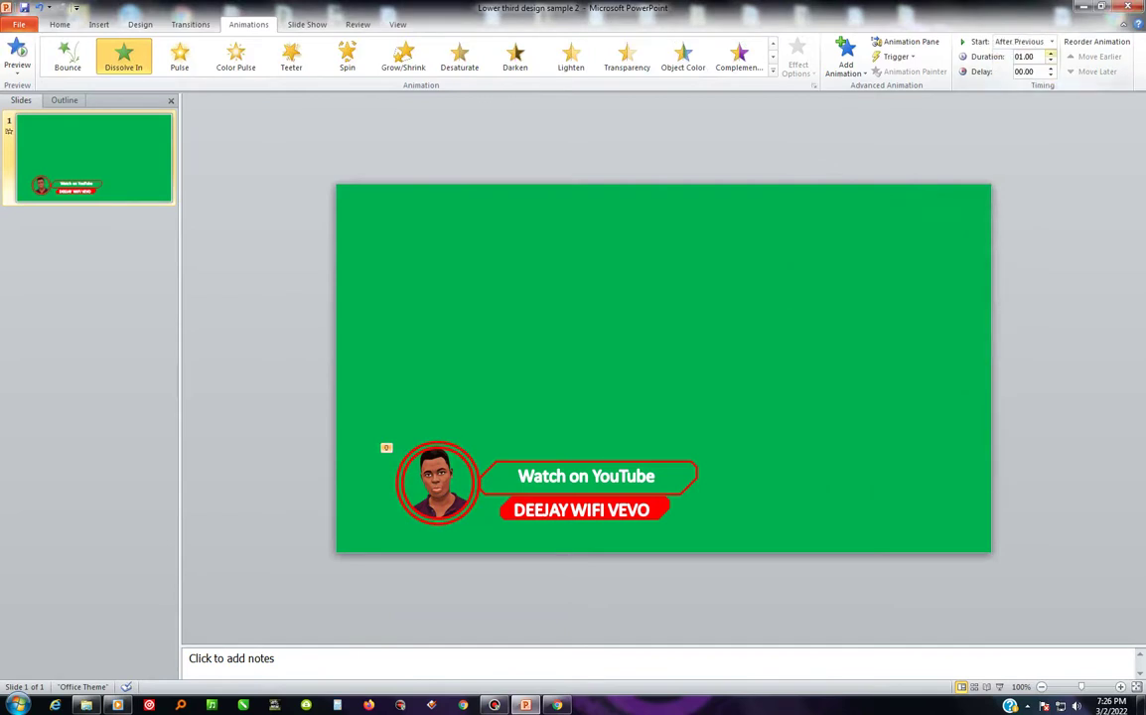
left_click(1051, 53)
left_click(1051, 68)
left_click(1051, 67)
left_click(906, 42)
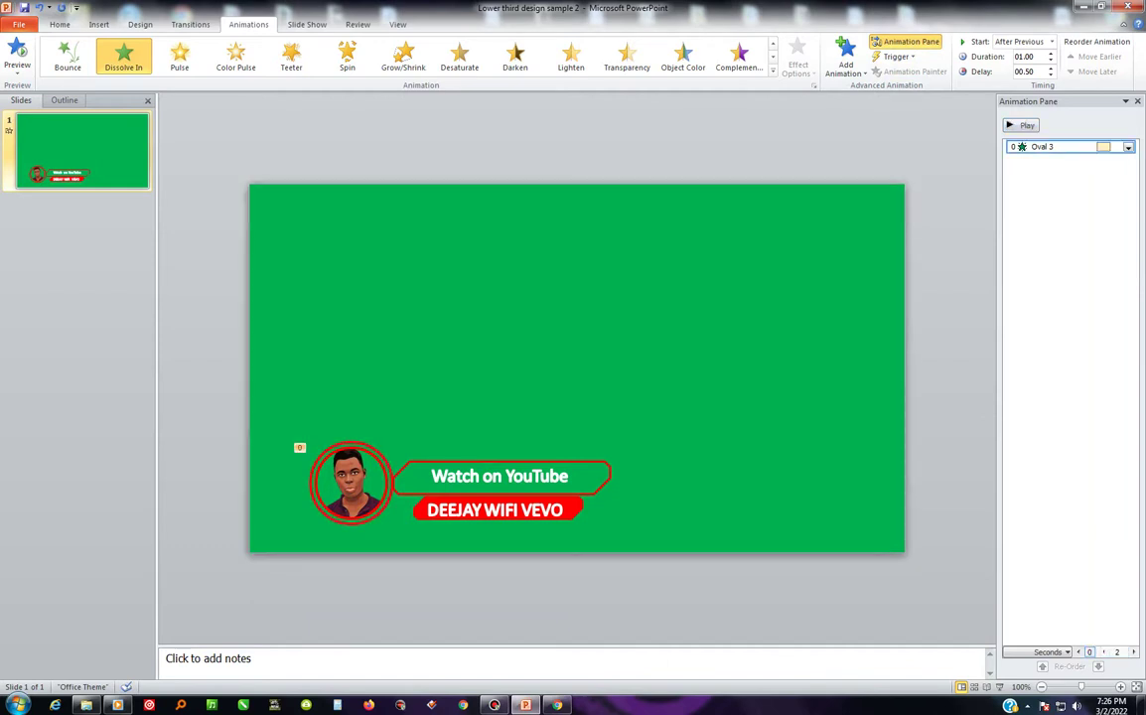
- Add a Dissolve In entrance effect to the photo circle, Oval 4
left_click(350, 482)
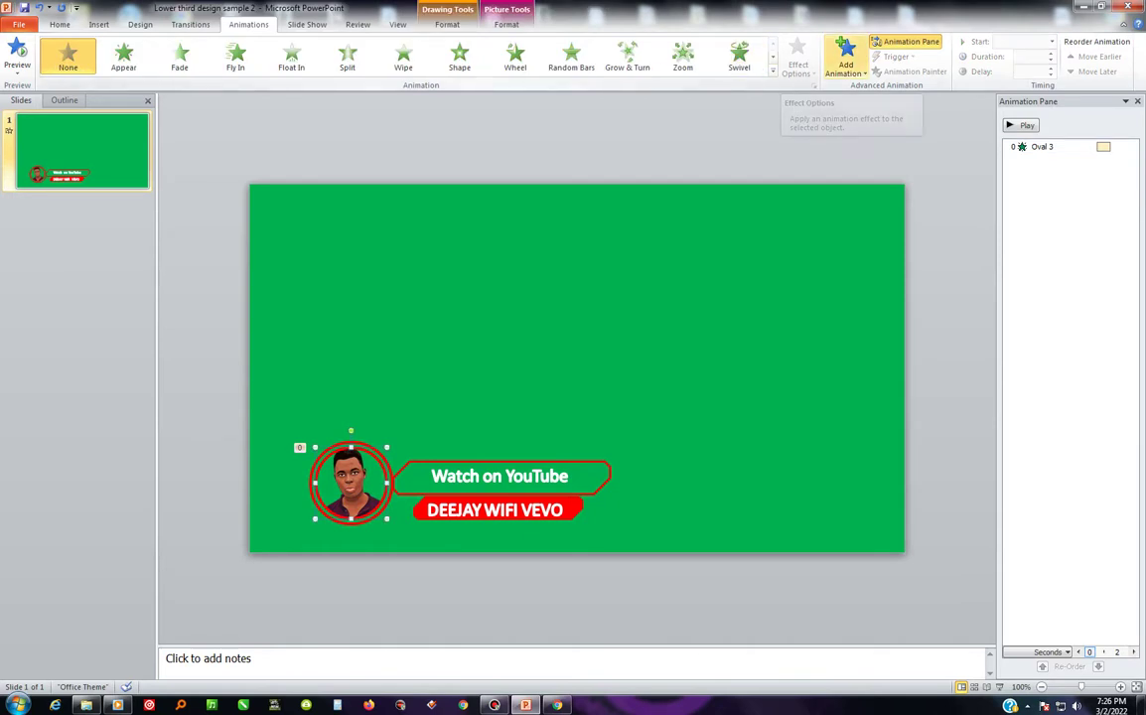
left_click(846, 58)
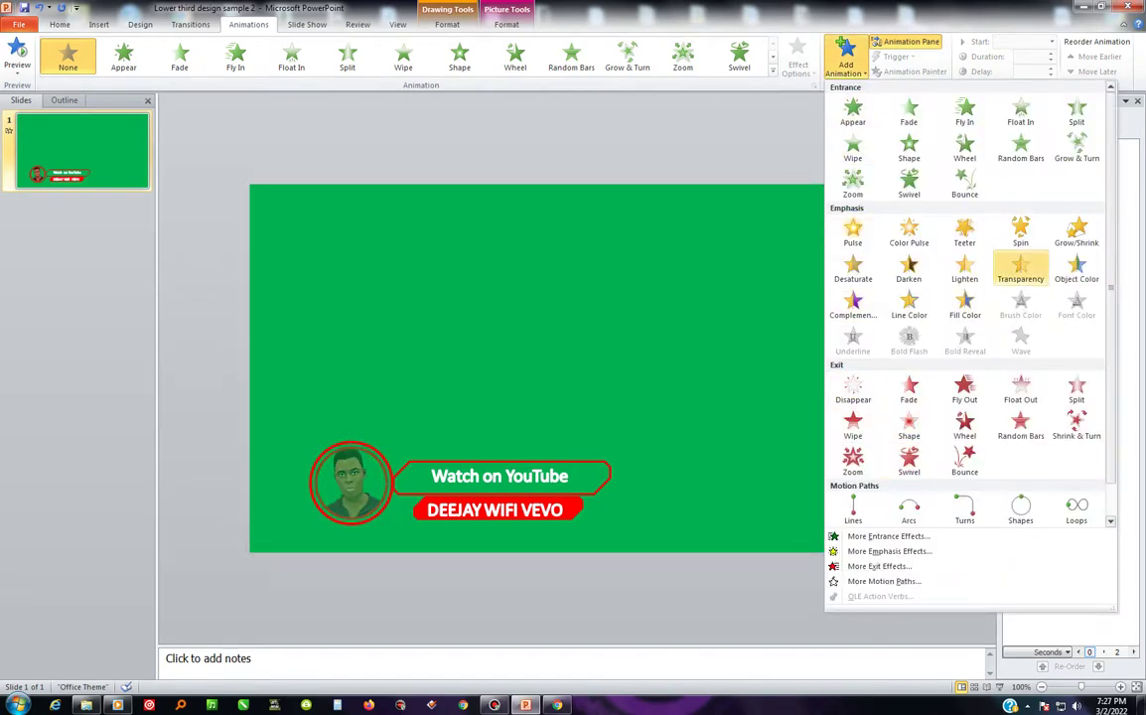
left_click(887, 536)
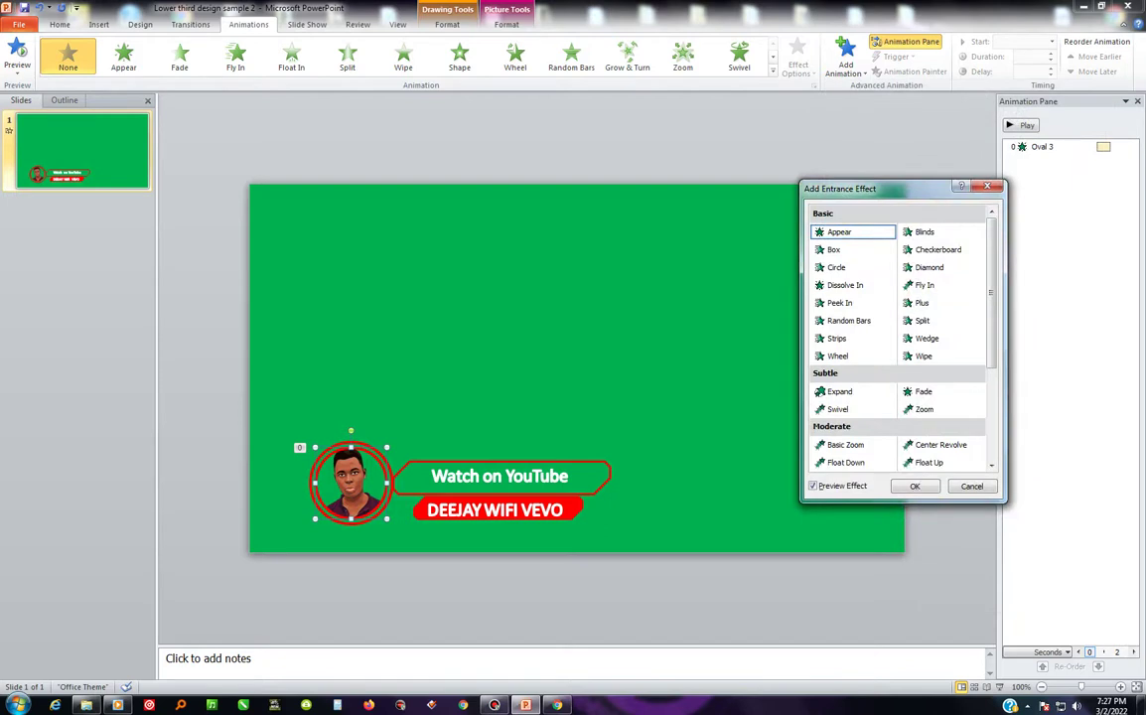
left_click(845, 285)
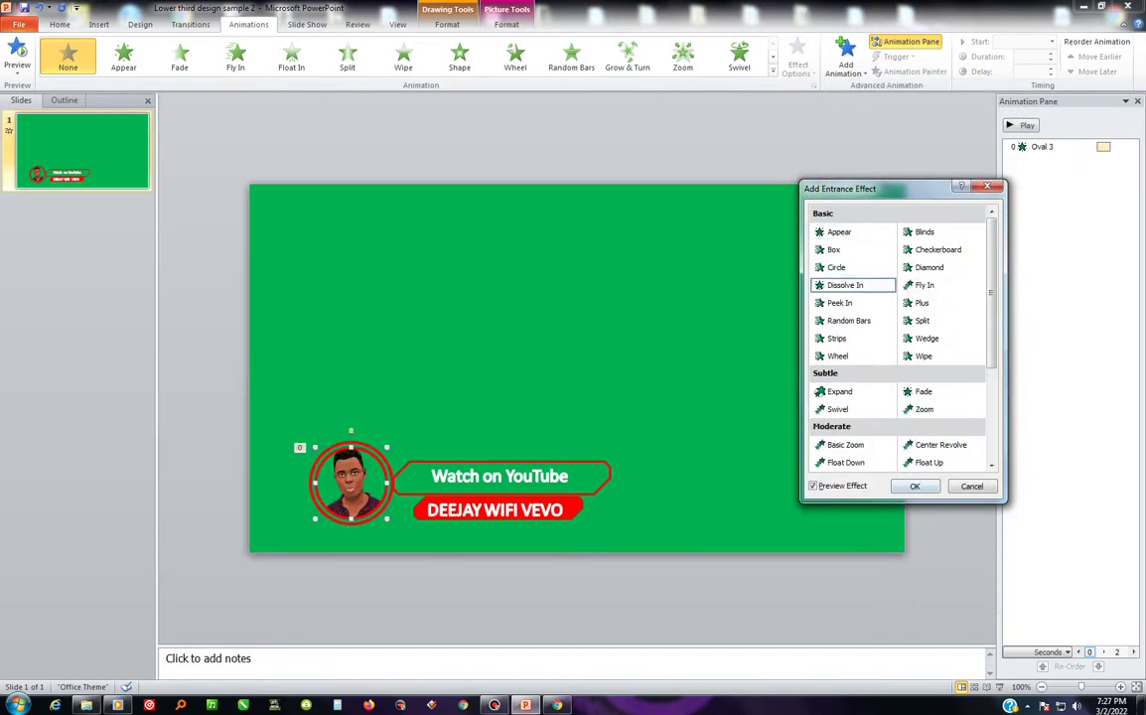
left_click(915, 486)
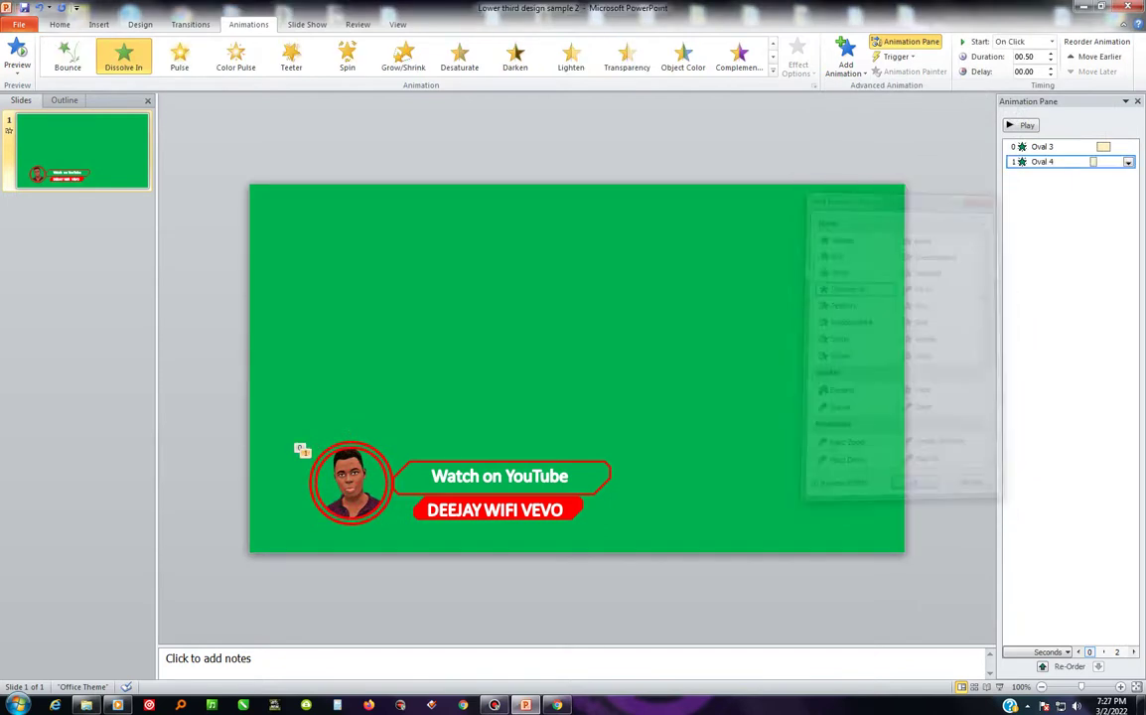
- Set Oval 4 to start After Previous, 1 second long with a 0.50-second delay, and preview
left_click(1052, 42)
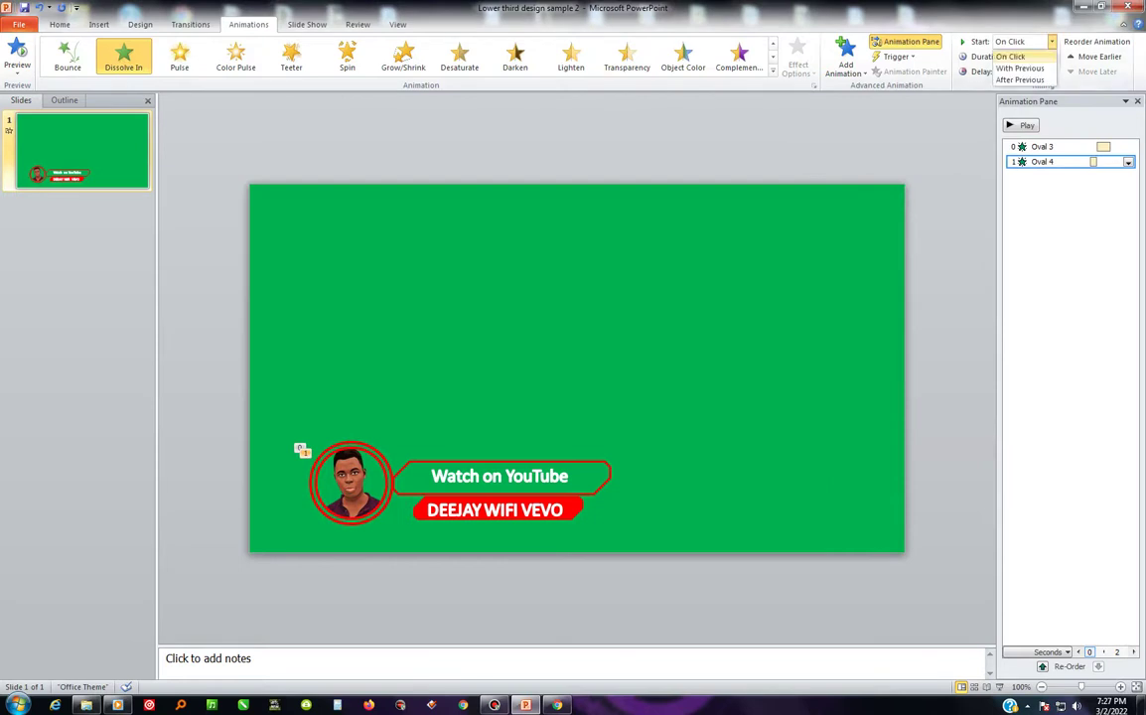
left_click(1021, 80)
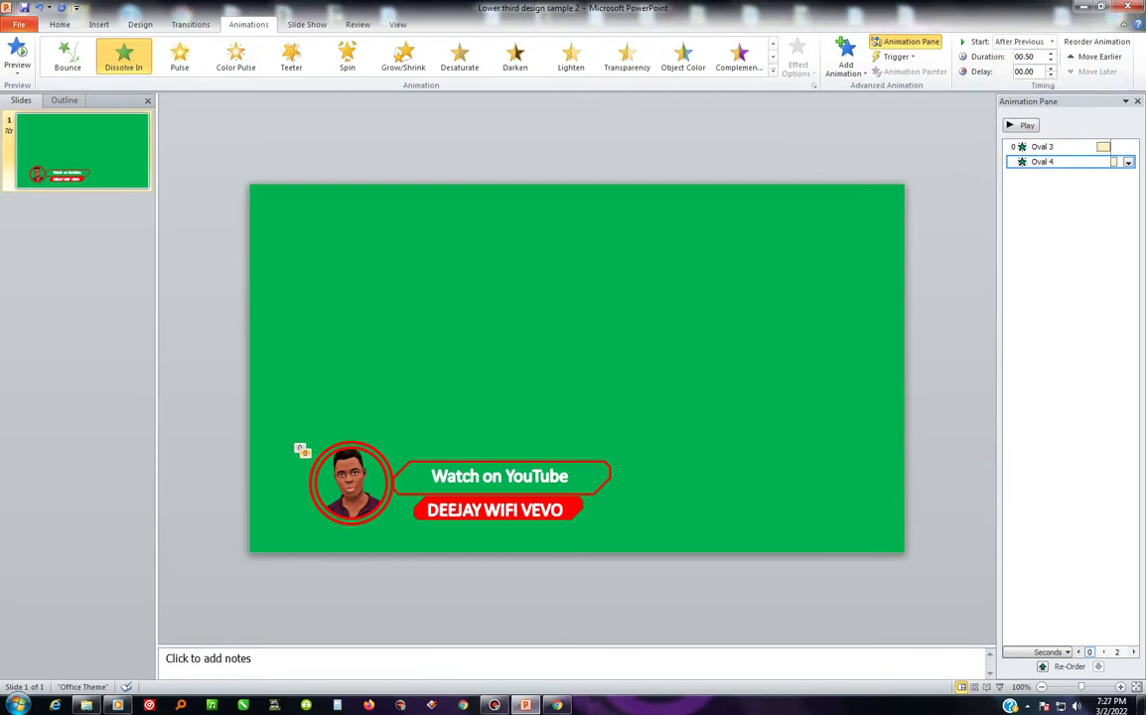
left_click(1051, 53)
left_click(1051, 68)
left_click(1051, 68)
left_click(1023, 125)
left_click(350, 482)
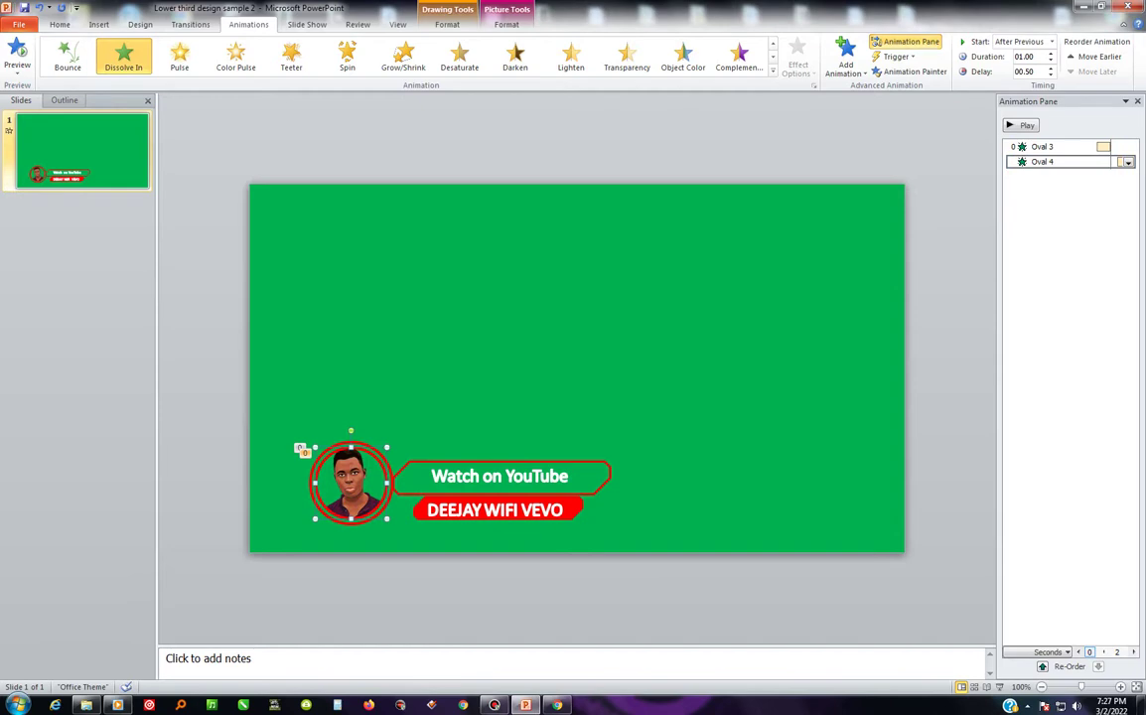
- Add a Teeter emphasis effect to the portrait circle
left_click(846, 57)
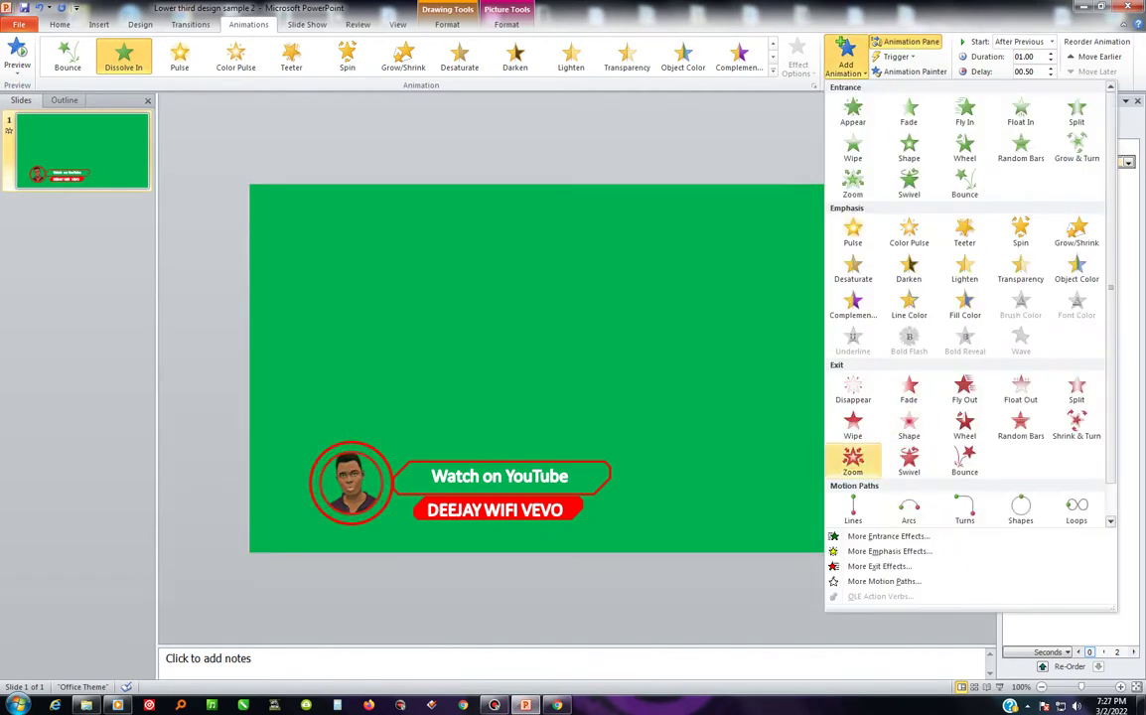
left_click(889, 551)
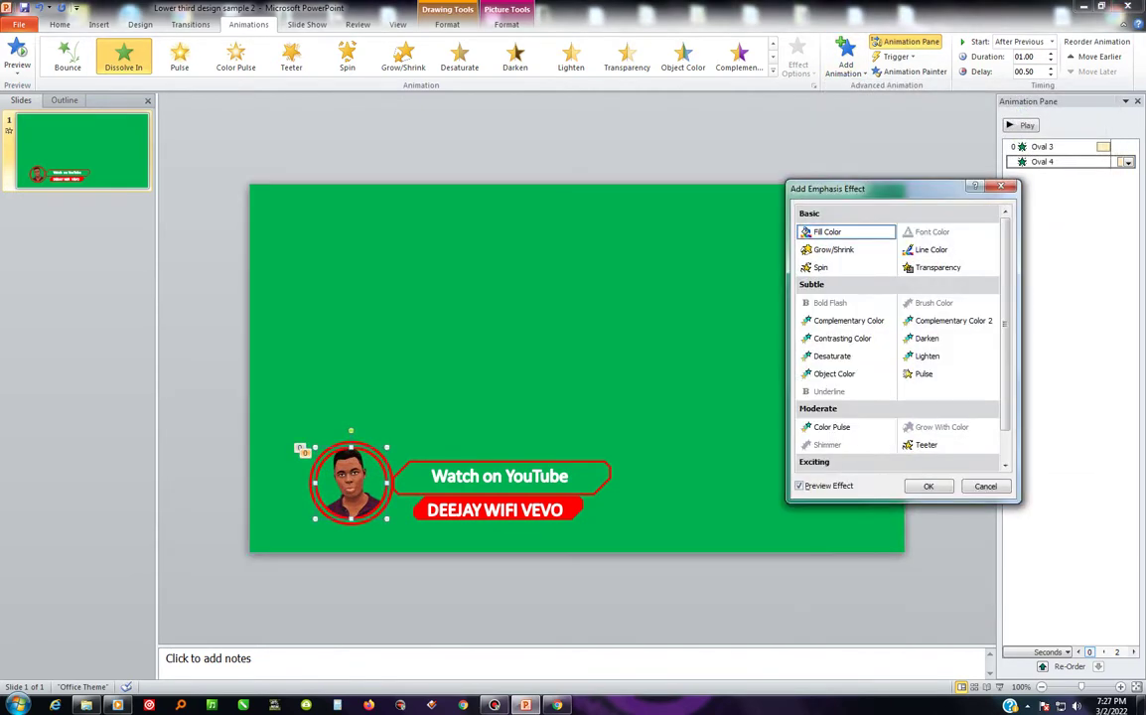
left_click_drag(889, 188, 830, 182)
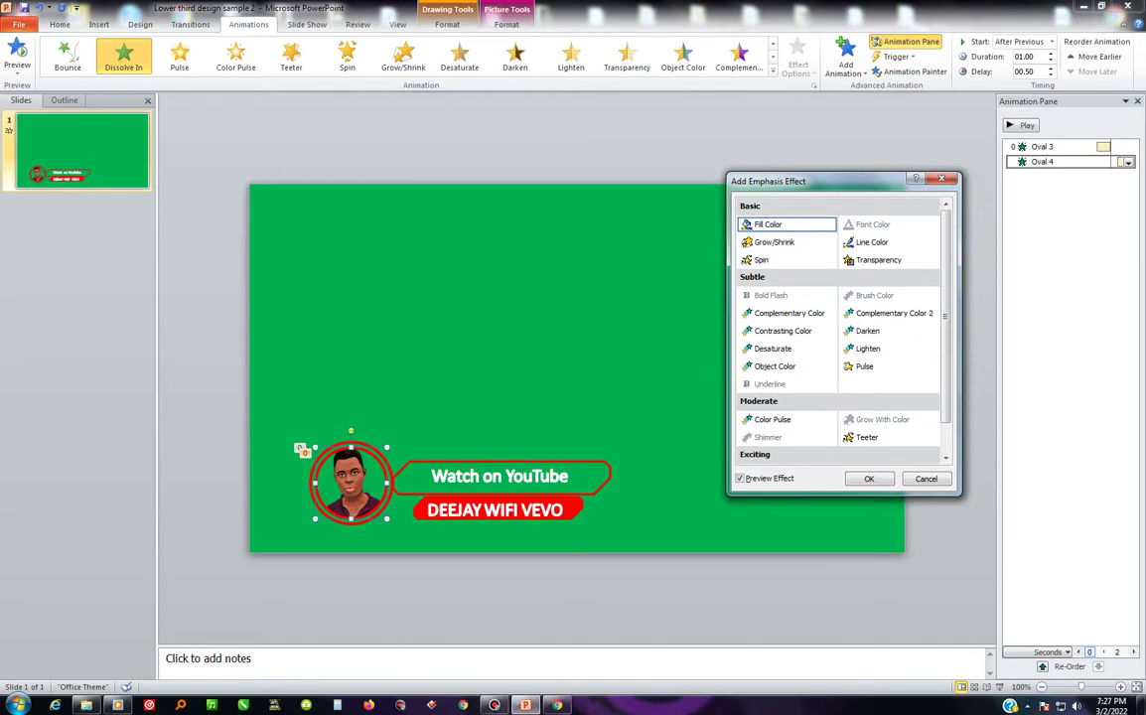
left_click(866, 437)
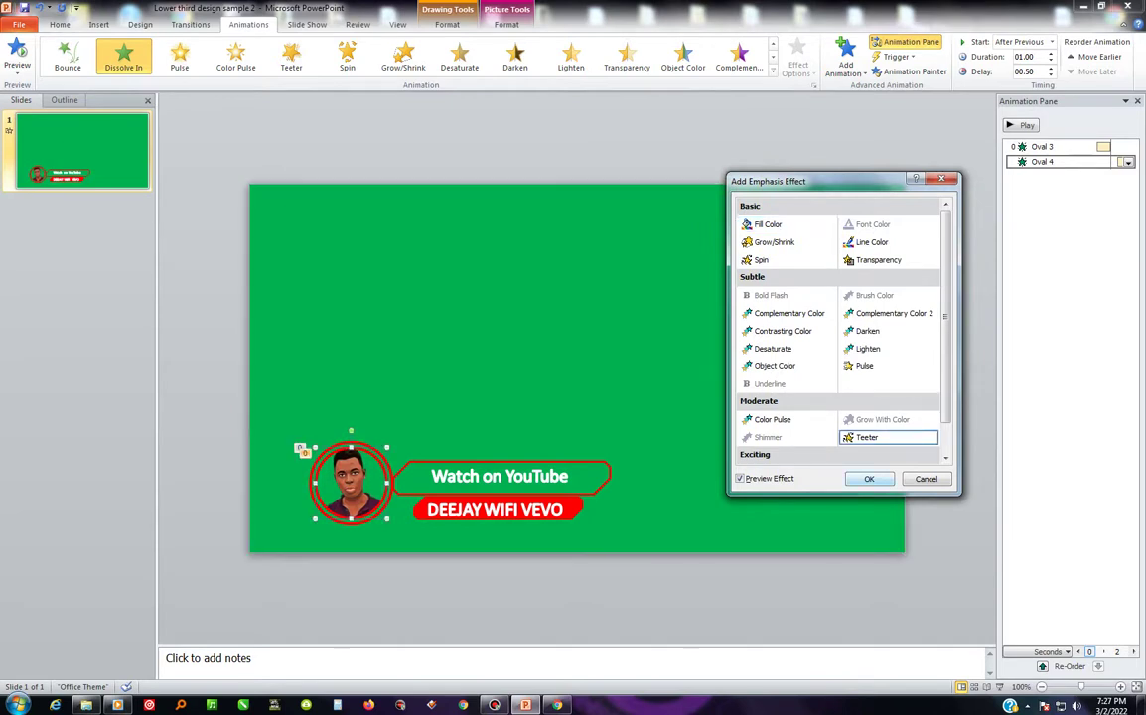
left_click(869, 479)
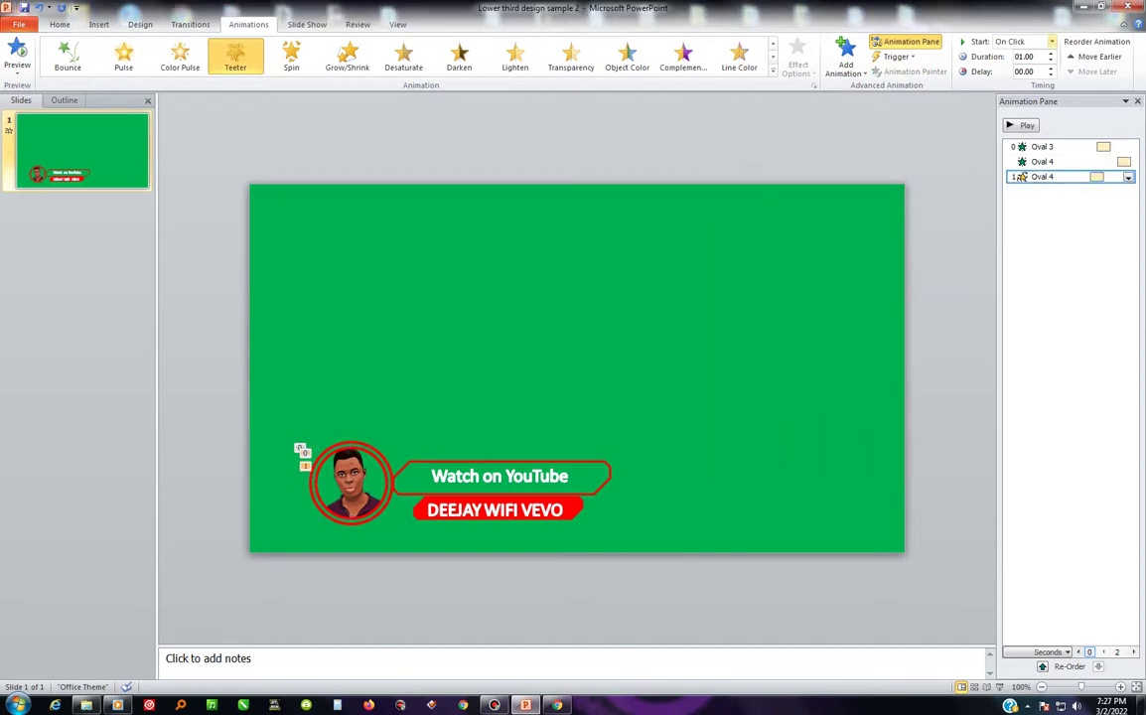
- Set the teeter to start After Previous and lengthen it to 2 seconds, previewing along the way
left_click(1052, 42)
left_click(1021, 79)
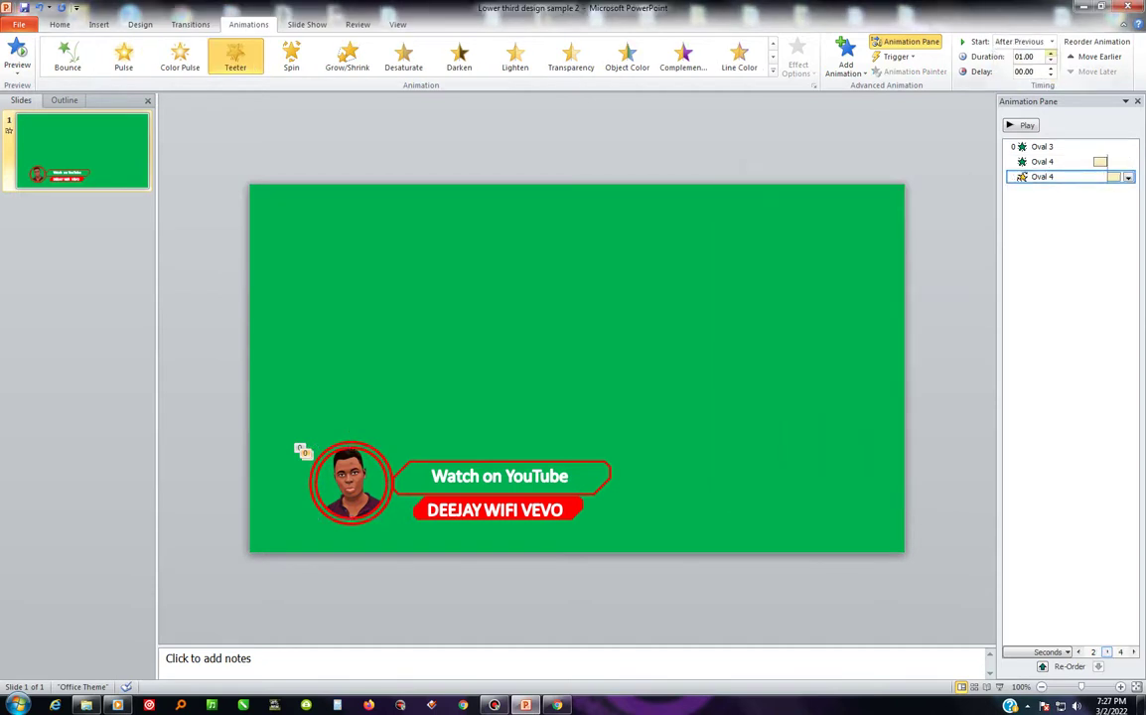
left_click(1051, 53)
left_click(1051, 53)
left_click(1022, 125)
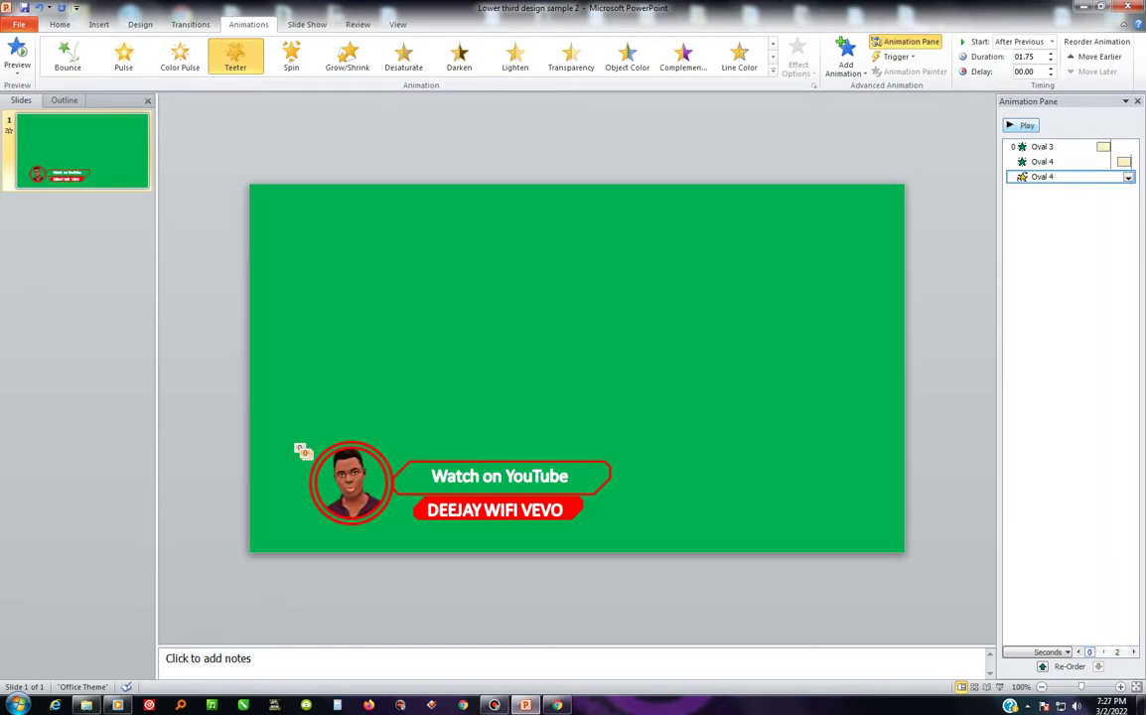
left_click(1052, 53)
key("Escape")
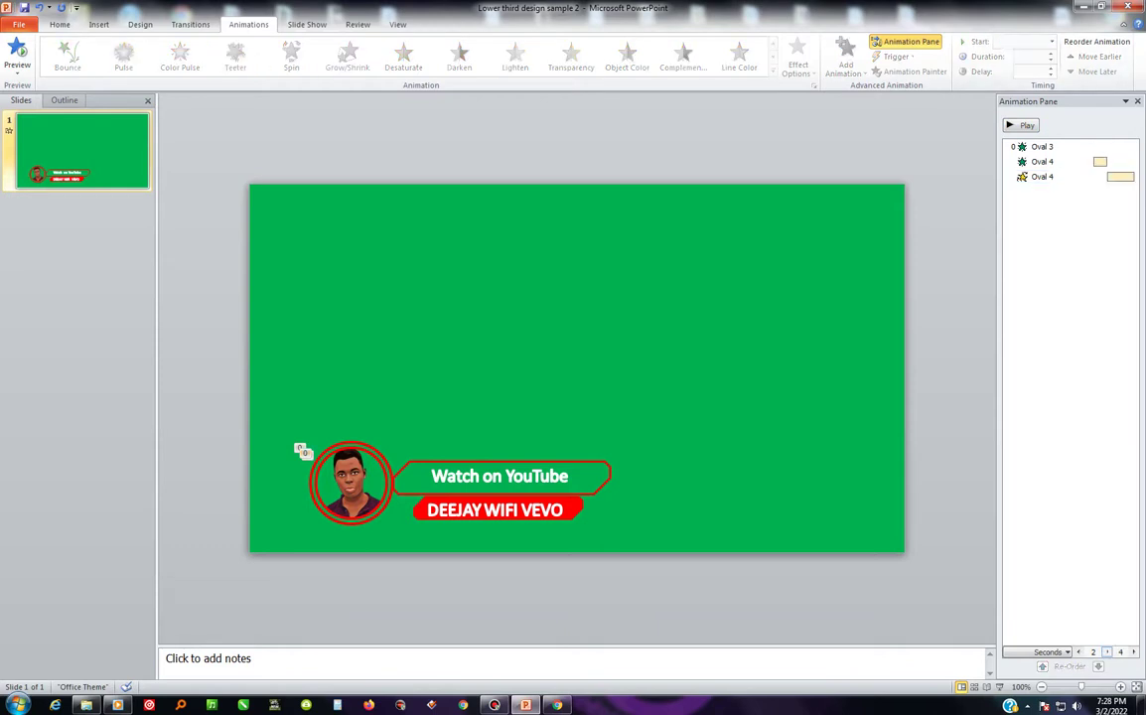
- Select the hexagon banner and preview the Peek In and Random Bars entrances
left_click(500, 476)
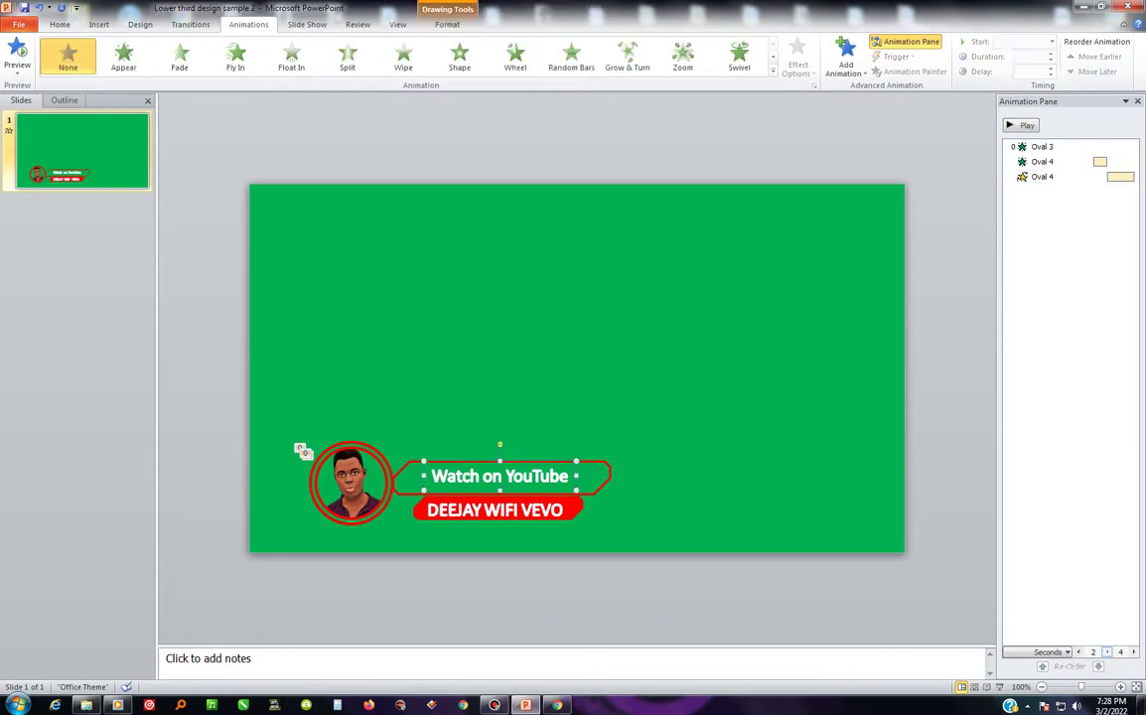
left_click(501, 462)
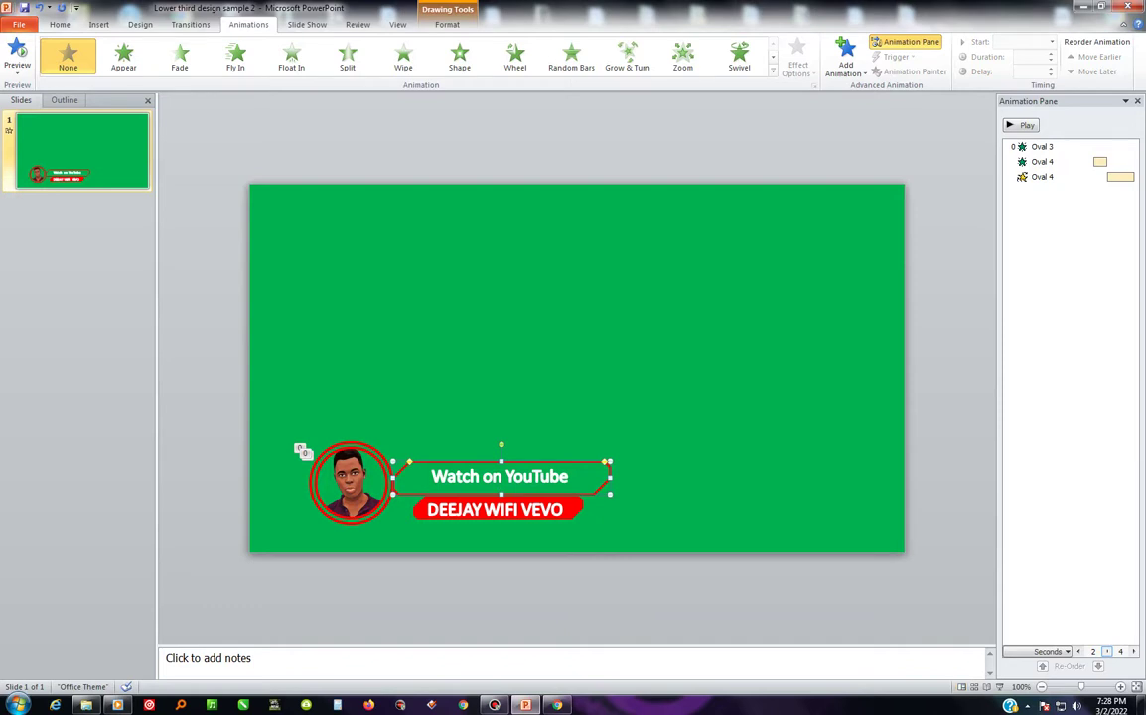
left_click(845, 62)
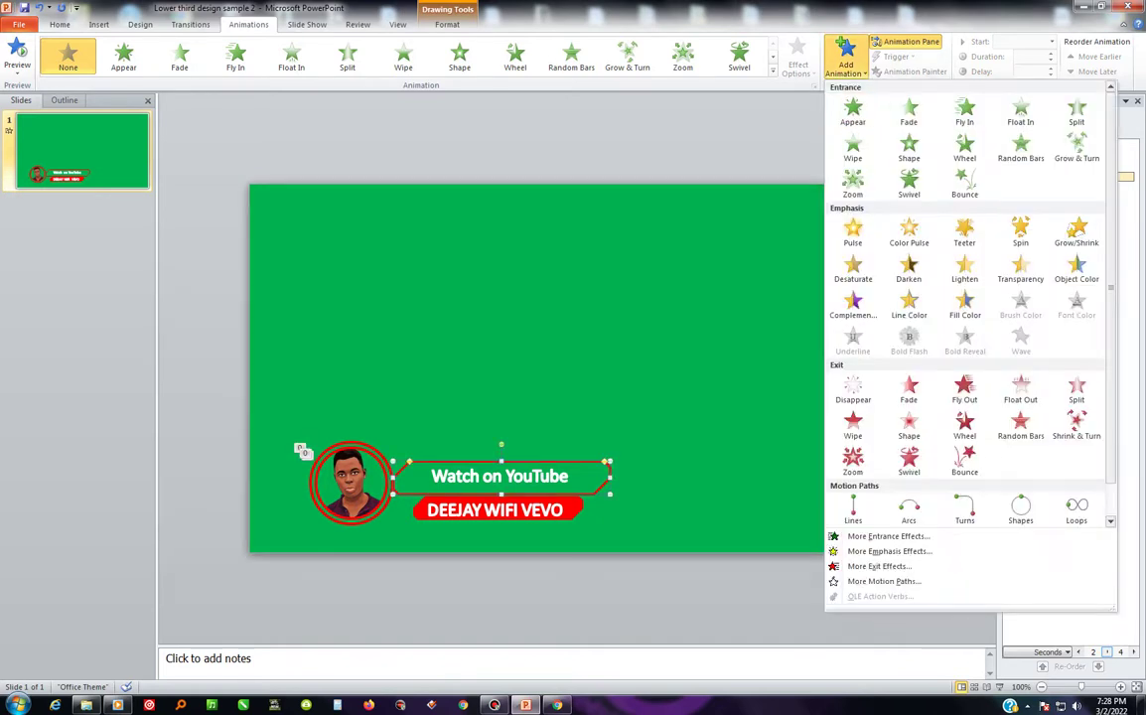
left_click(875, 536)
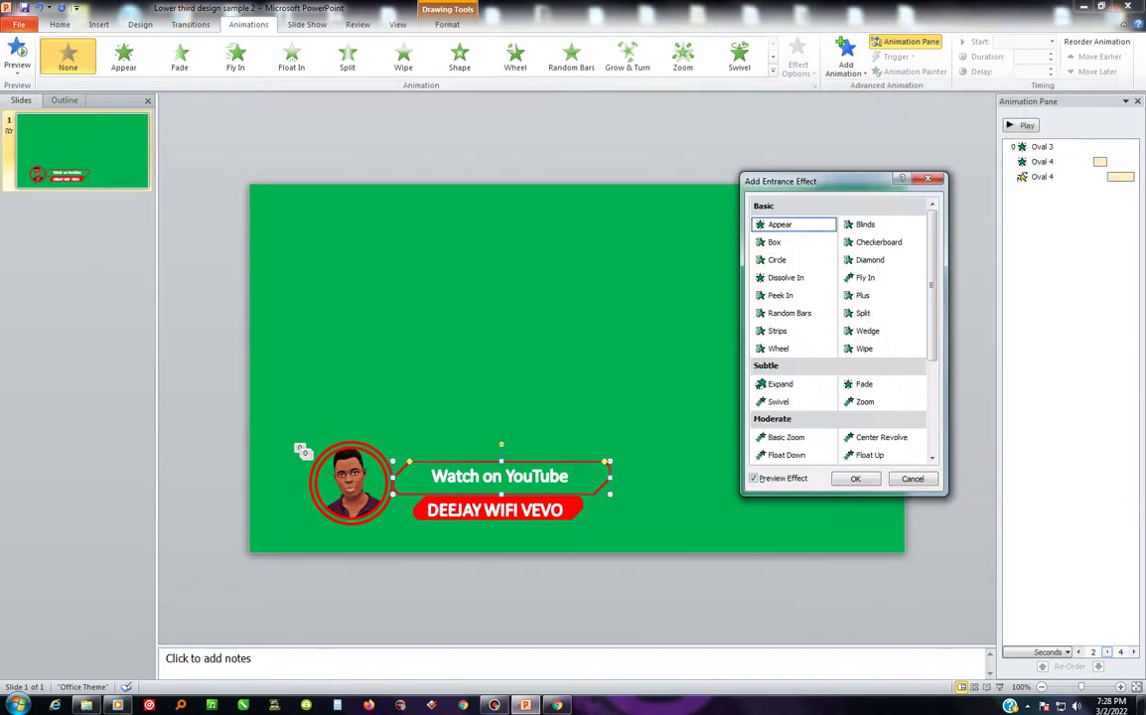
left_click(780, 295)
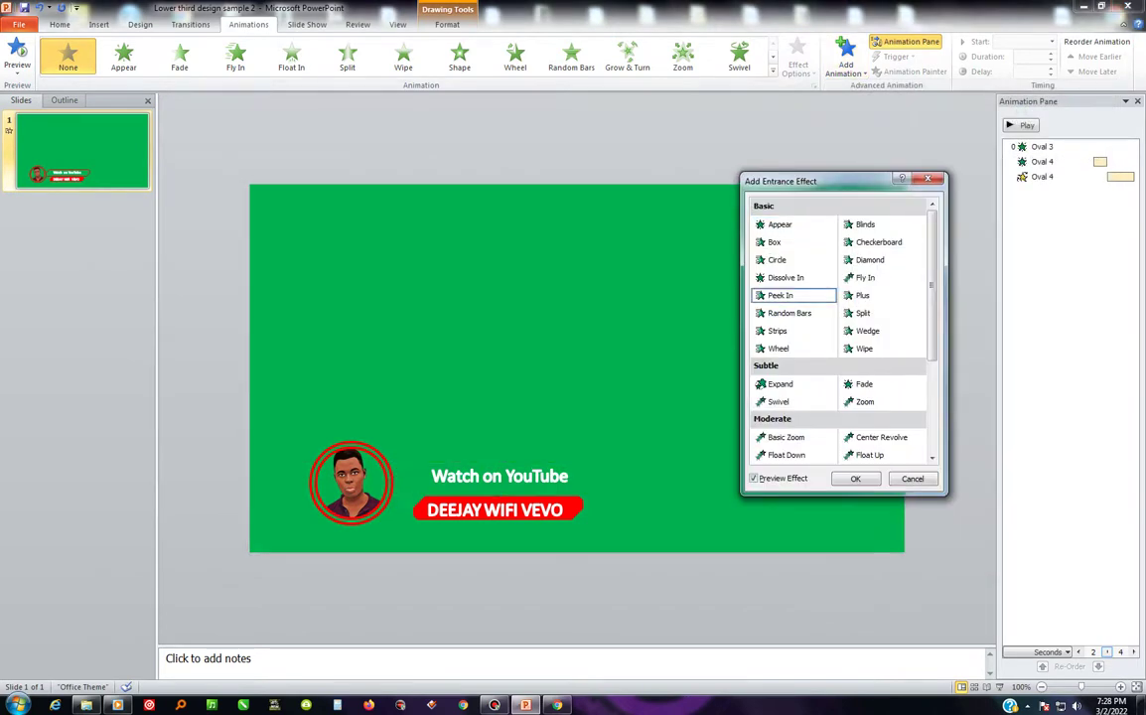
left_click(790, 313)
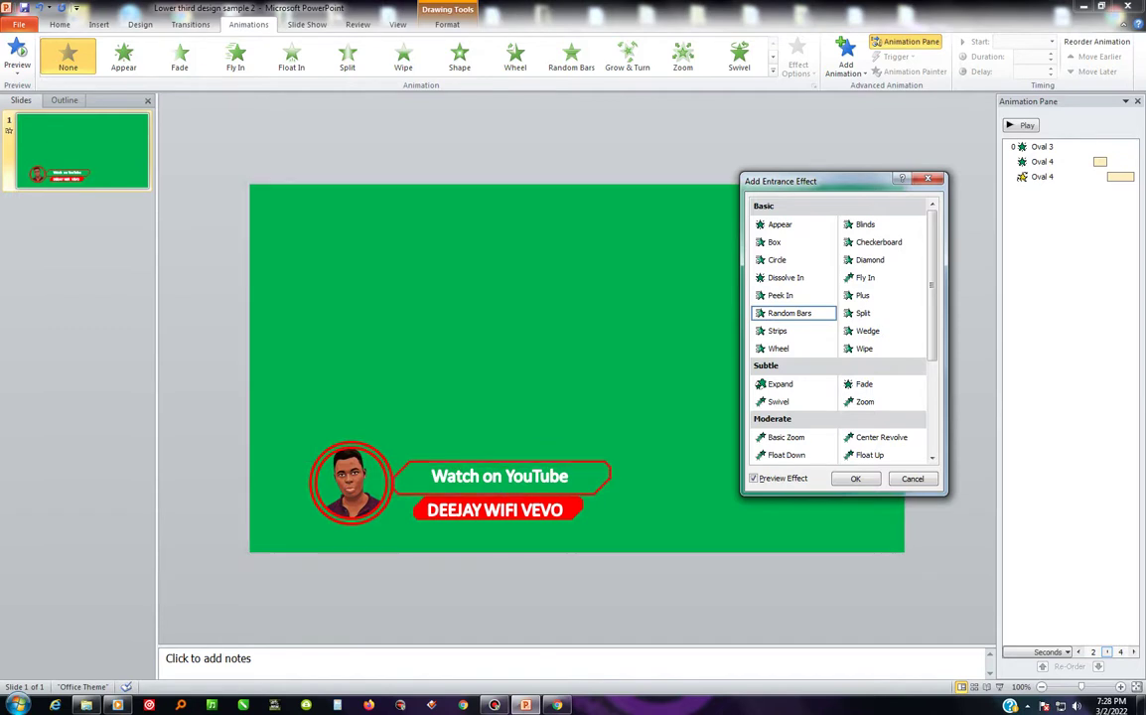
key("Up")
key("Down")
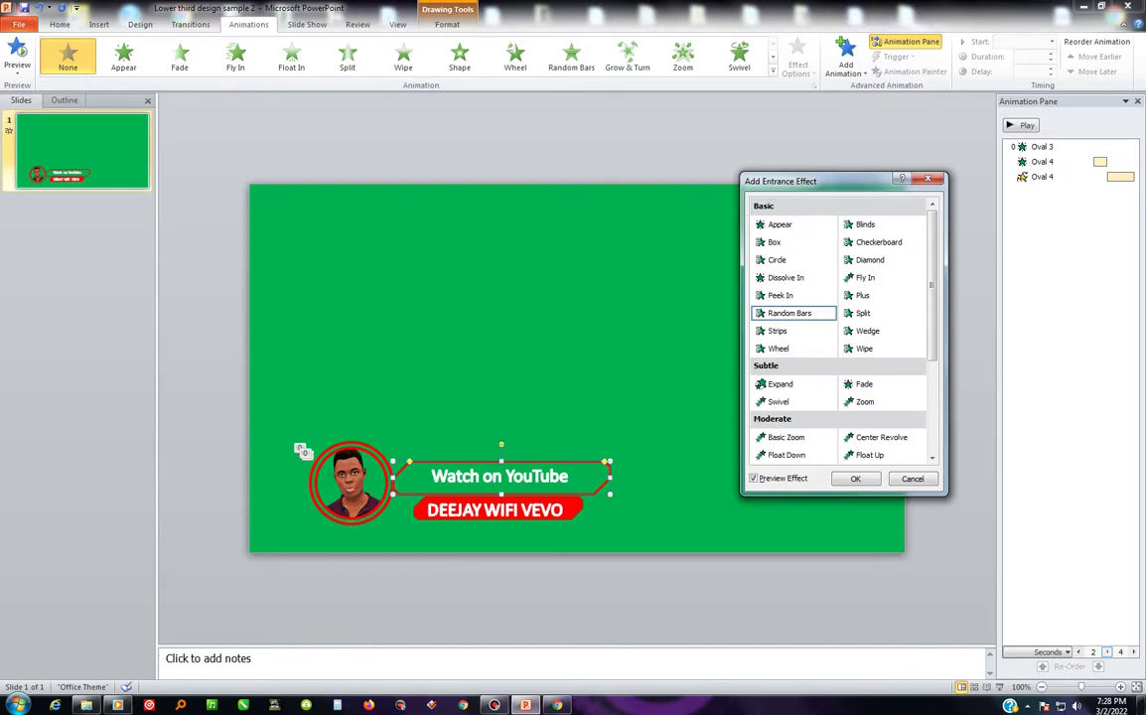
- Preview Float Down, Basic Zoom, Zoom, Curve Up, Bounce and Expand, then apply Fly In
scroll(842, 328, "down", 1)
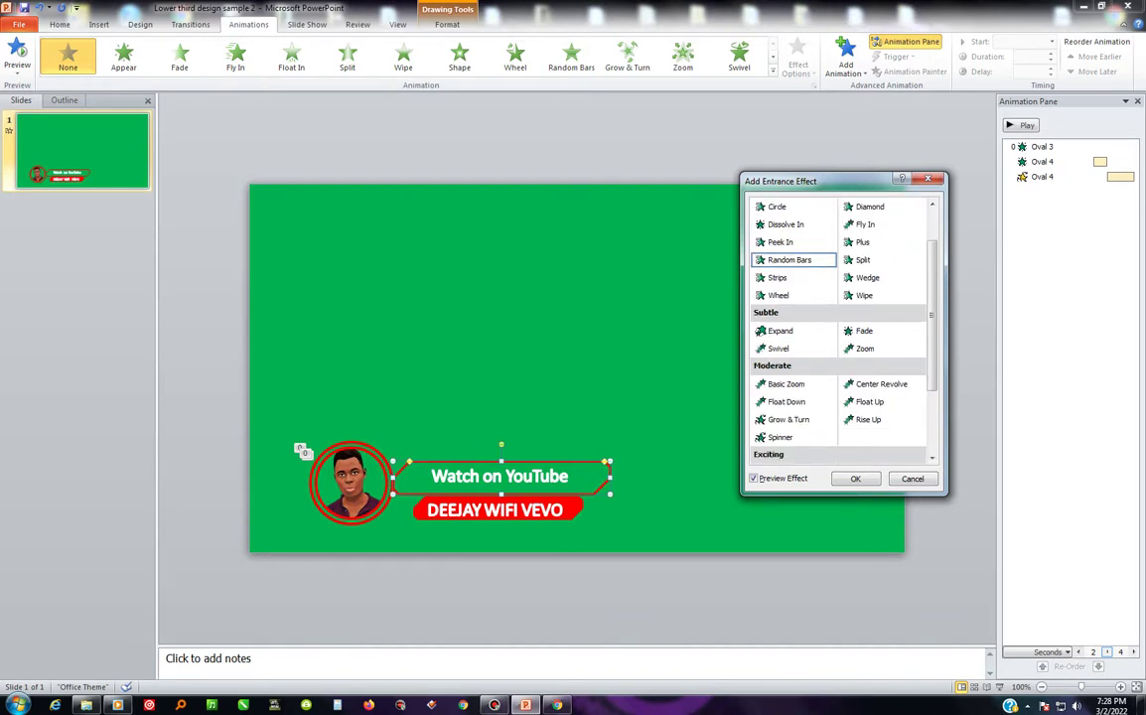
scroll(843, 328, "down", 2)
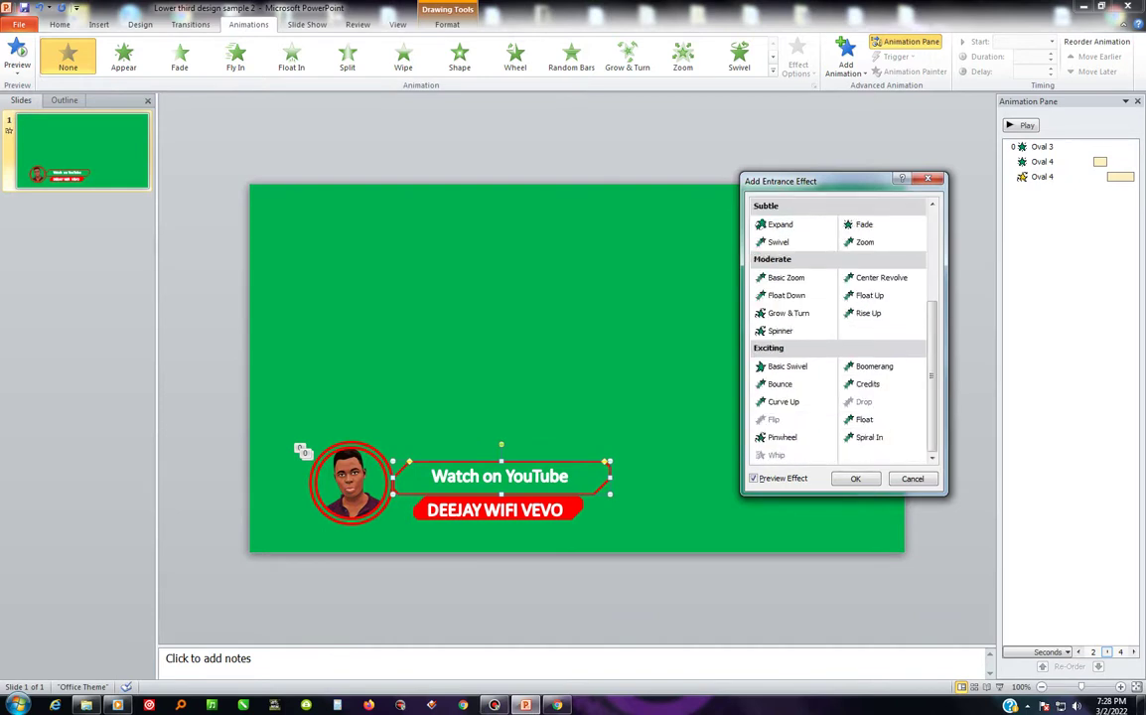
left_click(785, 295)
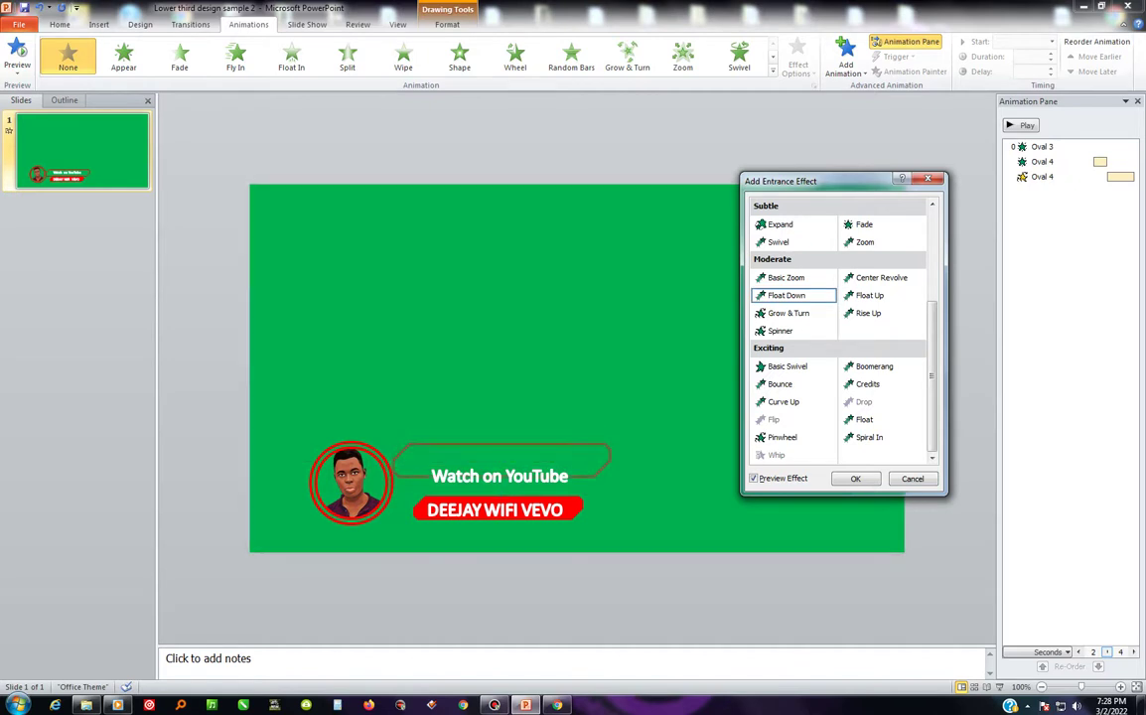
left_click(786, 278)
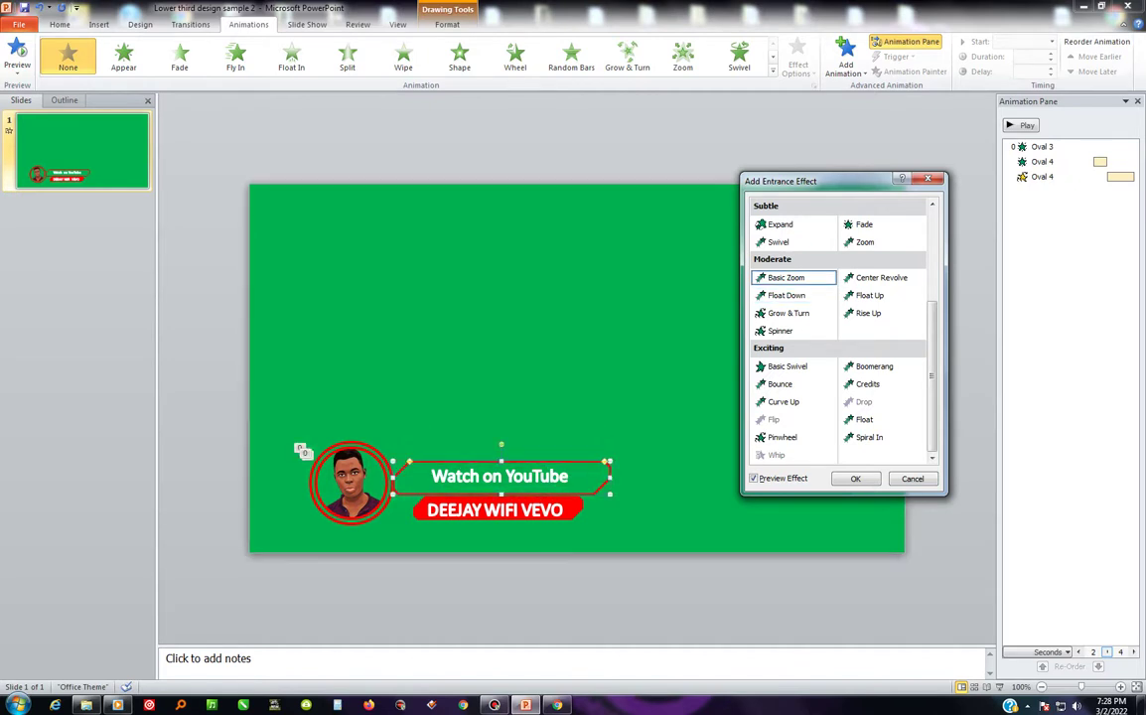
left_click(865, 242)
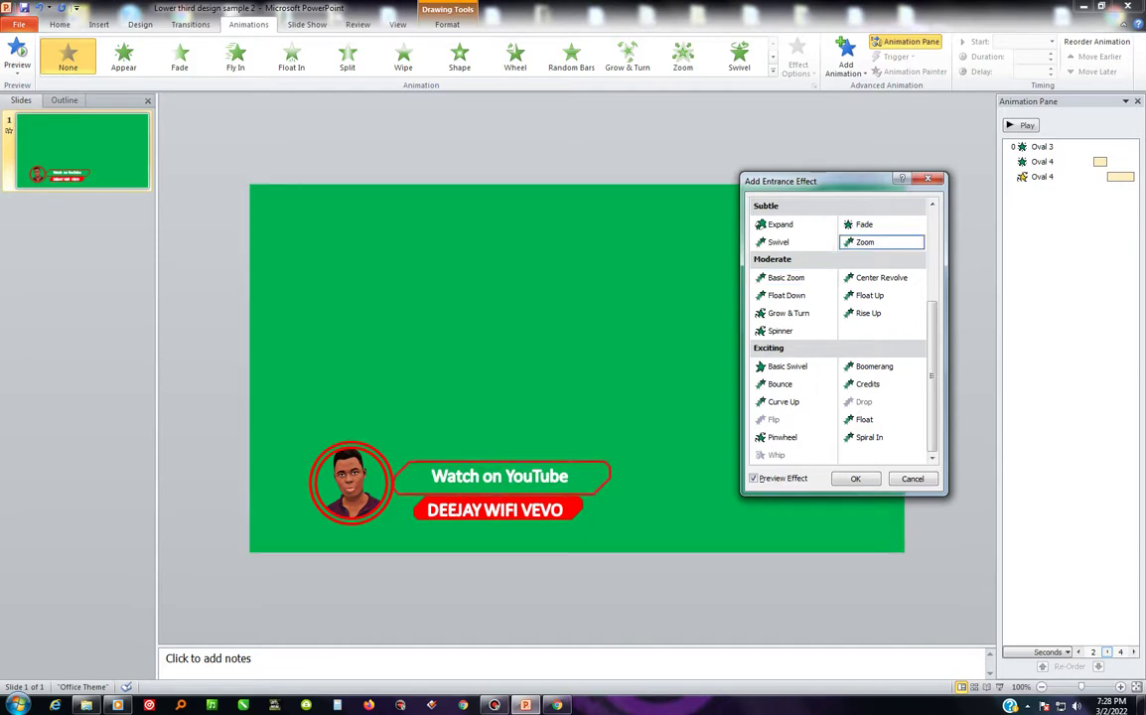
scroll(843, 328, "up", 1)
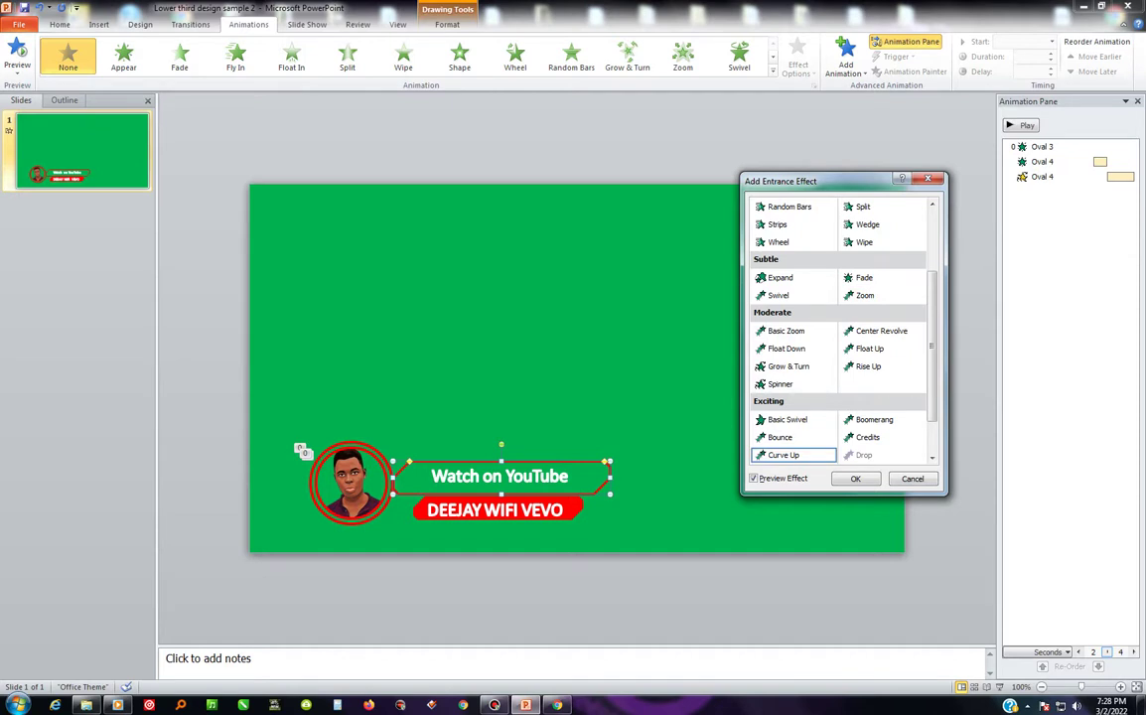
left_click(783, 455)
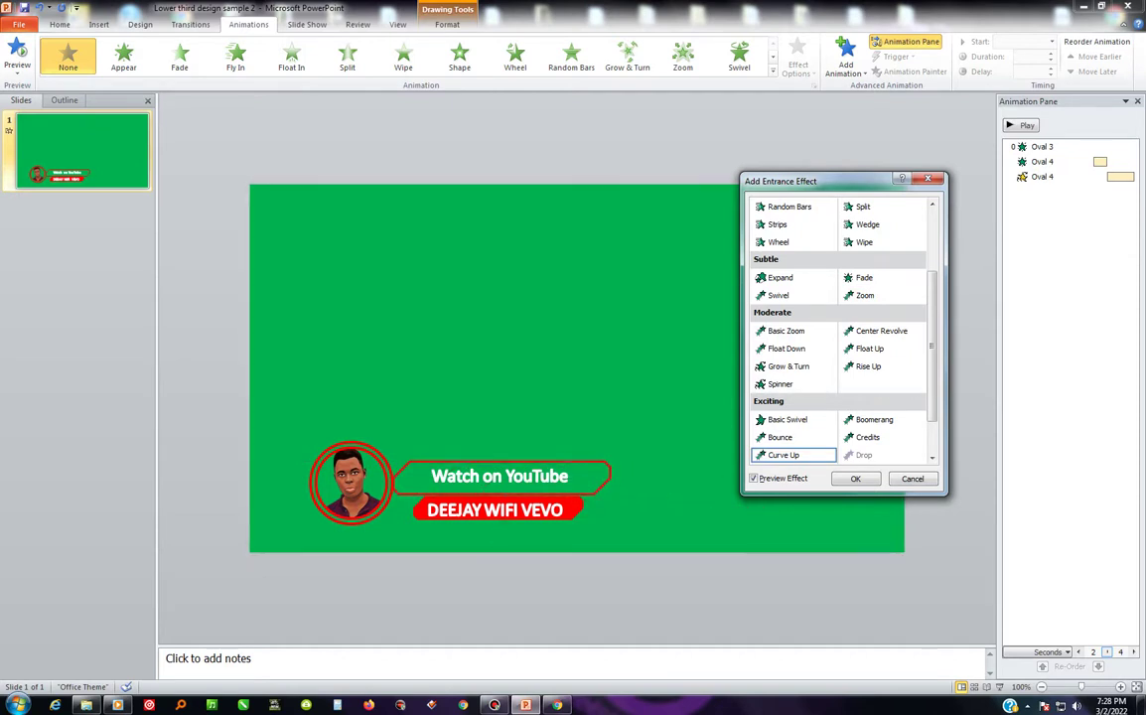
left_click(780, 437)
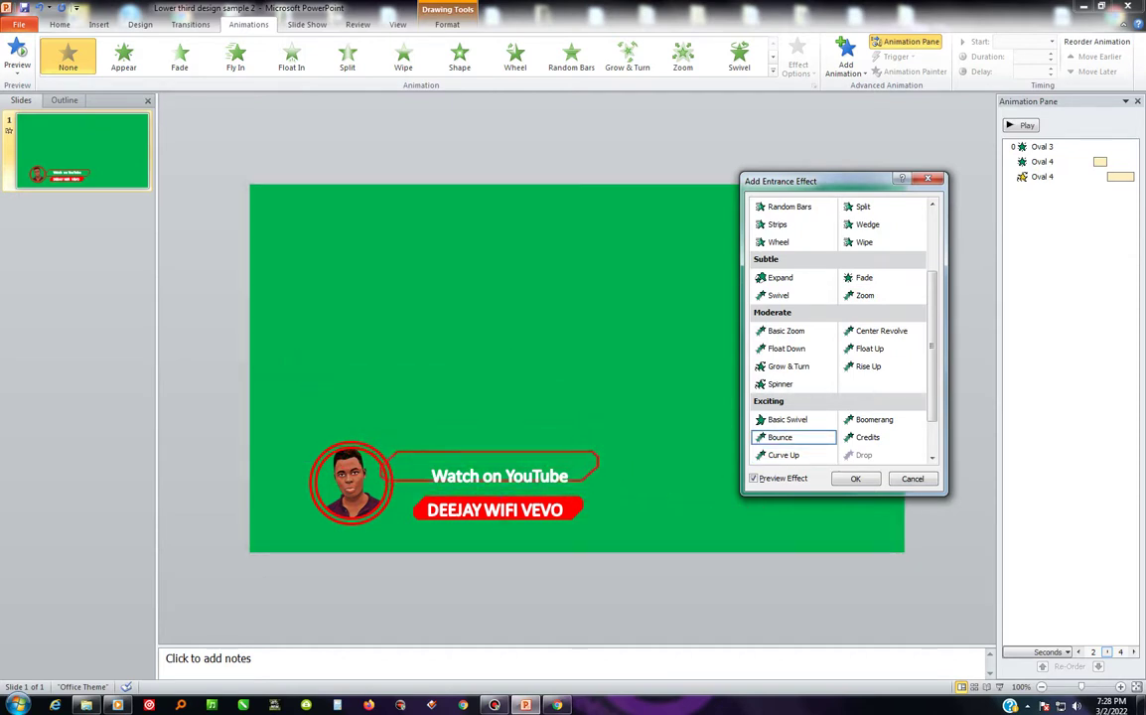
left_click(780, 384)
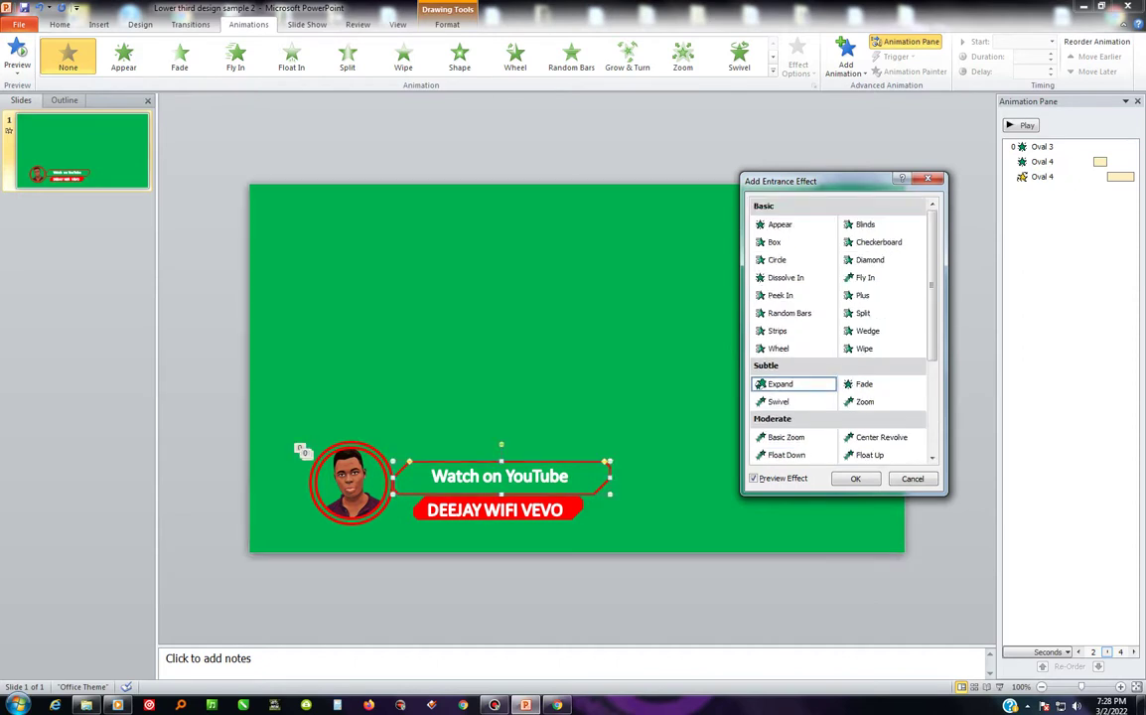
left_click(865, 277)
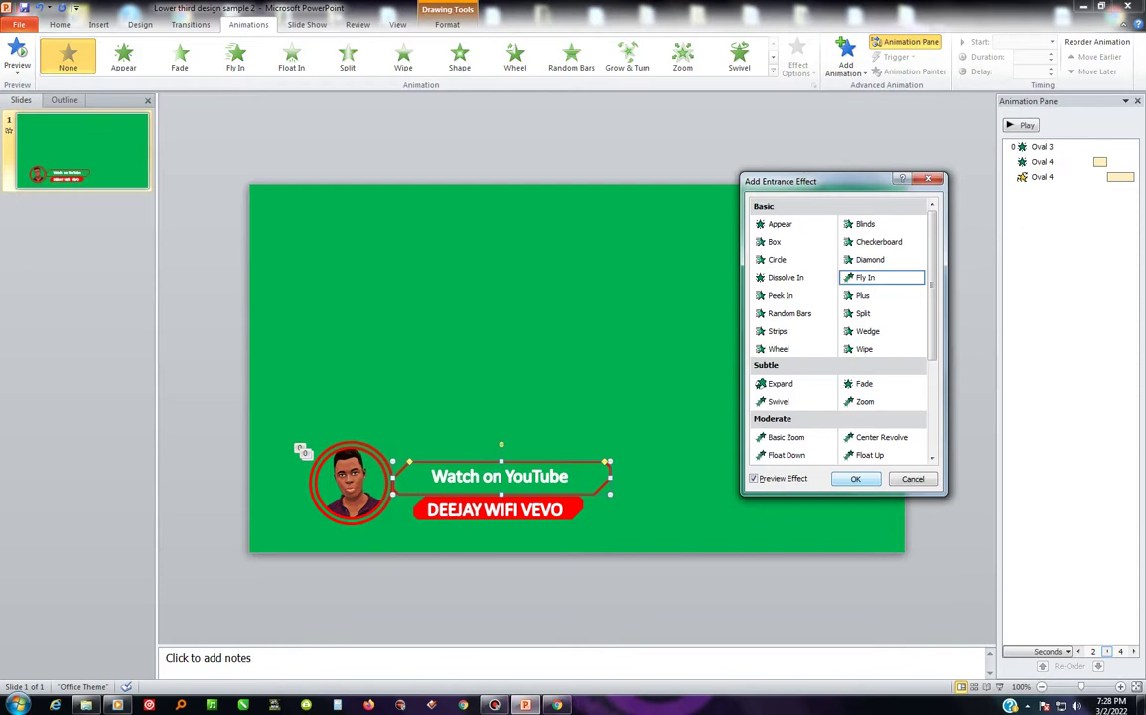
key("Return")
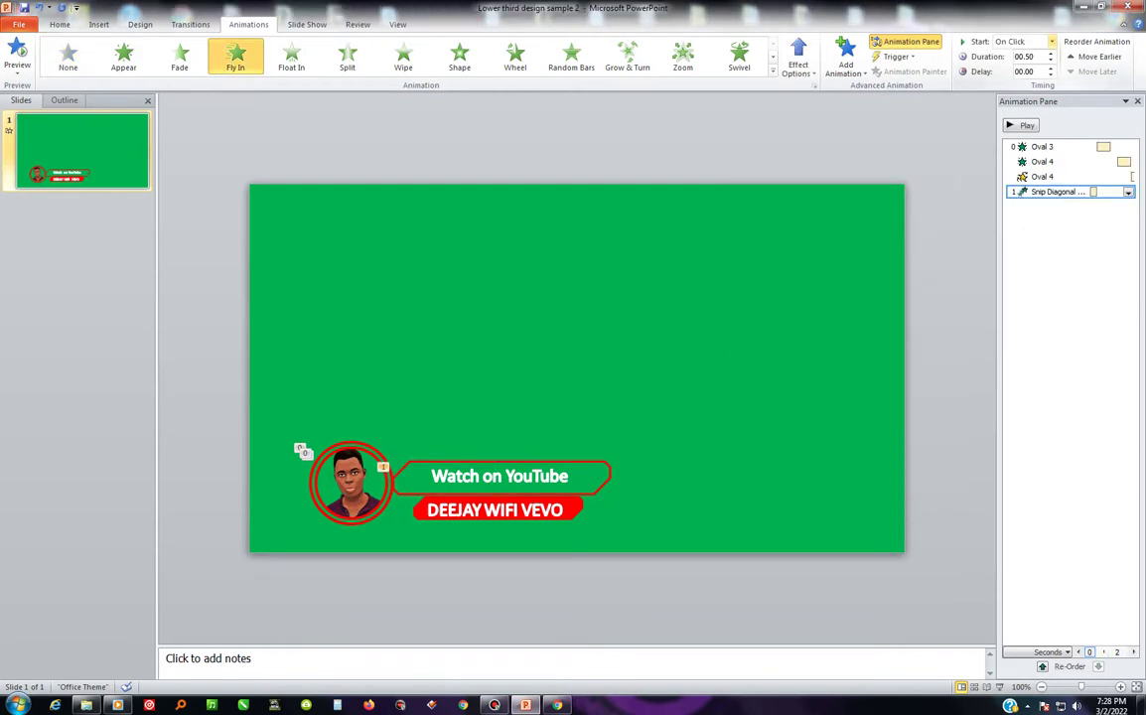
- Make the banner's Fly In start After Previous and enter from the left
left_click(1052, 42)
left_click(1020, 80)
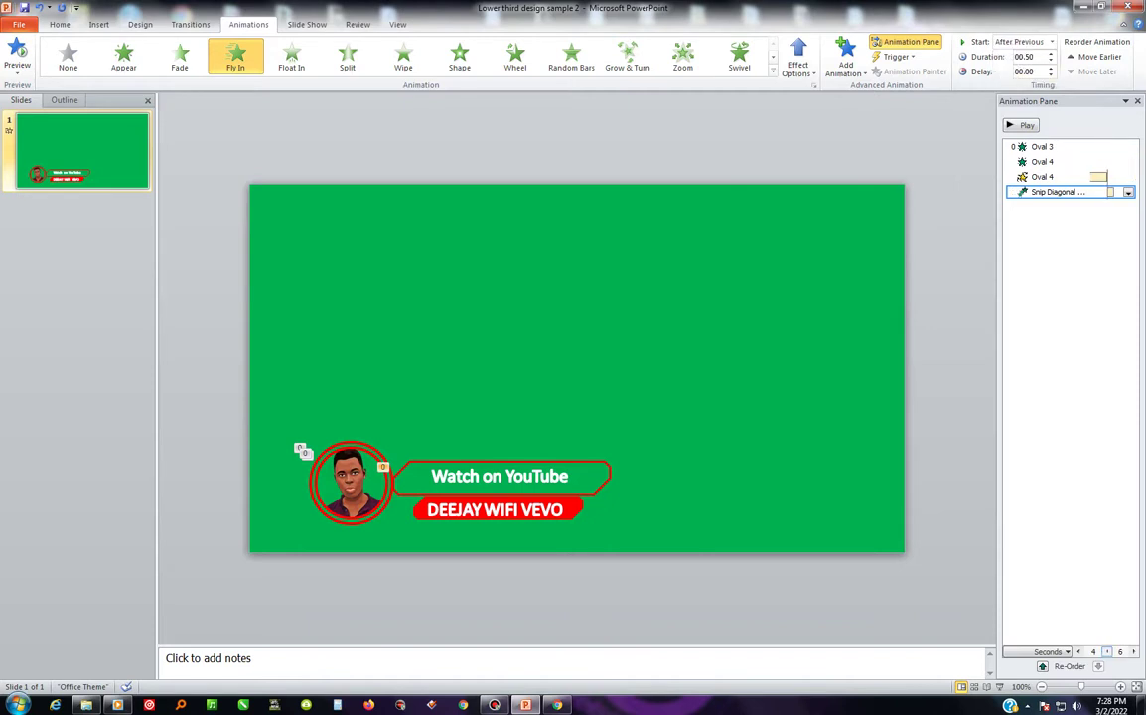
left_click(1128, 191)
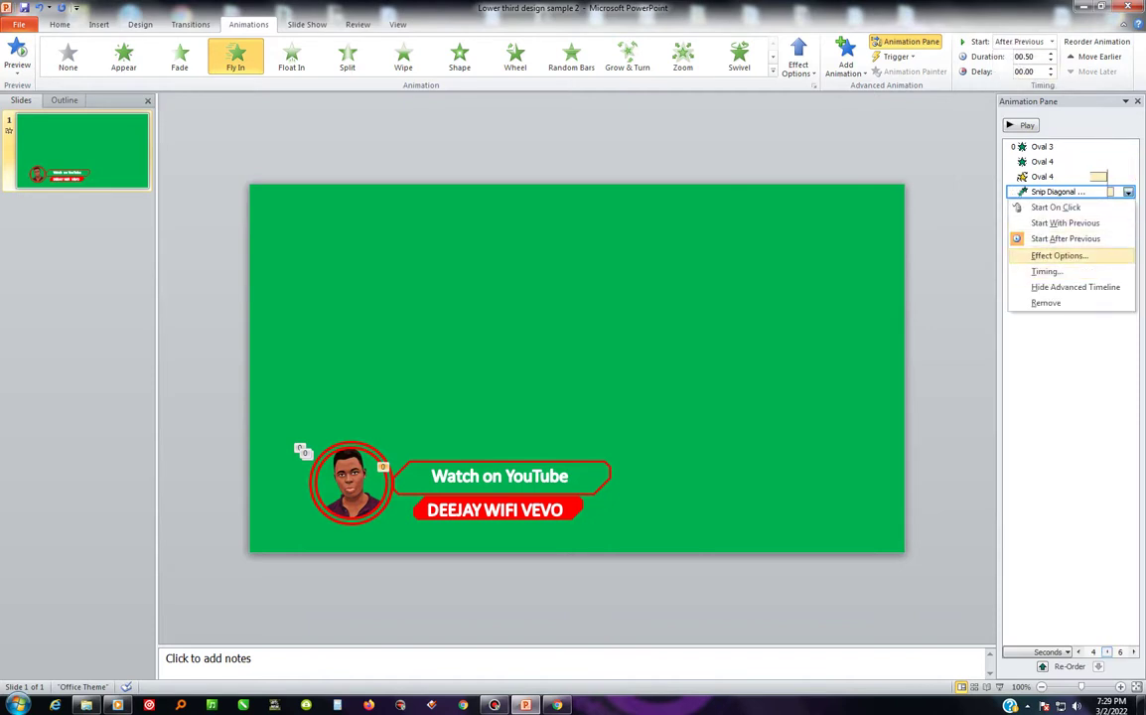
left_click(1059, 255)
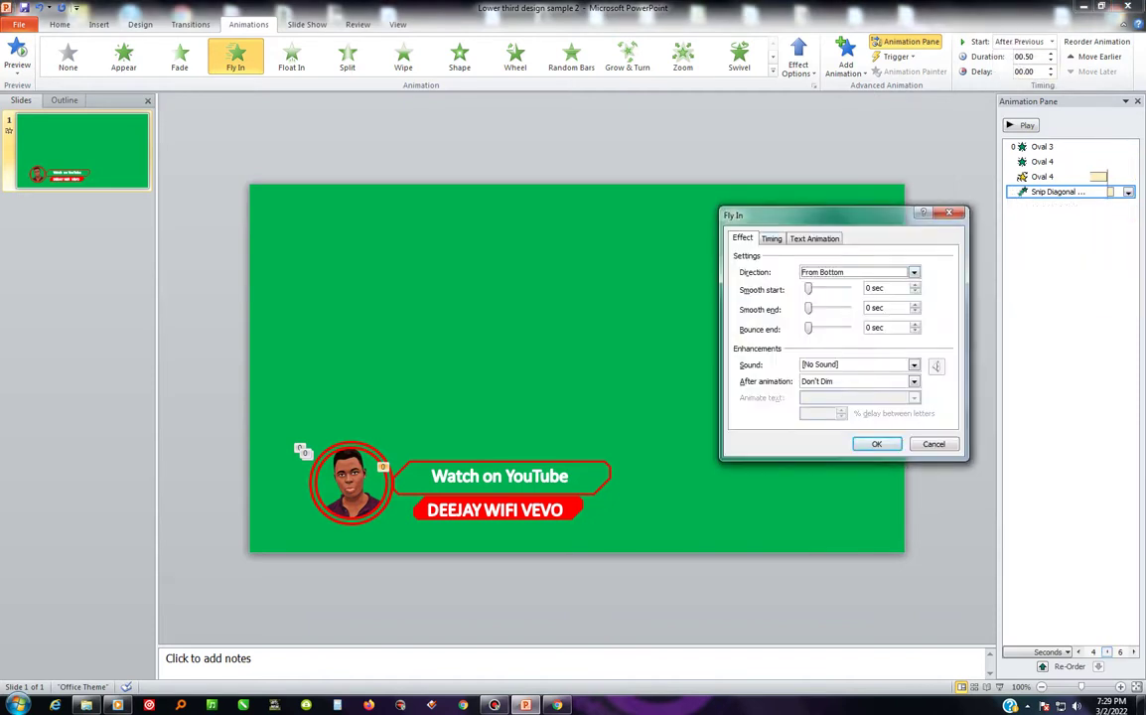
left_click(914, 272)
left_click(825, 308)
key("Return")
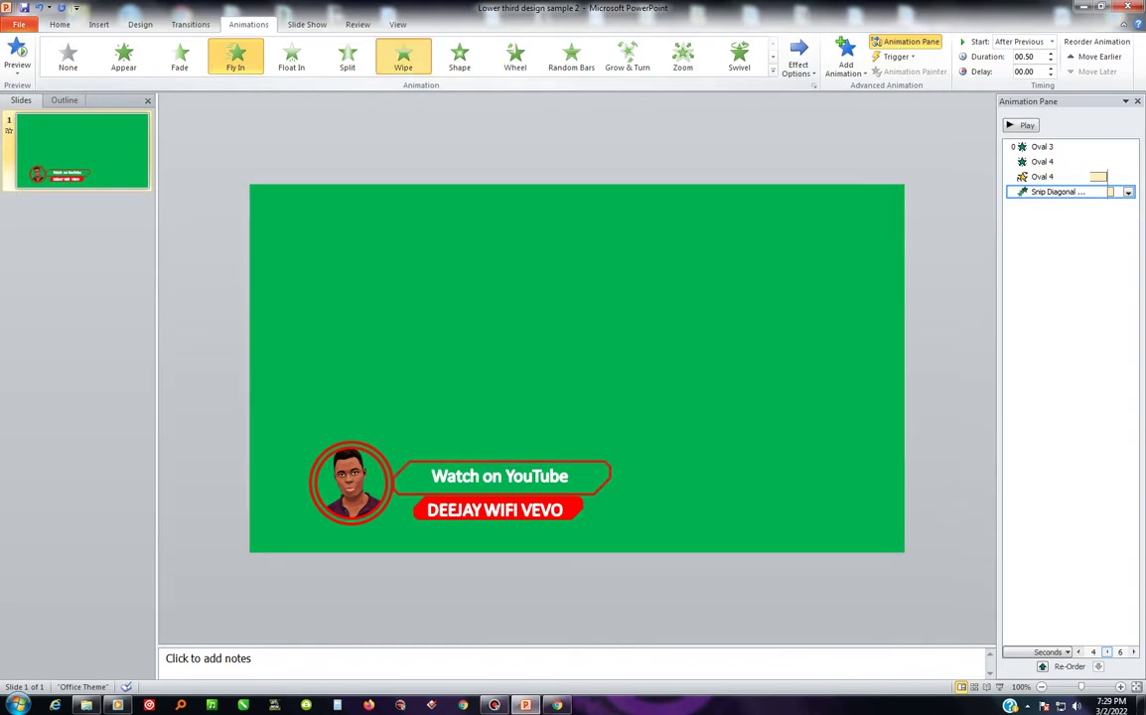
- Switch the banner's entrance to Wipe, 0.50 seconds long with a 0.25-second delay, and preview
left_click(403, 56)
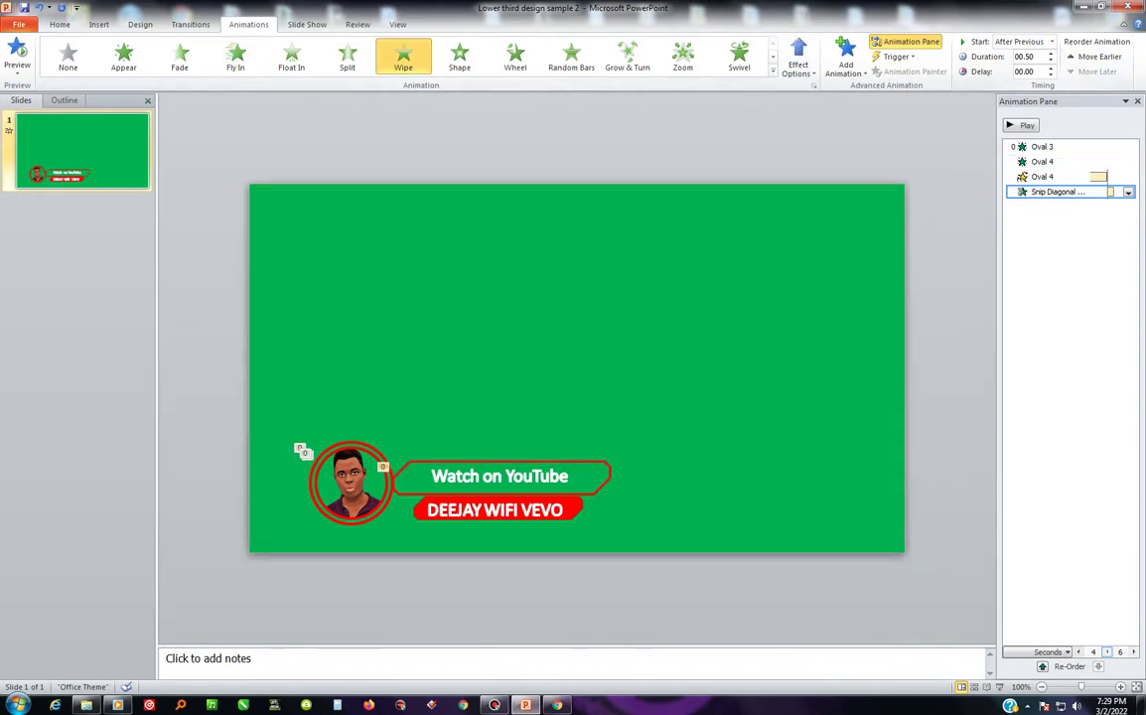
left_click(1051, 52)
left_click(1051, 53)
left_click(1051, 69)
left_click(1051, 68)
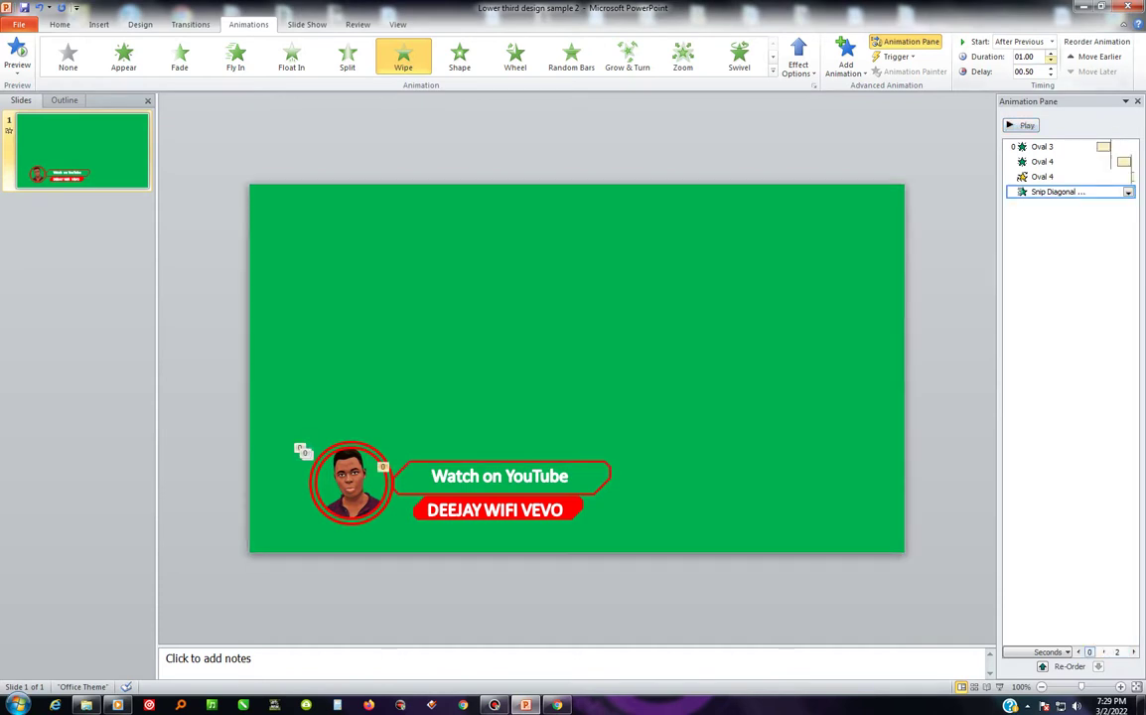
left_click(1051, 61)
left_click(1051, 61)
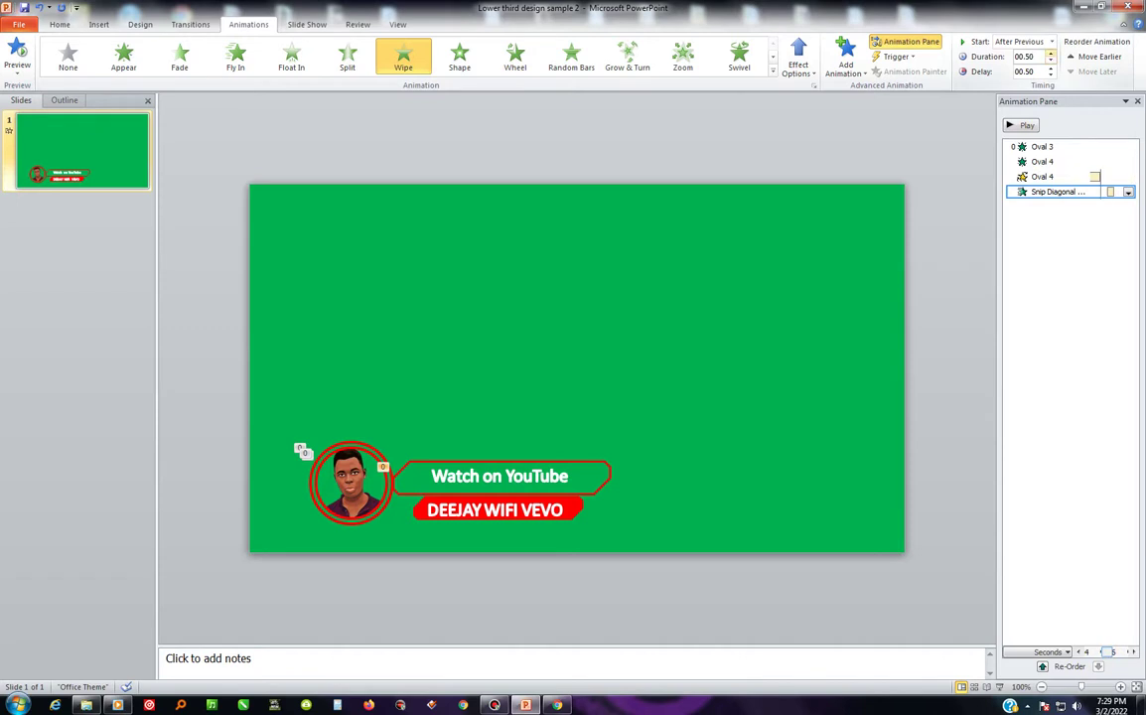
left_click(1051, 75)
left_click(1023, 126)
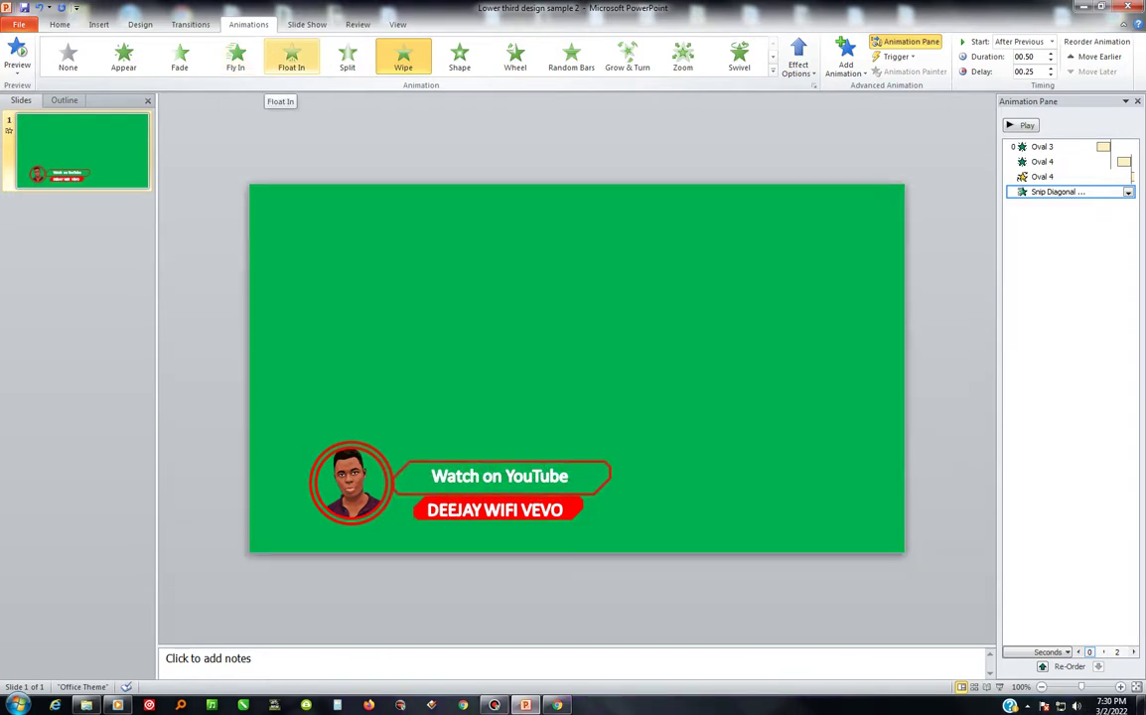
- Change the Snip Diagonal frame's entrance to Float In and review its Effect Options without changes
left_click(291, 55)
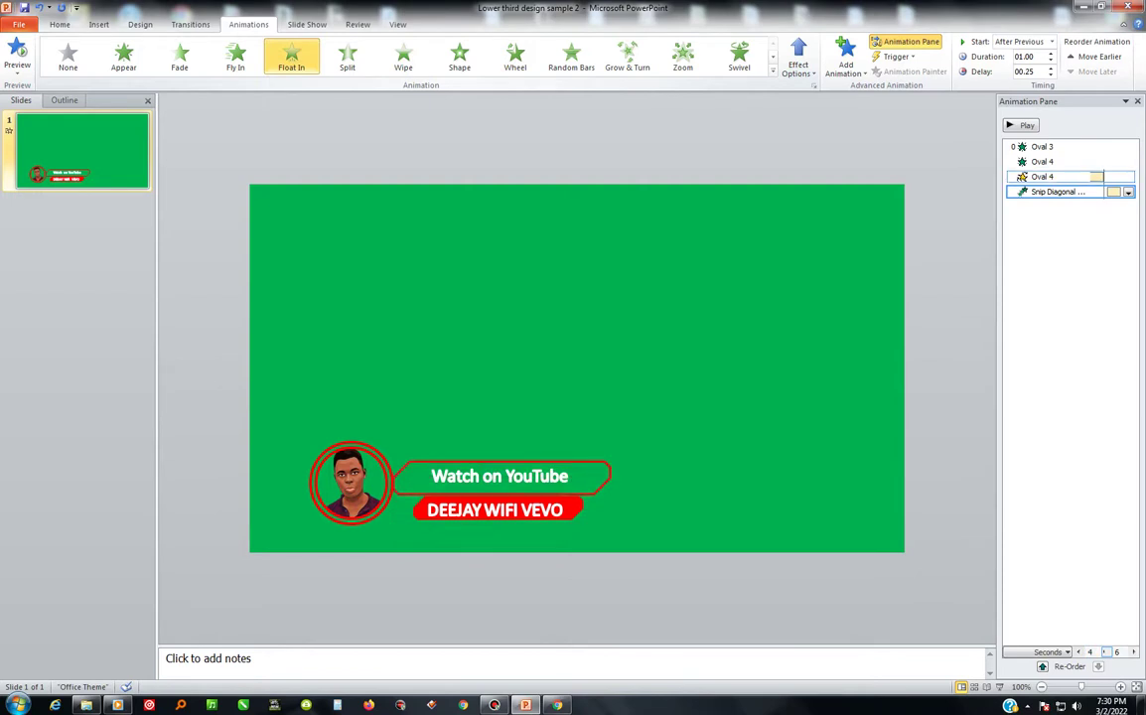
left_click(1128, 192)
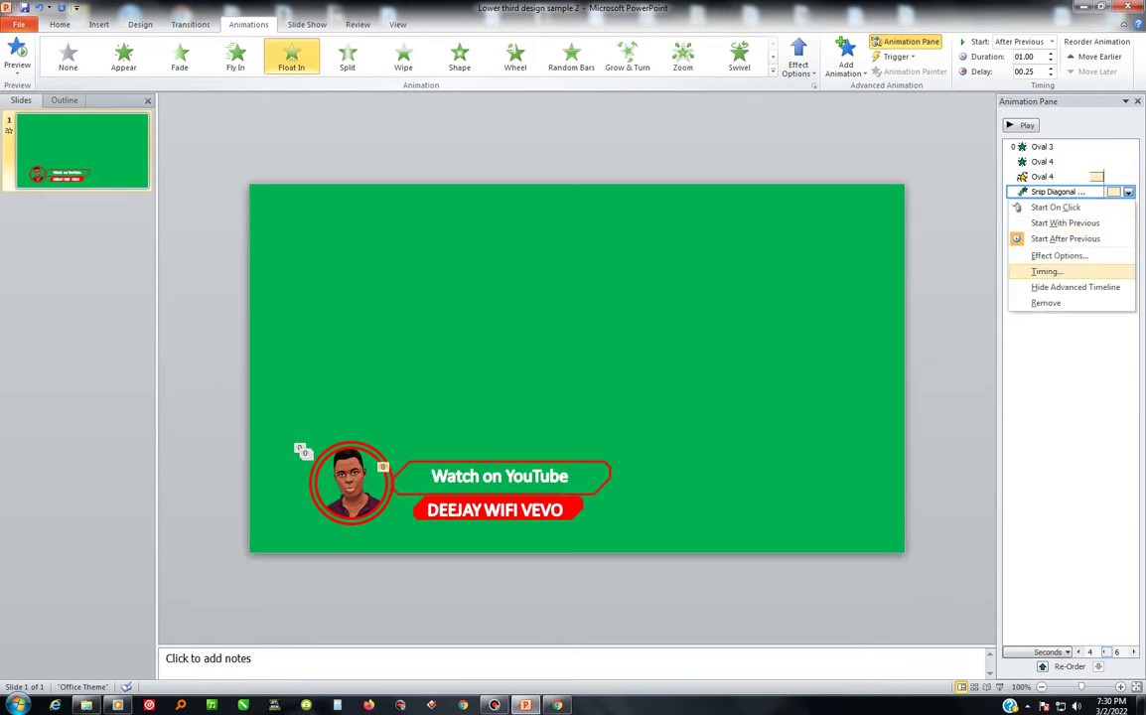
left_click(1059, 256)
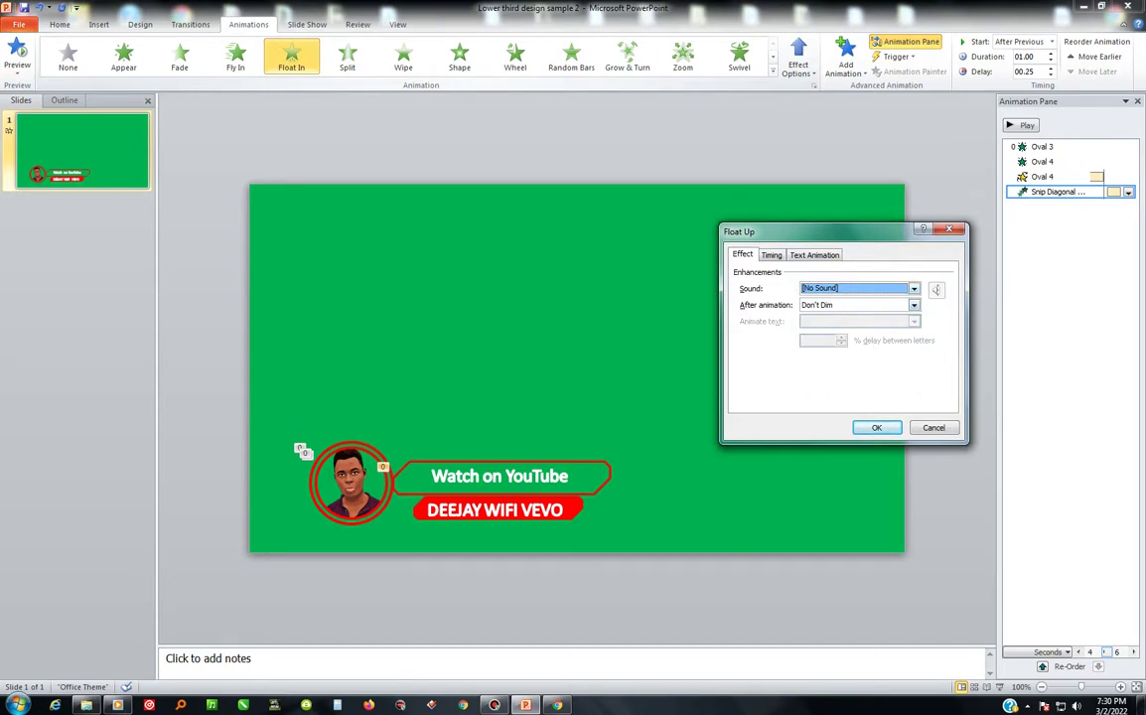
key("Return")
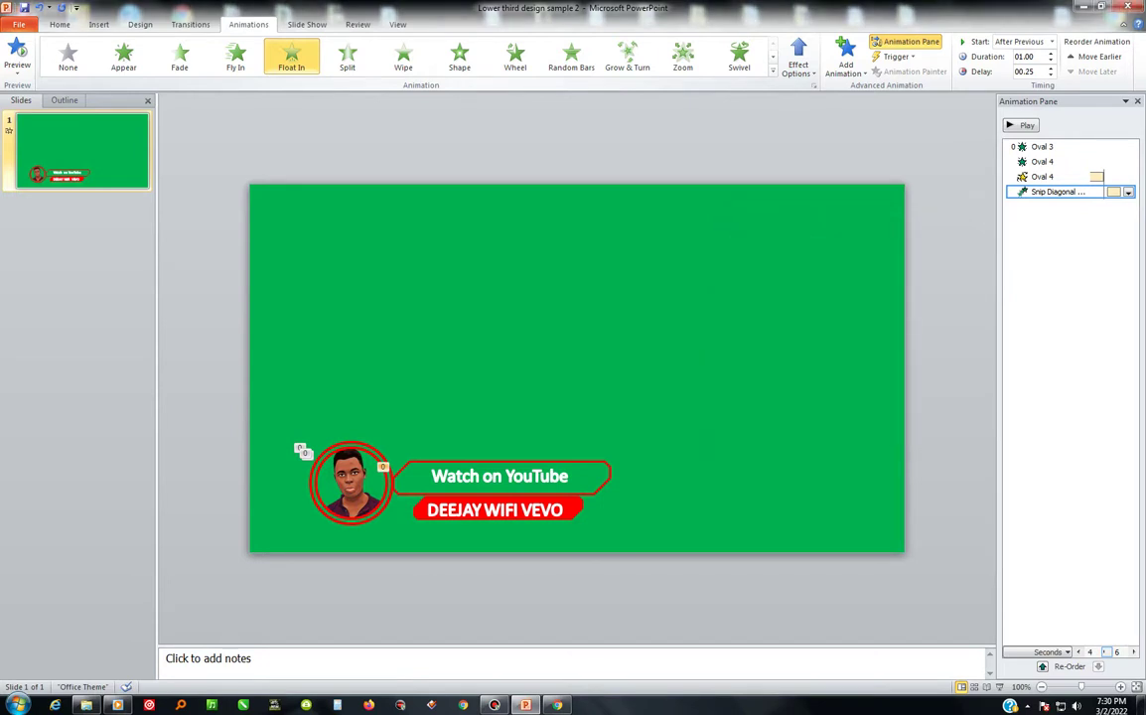
left_click(1128, 192)
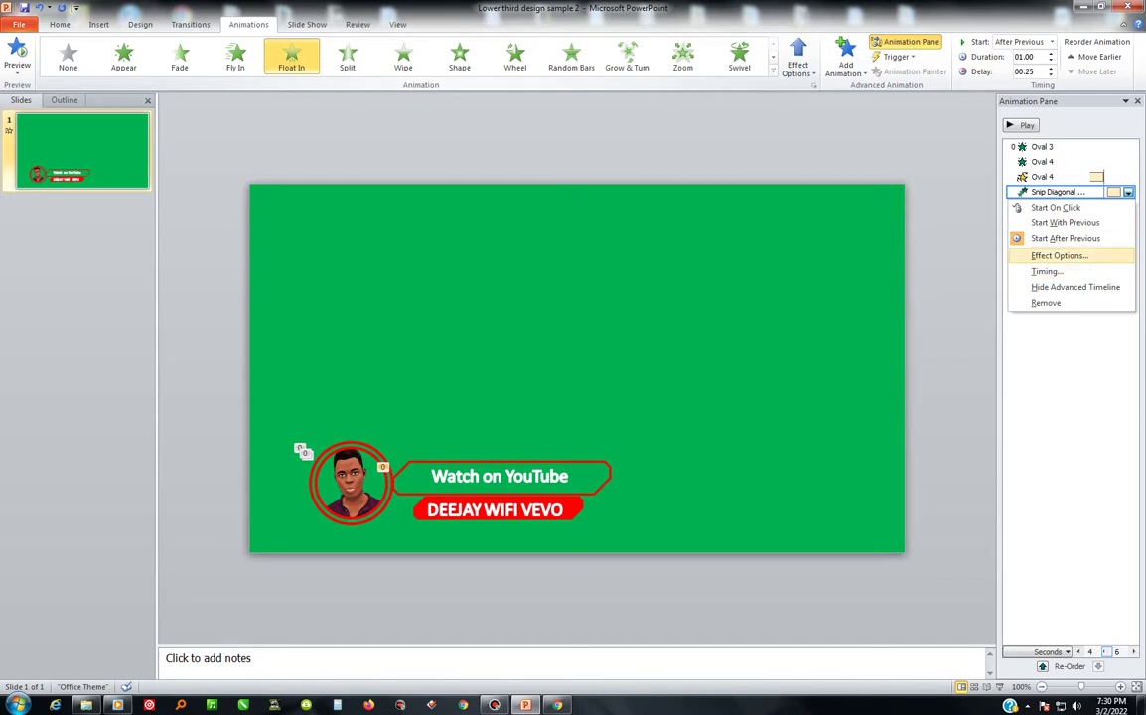
left_click(1059, 255)
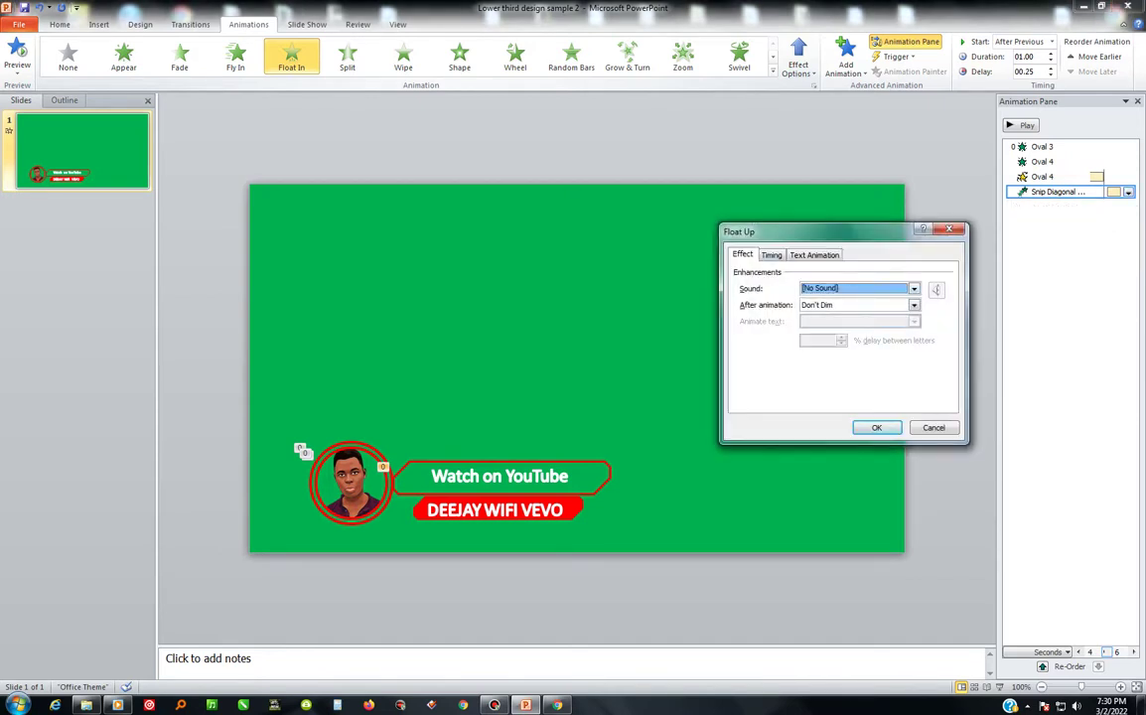
key("ctrl+Tab")
key("ctrl+Tab")
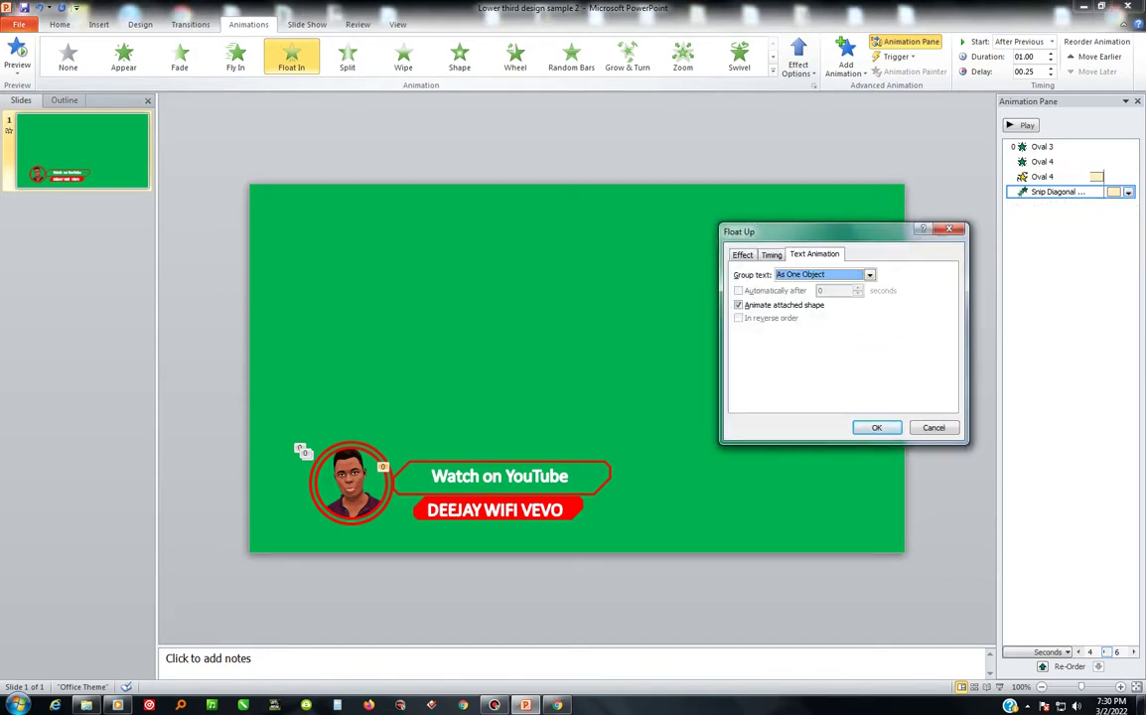
key("ctrl+Tab")
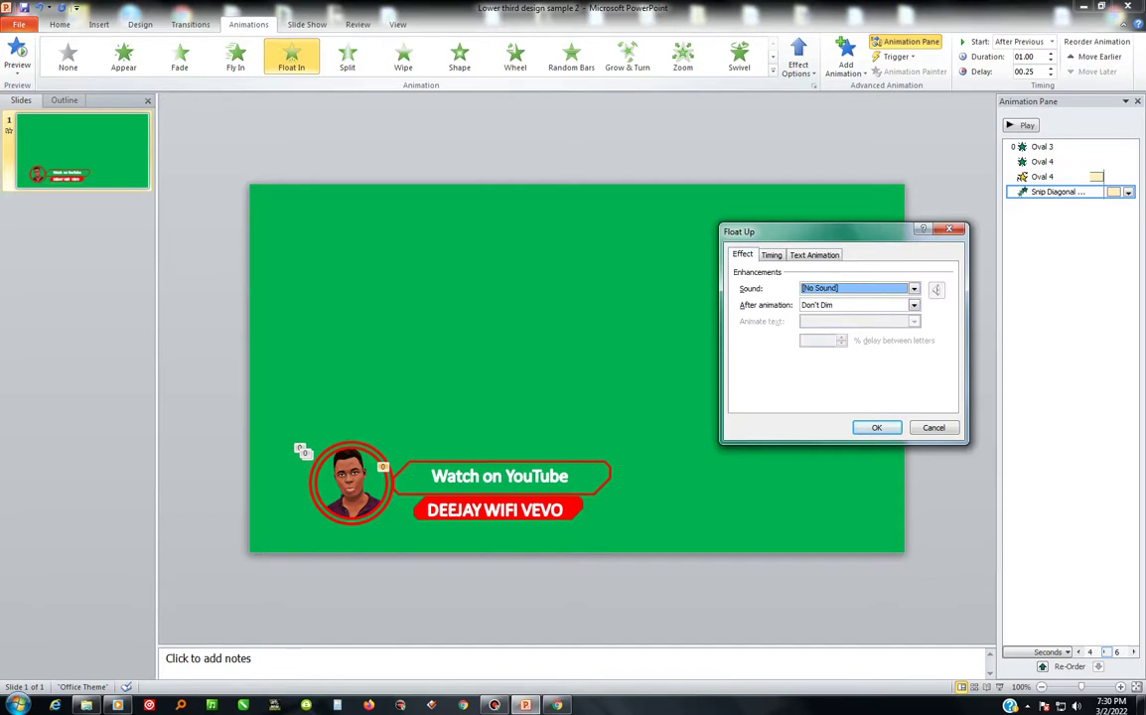
key("Return")
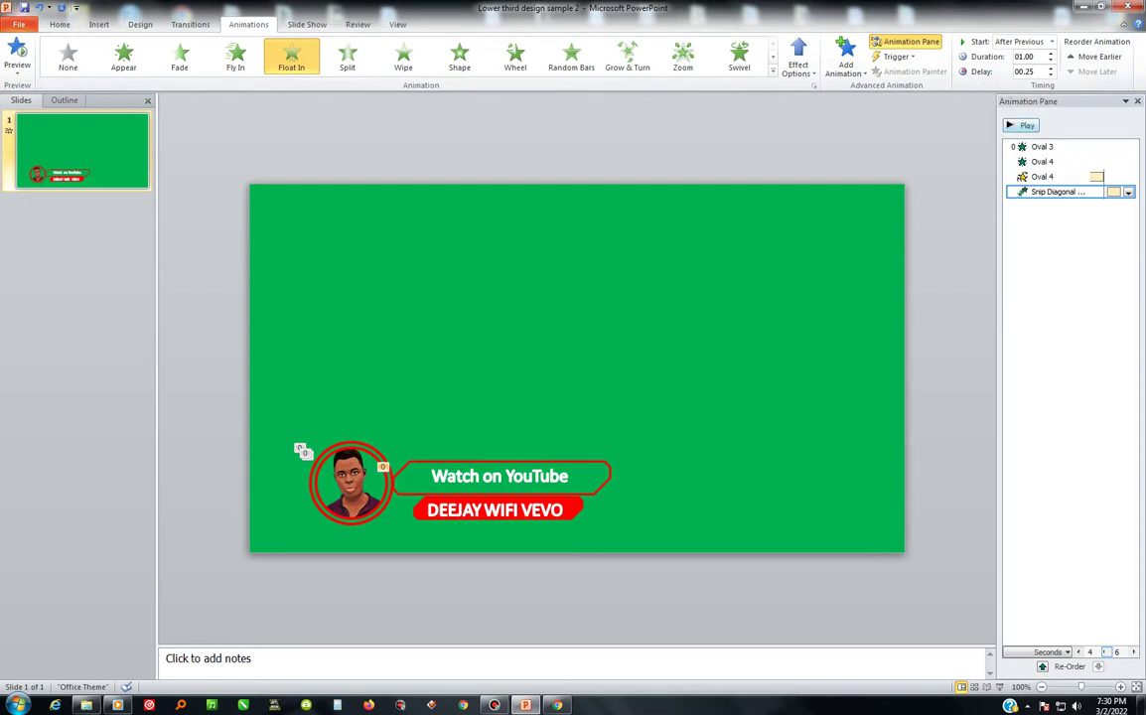
- Preview the slide, switch the frame's entrance to Wheel, and select the red DEEJAY WIFI VEVO banner
left_click(1021, 126)
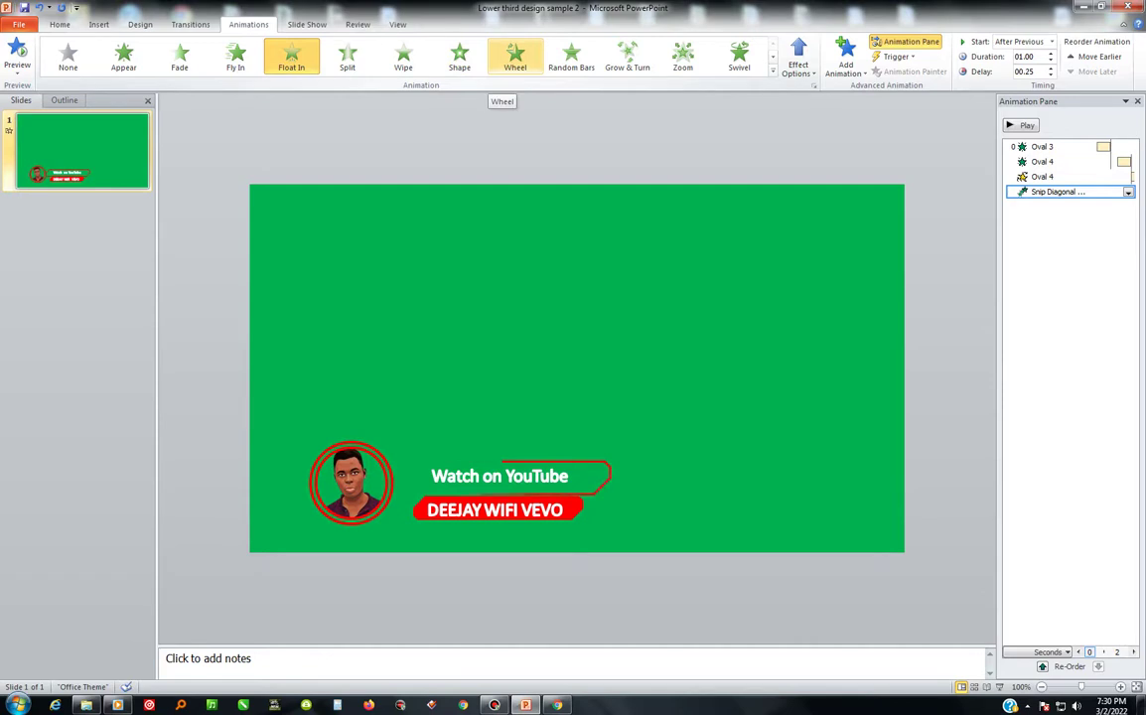
left_click(515, 58)
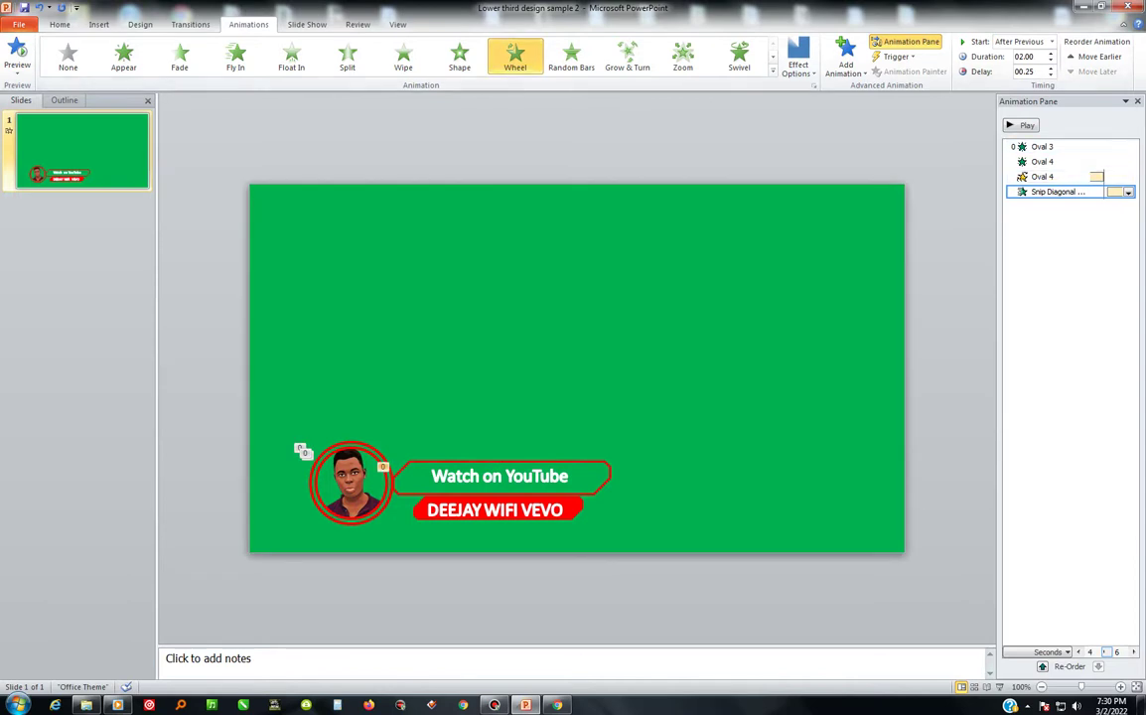
left_click(497, 505)
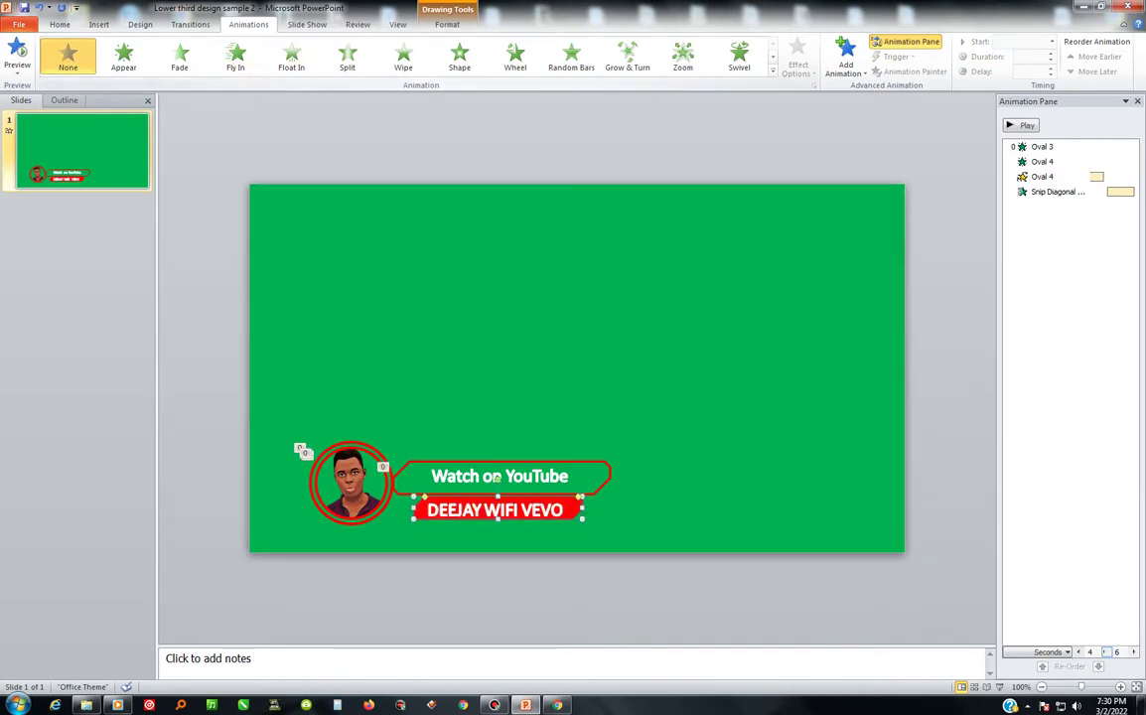
- Preview Fly In, Split, Wedge, Strips, Circle, Basic Zoom, Grow & Turn and Spinner on the red banner
left_click(845, 55)
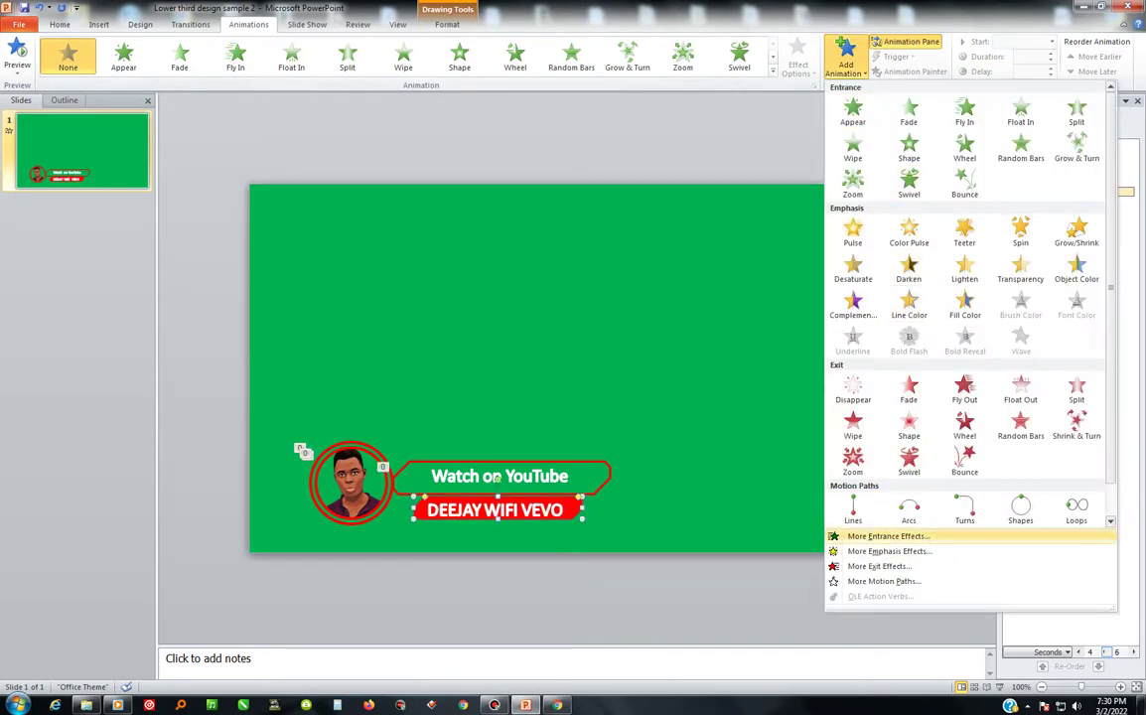
left_click(875, 536)
left_click(865, 277)
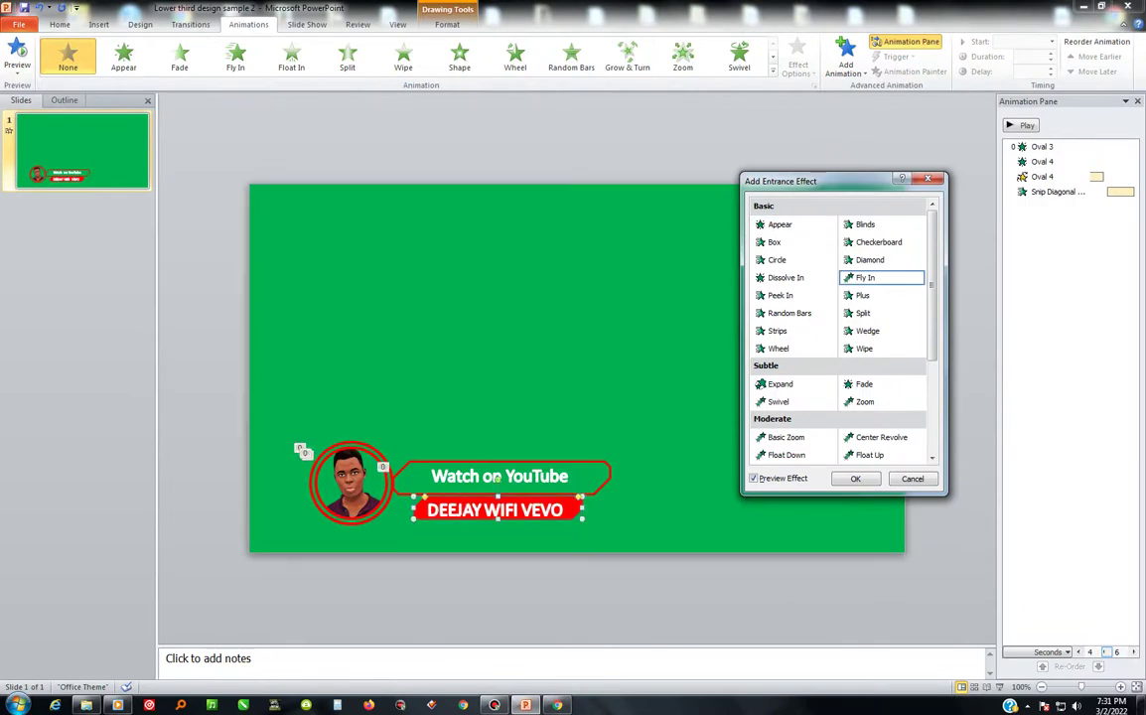
left_click(863, 313)
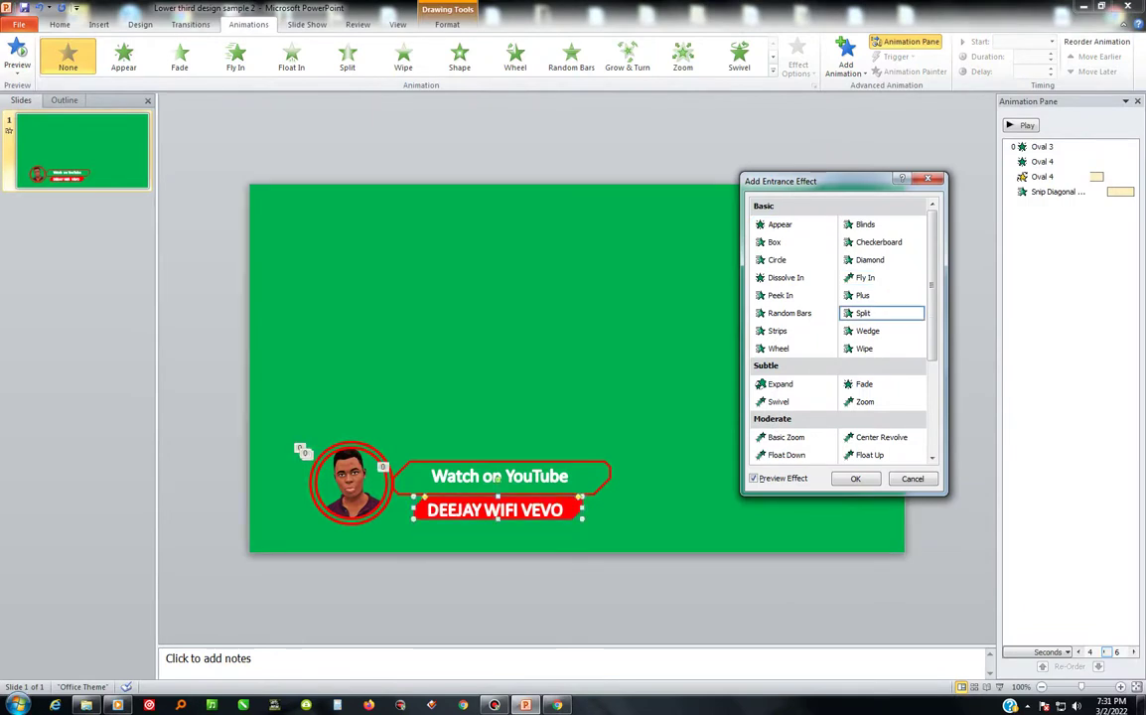
left_click(867, 331)
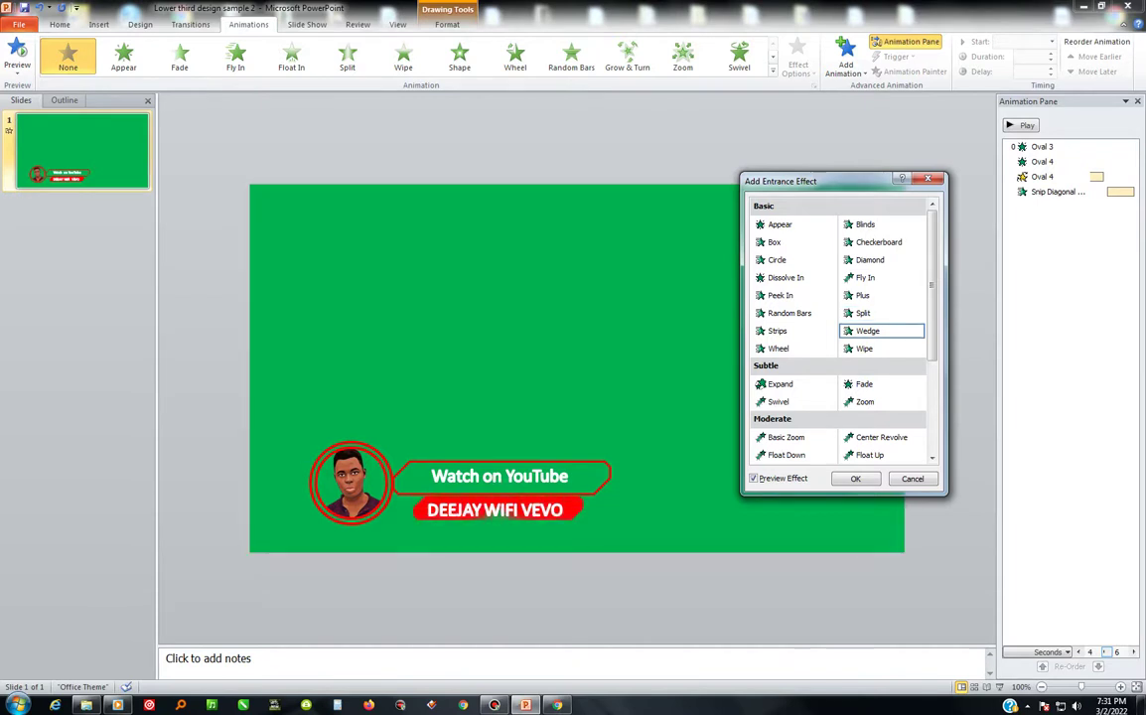
left_click(777, 331)
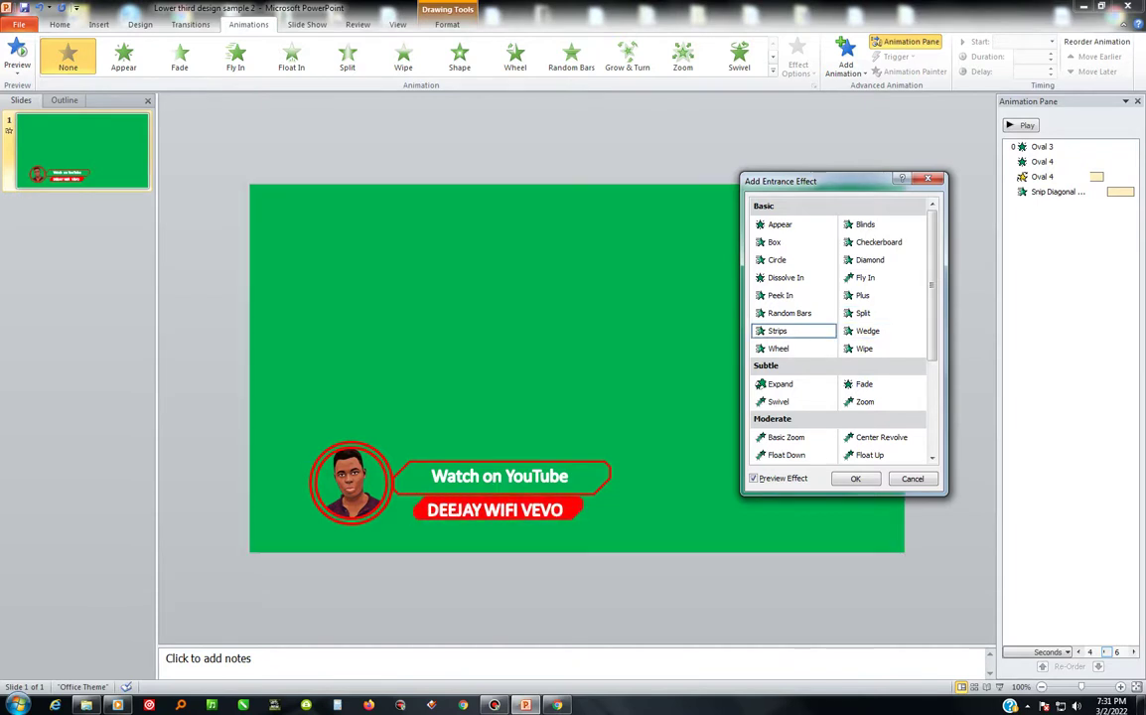
left_click(777, 259)
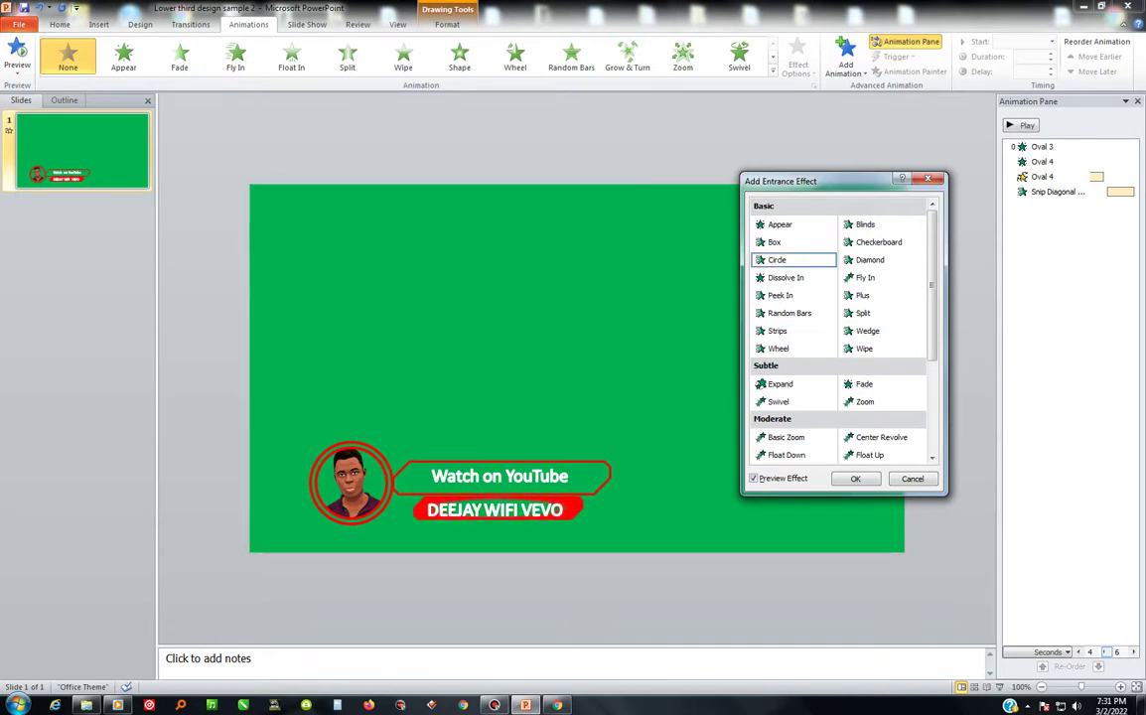
left_click(786, 437)
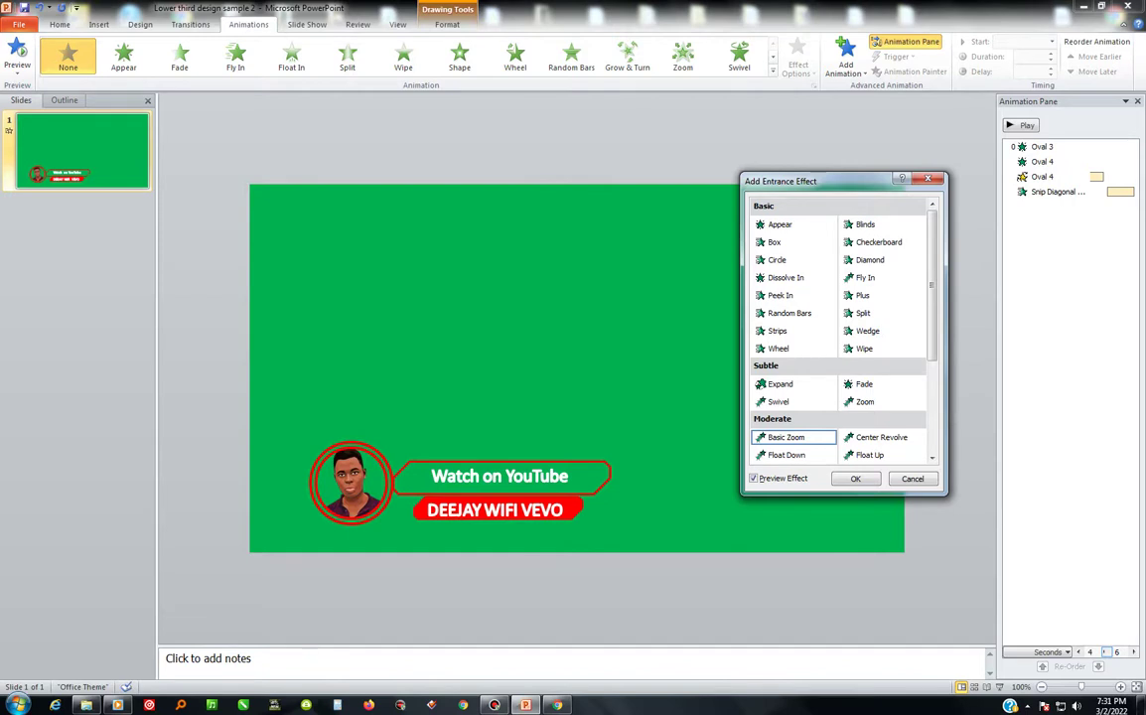
scroll(495, 479, "down", 1)
key("Down")
key("Down")
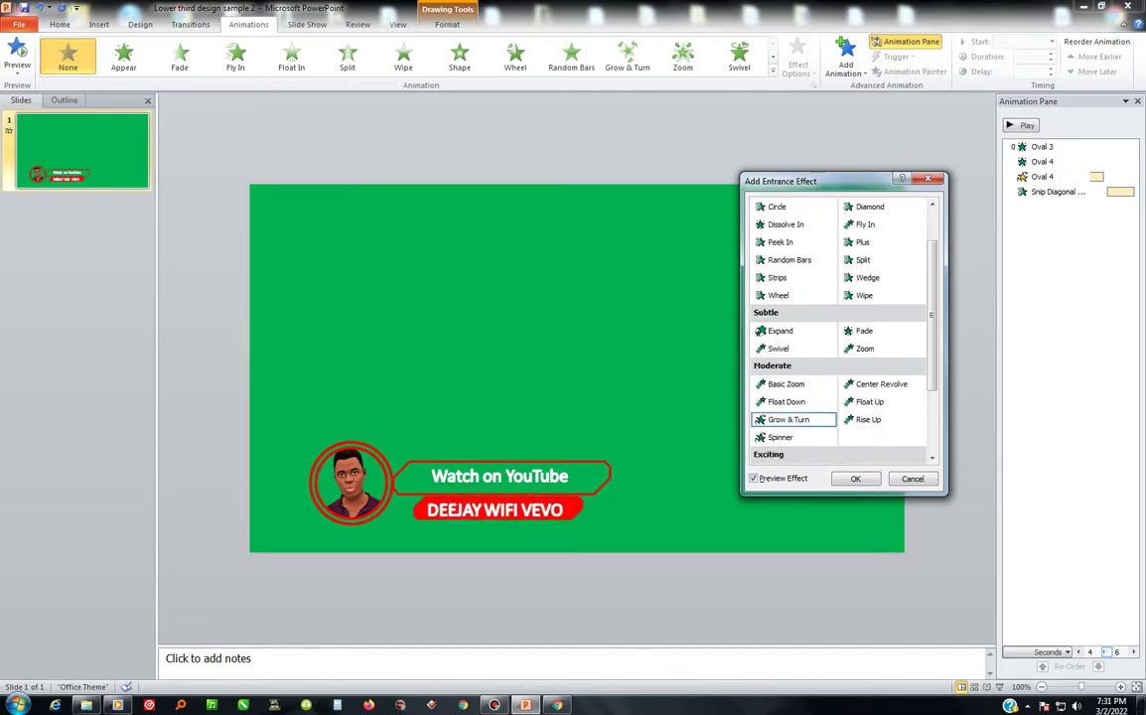
key("Down")
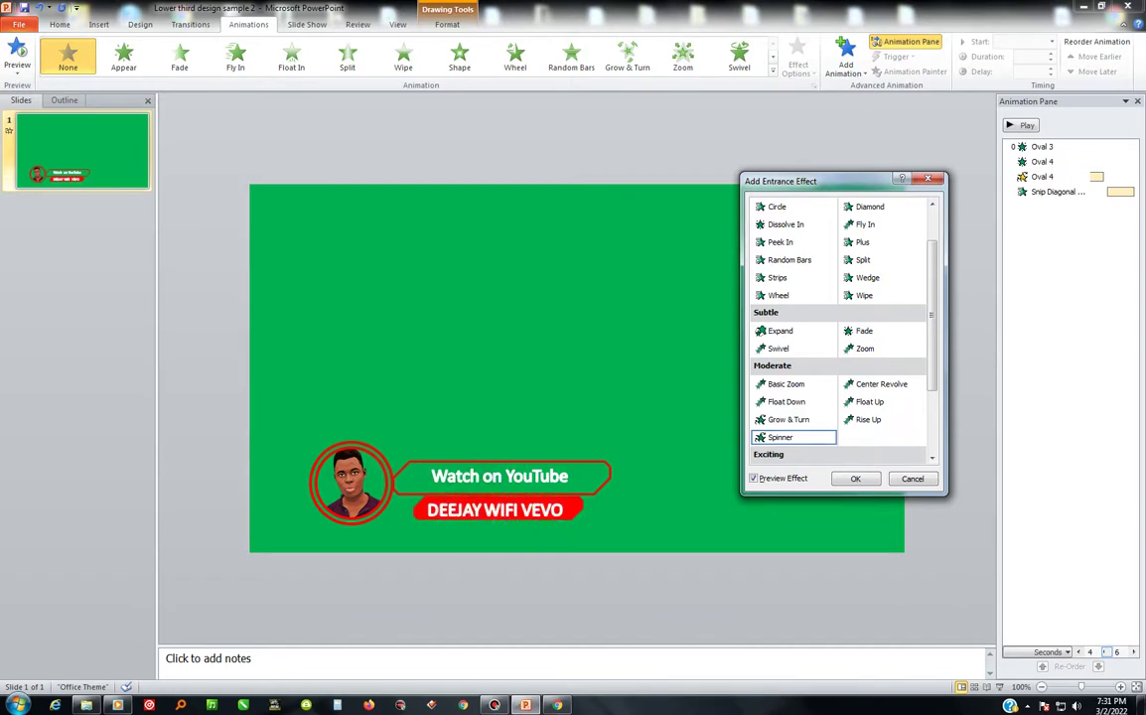
- Preview Float, Spiral In and Dissolve In, then apply Fly In to the red banner
scroll(496, 479, "down", 1)
scroll(496, 479, "down", 1)
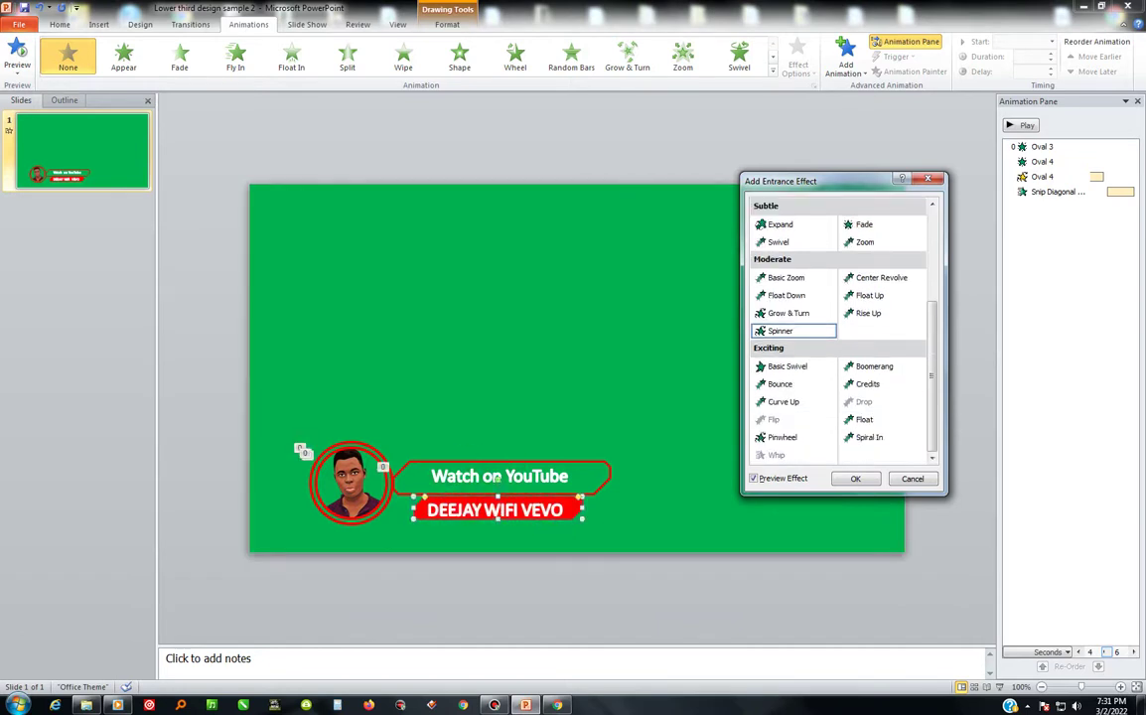
left_click(864, 419)
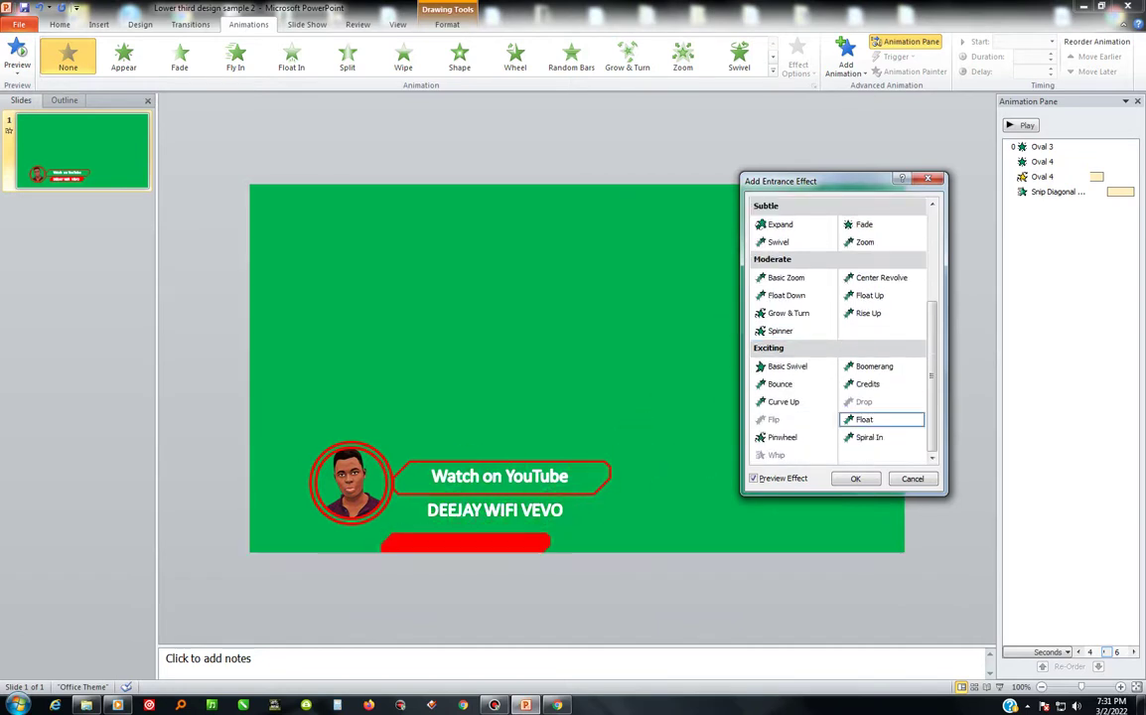
left_click(870, 437)
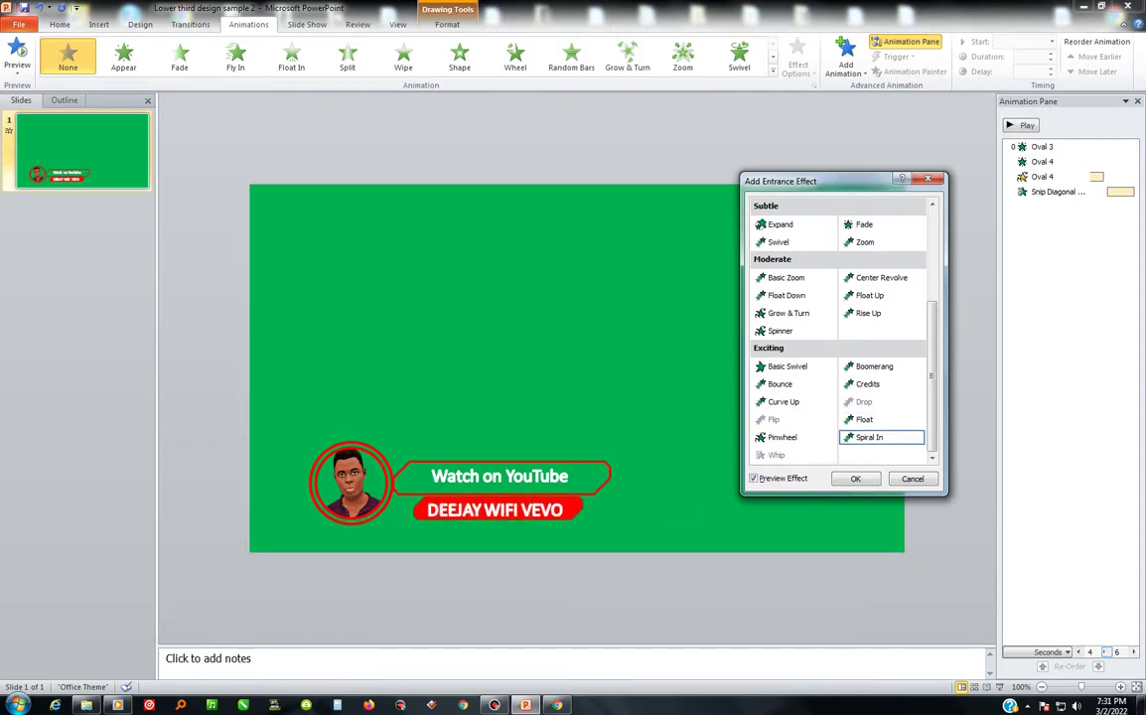
scroll(840, 328, "up", 3)
left_click(786, 277)
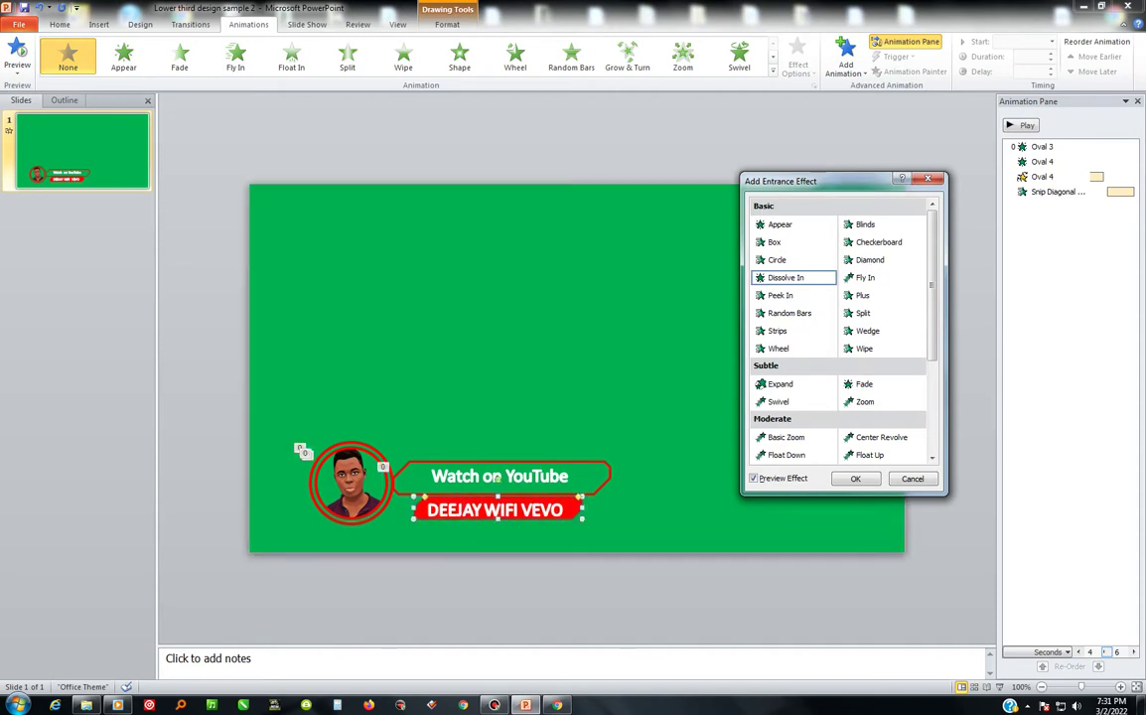
key("Right")
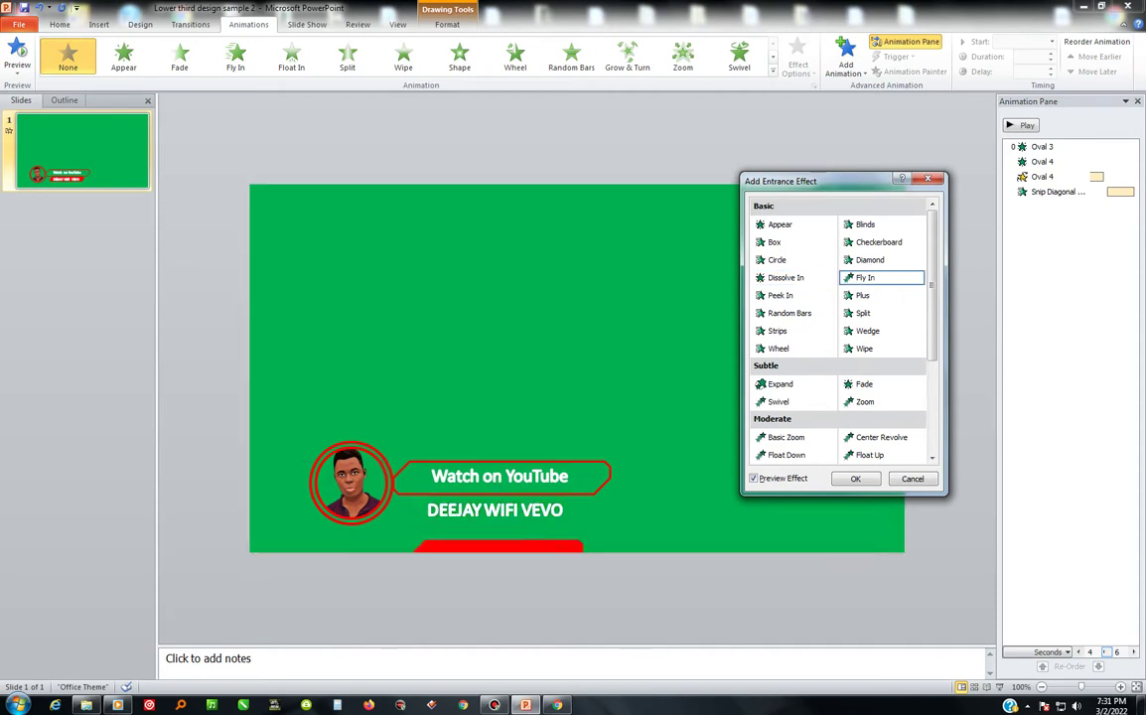
key("Return")
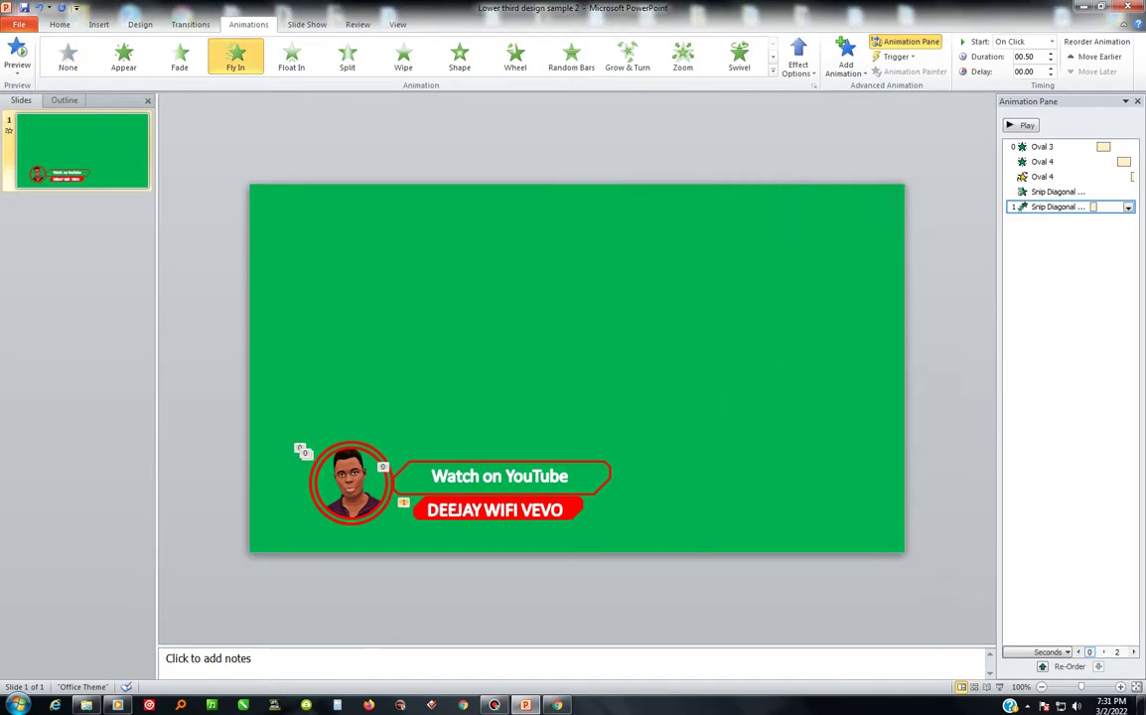
- Set the red banner's Fly In to start After Previous, coming from the left
left_click(1129, 206)
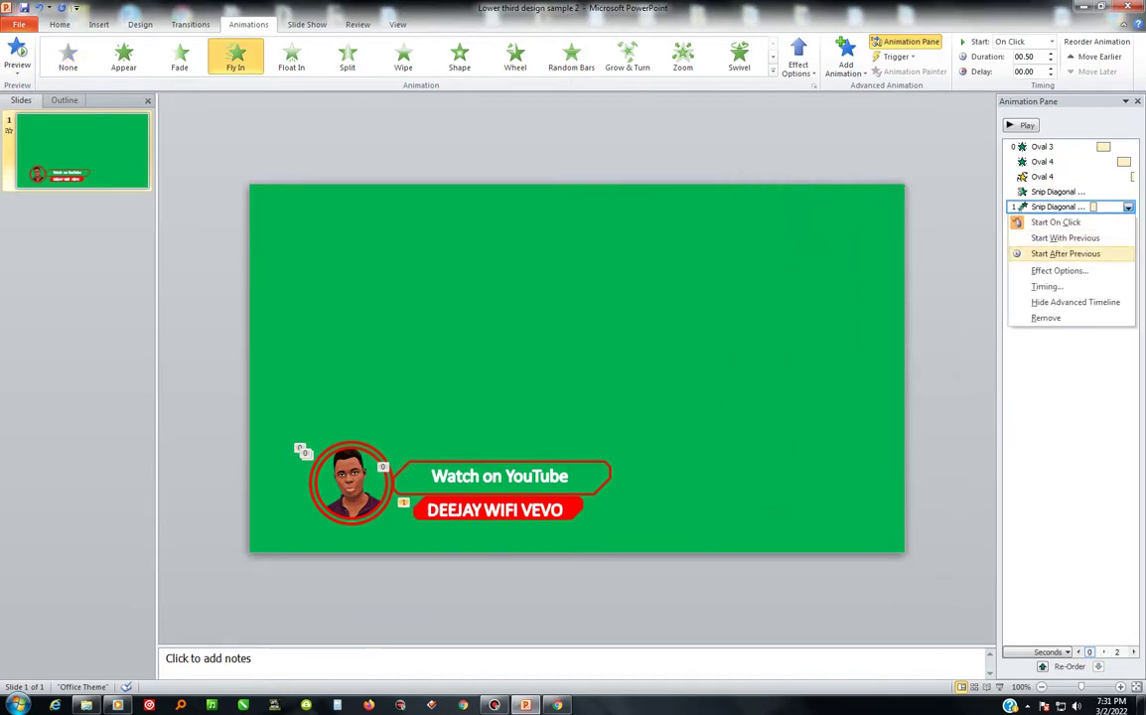
left_click(1065, 253)
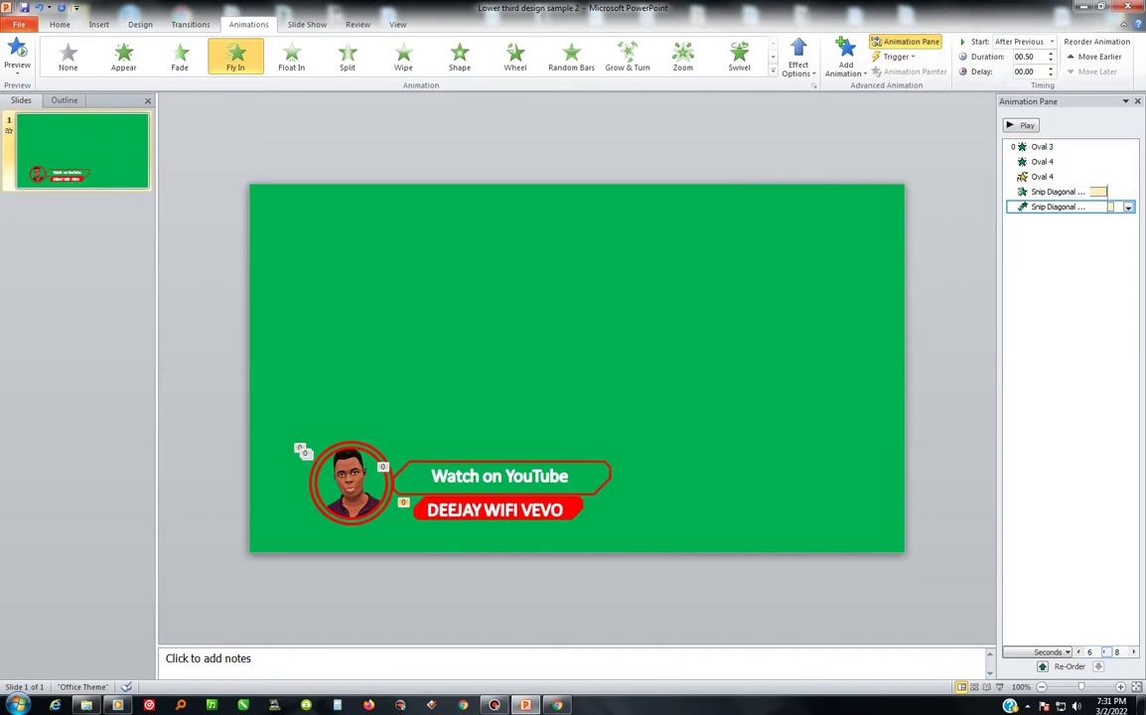
left_click(1129, 206)
left_click(1034, 273)
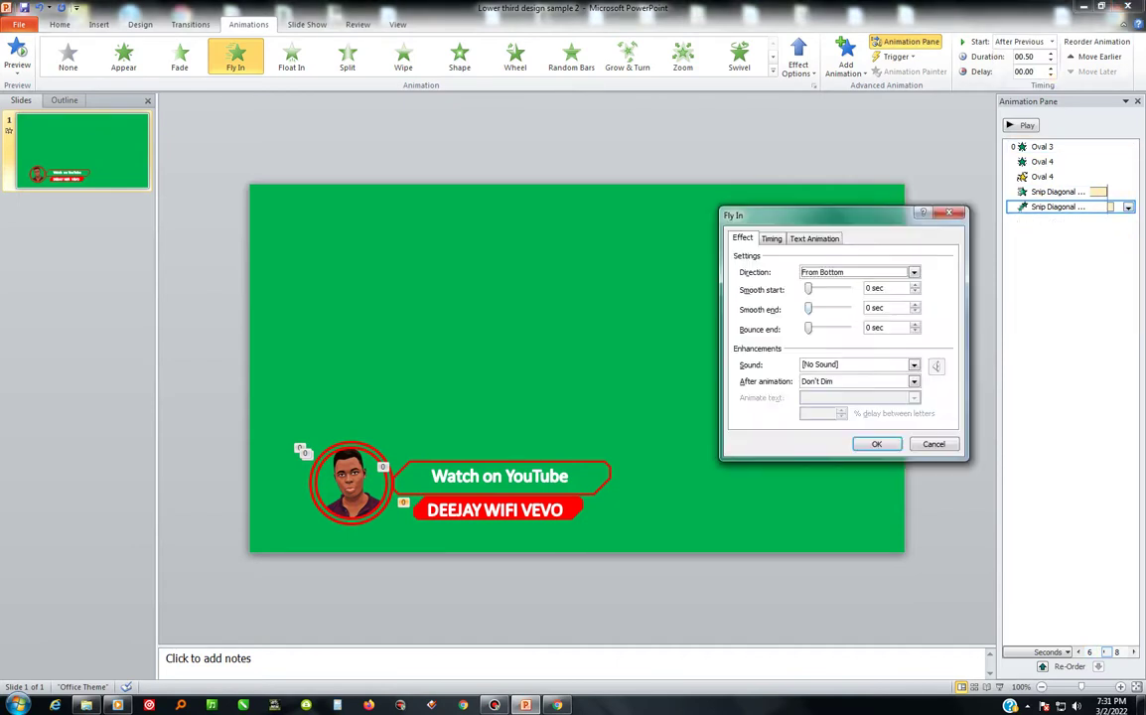
left_click(914, 273)
left_click(830, 299)
- Switch the red banner's entrance to Zoom (1 s, 0.25 s delay) and preview the slide
key("Return")
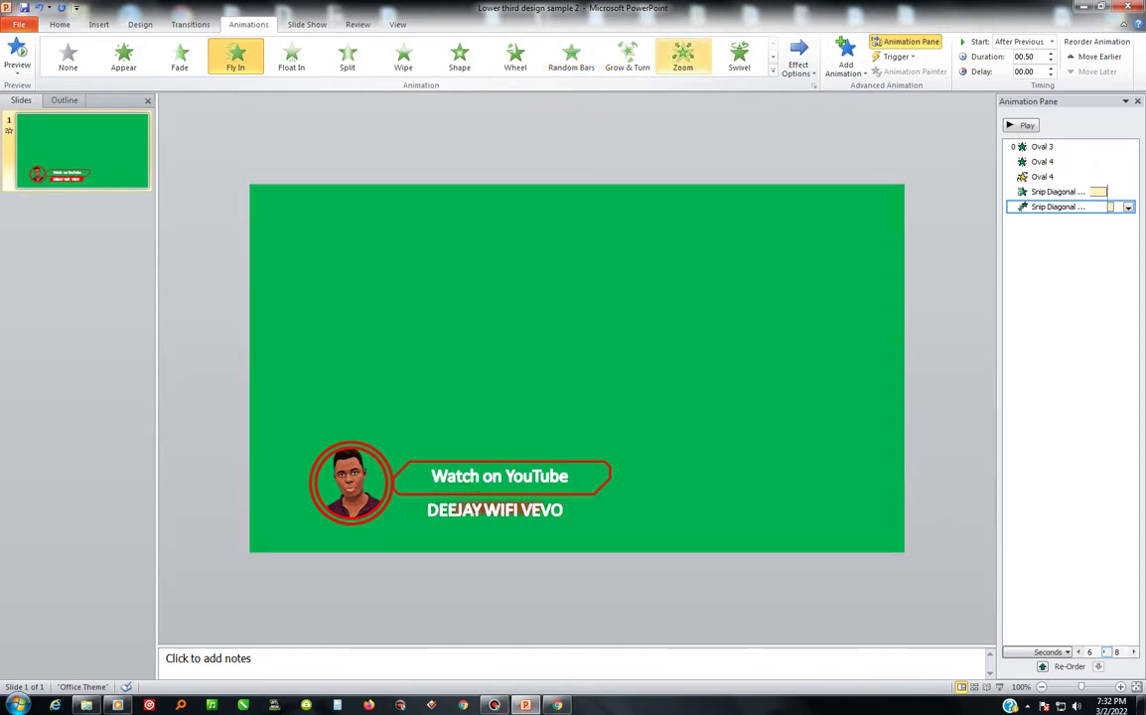
left_click(683, 55)
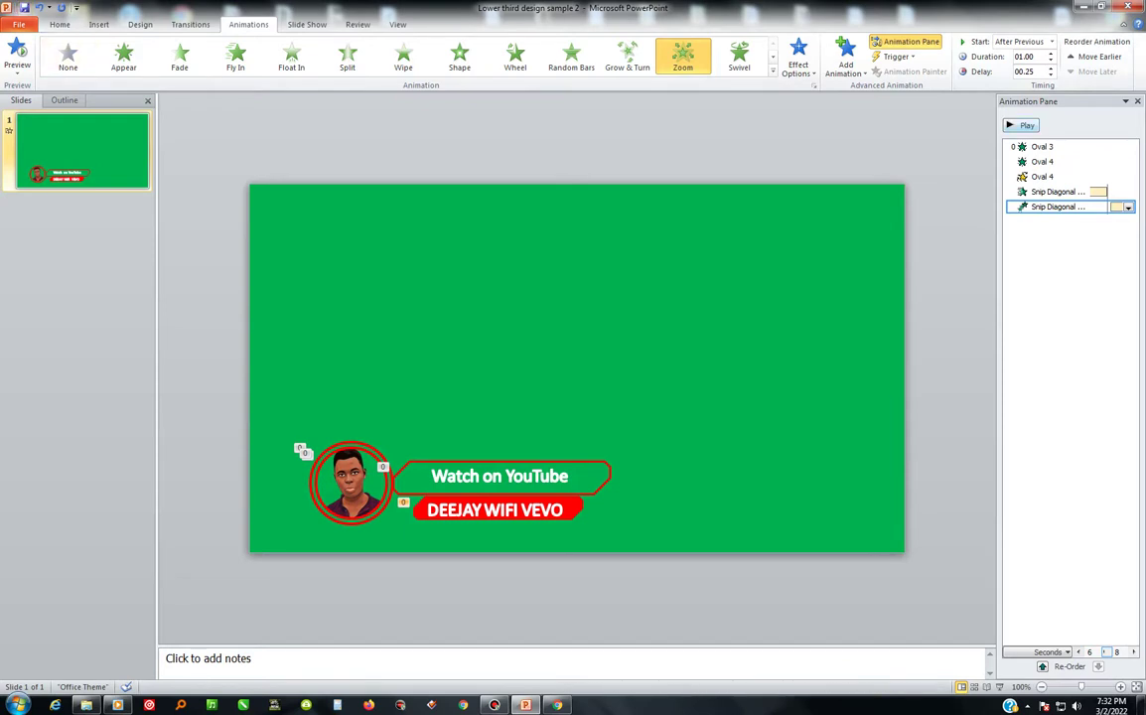
left_click(1023, 126)
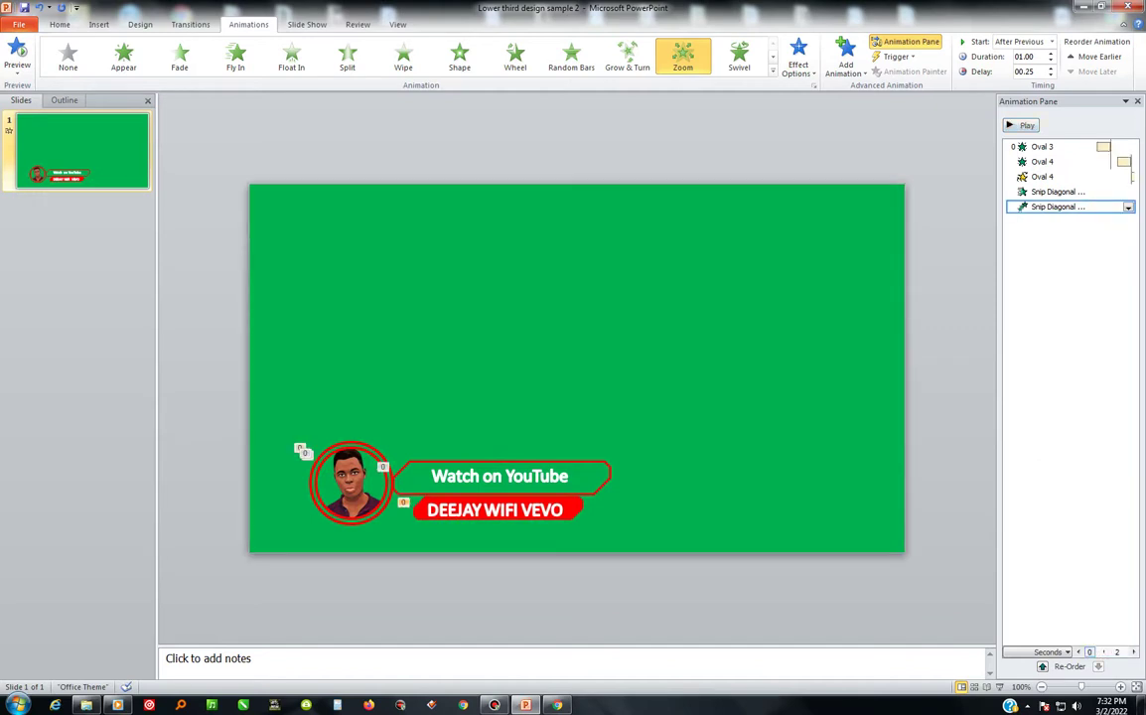
left_click(500, 476)
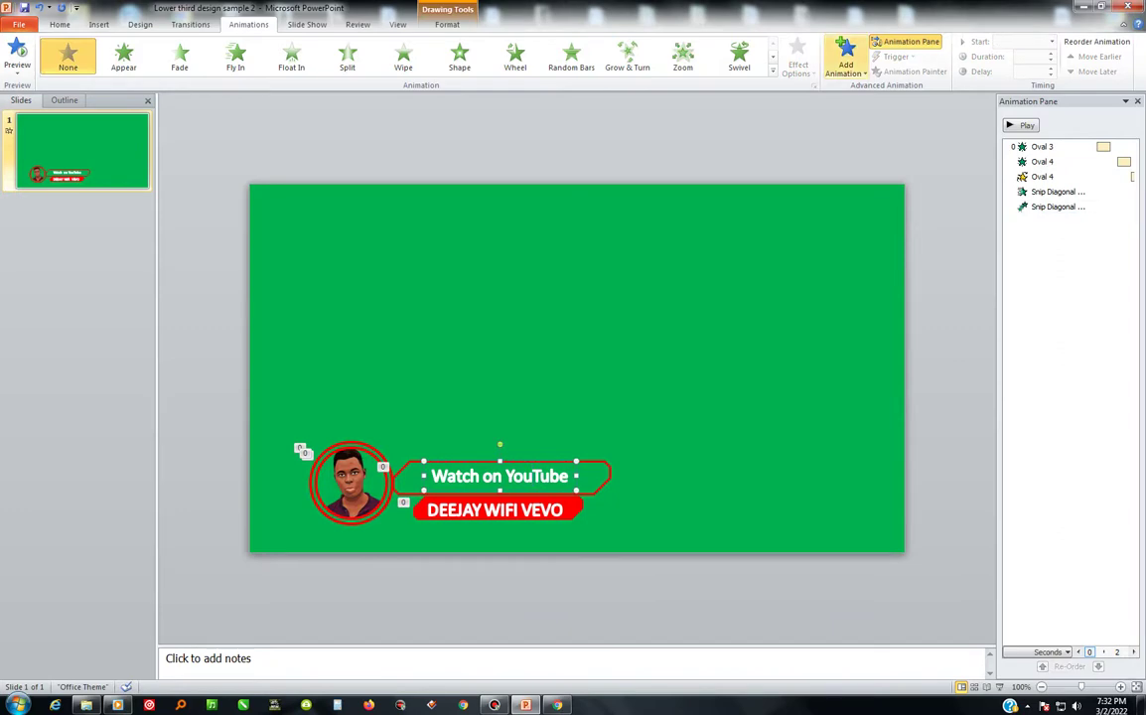
- Add a Zoom entrance to the Watch on YouTube text, starting After Previous
left_click(845, 60)
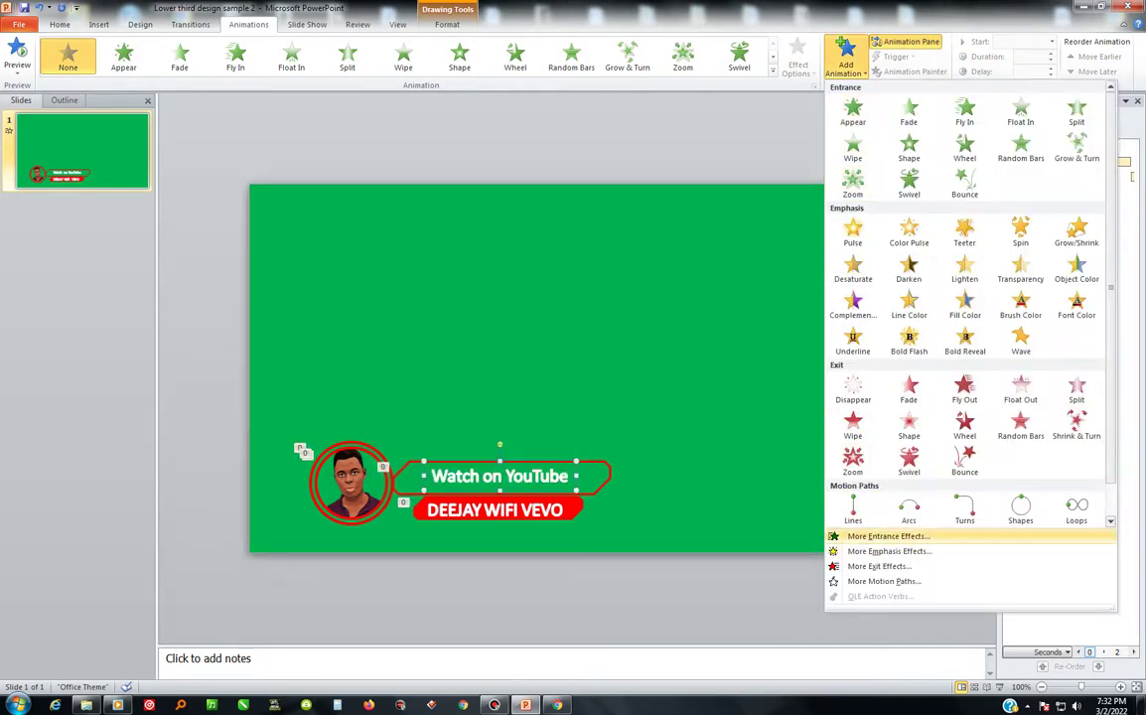
left_click(887, 536)
left_click(779, 401)
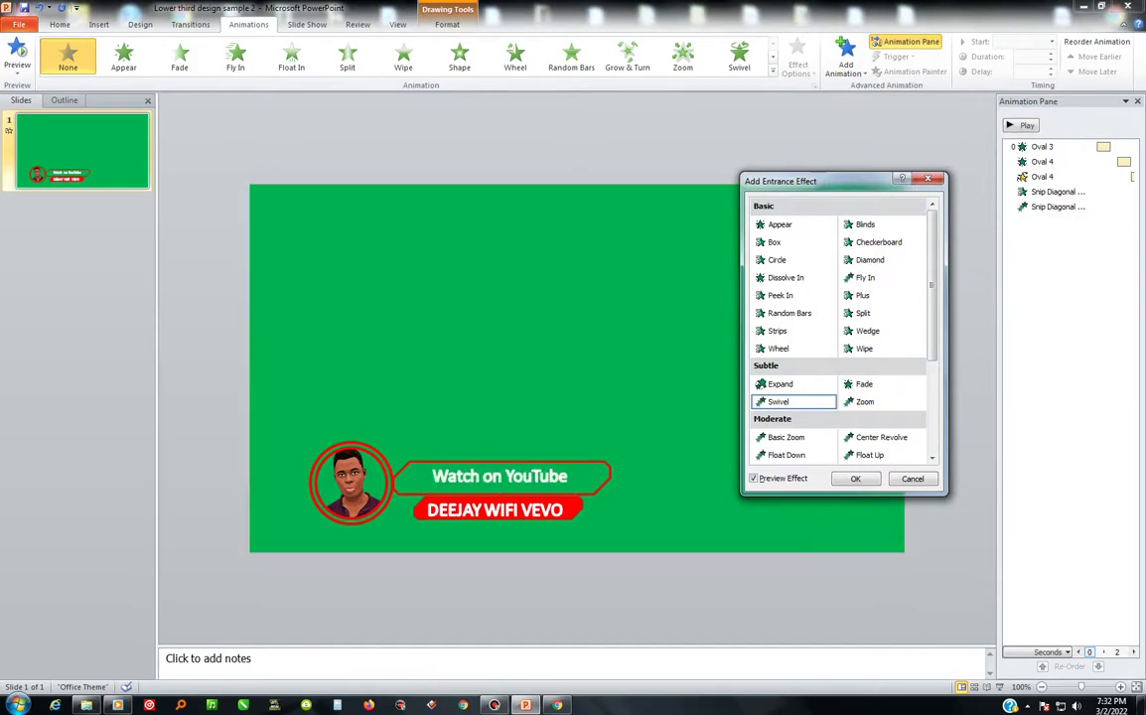
left_click(866, 401)
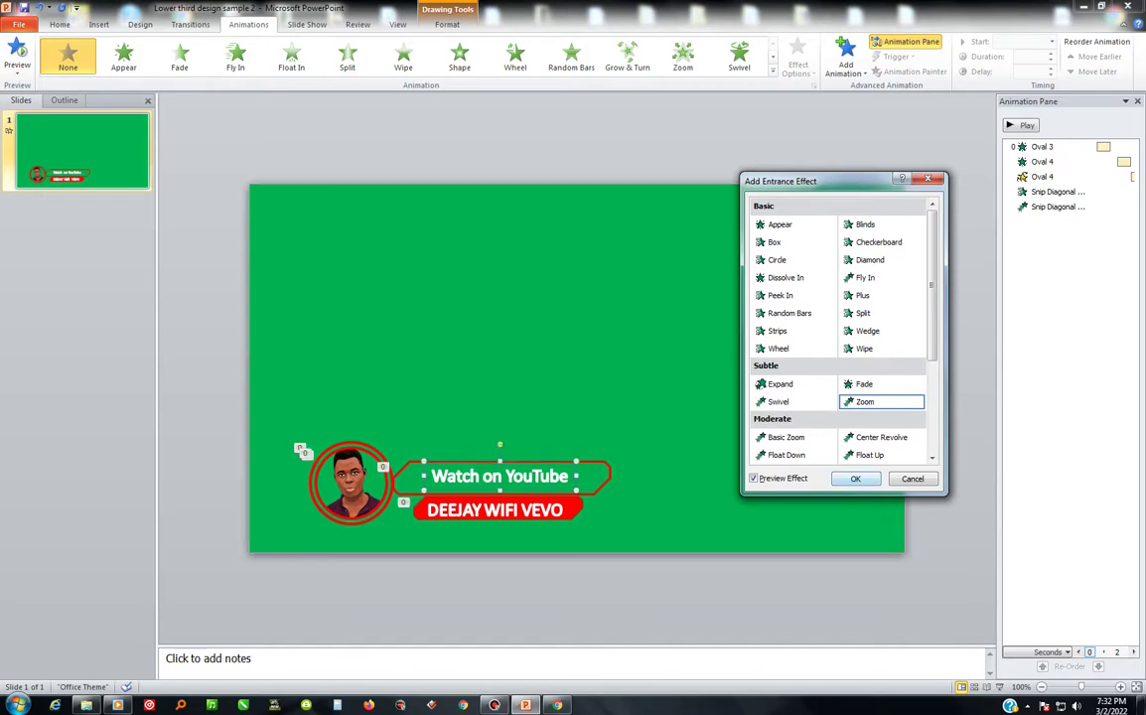
left_click(855, 479)
left_click(1052, 42)
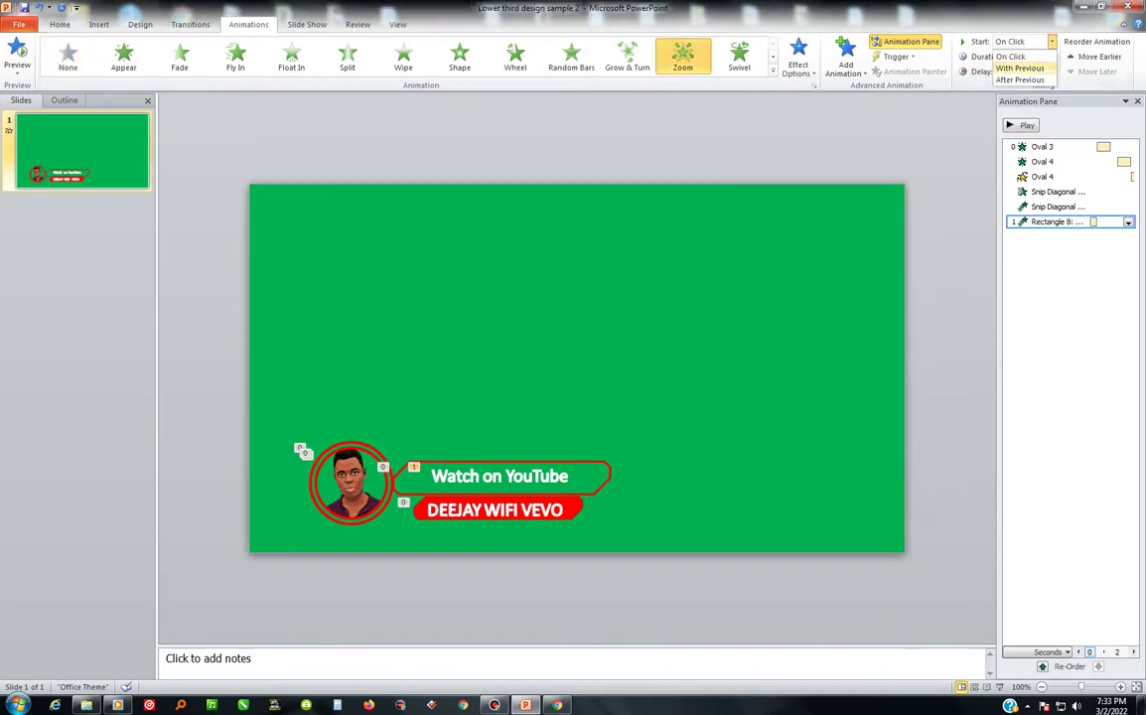
left_click(1020, 79)
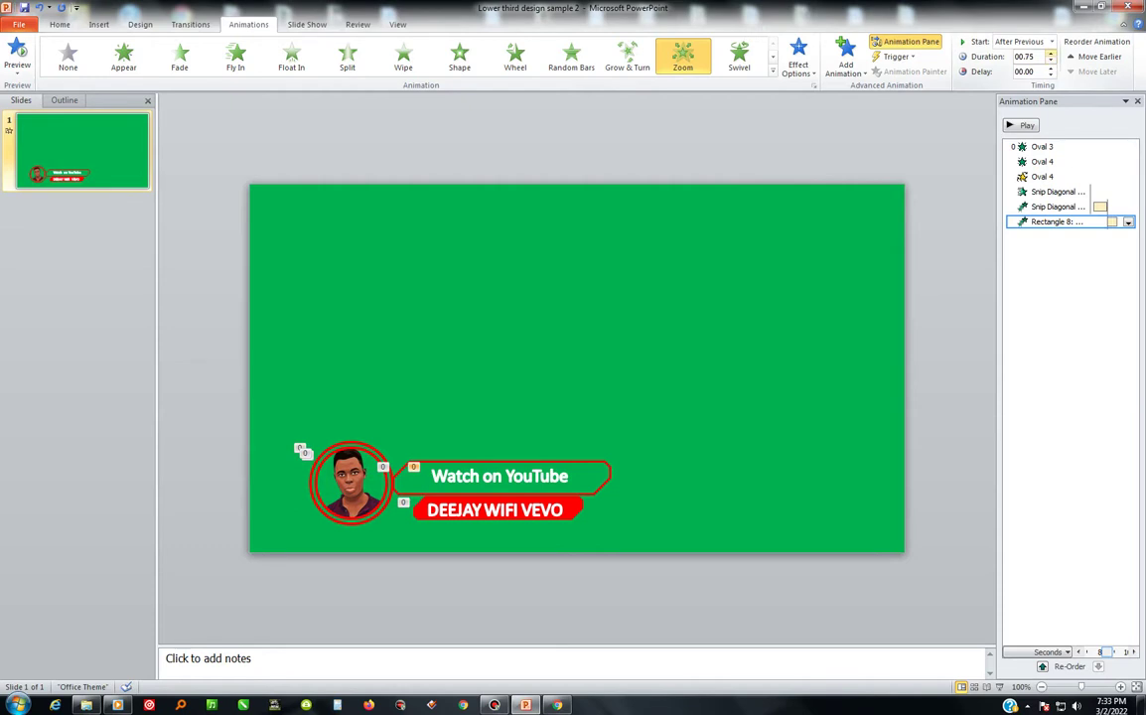
- Move the text's Zoom ahead of the red banner's animation and preview the slide
left_click_drag(1055, 222, 1055, 205)
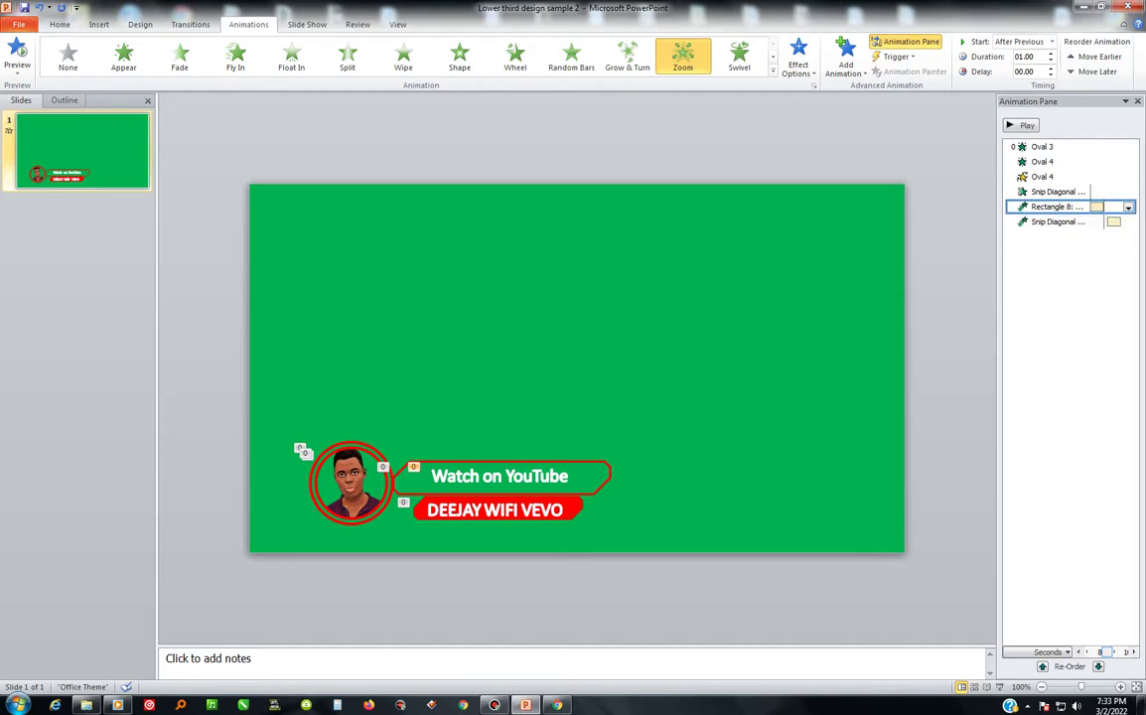
key("Escape")
left_click(1023, 125)
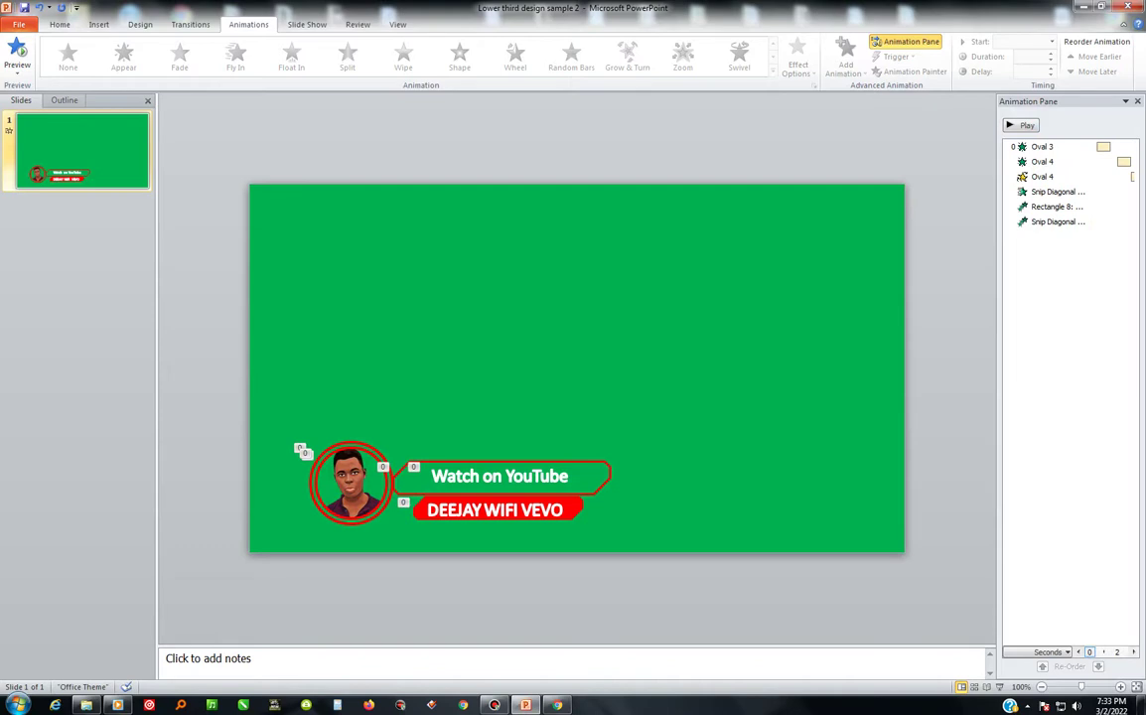
left_click(494, 478)
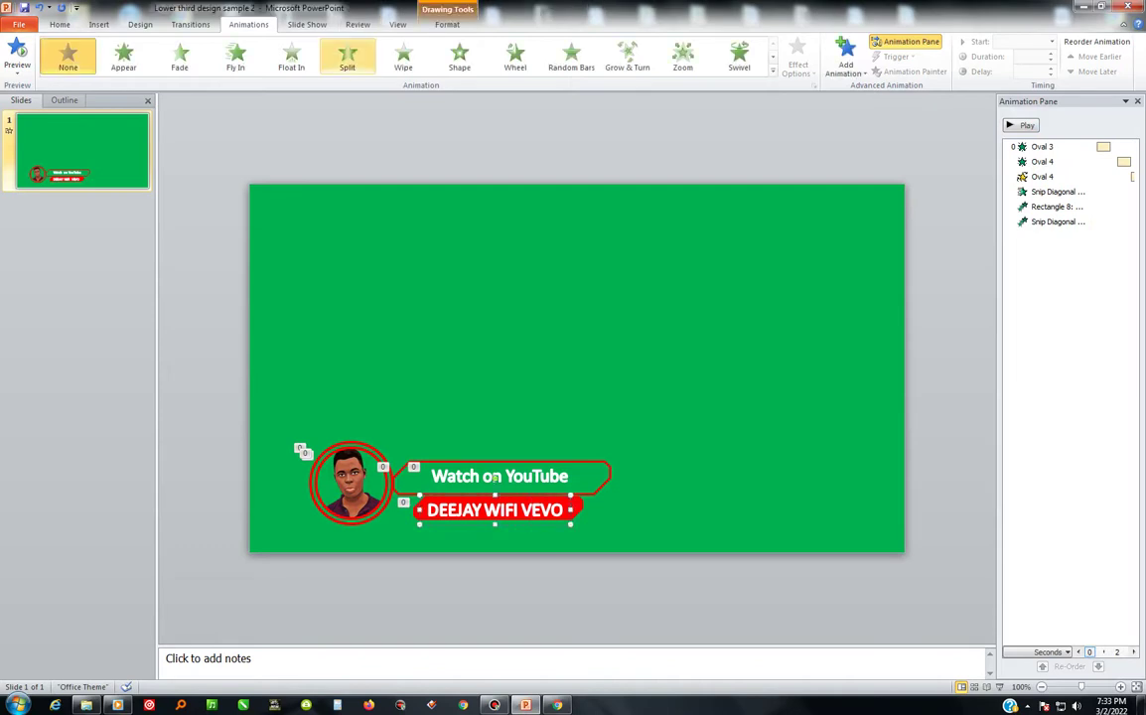
- Give the DEEJAY WIFI VEVO text a Zoom entrance, After Previous, lasting 0.75 seconds
left_click(683, 60)
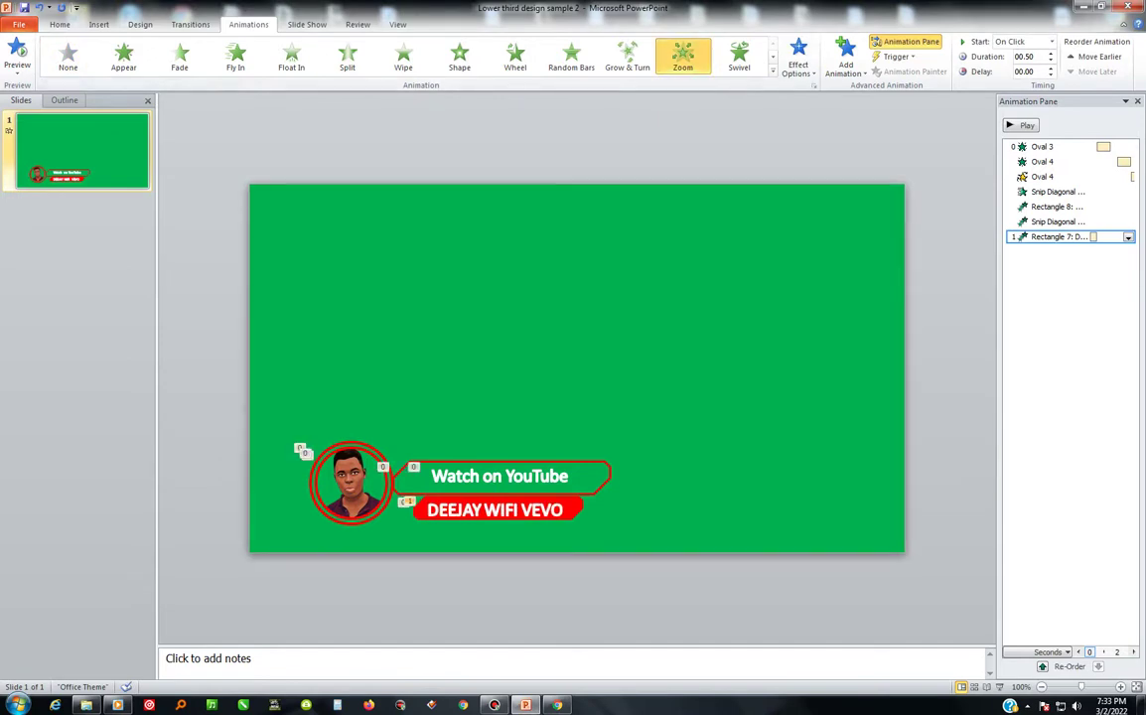
left_click(1052, 42)
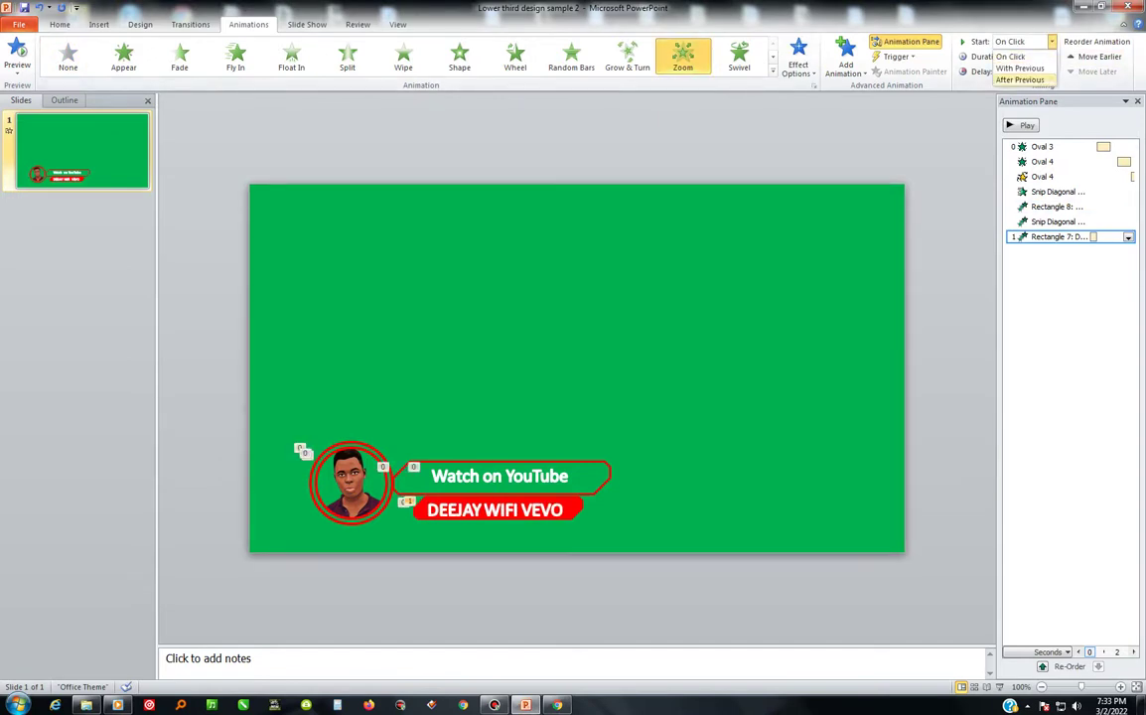
left_click(1023, 79)
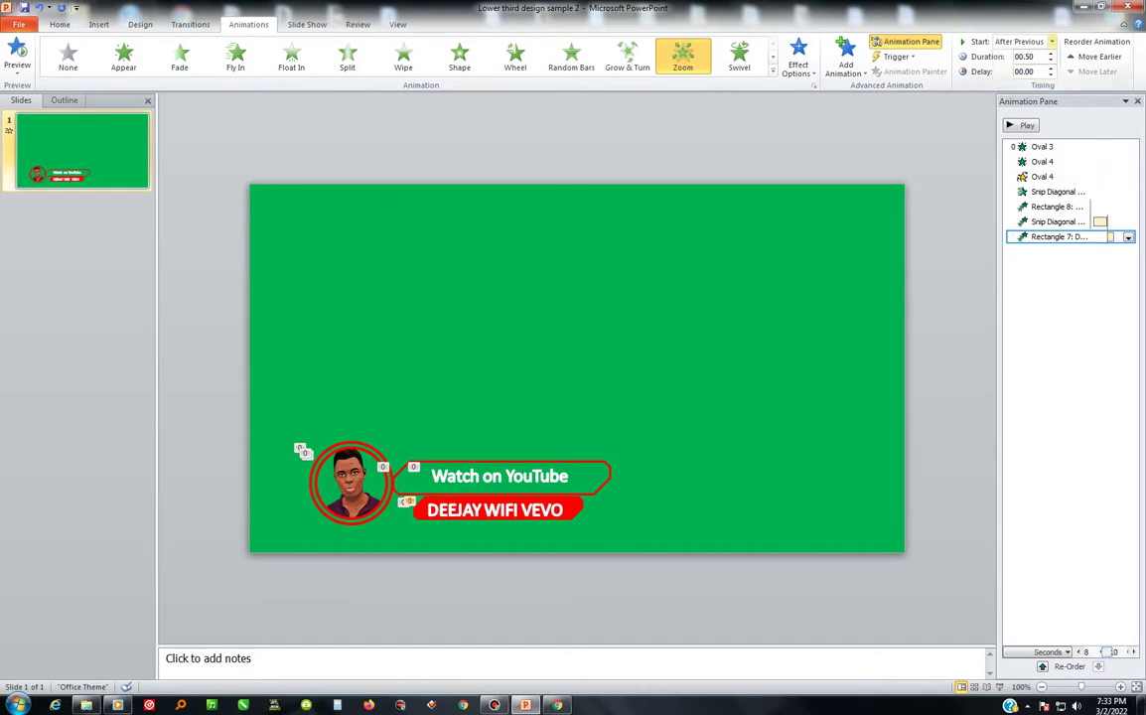
left_click(1051, 53)
- Slow the red banner's Snip Diagonal zoom to 1.25 seconds and preview the animations twice
left_click(1058, 222)
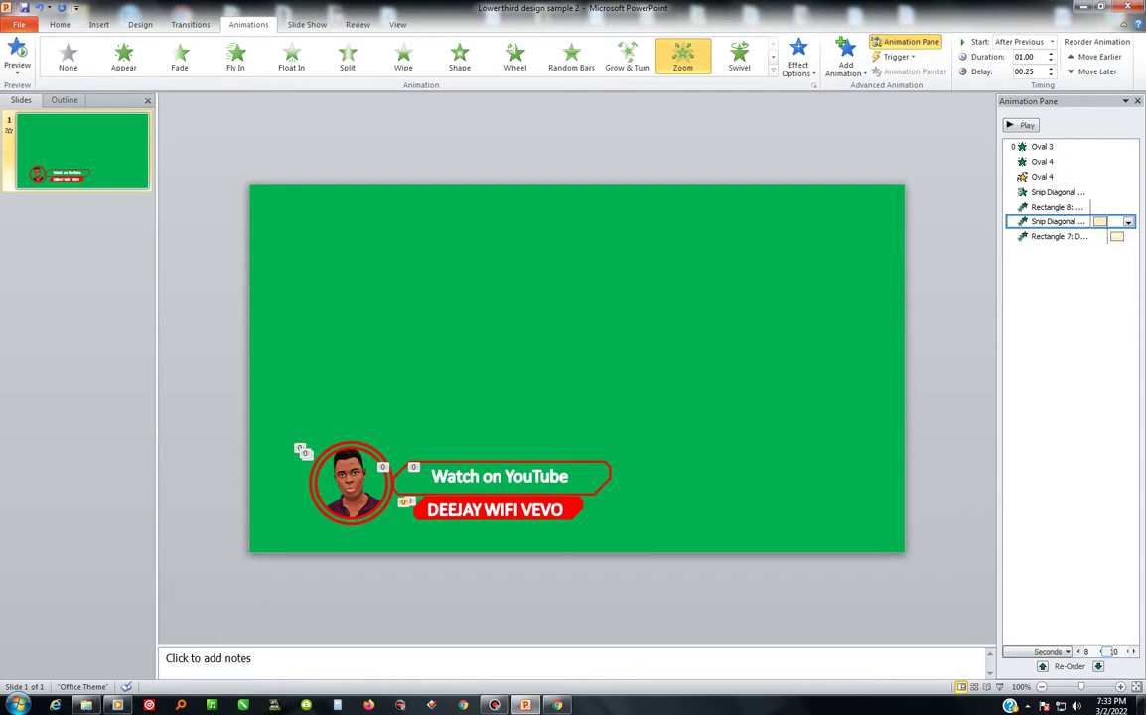
left_click(1051, 53)
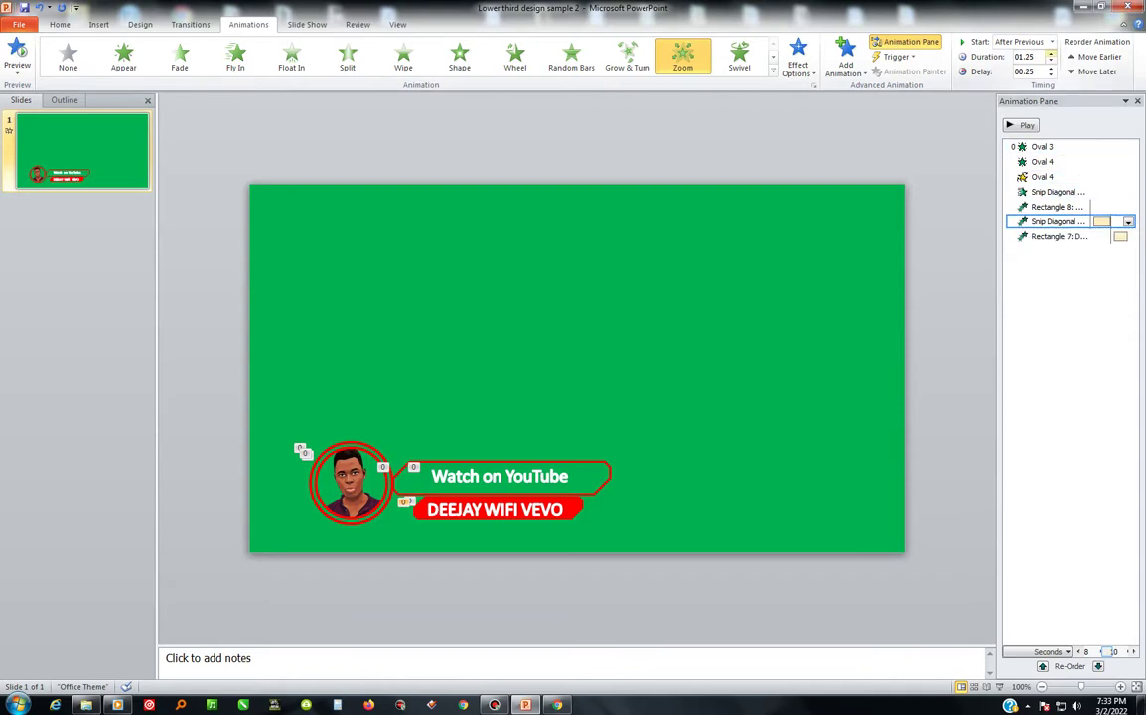
key("Escape")
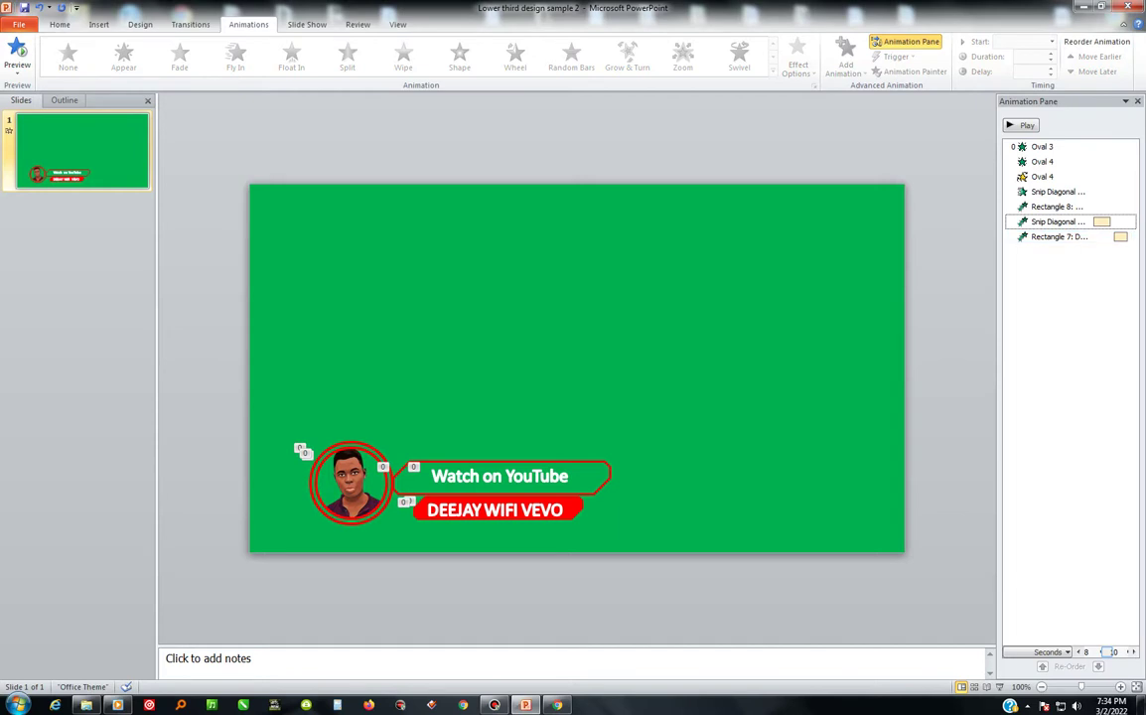
left_click(1023, 125)
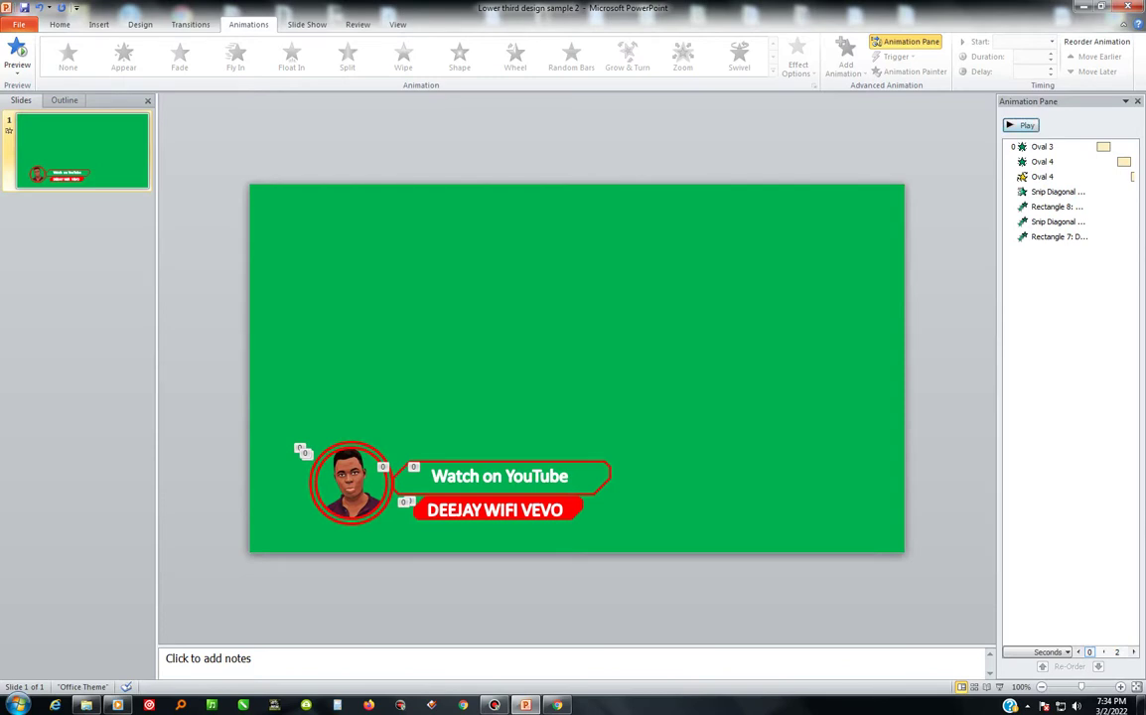
left_click(1023, 125)
- Add a Spin emphasis to the Oval 4 profile photo, starting With Previous
left_click(1044, 177)
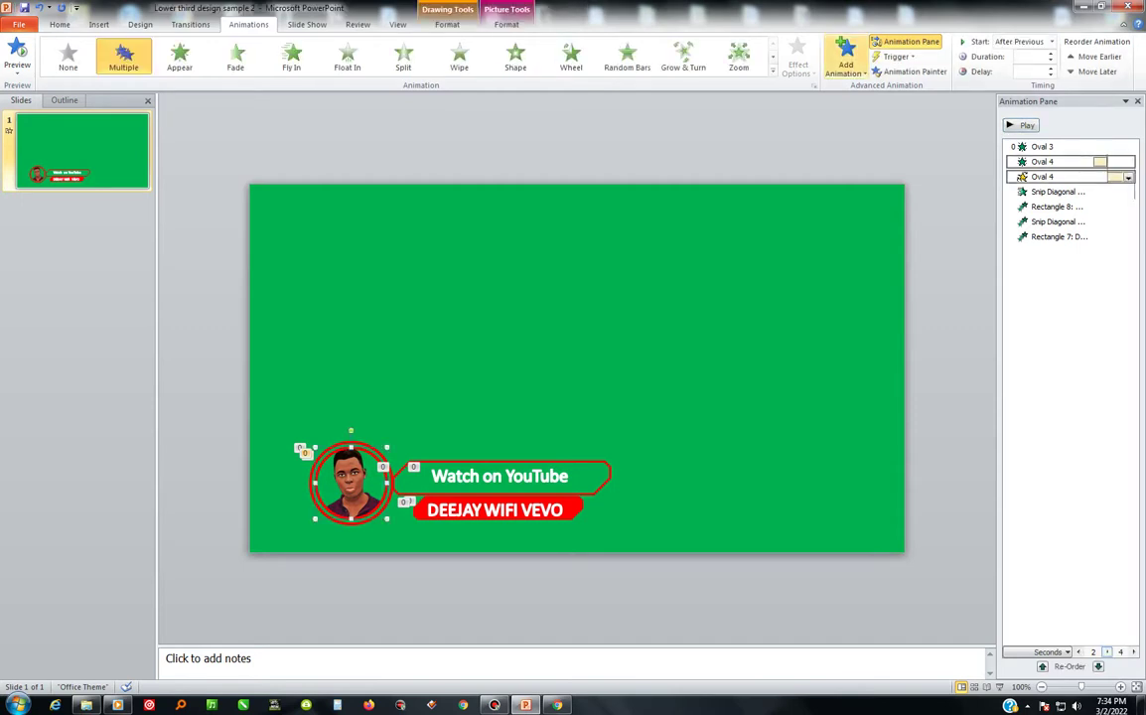
left_click(846, 60)
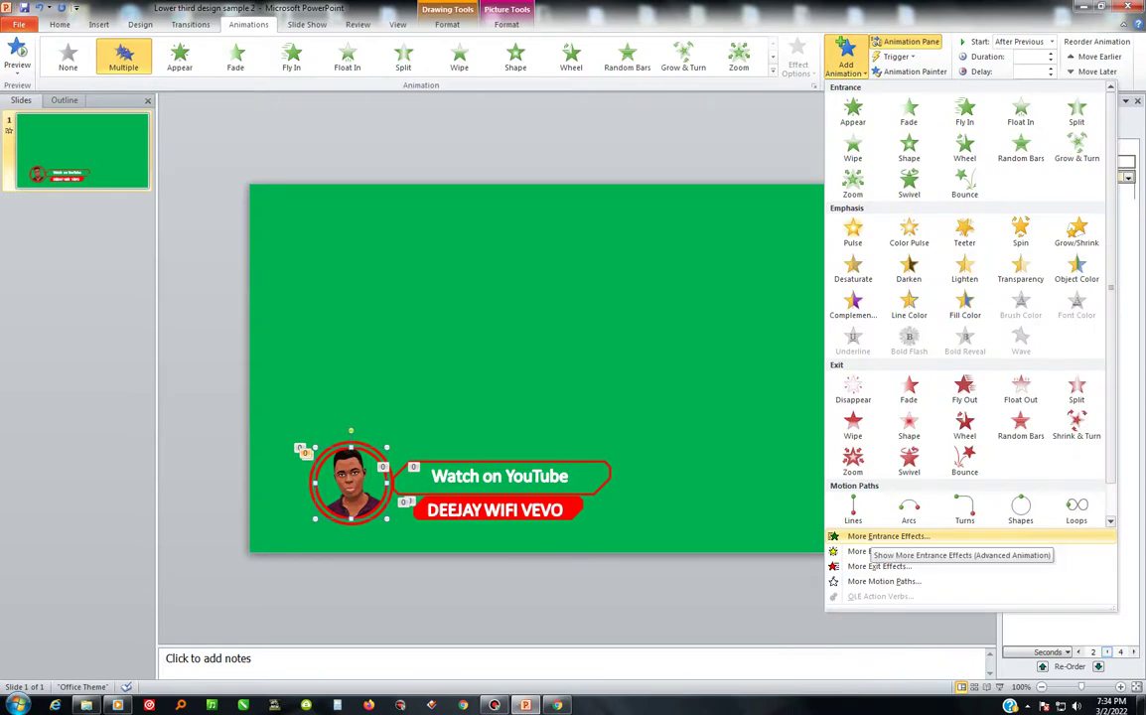
left_click(874, 537)
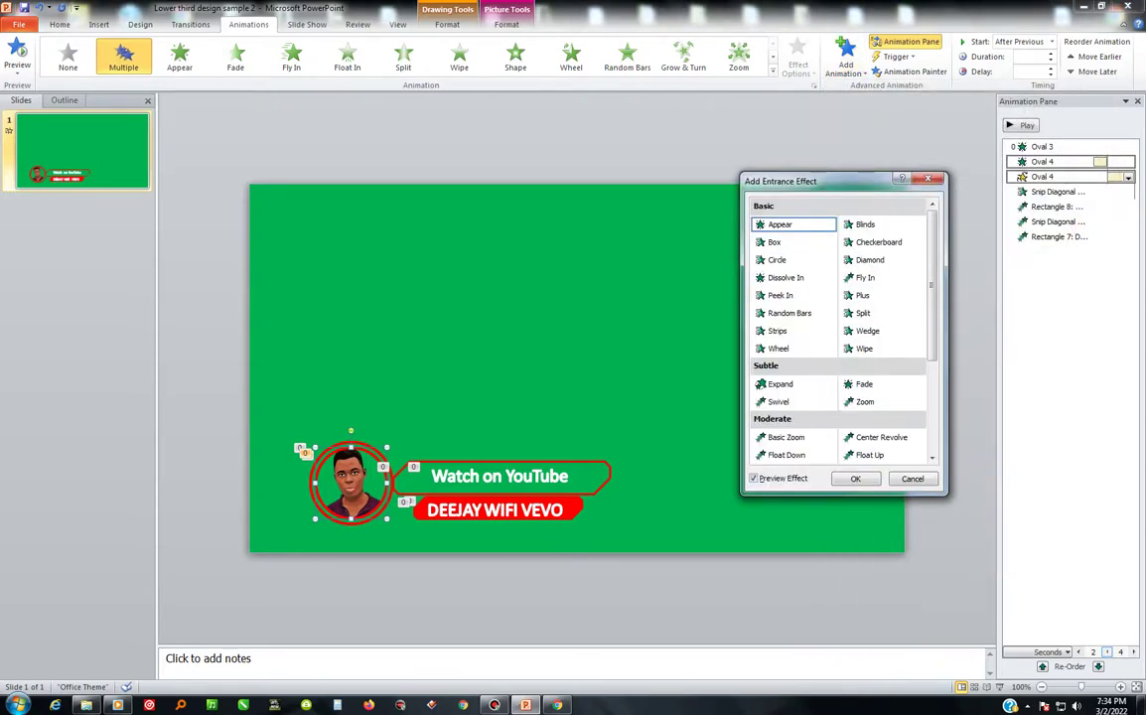
key("Escape")
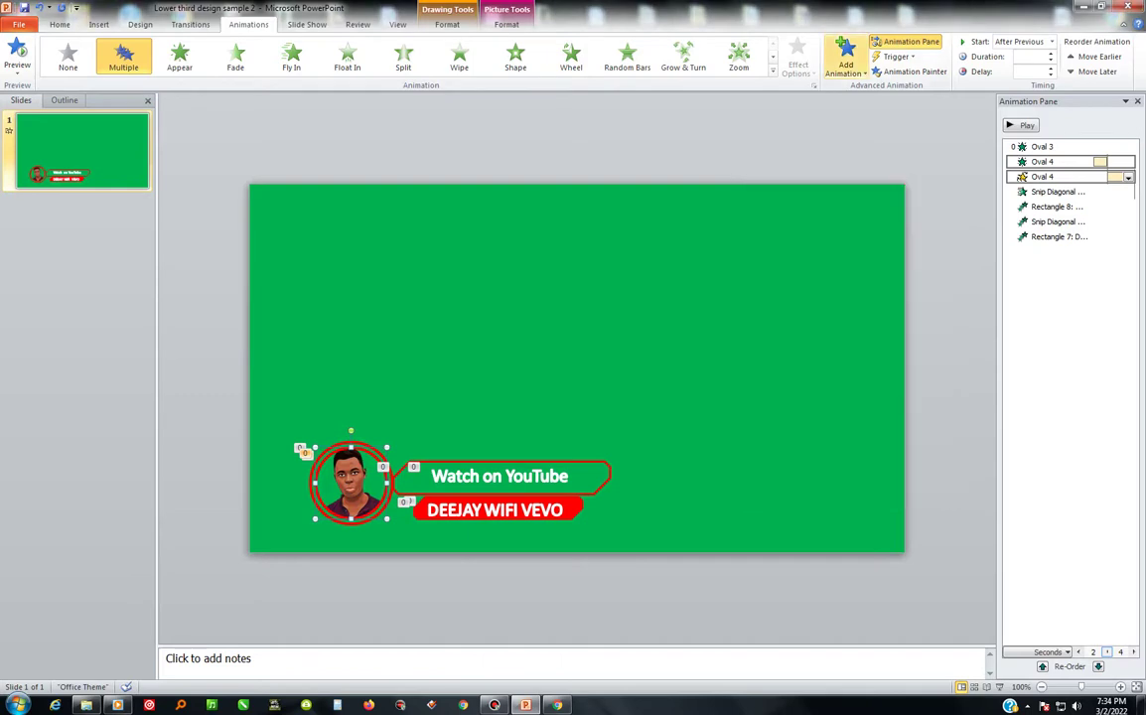
left_click(845, 59)
left_click(889, 551)
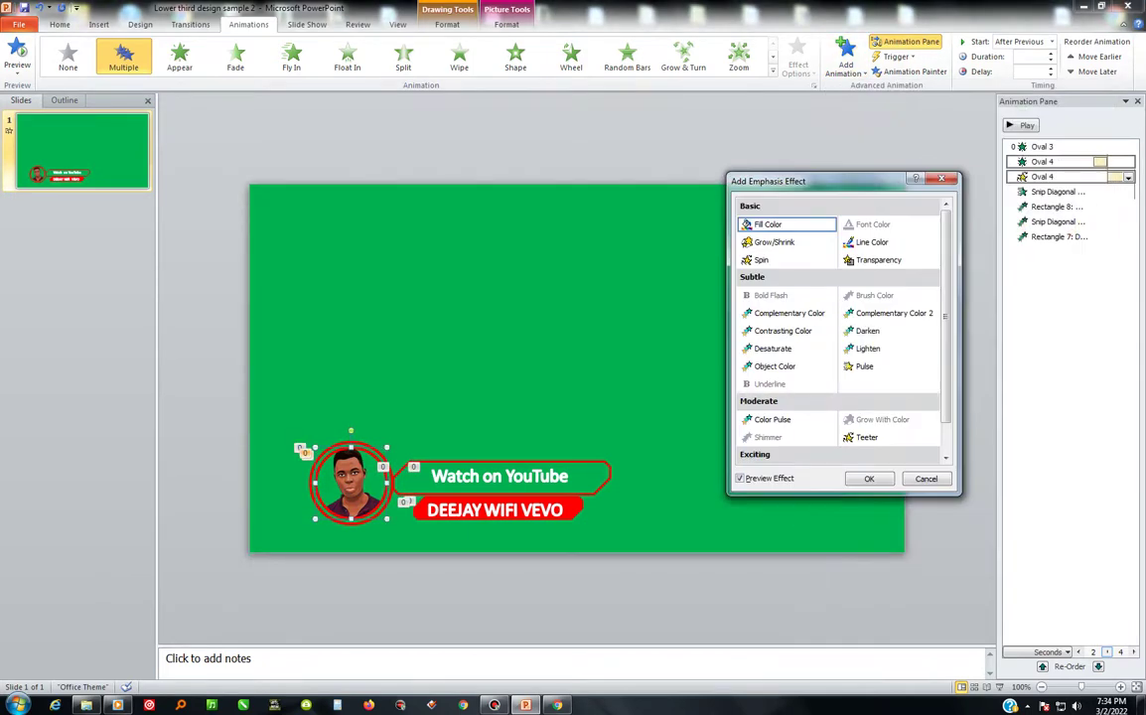
left_click(762, 259)
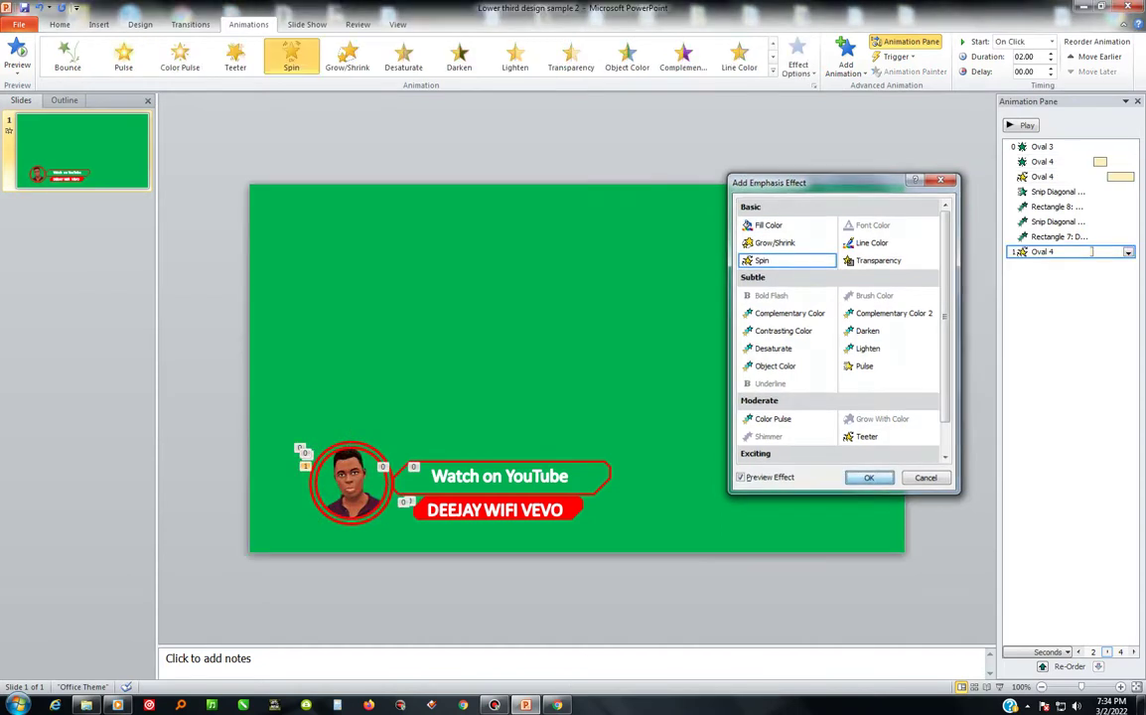
key("Return")
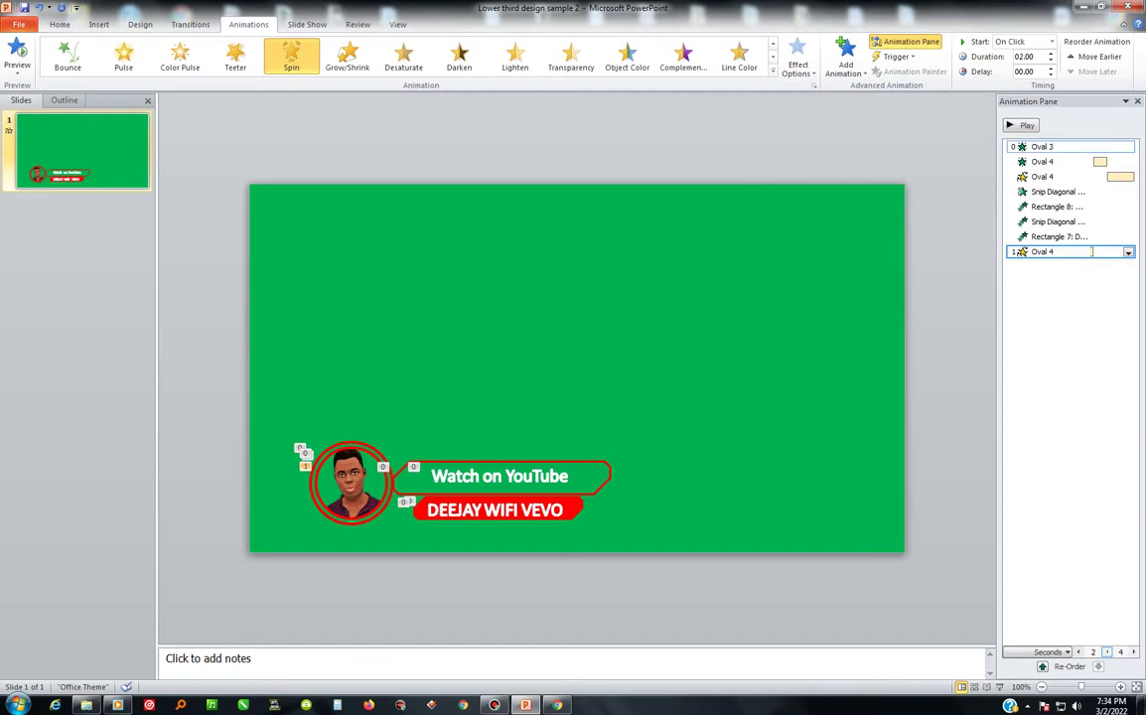
left_click(1051, 42)
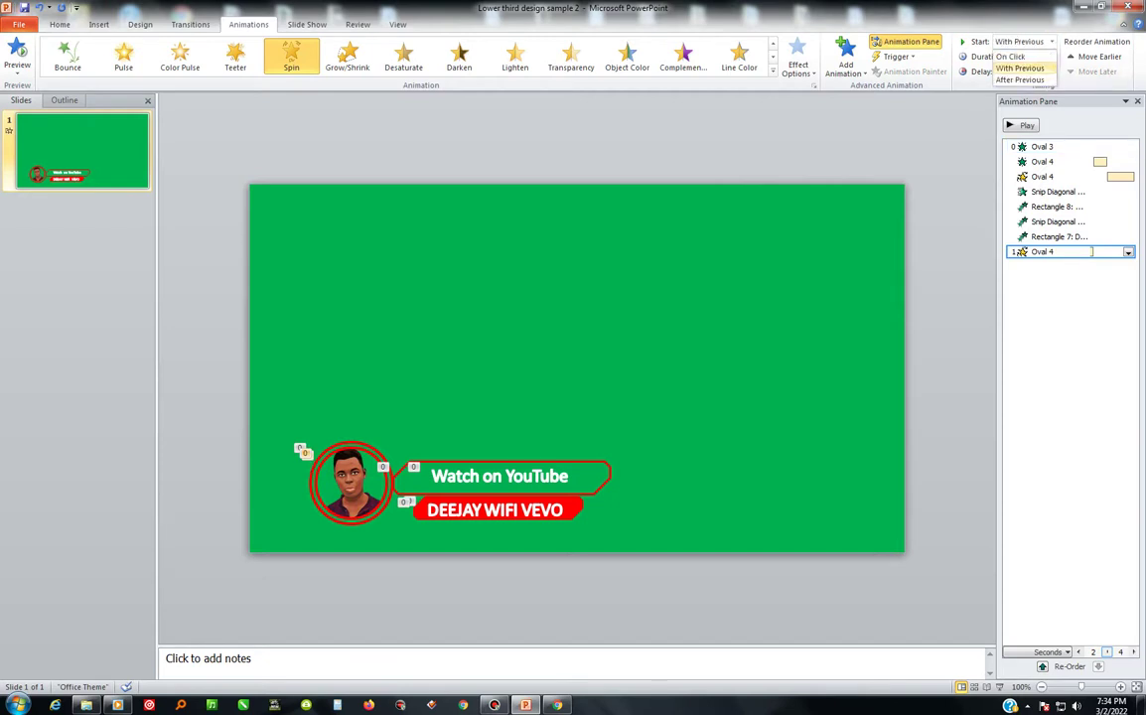
left_click(1020, 67)
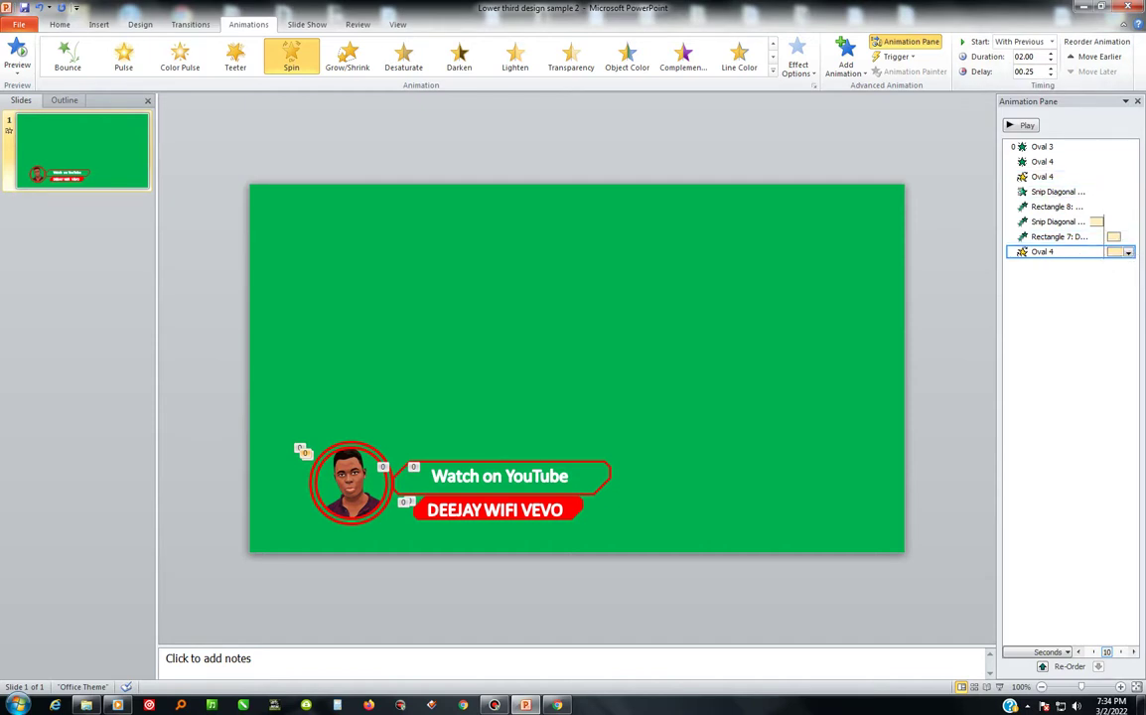
- Lengthen the DEEJAY WIFI VEVO text's (Rectangle 7) Zoom entrance to 2 seconds
left_click(1055, 236)
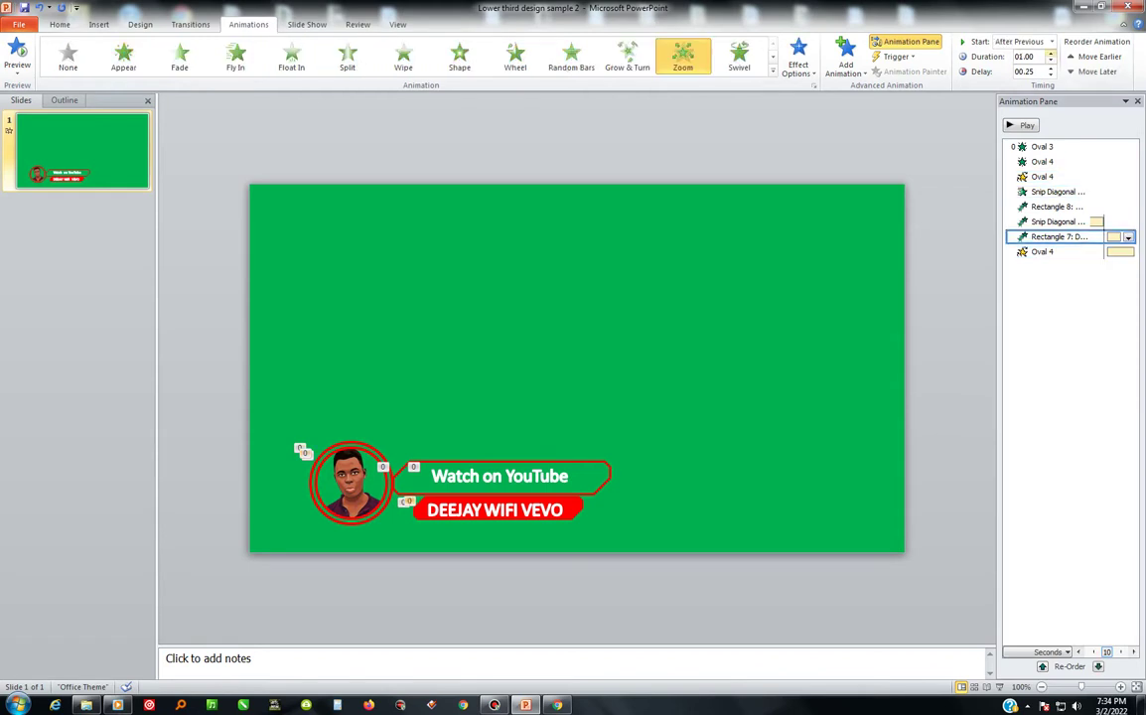
left_click(1051, 53)
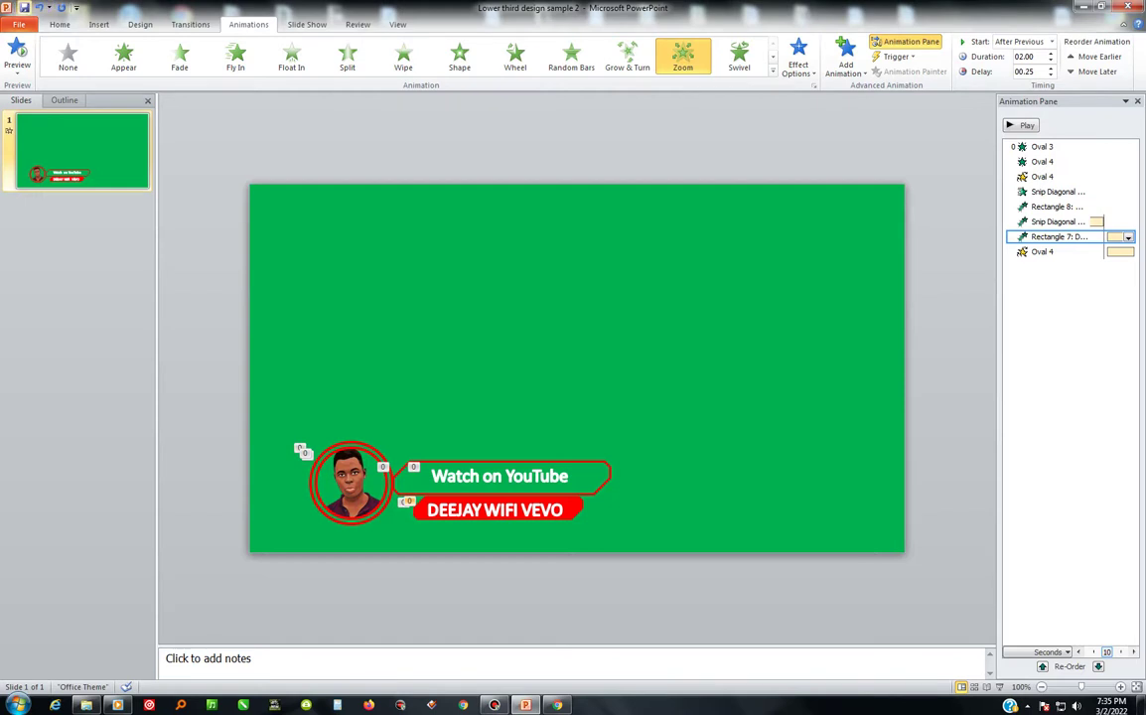
key("Escape")
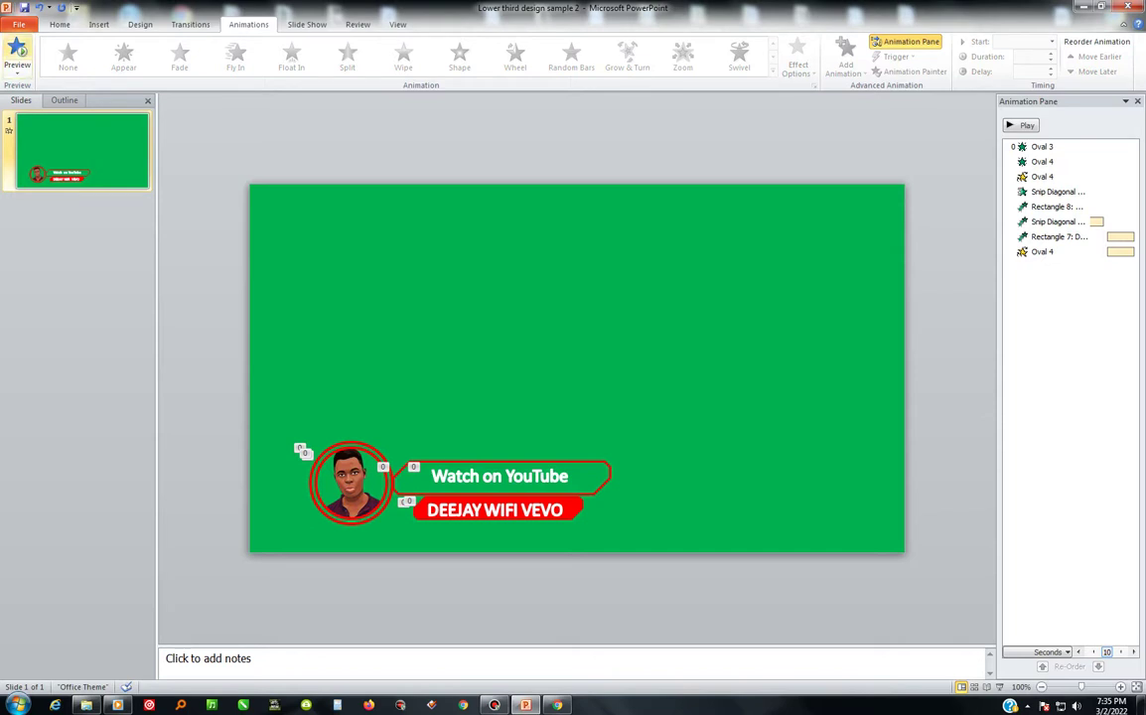
- Run the full lower-third build as a slide show with F5, then exit back to editing
key("F5")
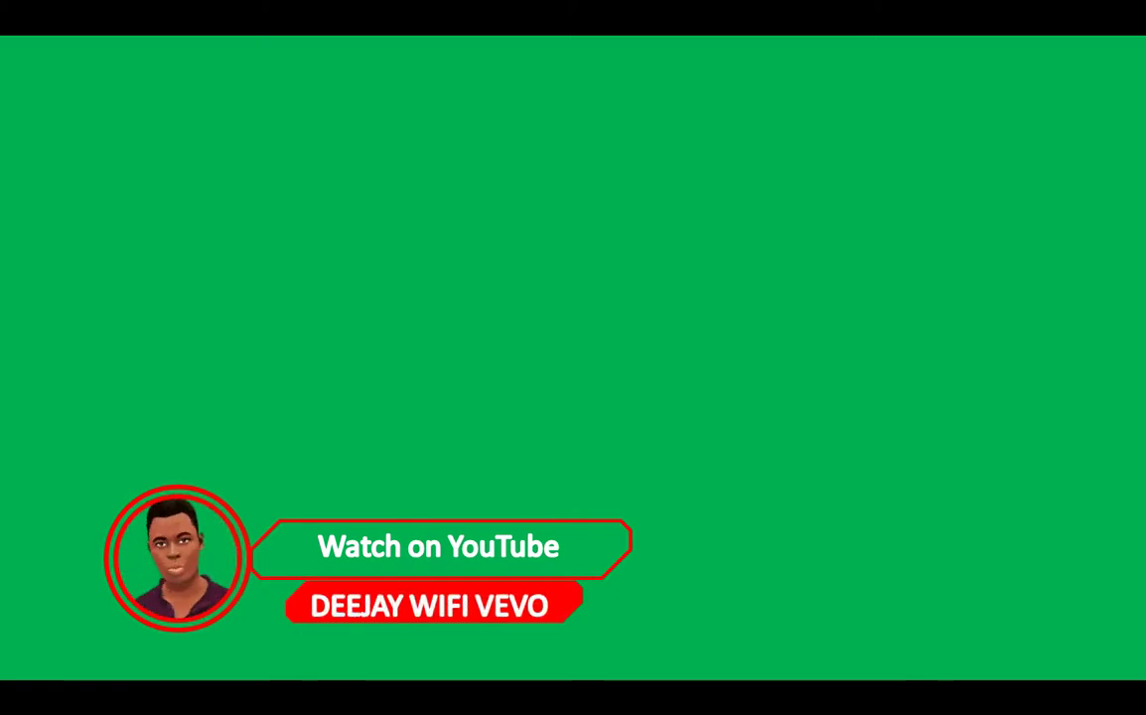
key("Escape")
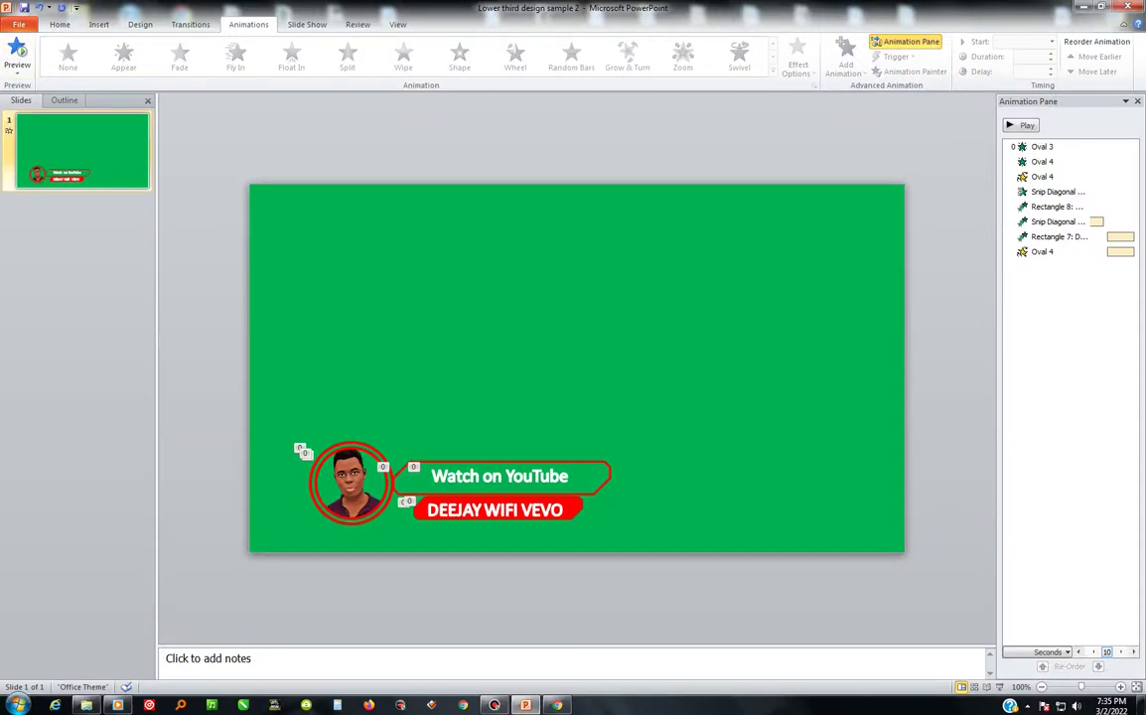
- Give all six lower-third shapes a Dissolve Out exit starting After Previous, and preview it
left_click_drag(248, 383, 696, 552)
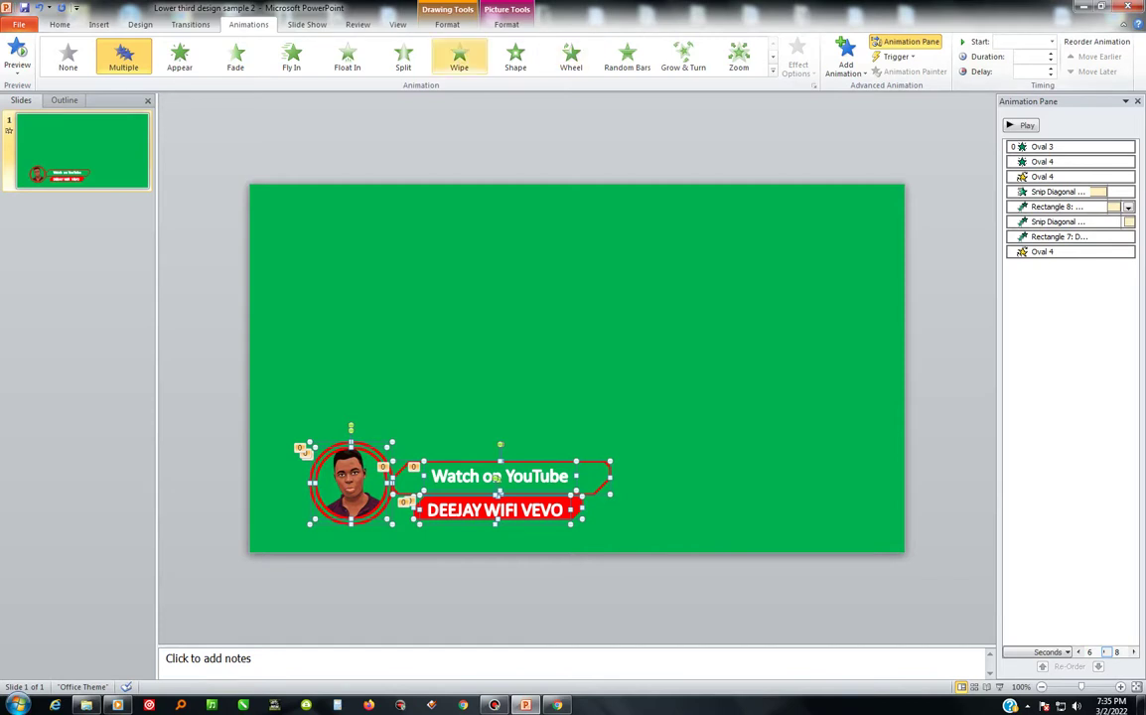
left_click(845, 57)
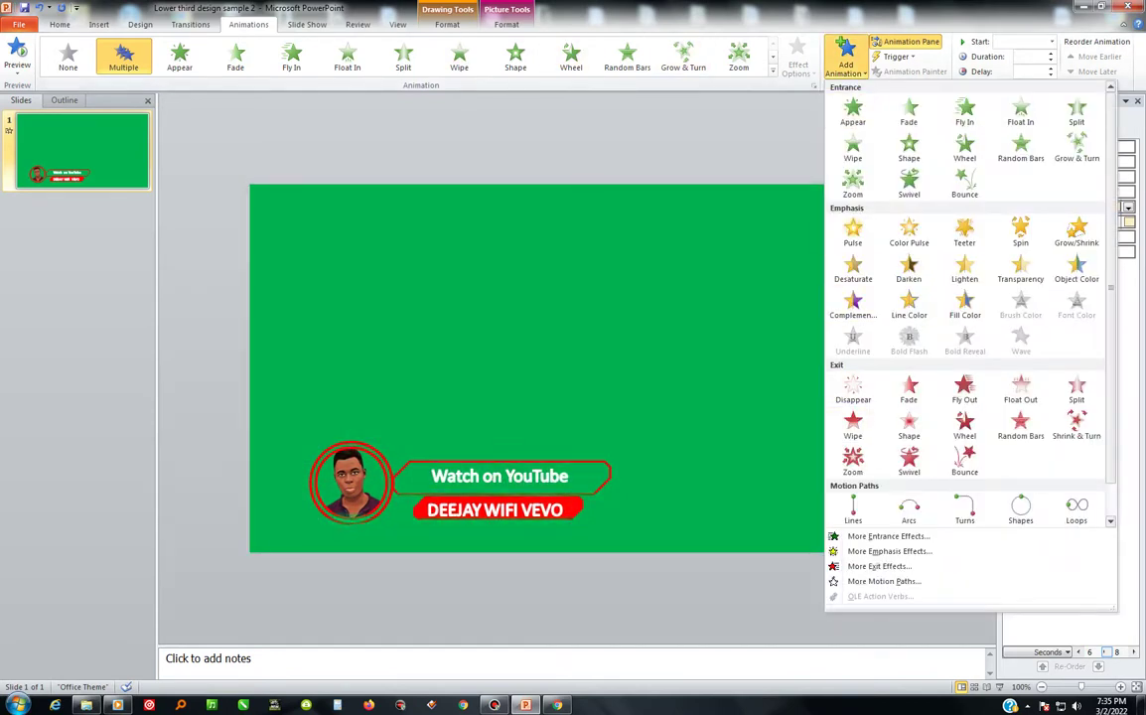
left_click(879, 567)
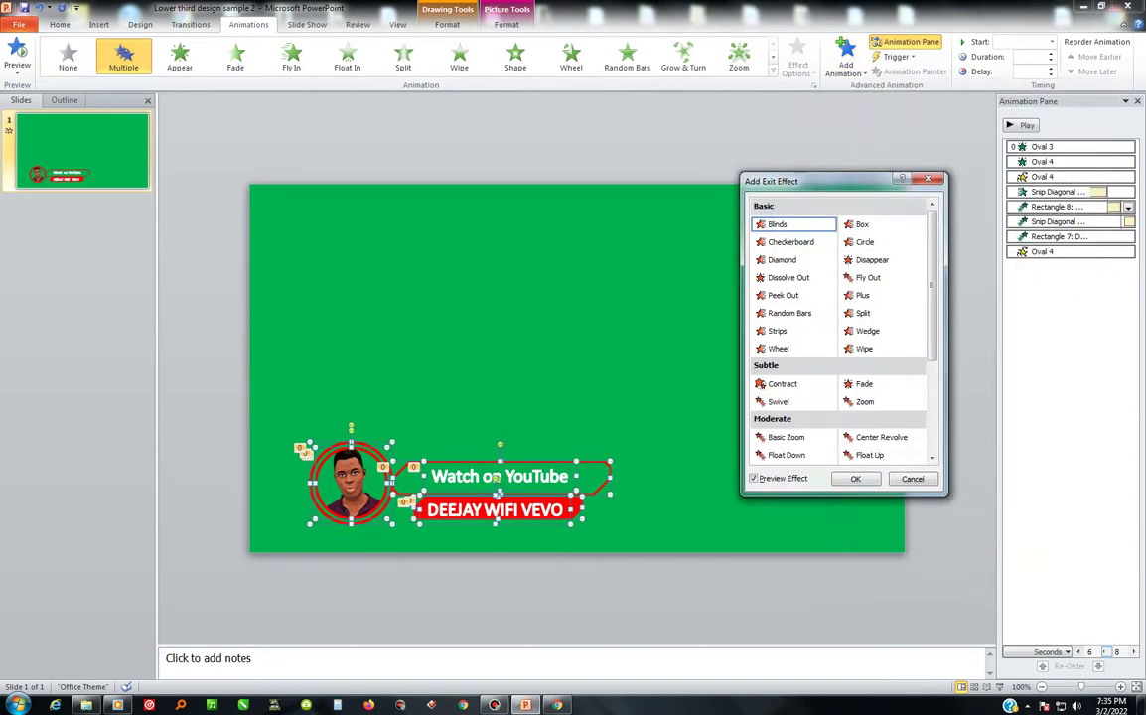
left_click(788, 277)
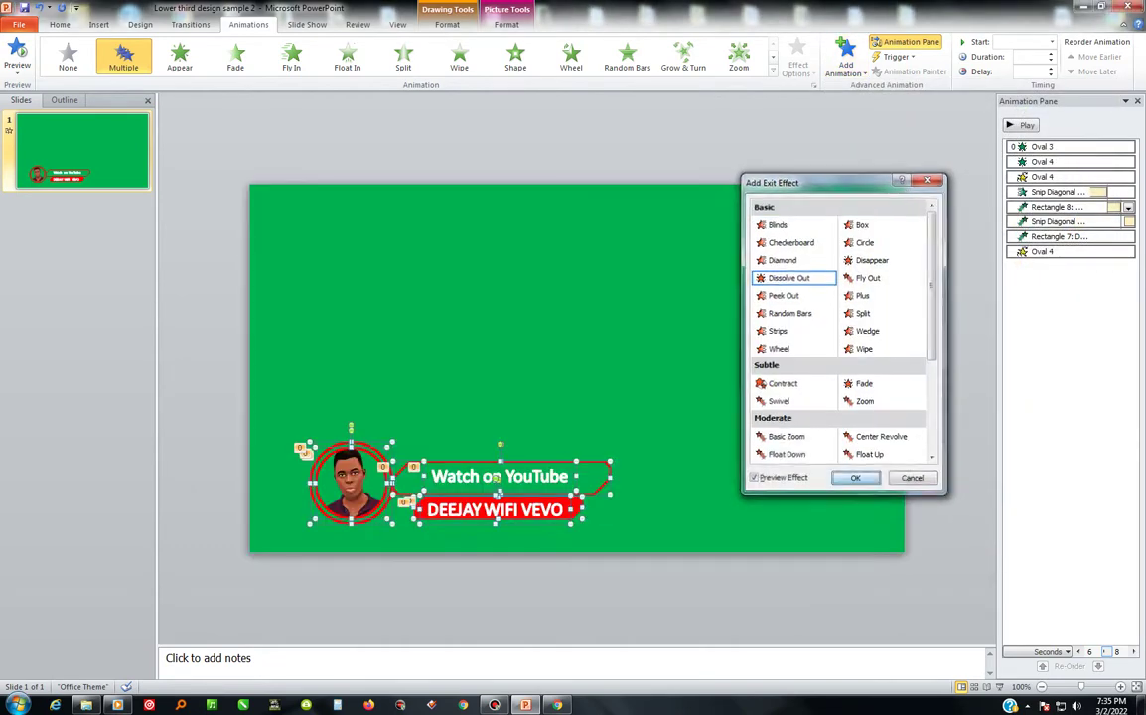
key("Return")
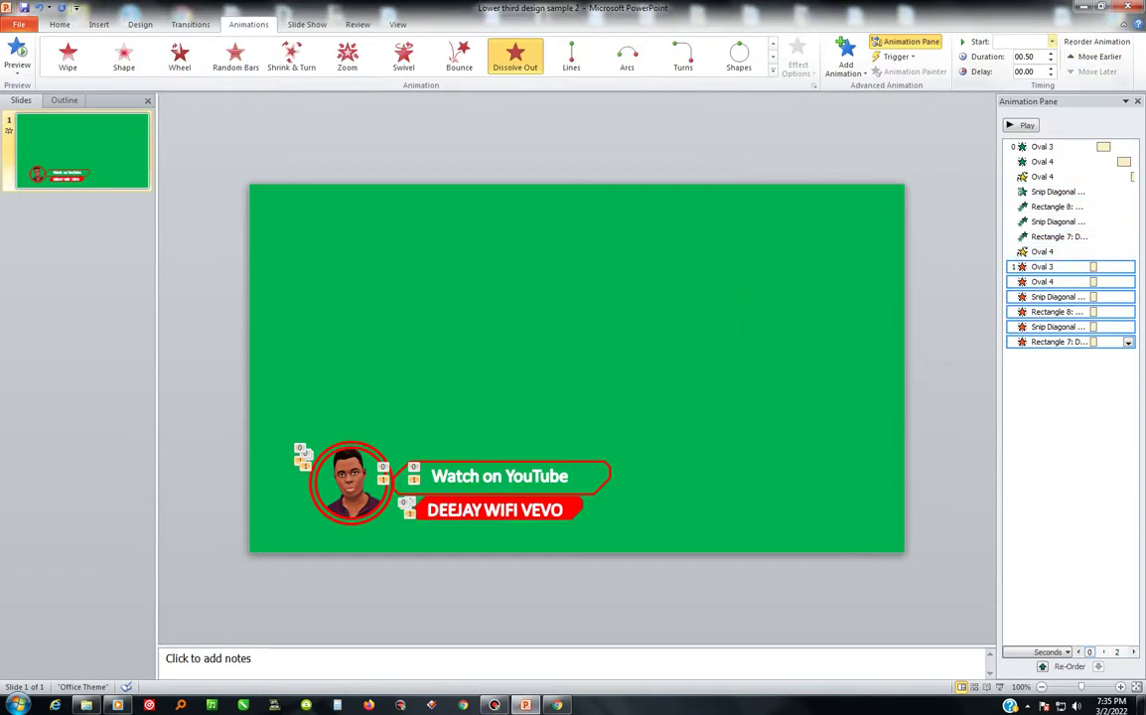
left_click(1023, 41)
left_click(1018, 79)
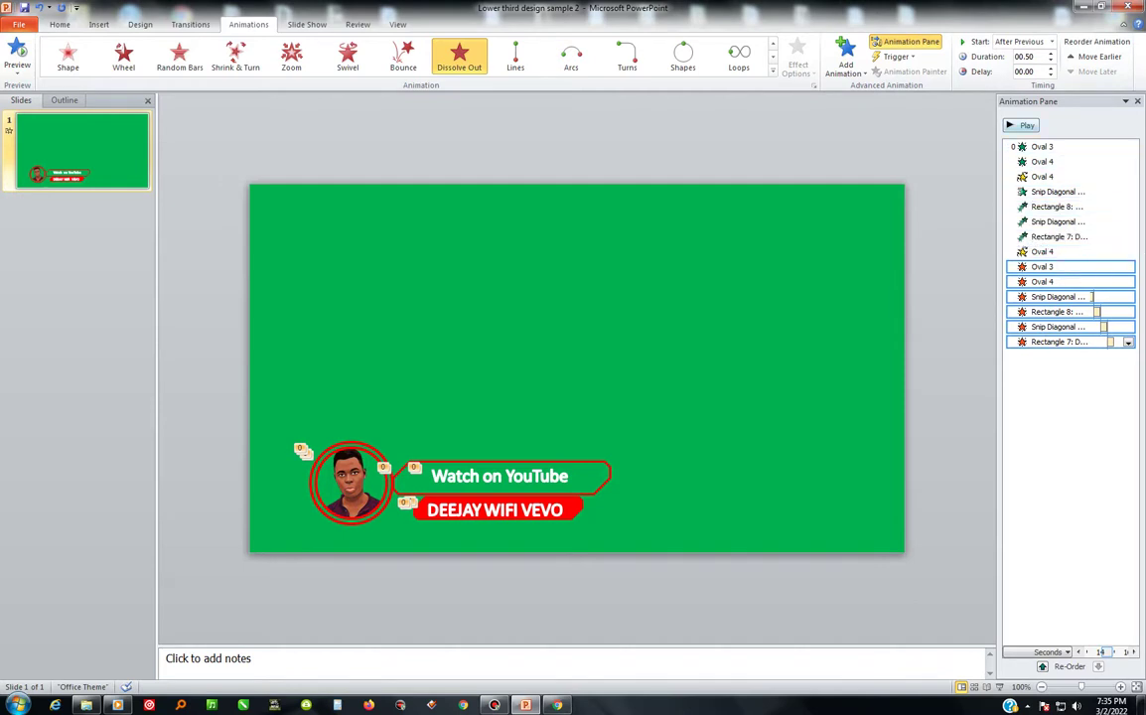
left_click(1023, 125)
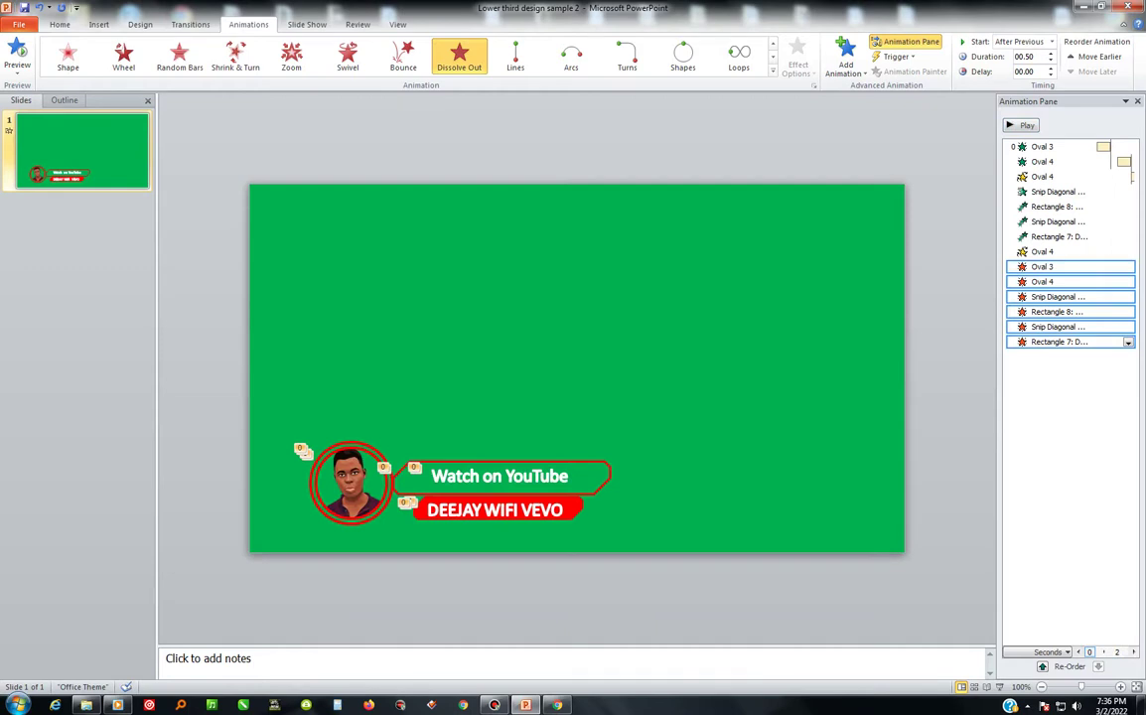
- Undo the last change and set only Oval 3's exit to start After Previous
key("ctrl+z")
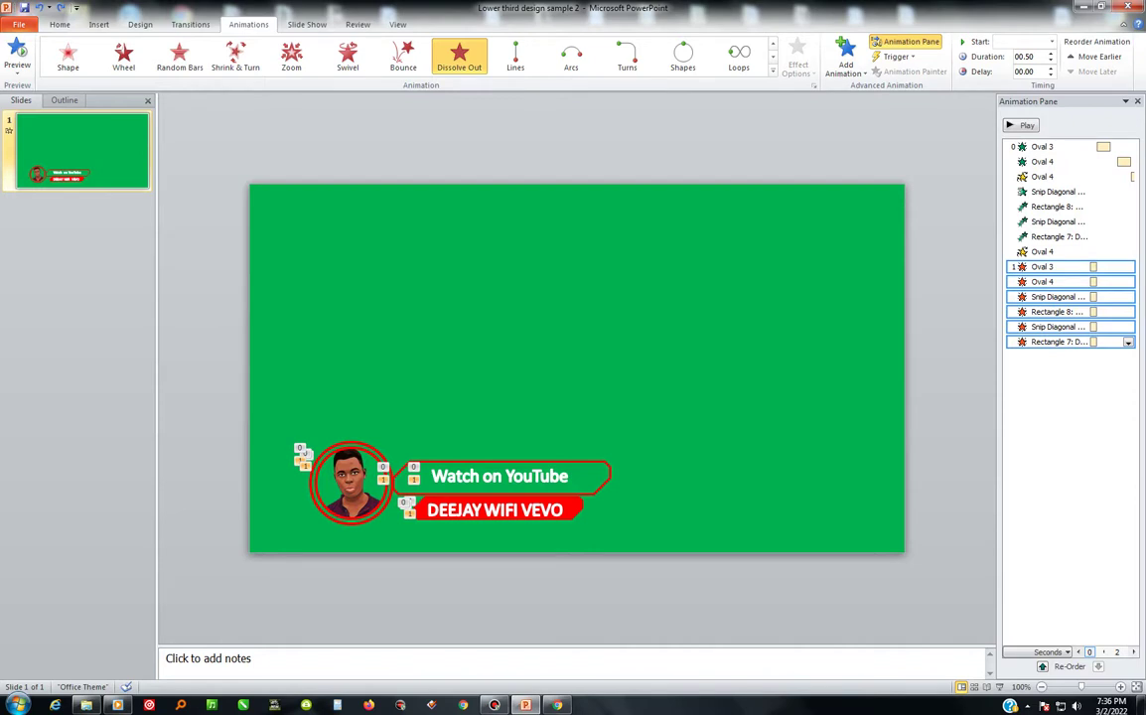
left_click(1044, 266)
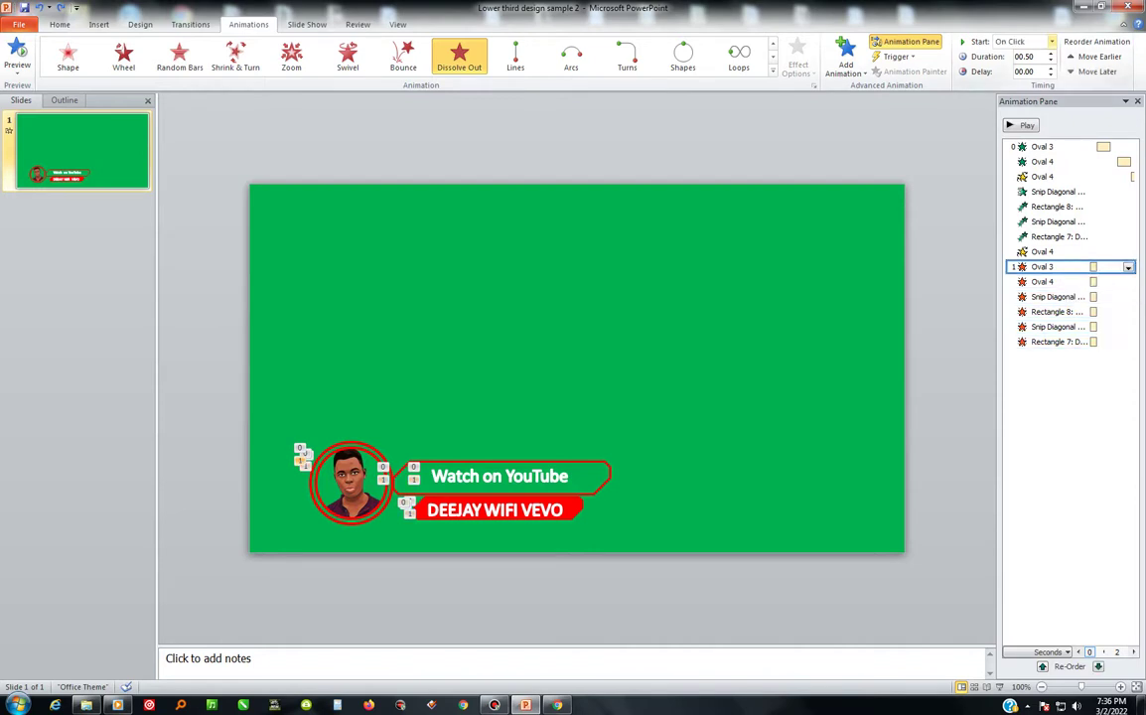
left_click(1051, 42)
left_click(1021, 79)
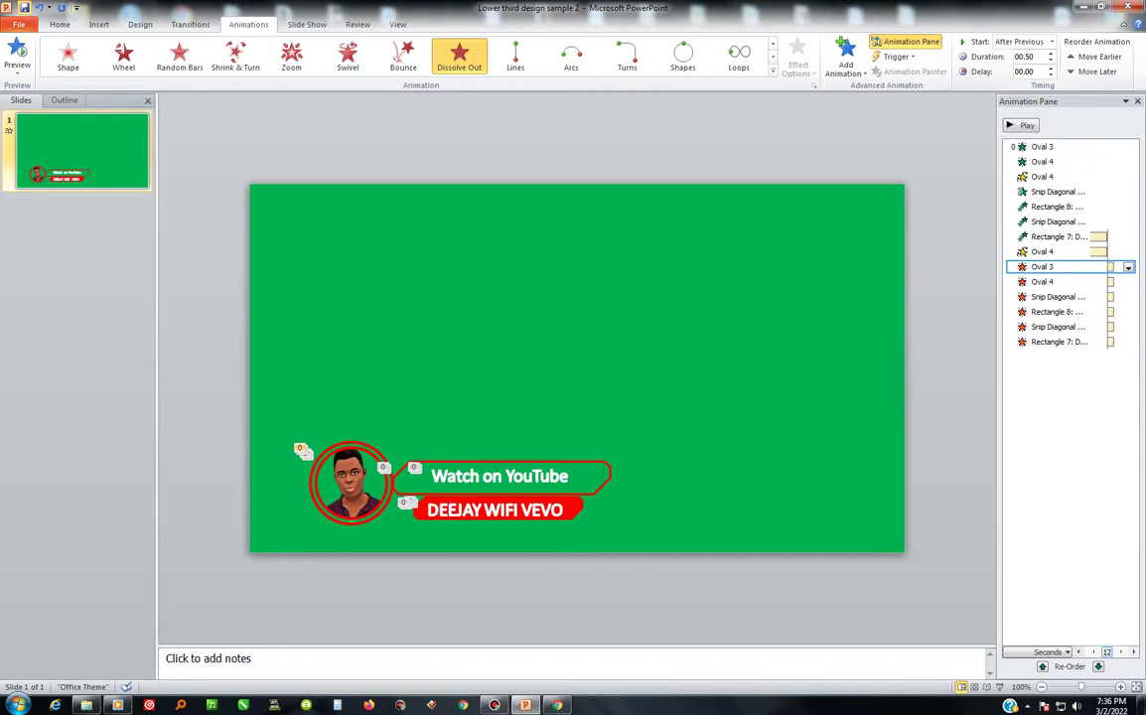
key("Escape")
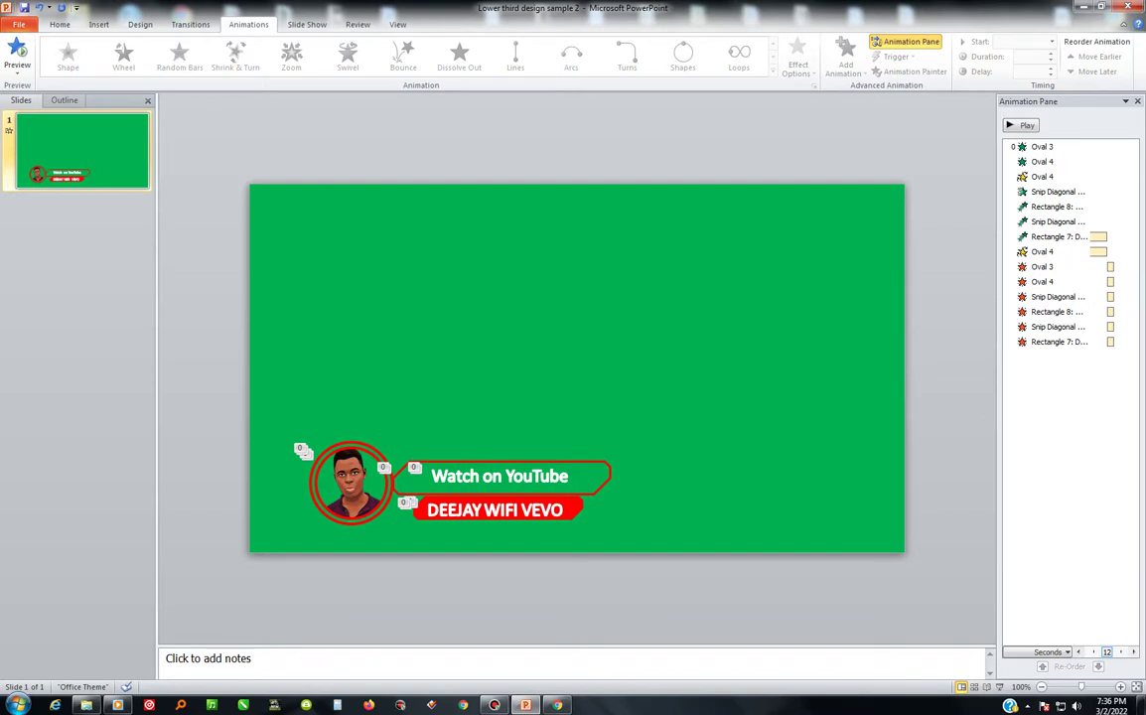
- Grow the Watch on YouTube text from 20 to 28 points using Grow Font twice
left_click(494, 506)
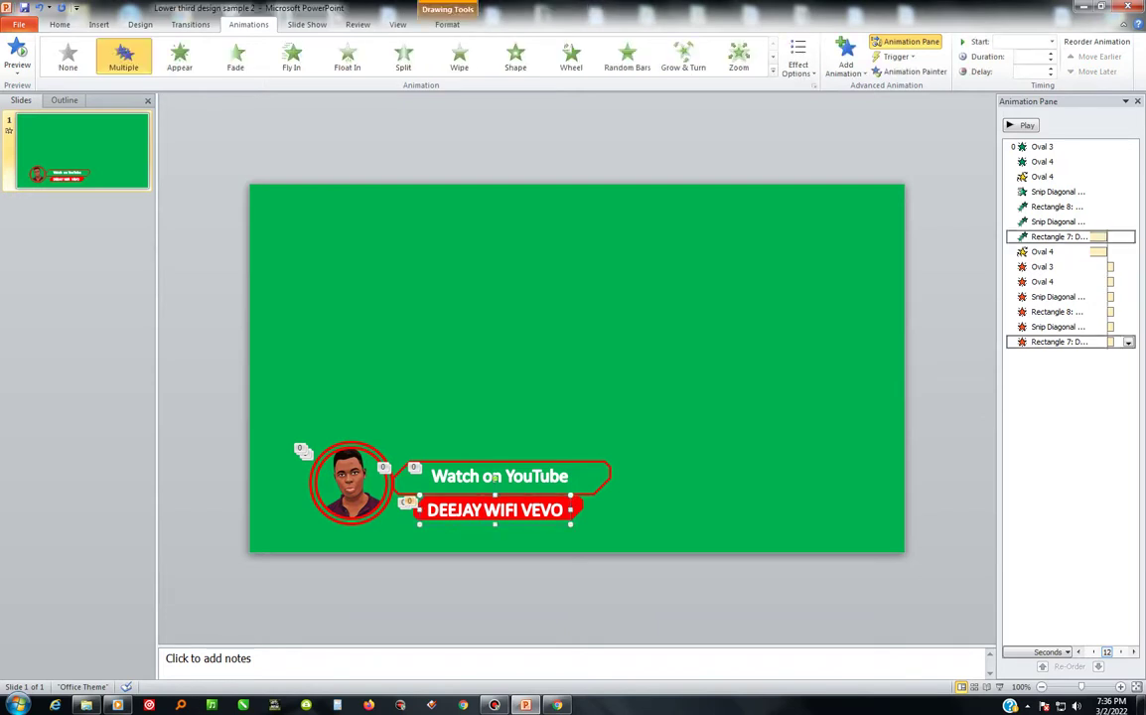
left_click(494, 478)
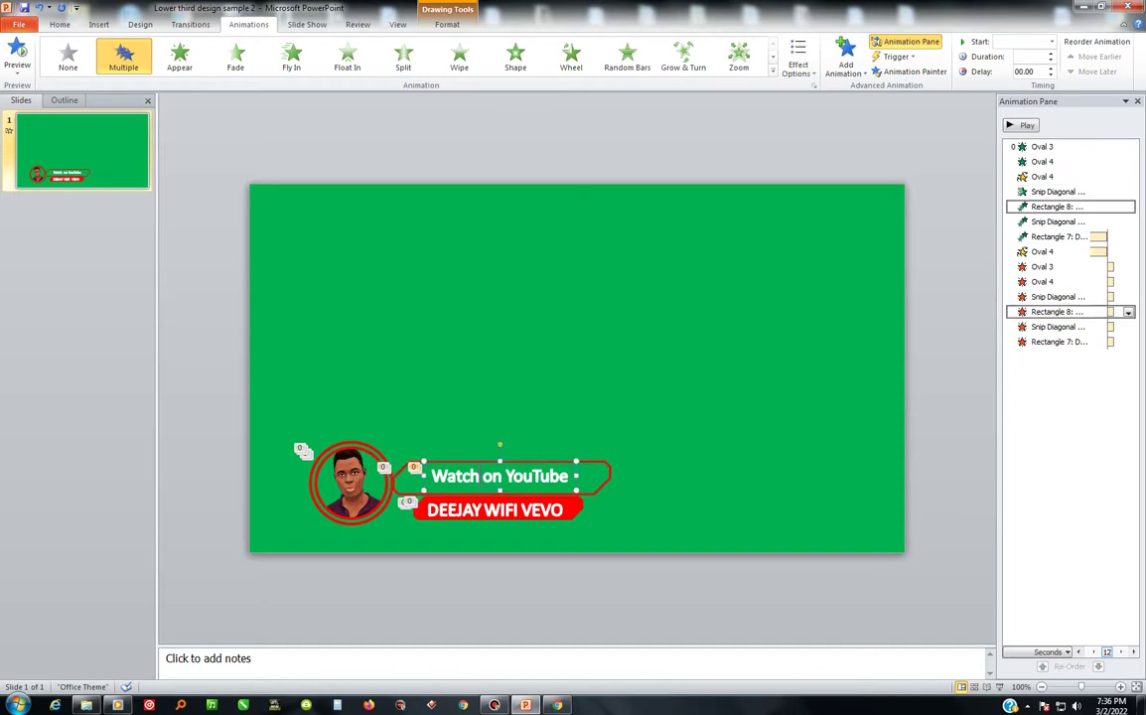
left_click(60, 24)
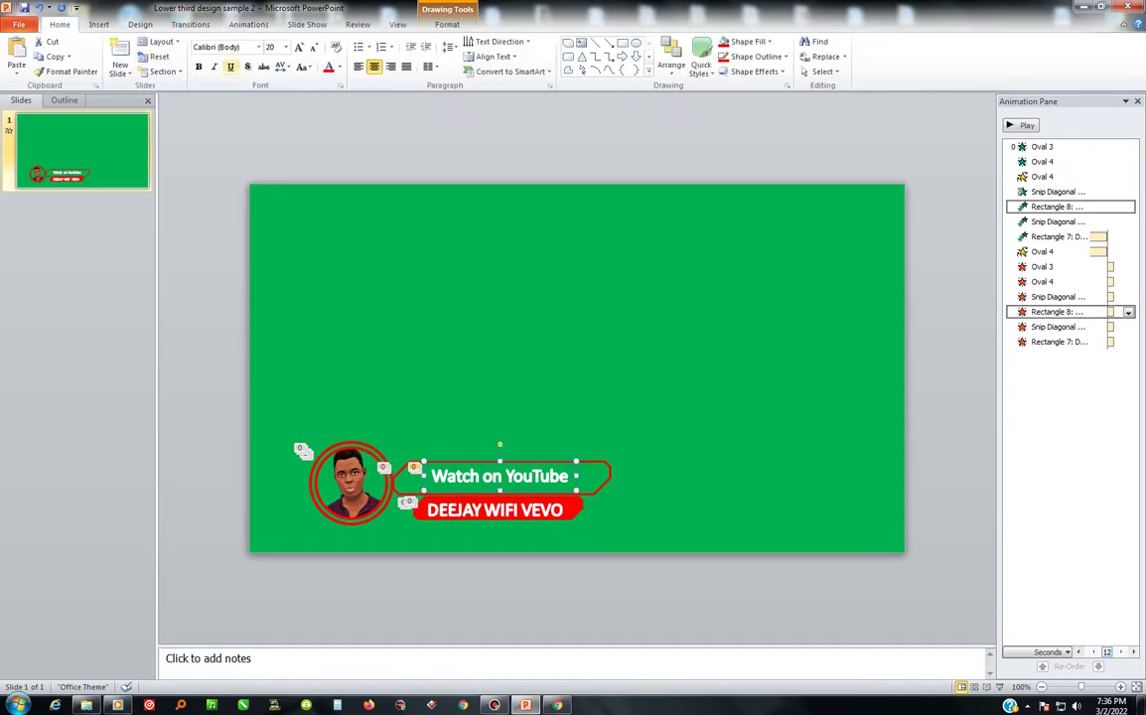
left_click(299, 47)
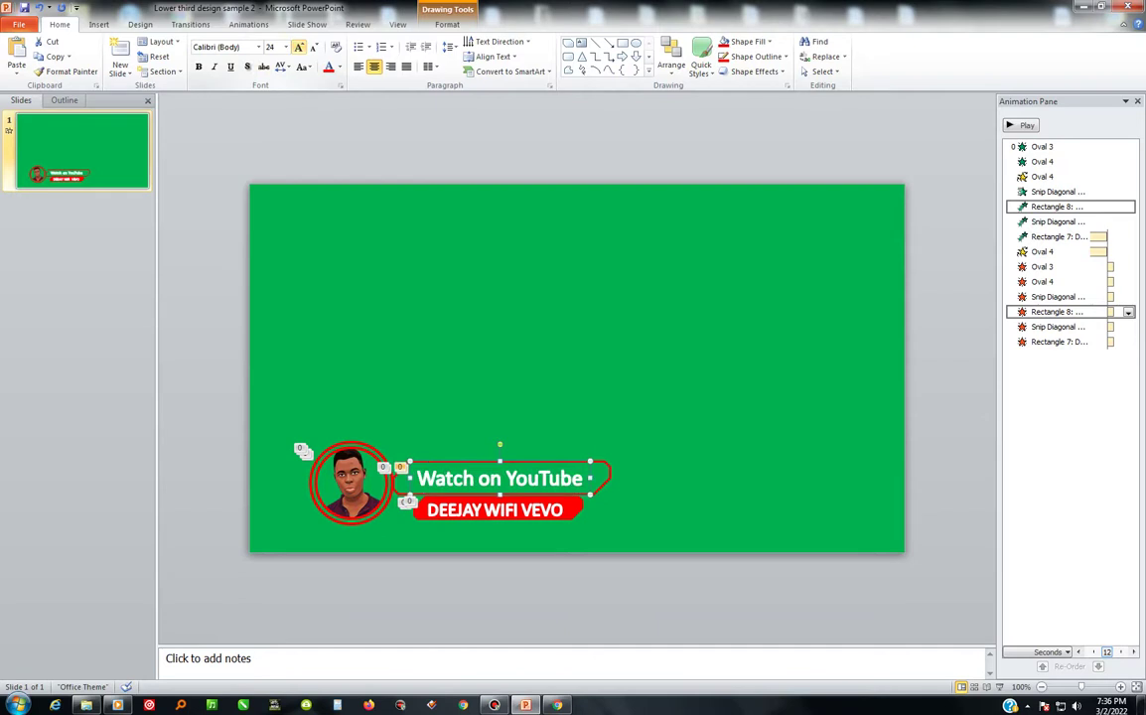
left_click(299, 47)
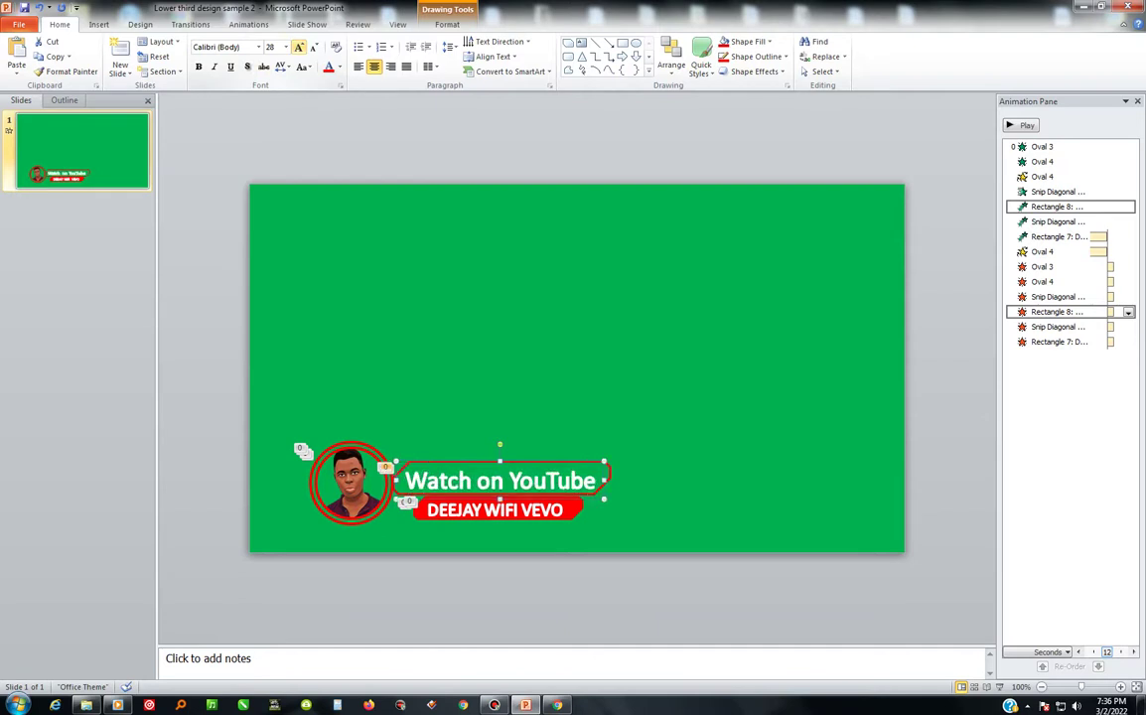
key("Escape")
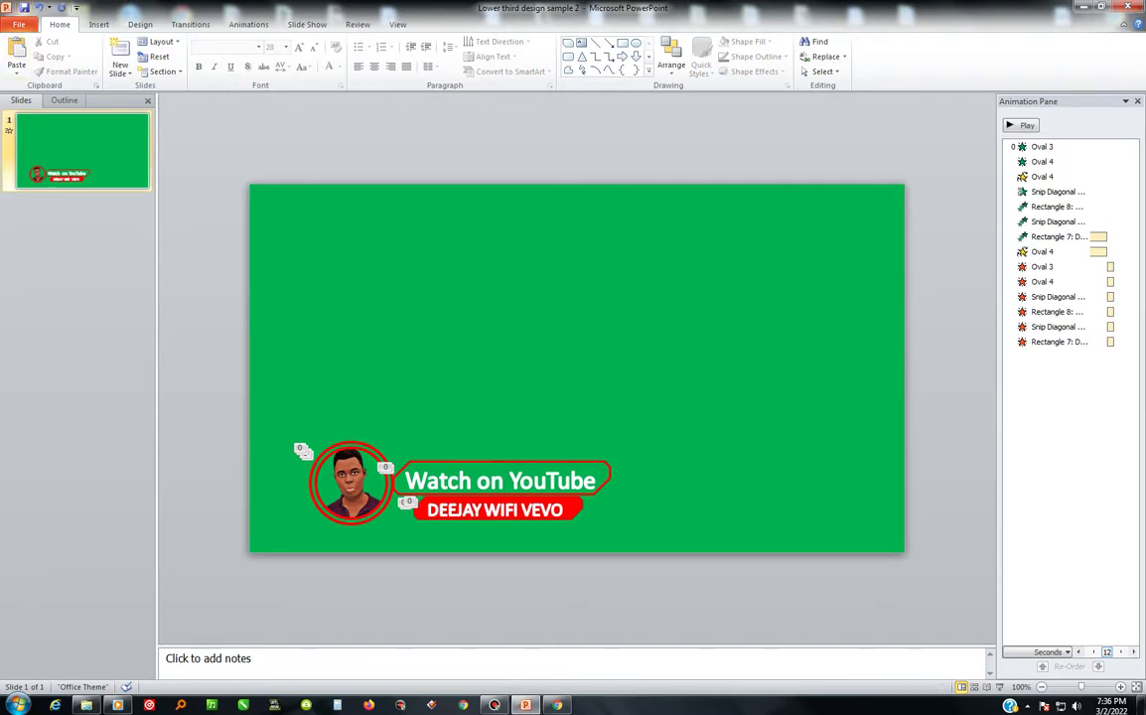
key("F5")
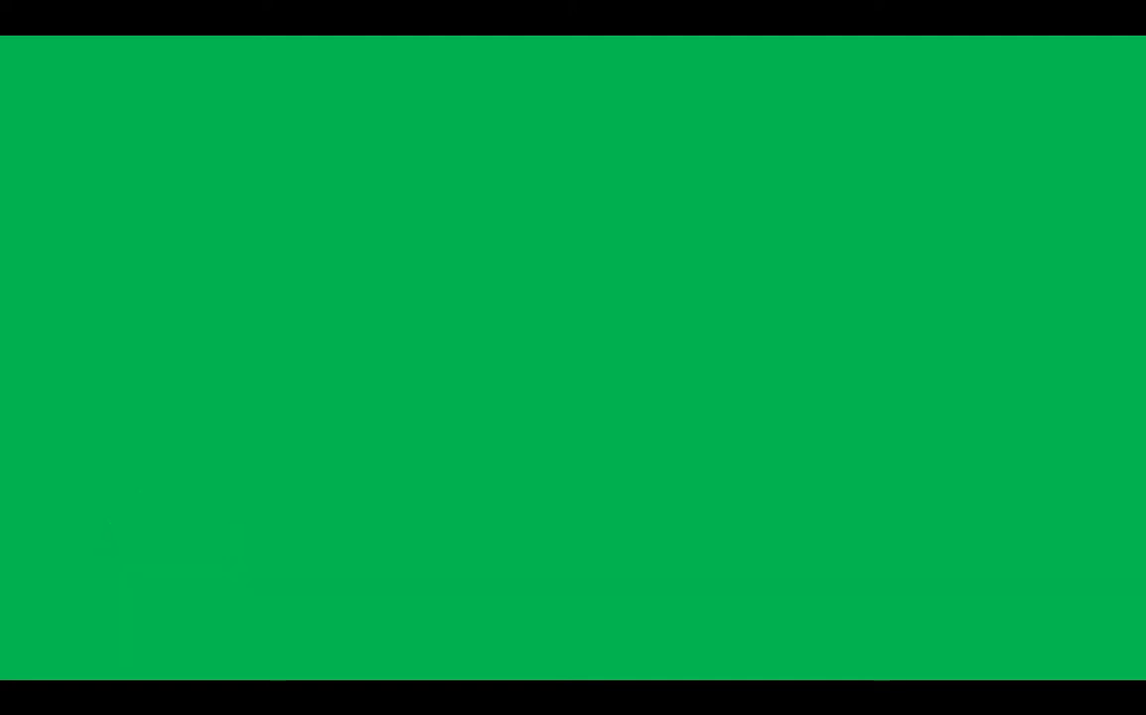
key("Escape")
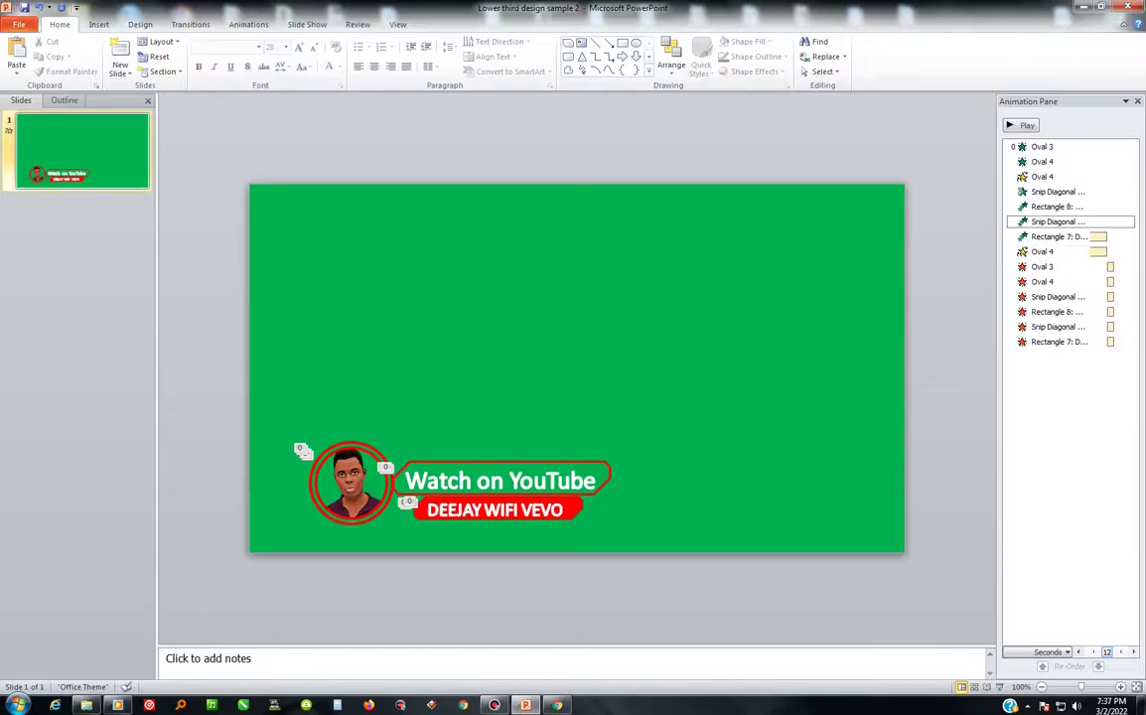
- Set Snip Diagonal Corner Rectangle 5's Wheel entrance to start With Previous and preview the slide
left_click(1055, 192)
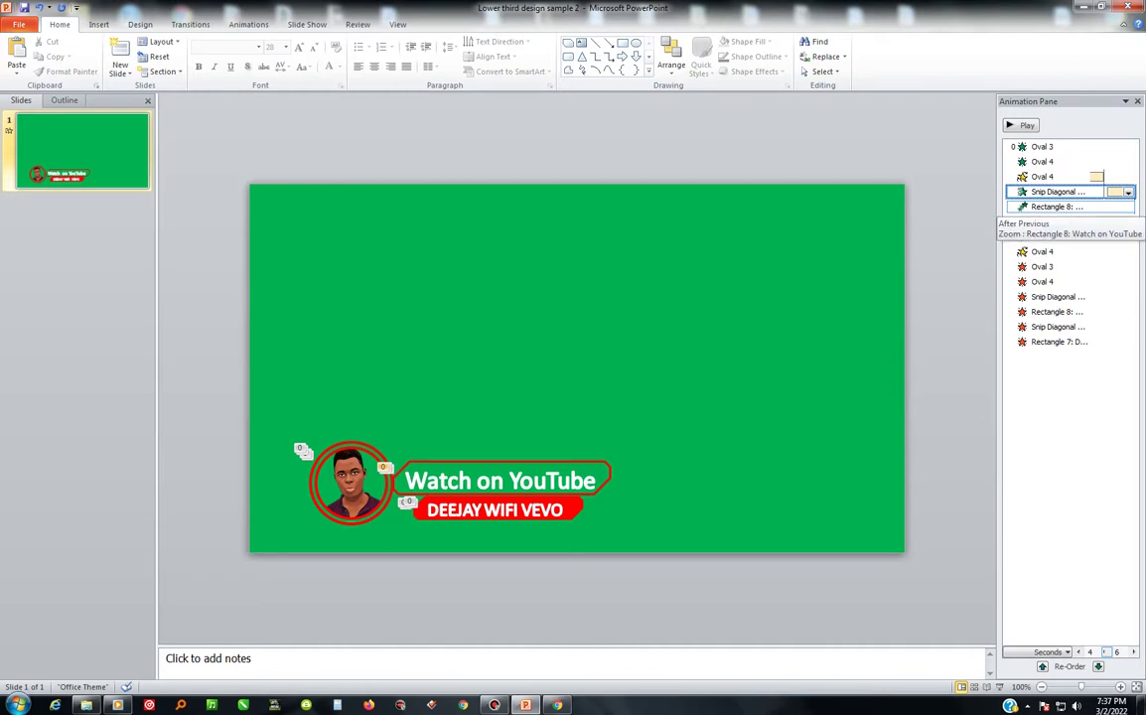
left_click(1043, 177)
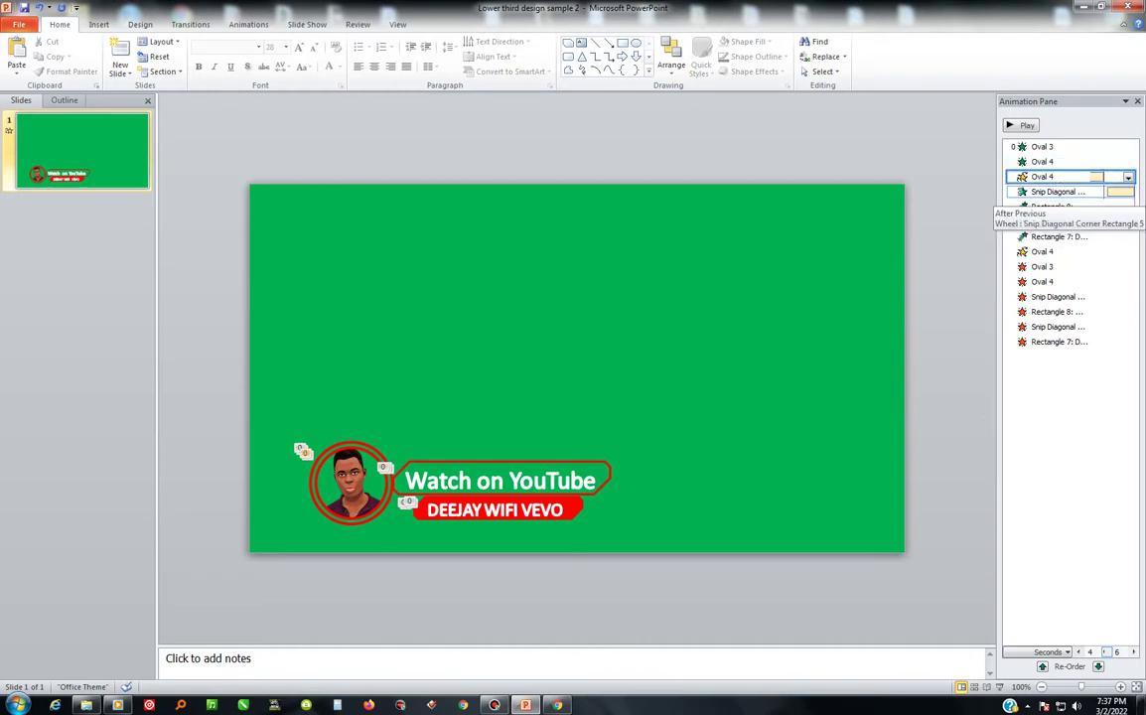
left_click(1055, 192)
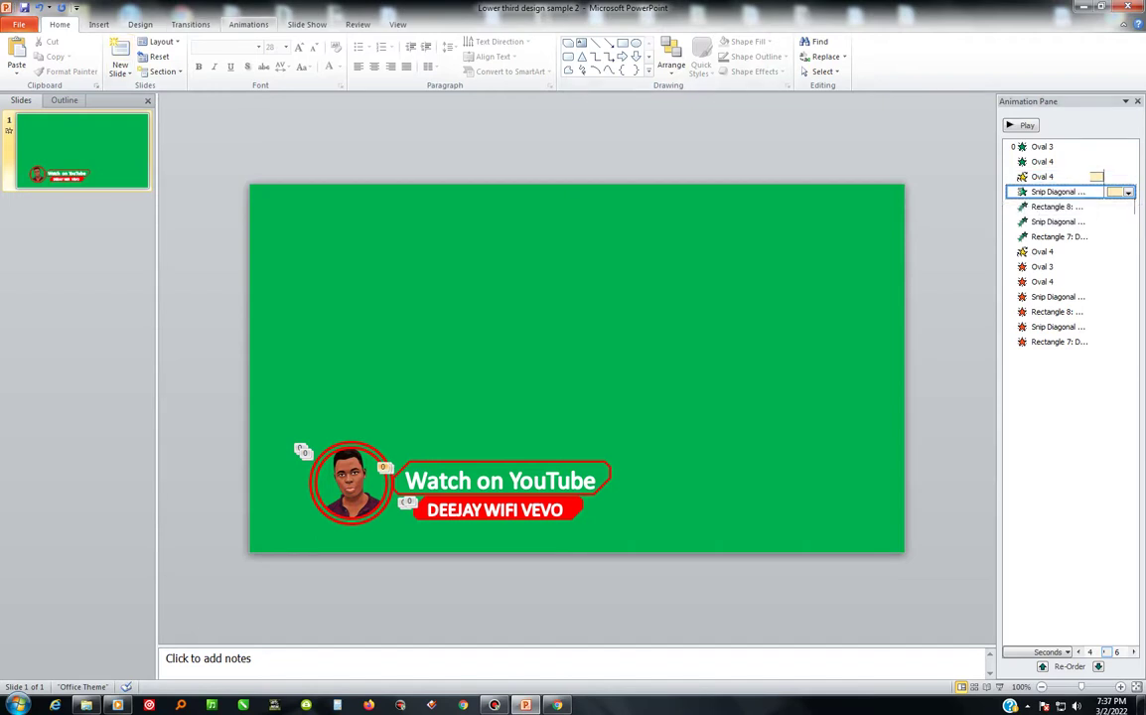
left_click(248, 23)
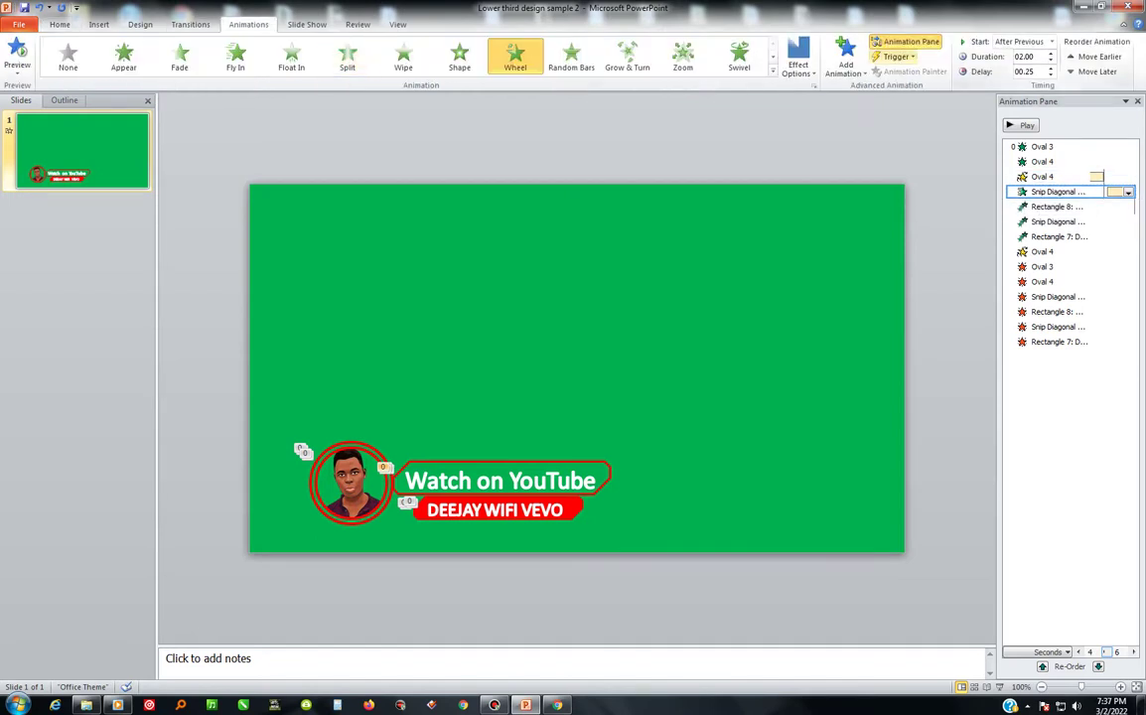
left_click(1052, 42)
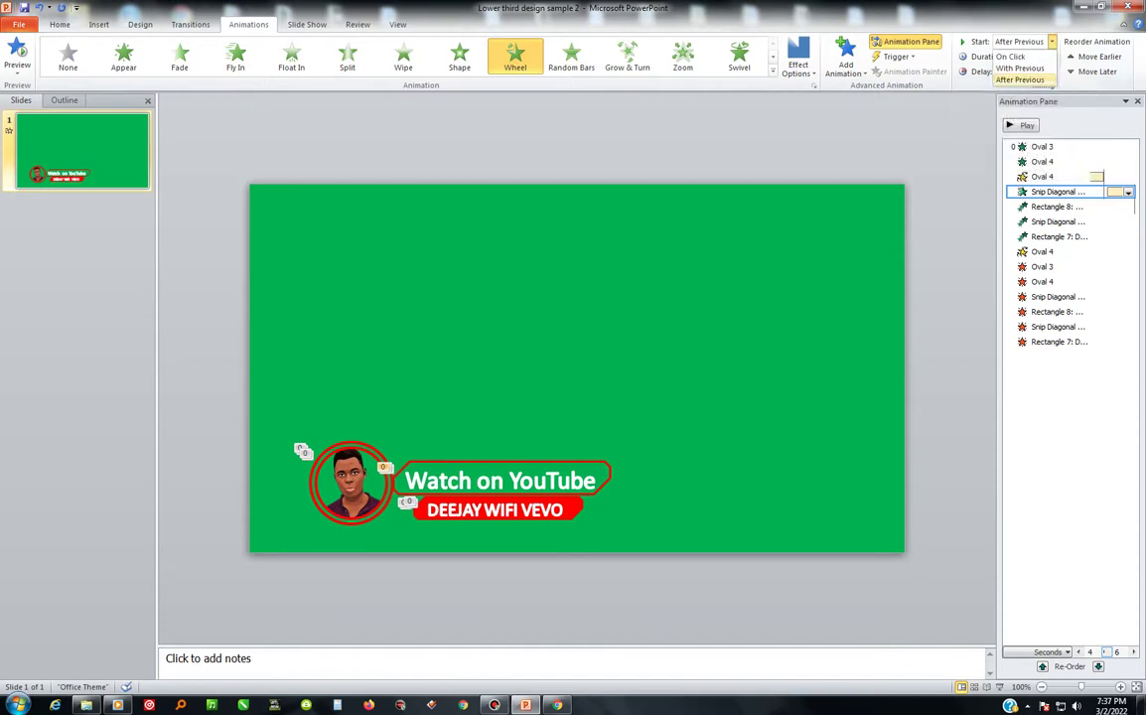
left_click(1024, 62)
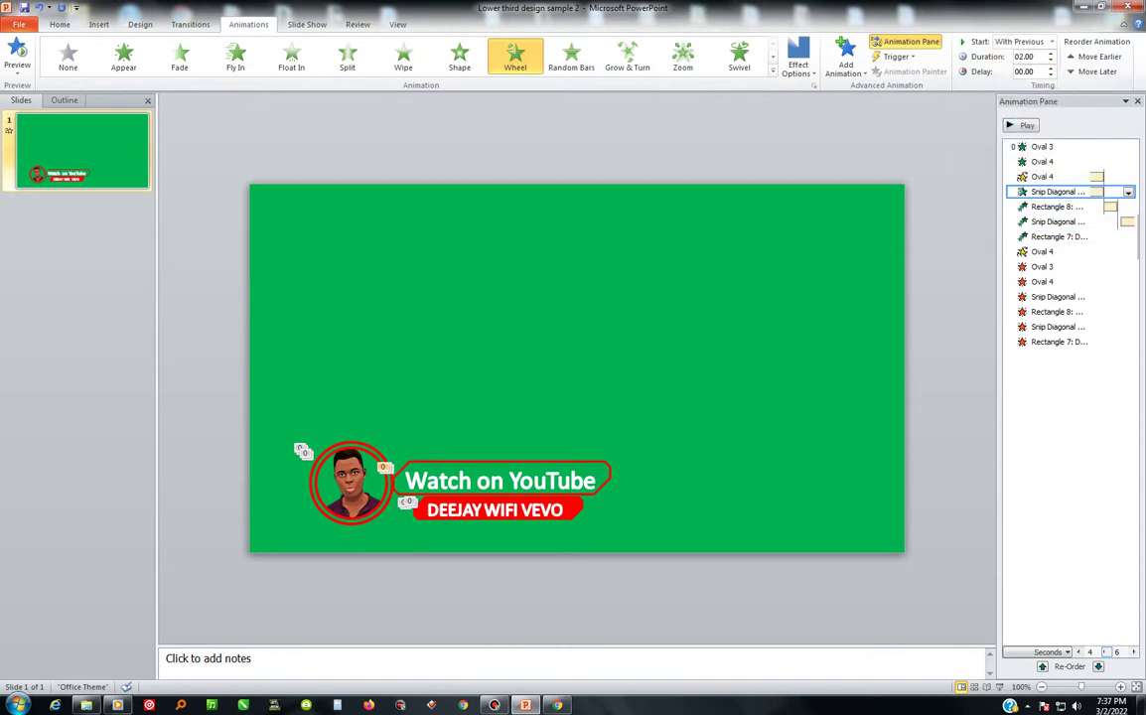
left_click(1022, 125)
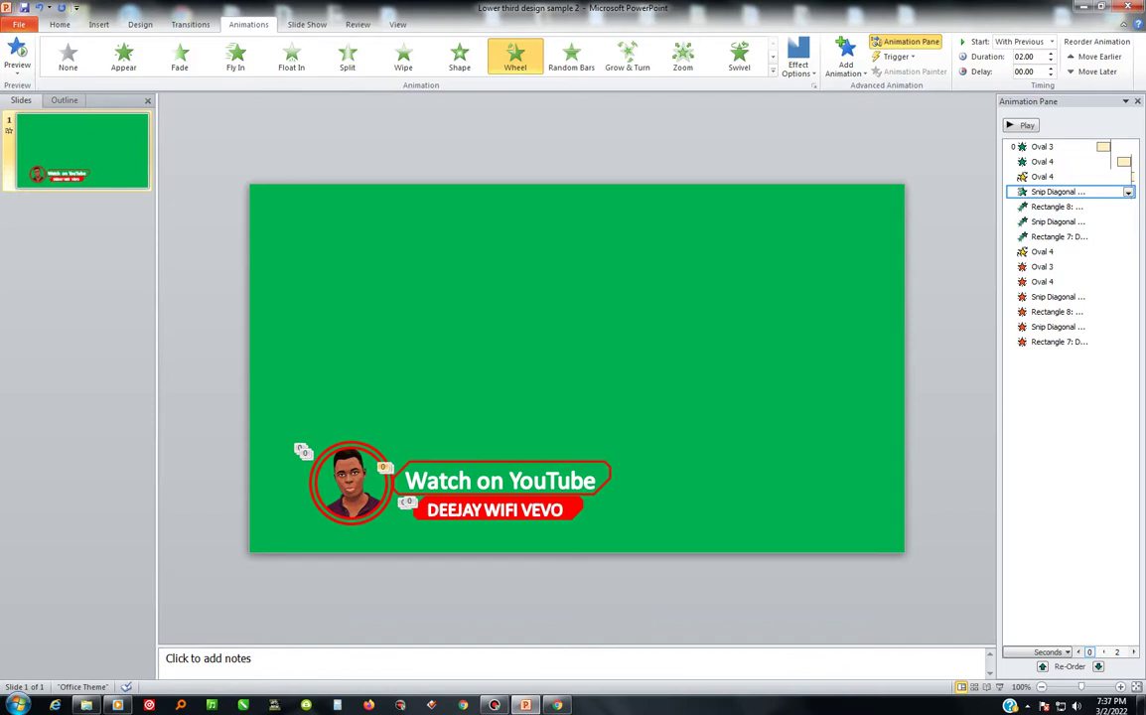
key("Escape")
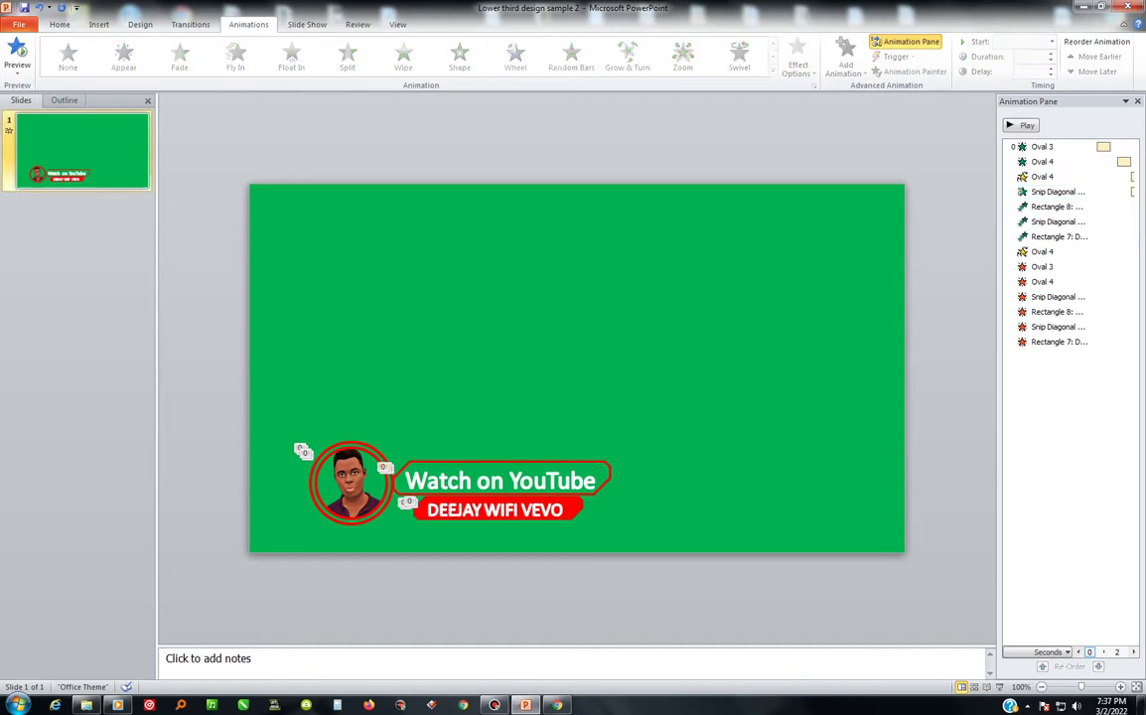
- Duplicate slide 1 and retype its caption as 'Follow on Facebook'
right_click(64, 135)
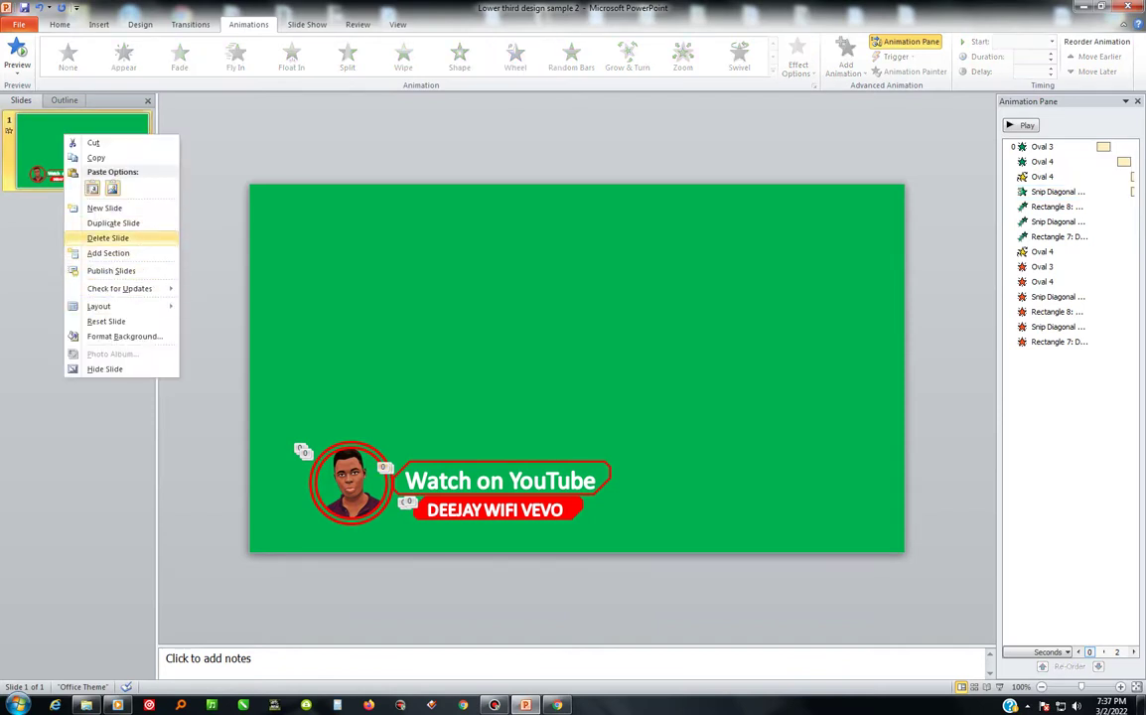
key("Return")
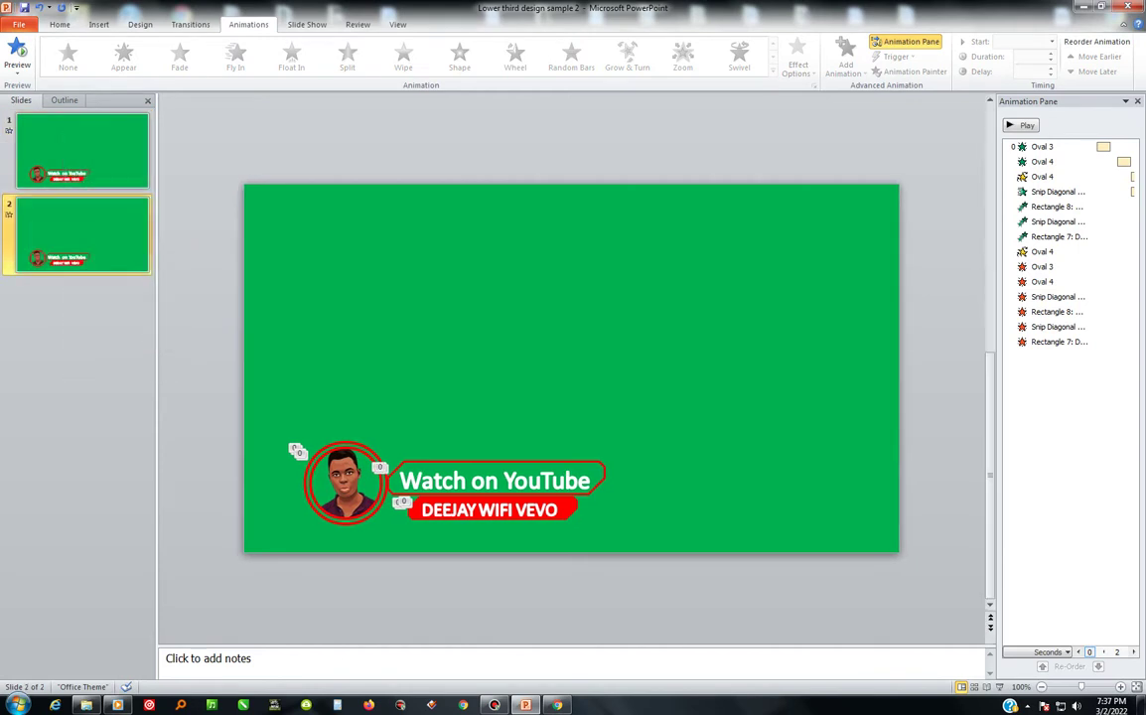
left_click(477, 467)
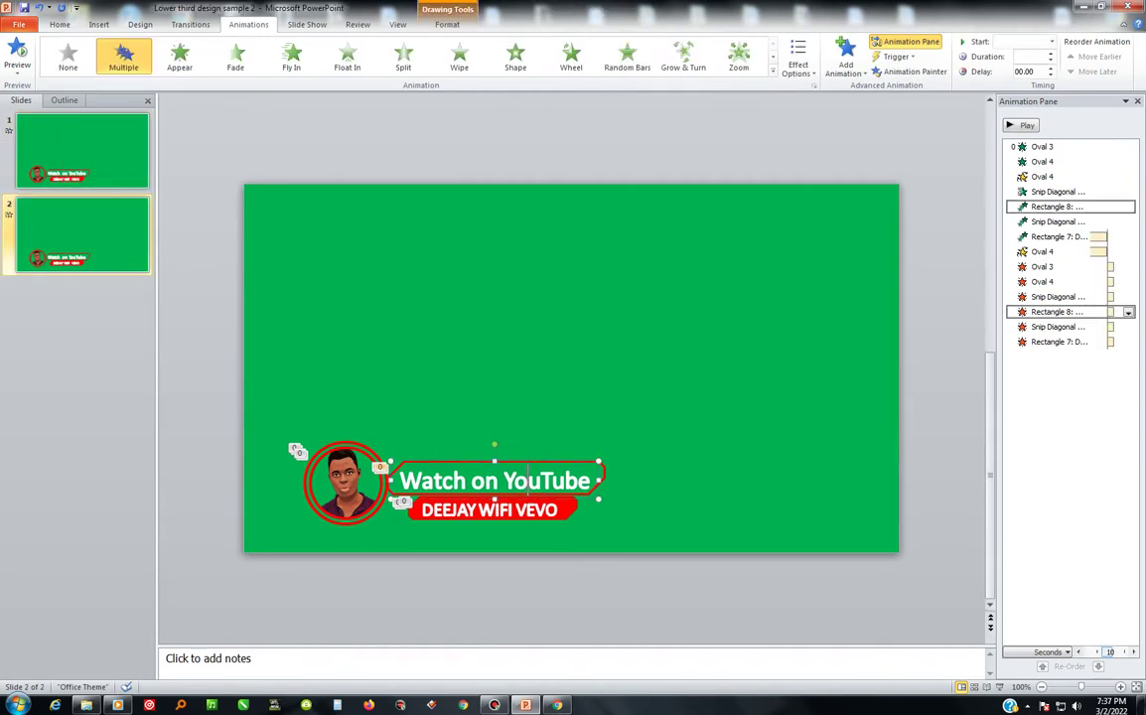
triple_click(497, 481)
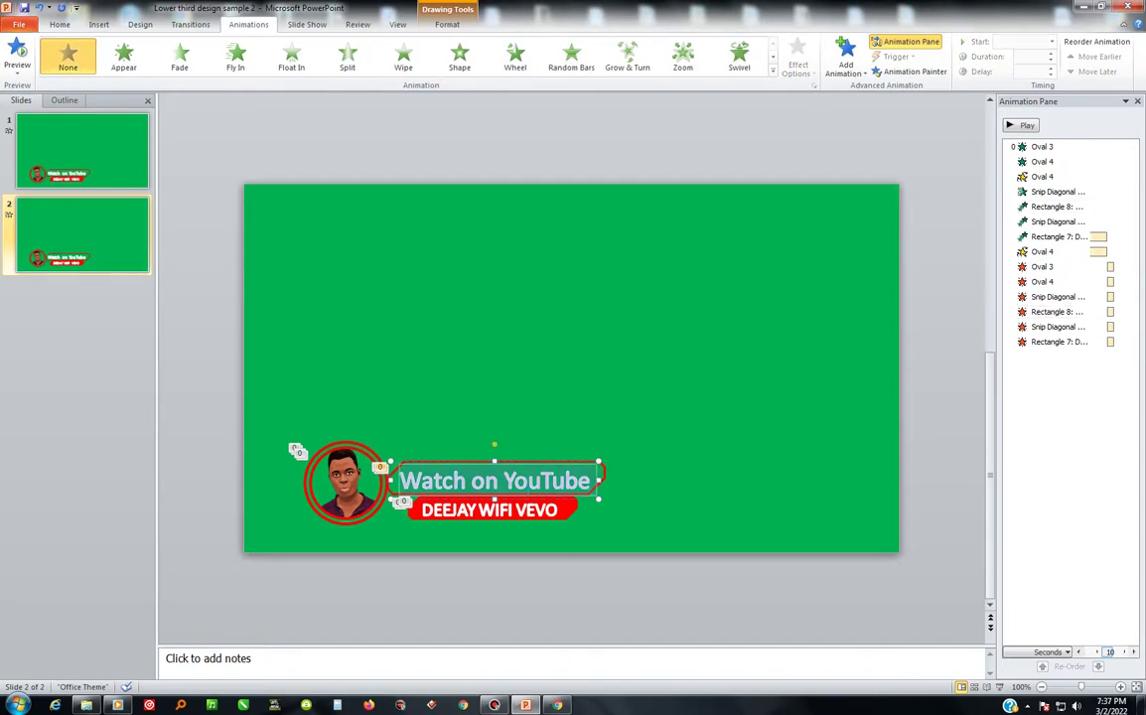
type("F")
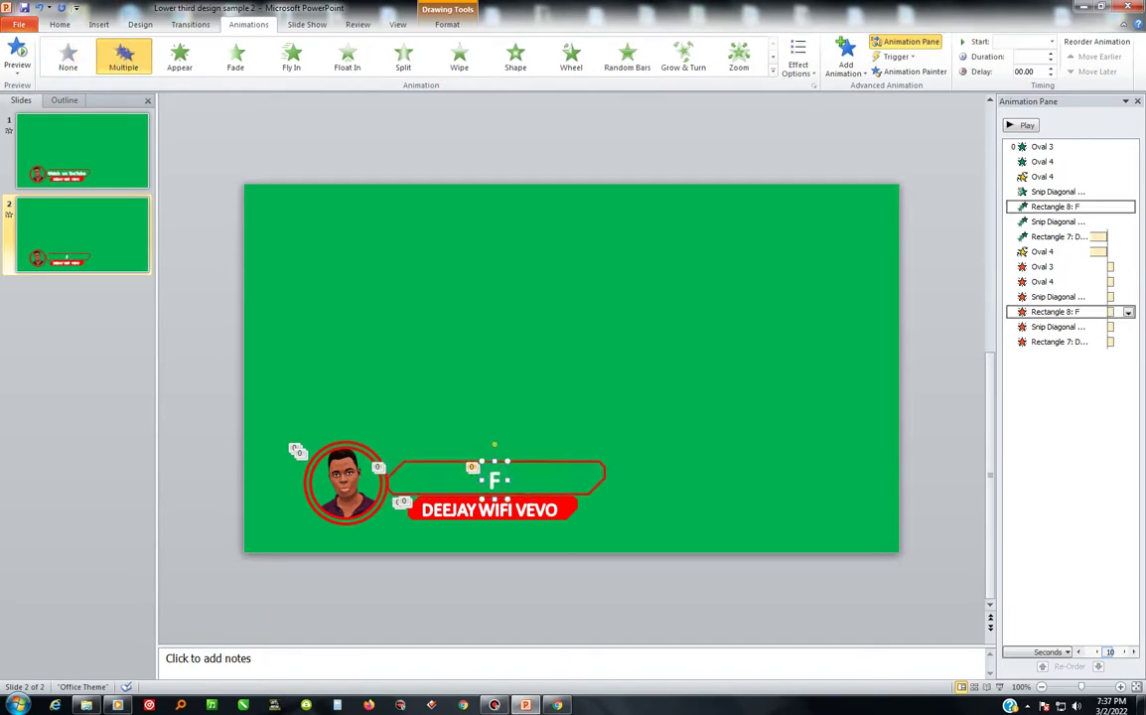
type("ollwo")
key("BackSpace")
key("BackSpace")
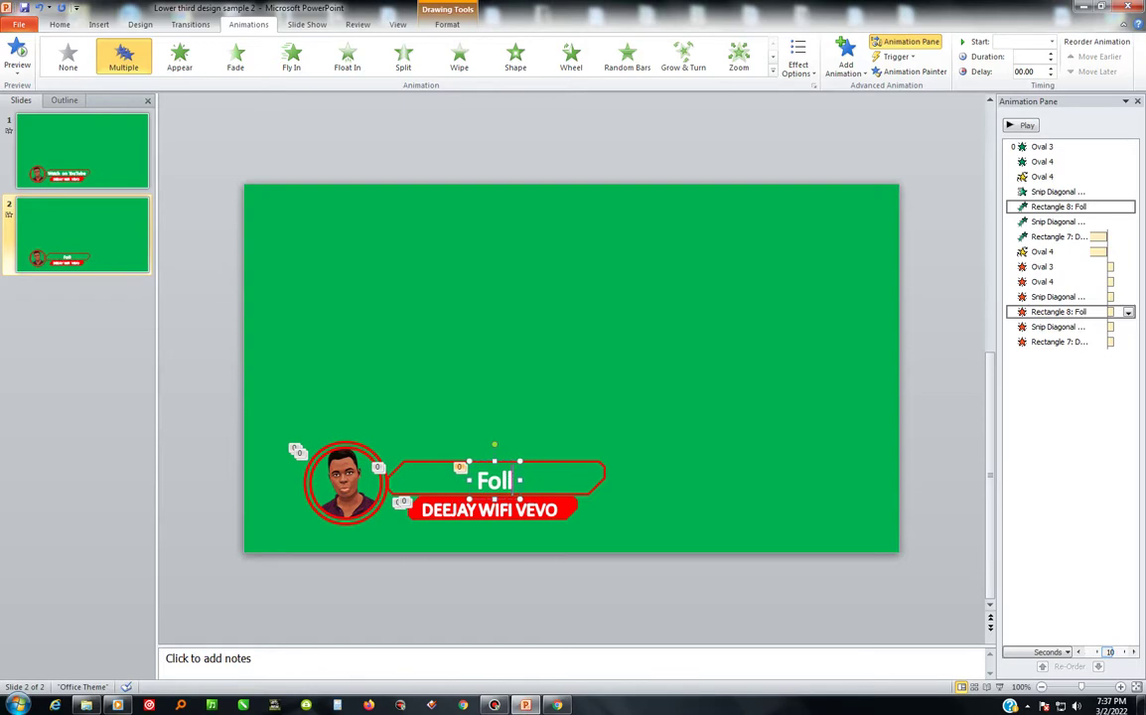
type("ow")
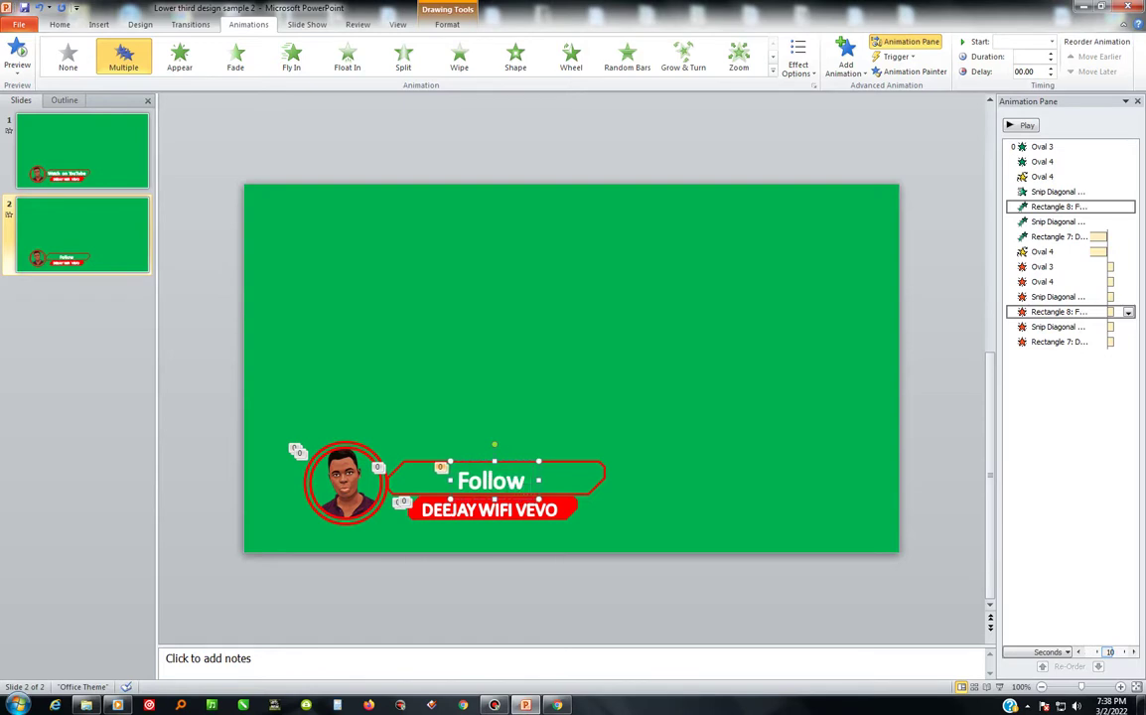
type(" on F")
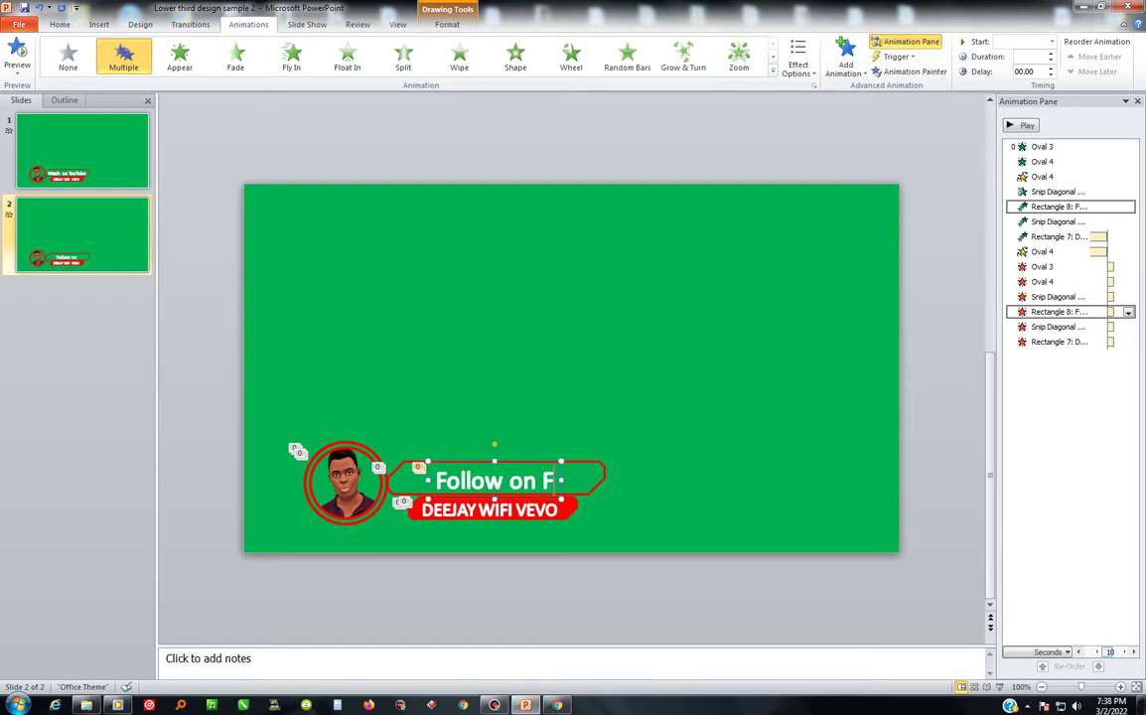
type("ace")
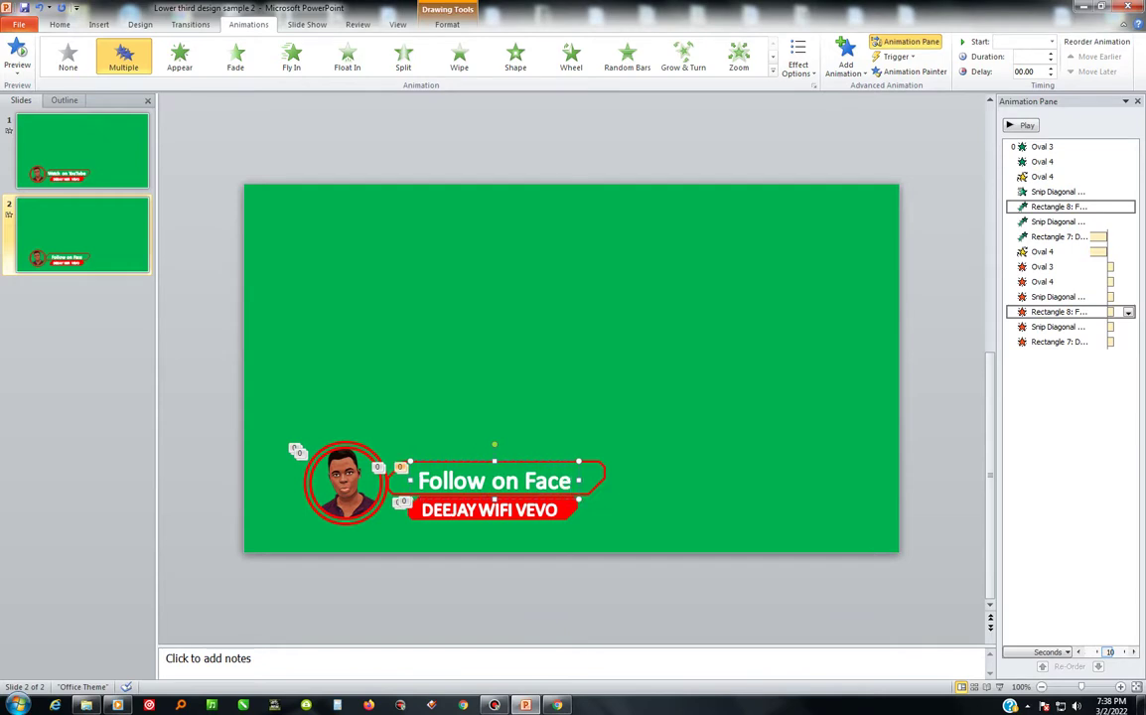
type("book")
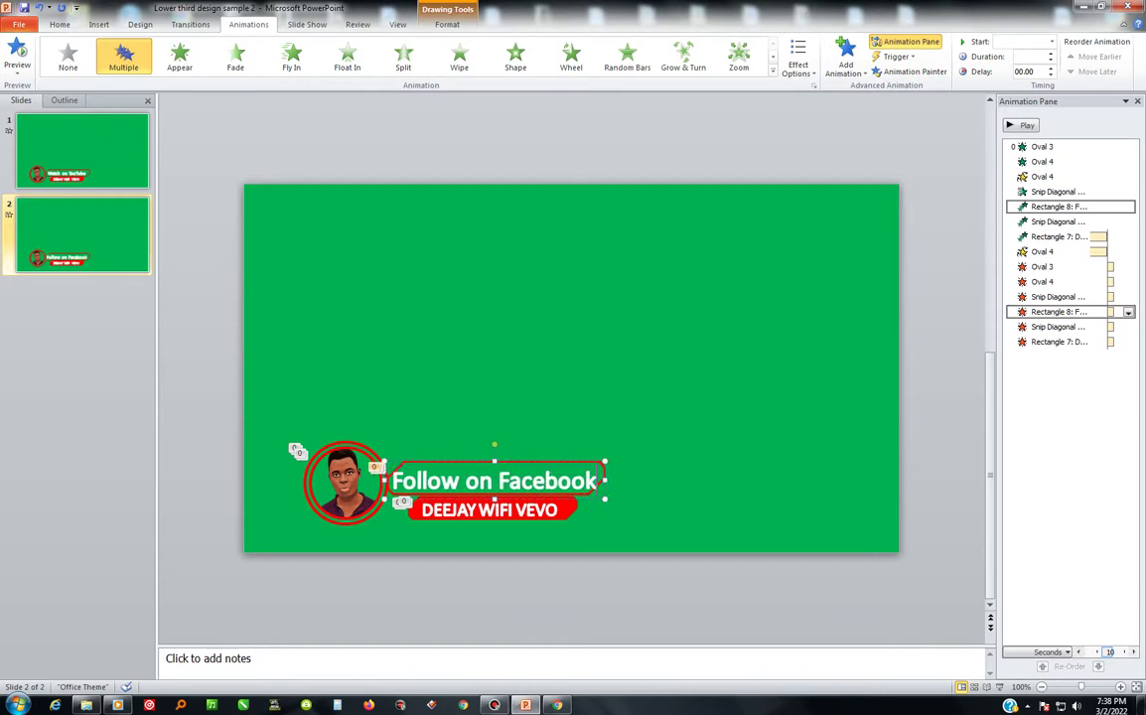
- Decrease the Follow on Facebook font size twice so it fits its frame
left_click(344, 482)
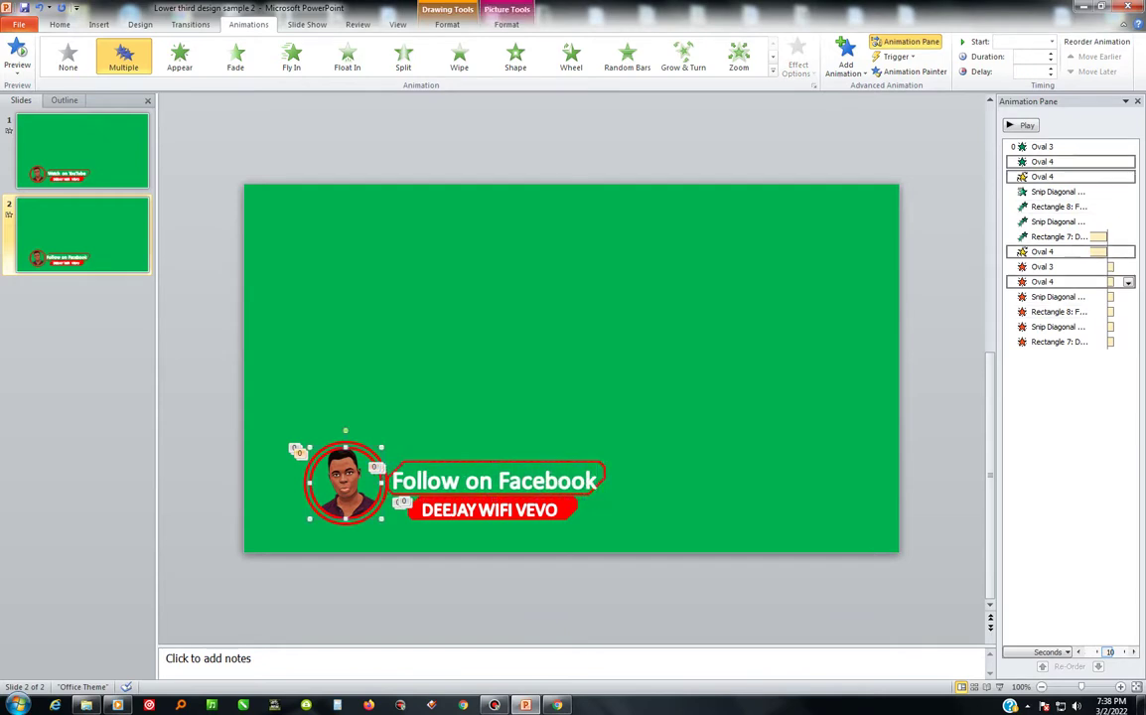
left_click(493, 481)
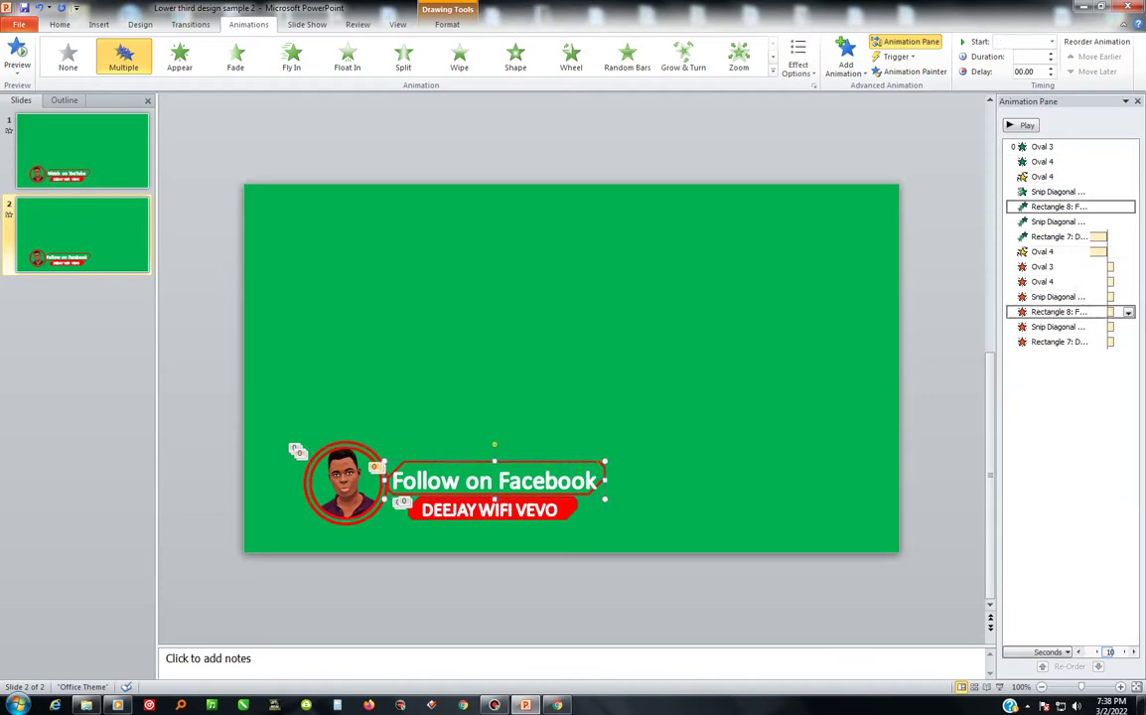
triple_click(573, 473)
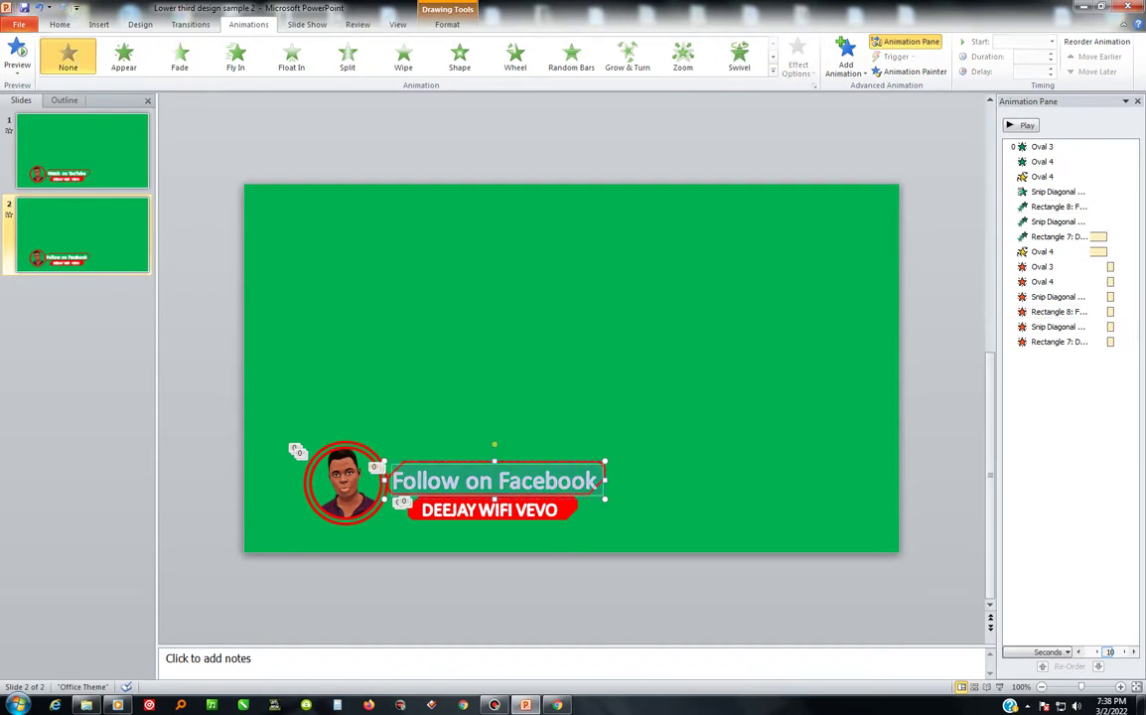
left_click(60, 24)
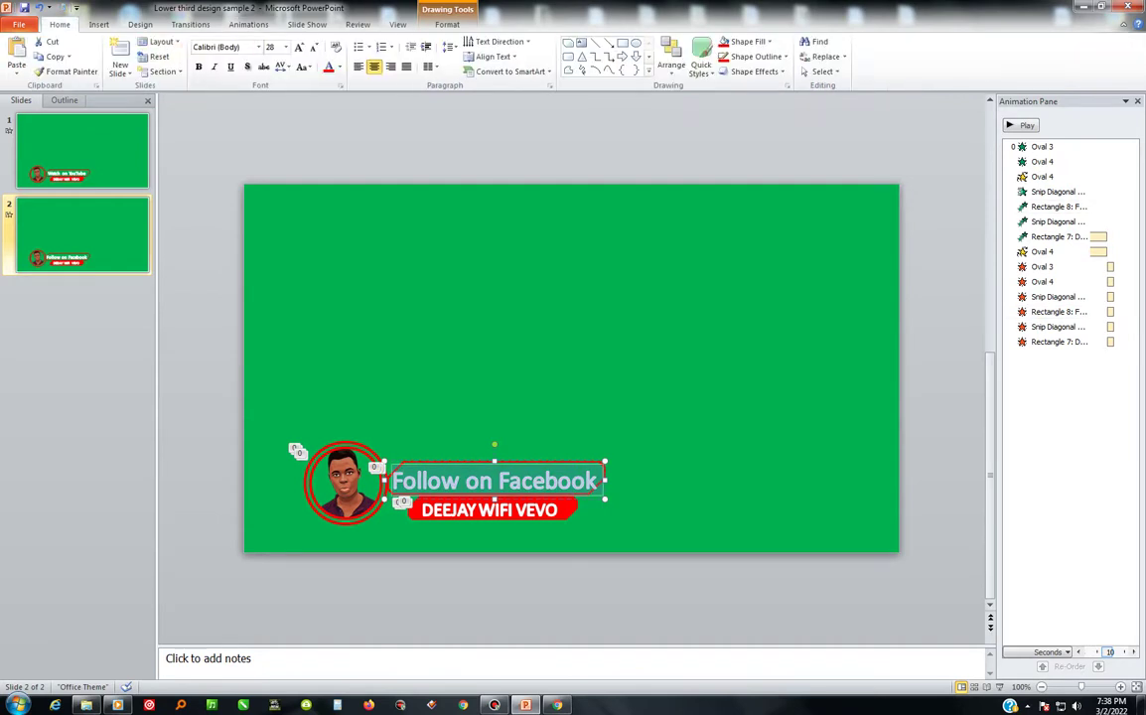
left_click(314, 47)
key("Escape")
key("Escape")
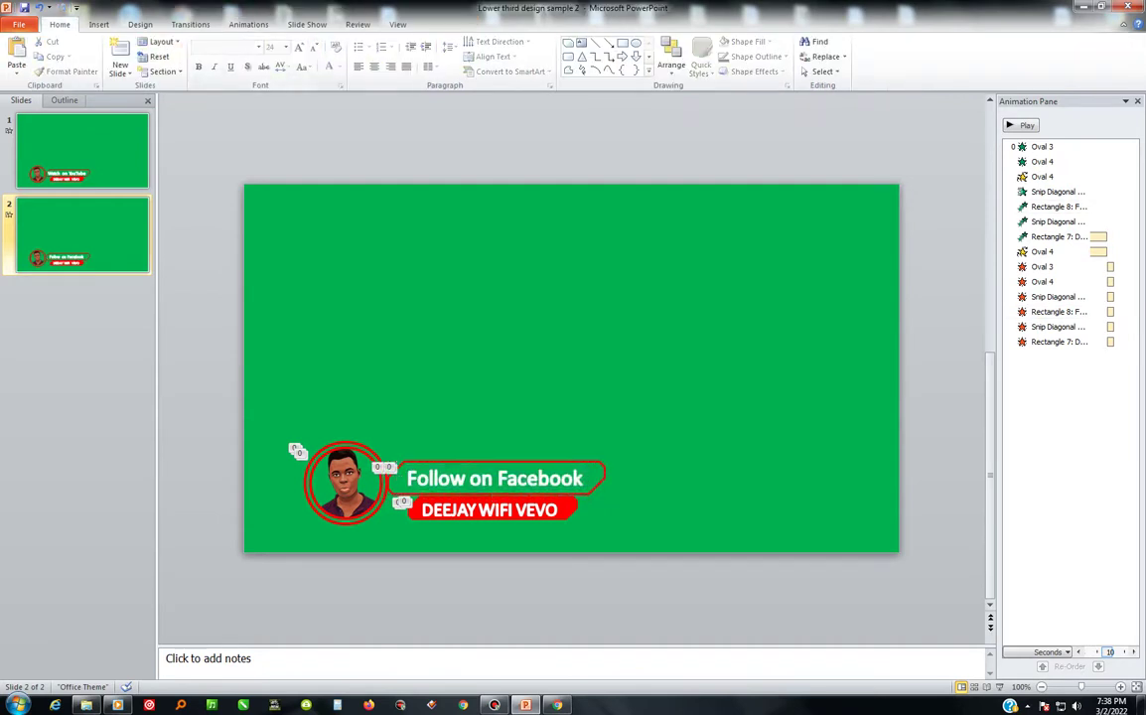
left_click(495, 478)
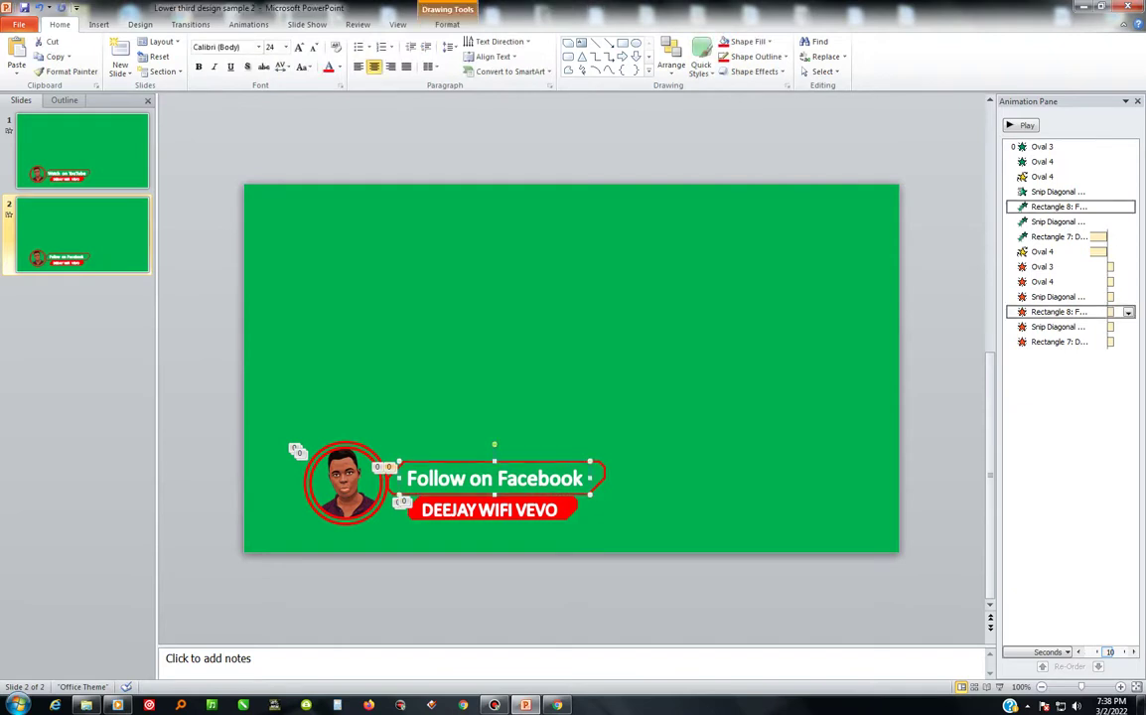
left_click(602, 478)
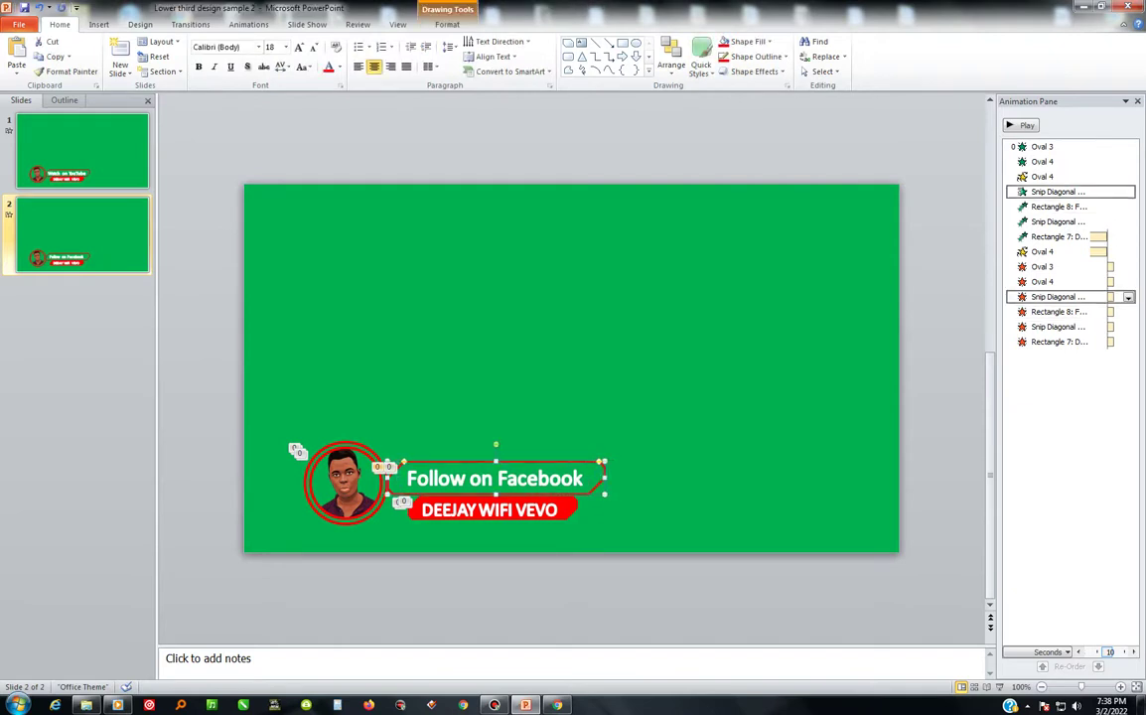
- Make the Follow on Facebook frame's outline blue
left_click(447, 24)
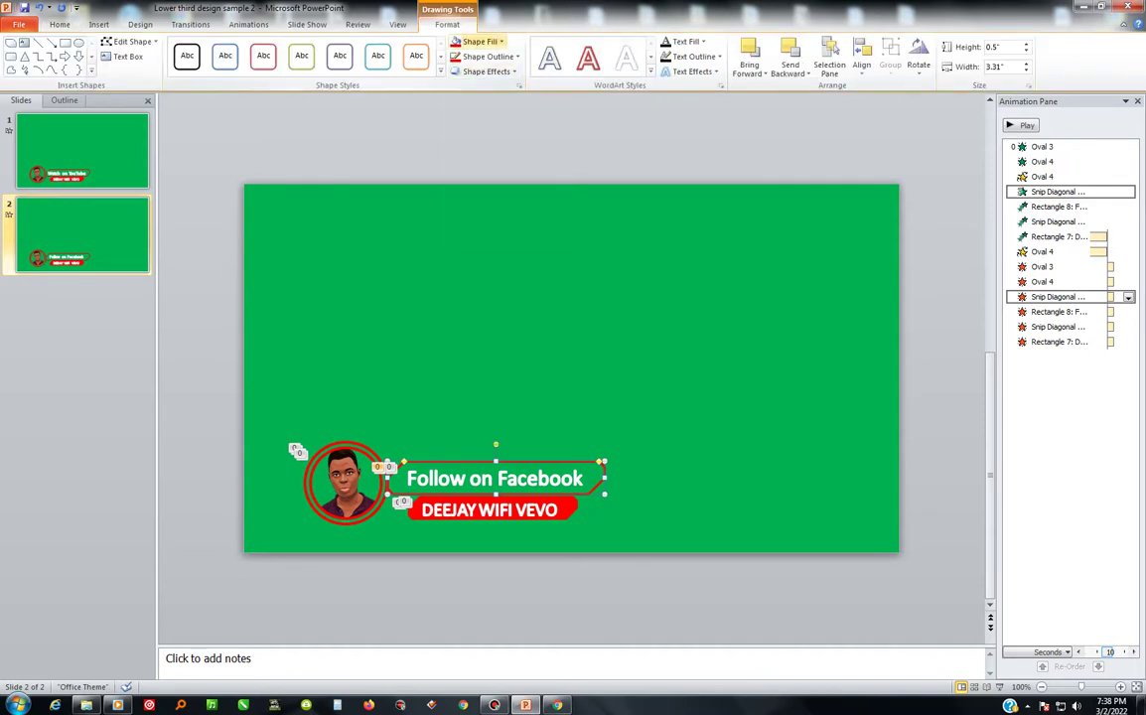
left_click(480, 40)
left_click(480, 41)
left_click(486, 55)
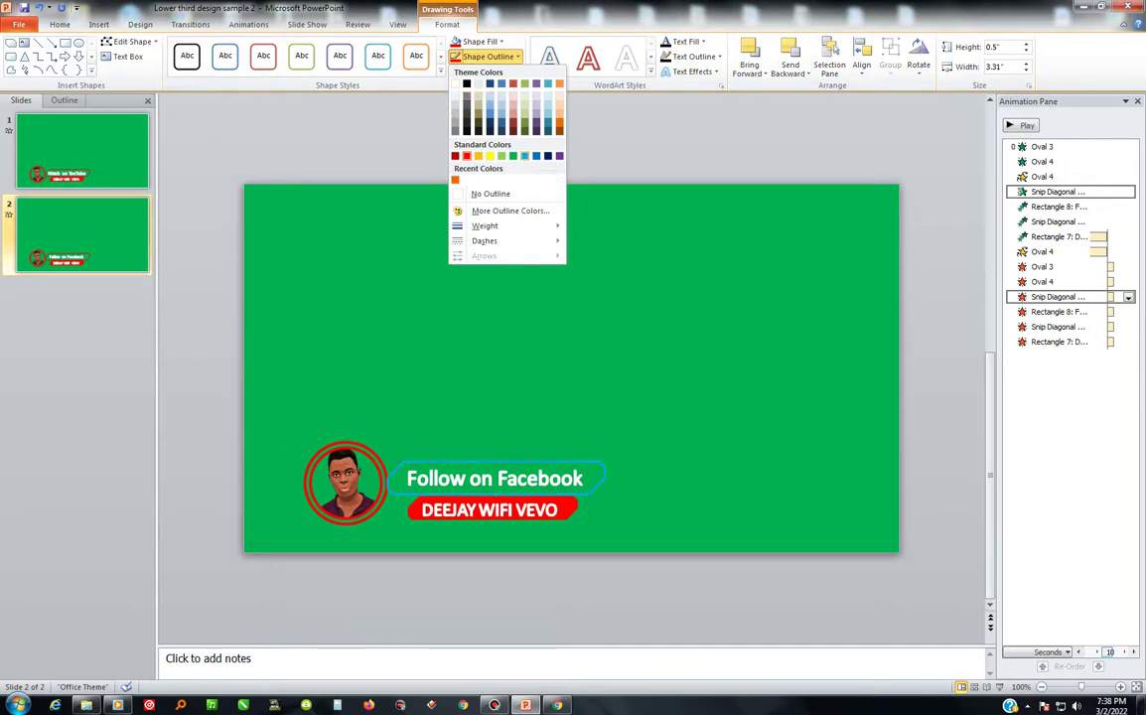
left_click(537, 155)
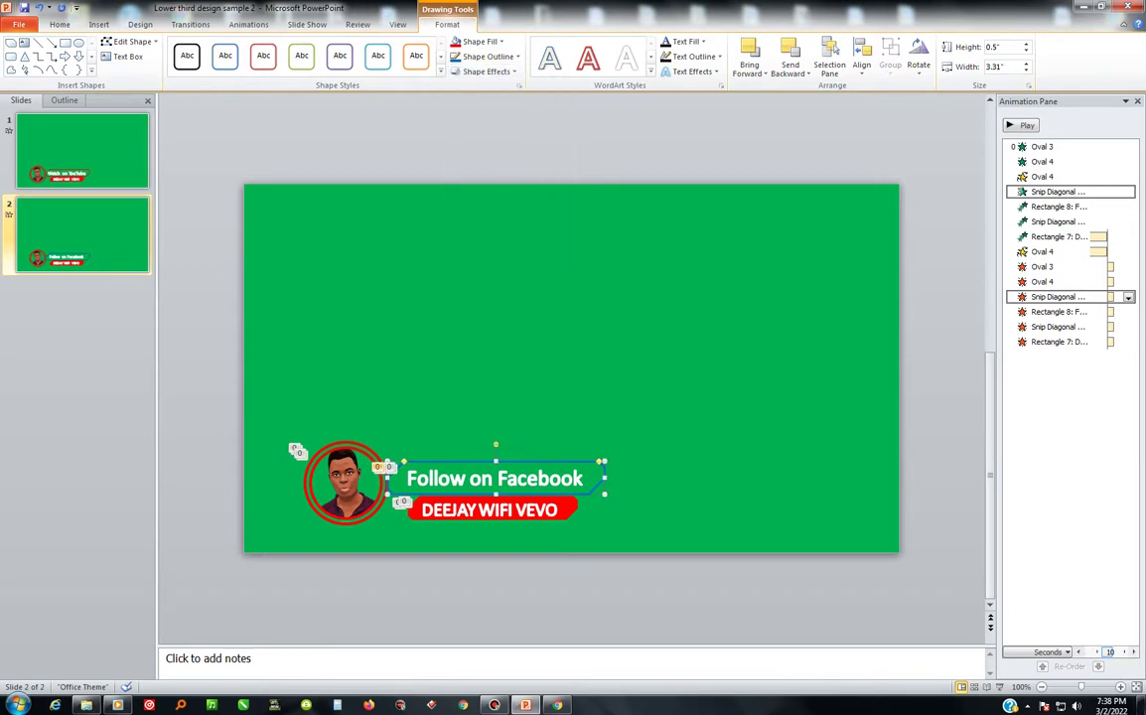
- Fill the DEEJAY WIFI VEVO bar with blue instead of red
left_click(491, 508)
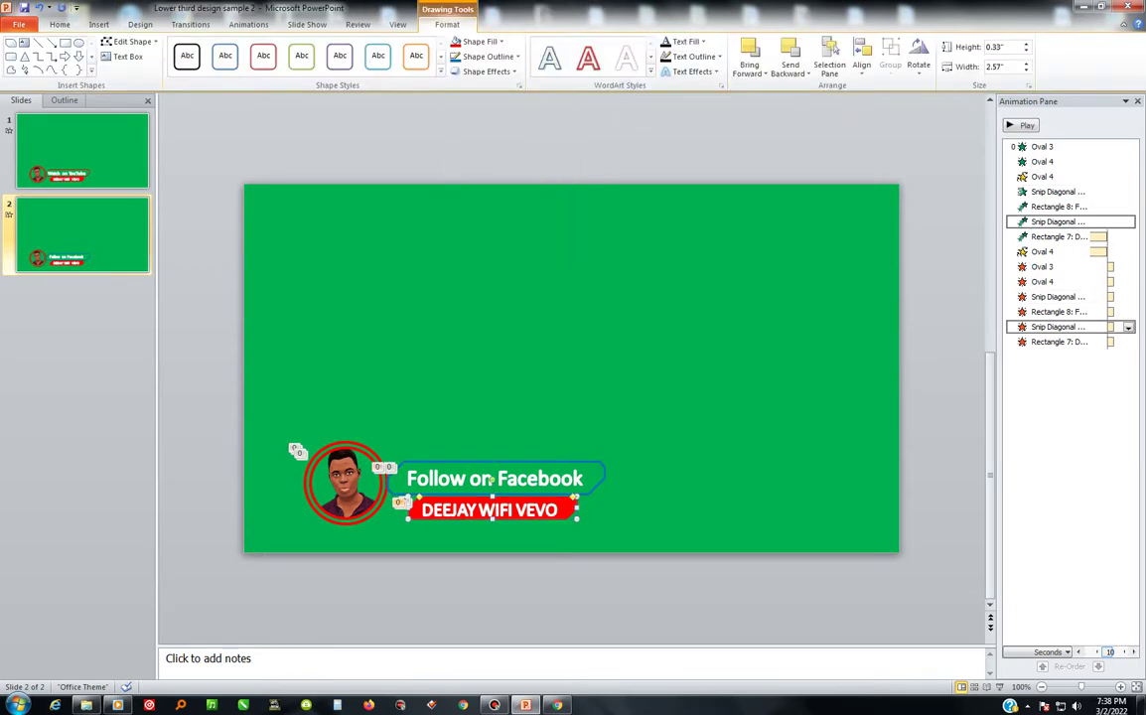
key("Escape")
left_click(491, 507)
left_click(487, 56)
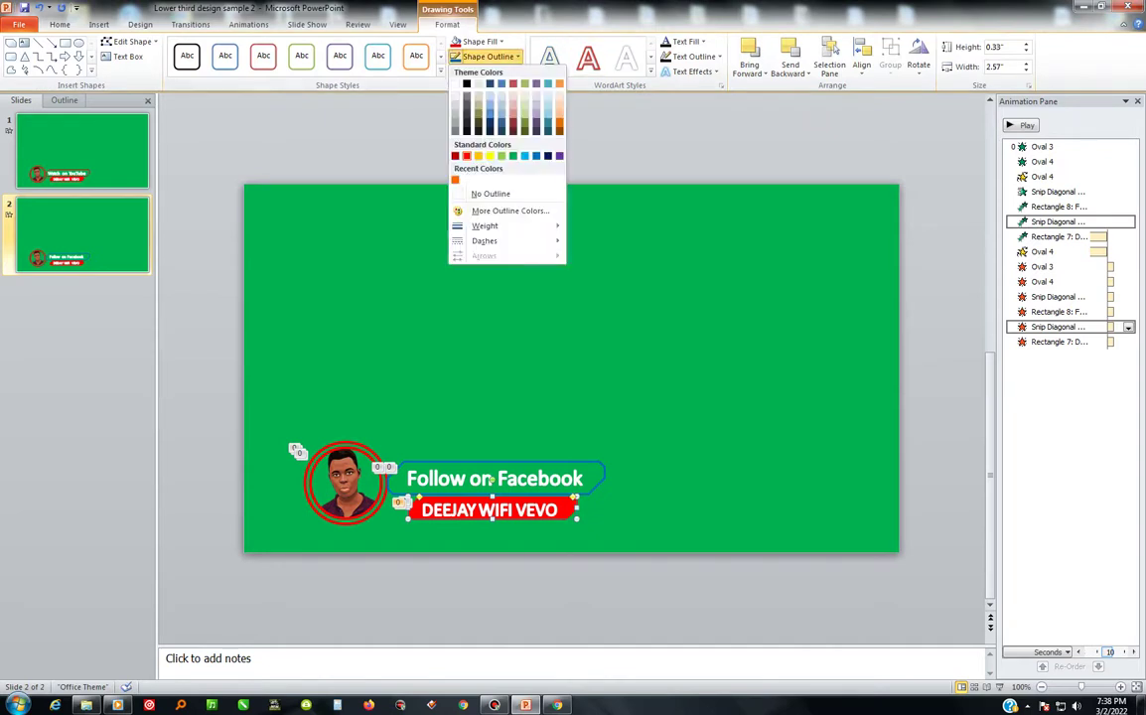
left_click(476, 41)
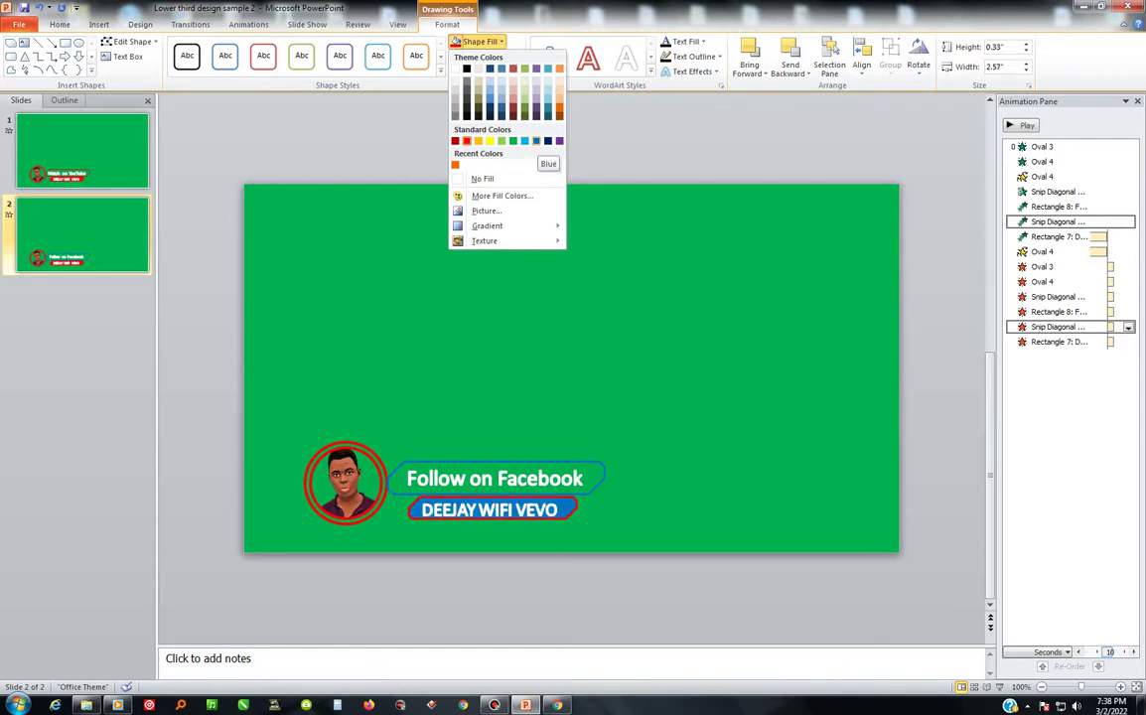
left_click(537, 141)
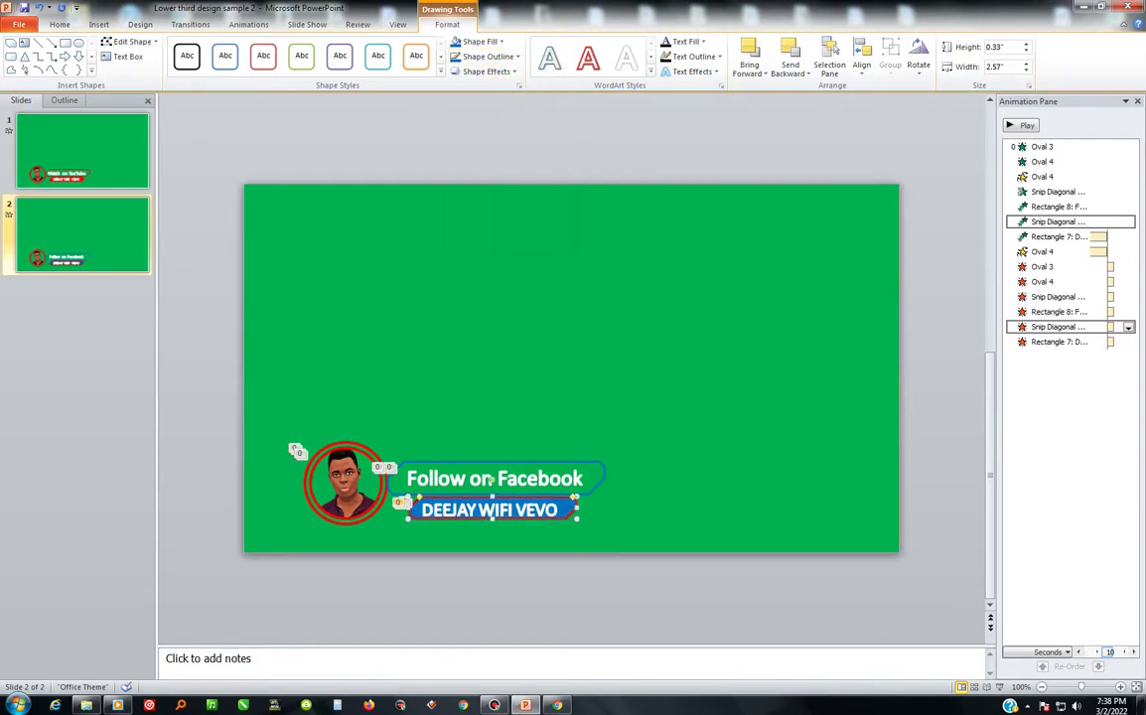
left_click(480, 41)
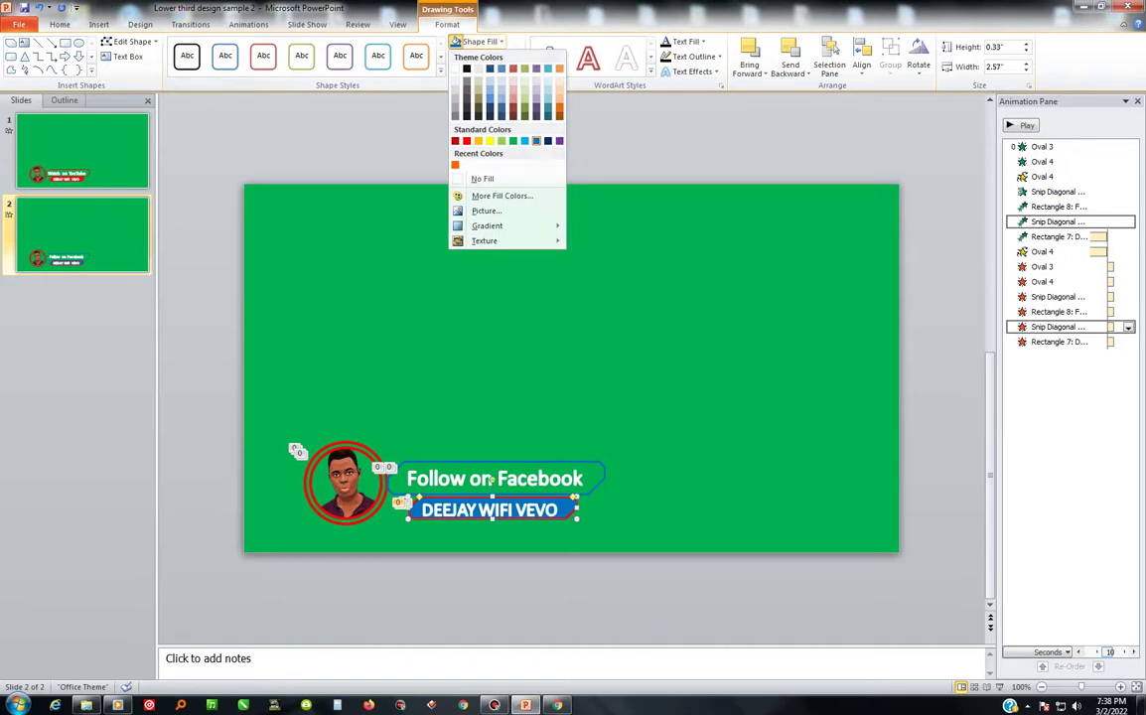
left_click(489, 480)
key("Escape")
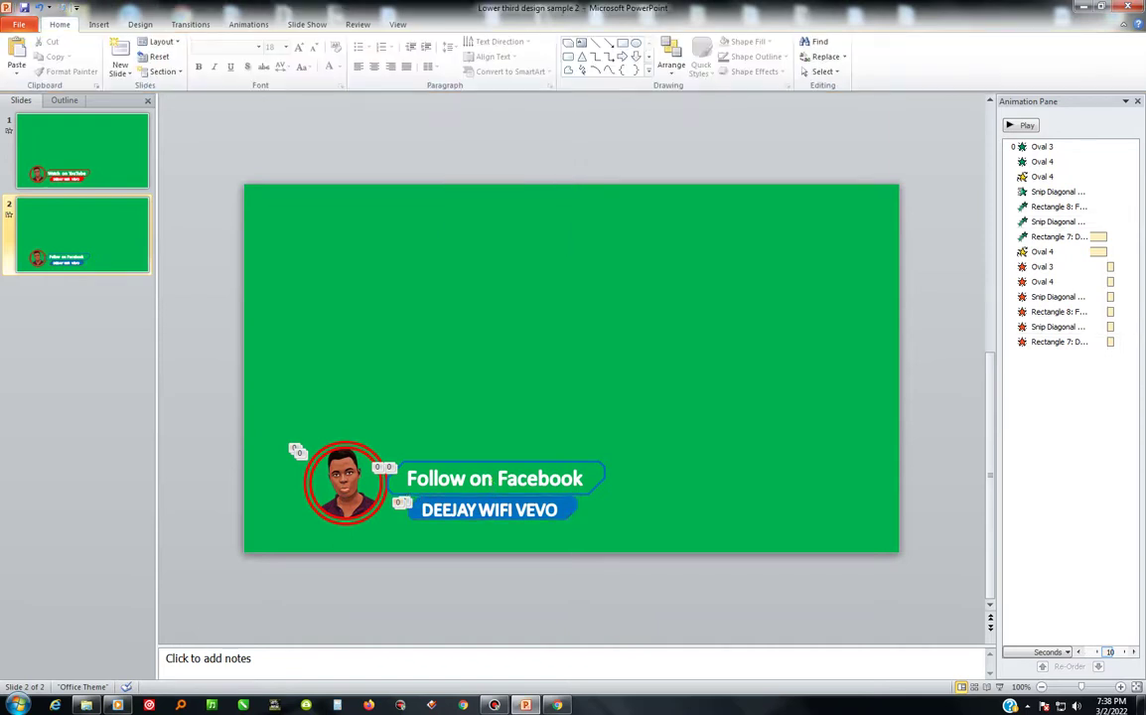
- Select the red ring and the circular photo to check their formatting
left_click(345, 481)
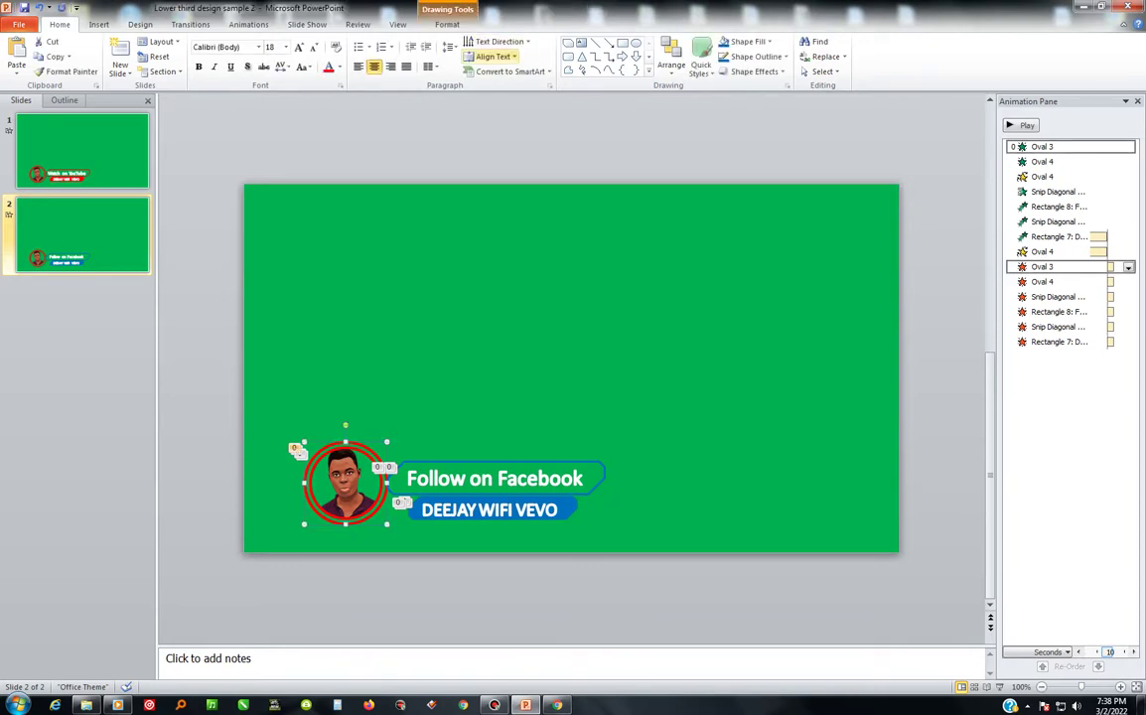
left_click(447, 24)
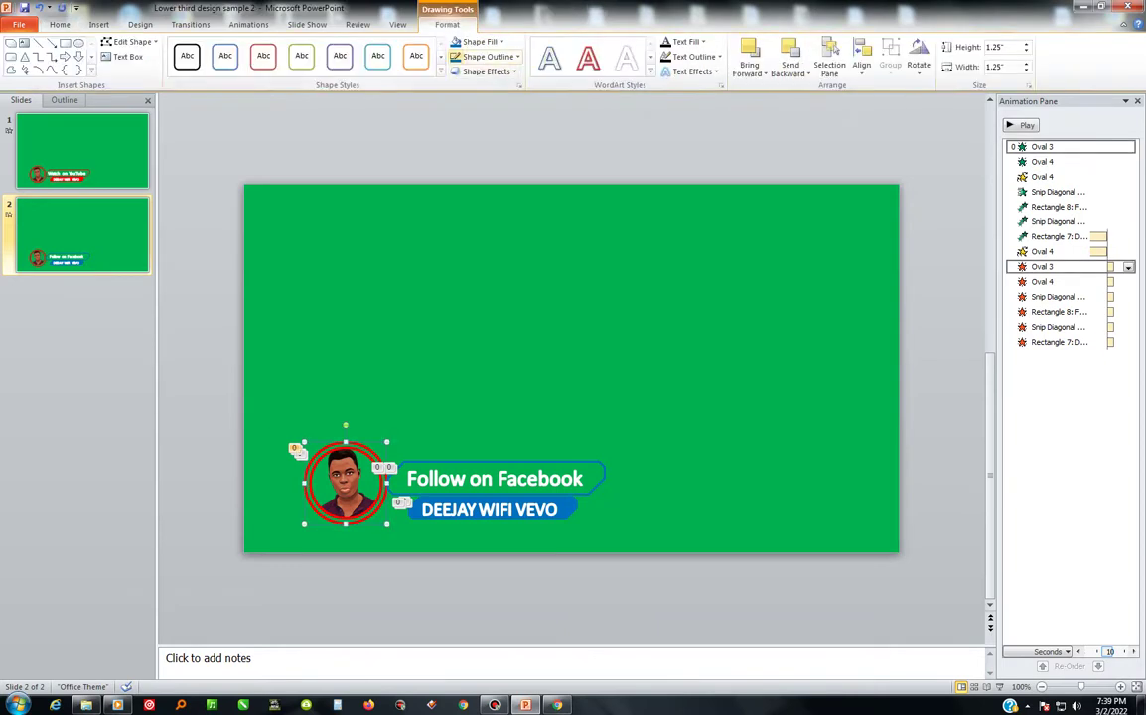
key("Escape")
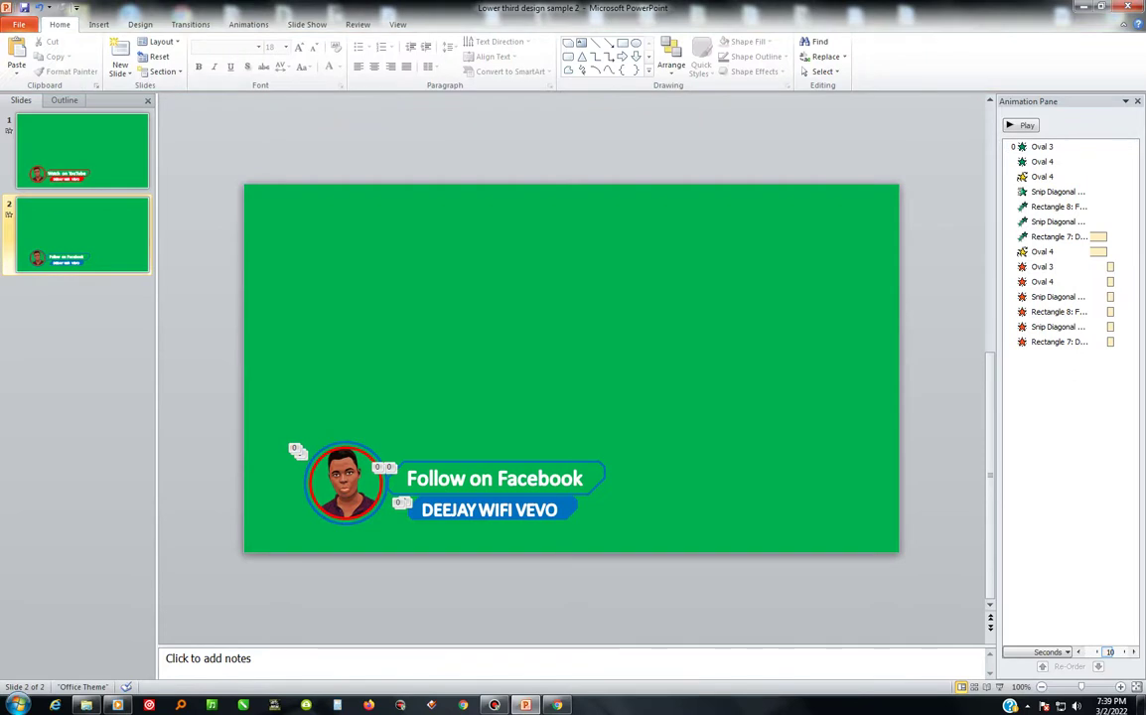
left_click(345, 482)
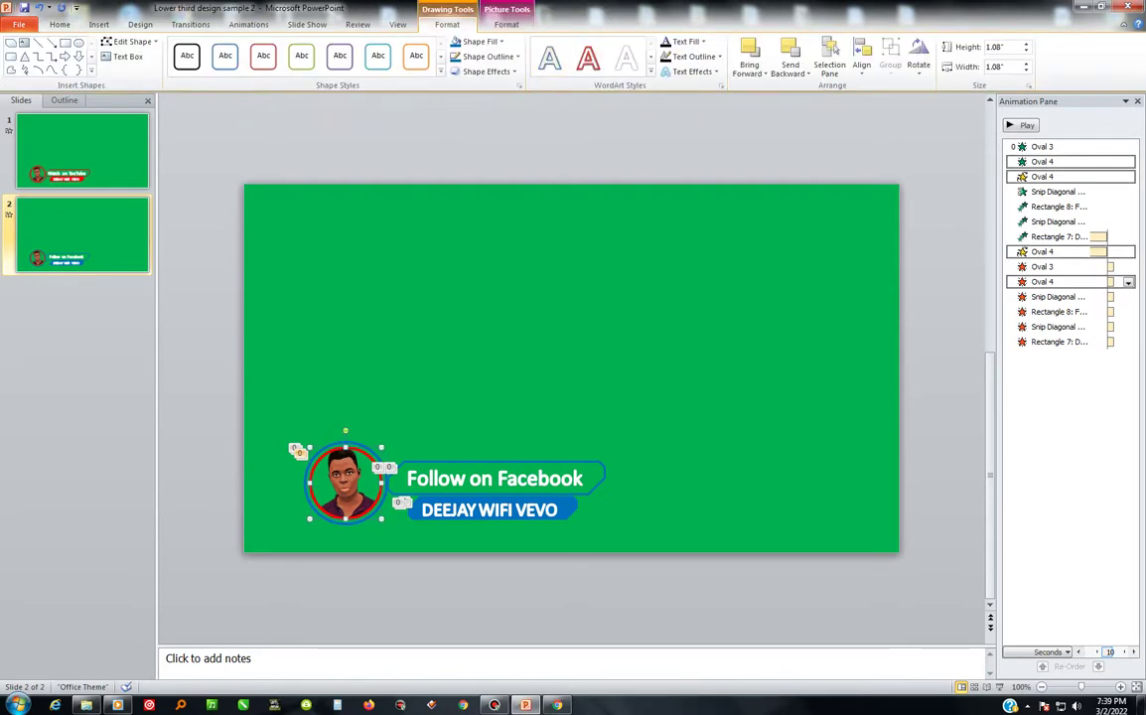
key("Escape")
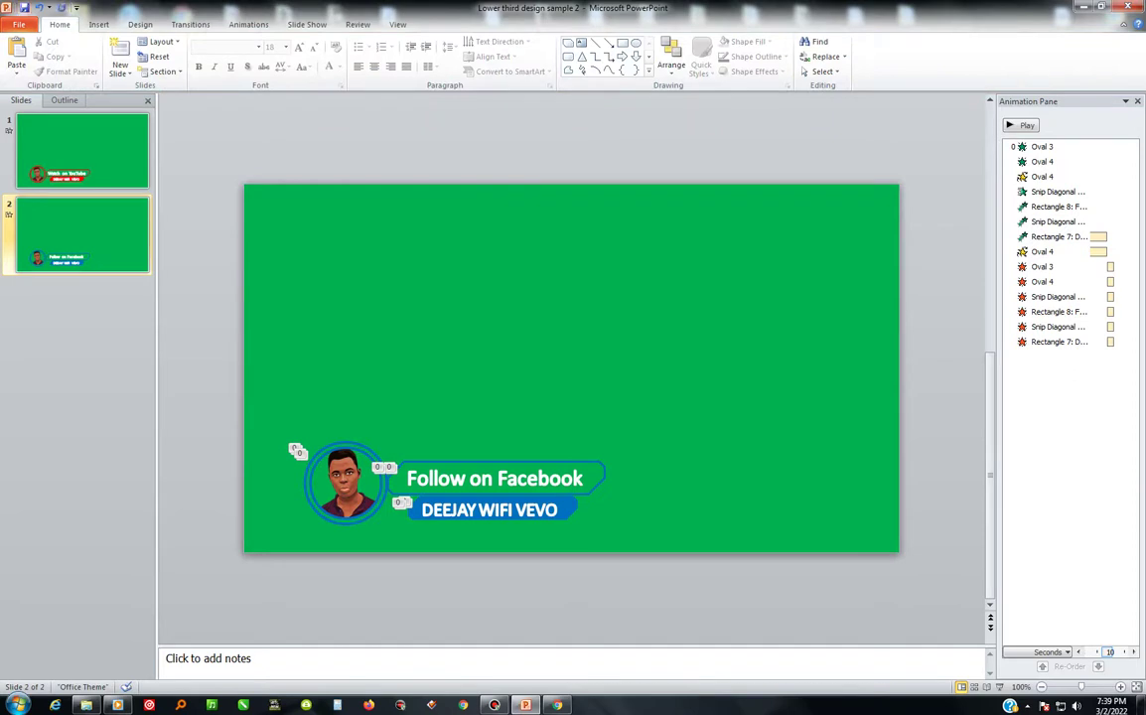
- Preview the slide's animations, then return to slide 1 with the YouTube lower third
key("Tab")
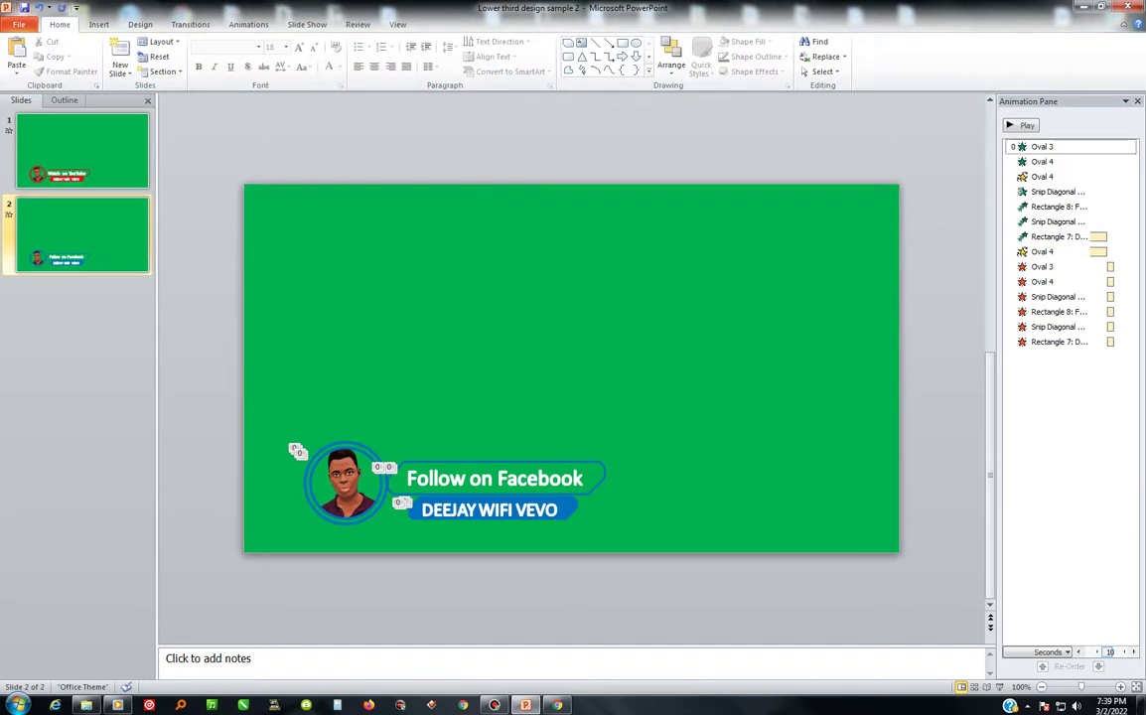
key("space")
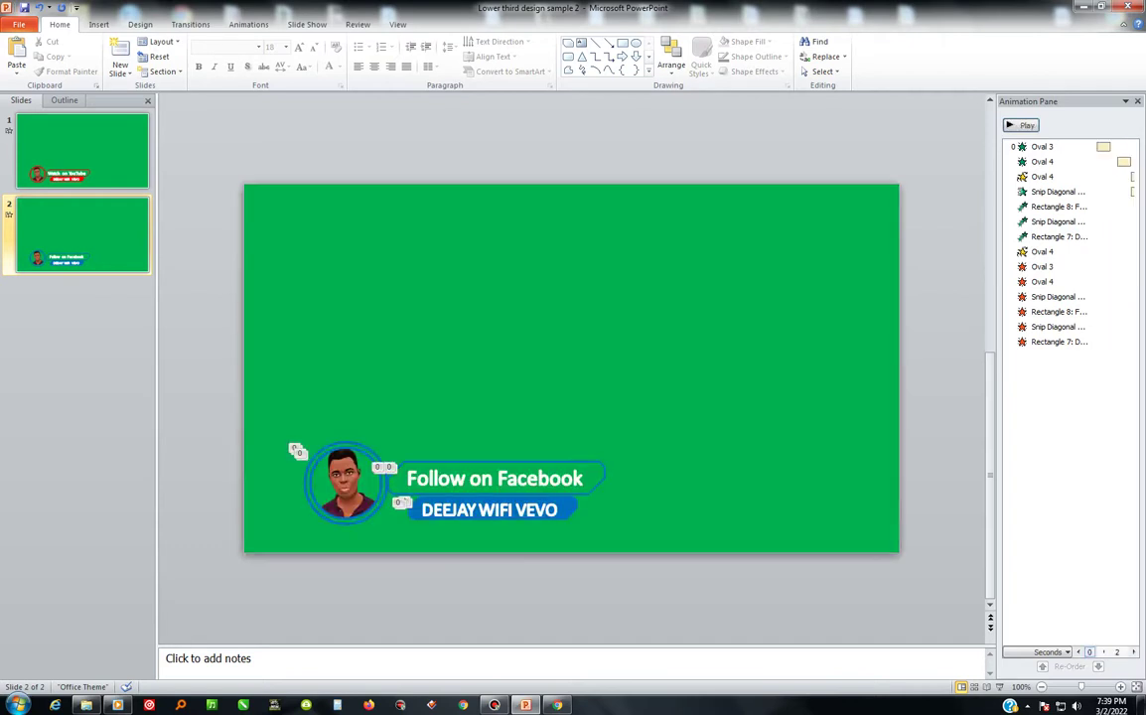
left_click(83, 151)
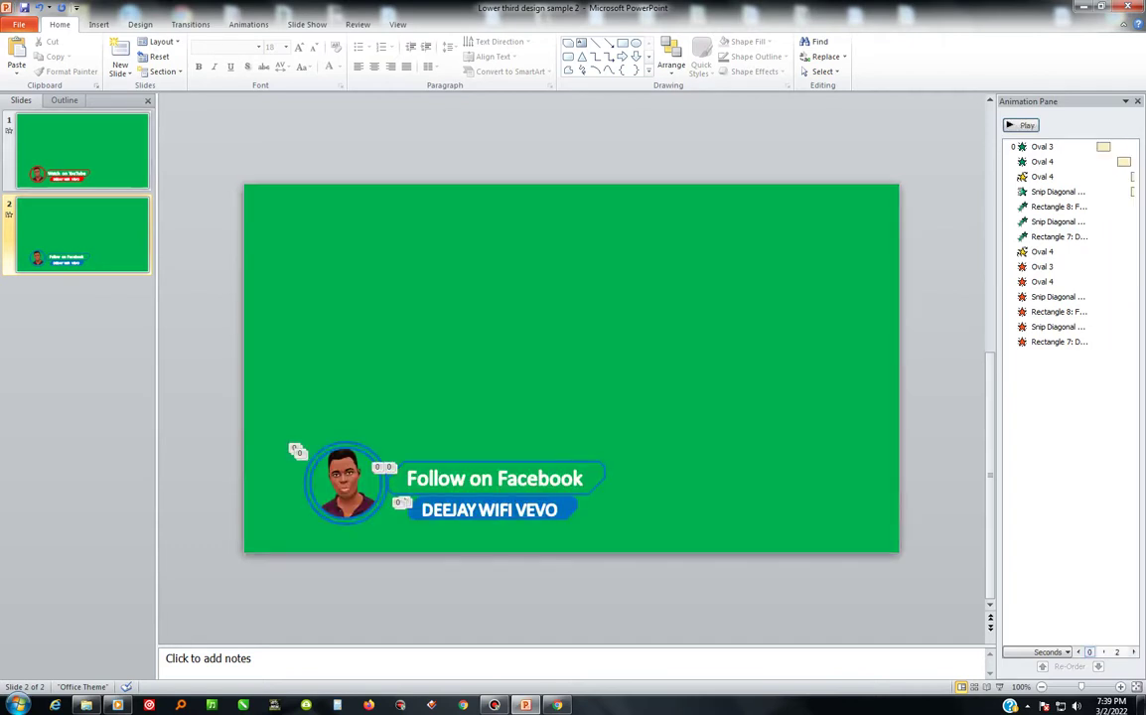
- Turn off On Mouse Click advancing and set slide 2's After time to 00:06.00
left_click(189, 24)
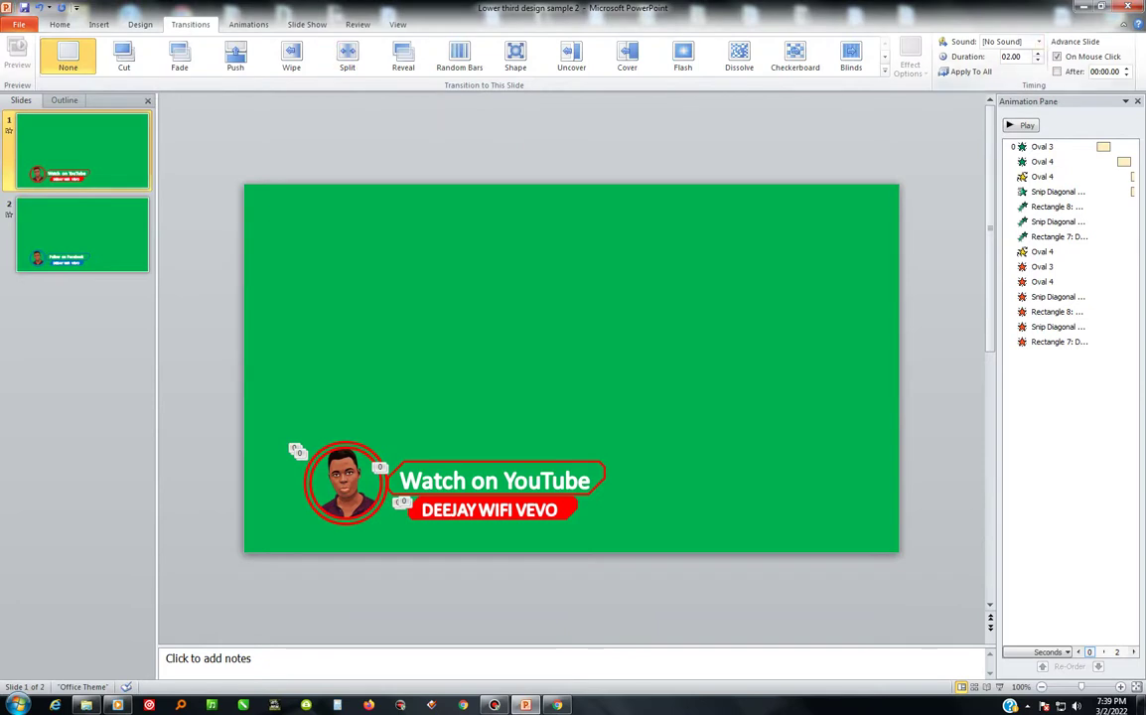
left_click(1058, 57)
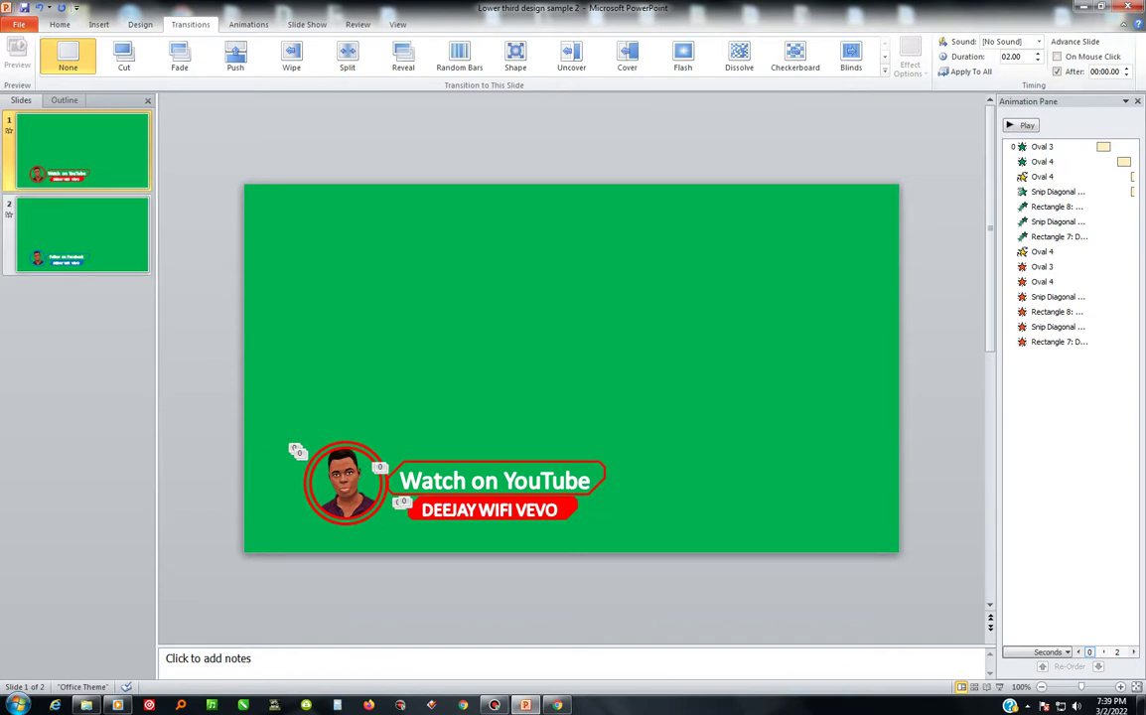
left_click(45, 236)
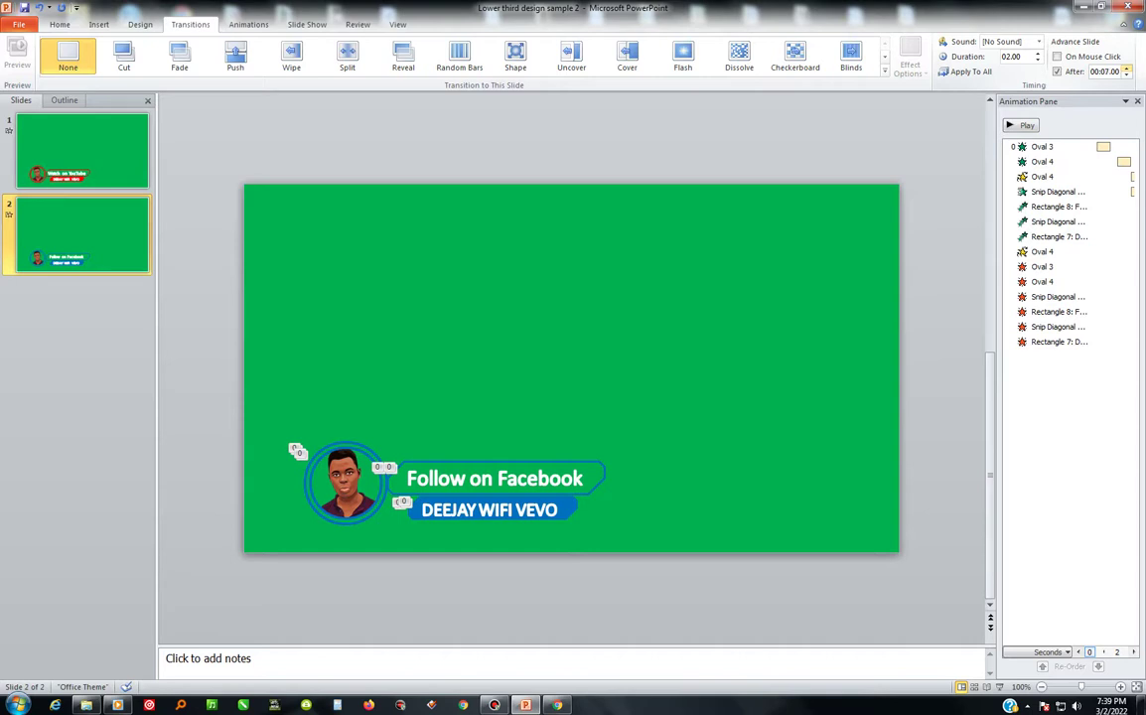
left_click(1126, 75)
left_click(1127, 75)
left_click(82, 151)
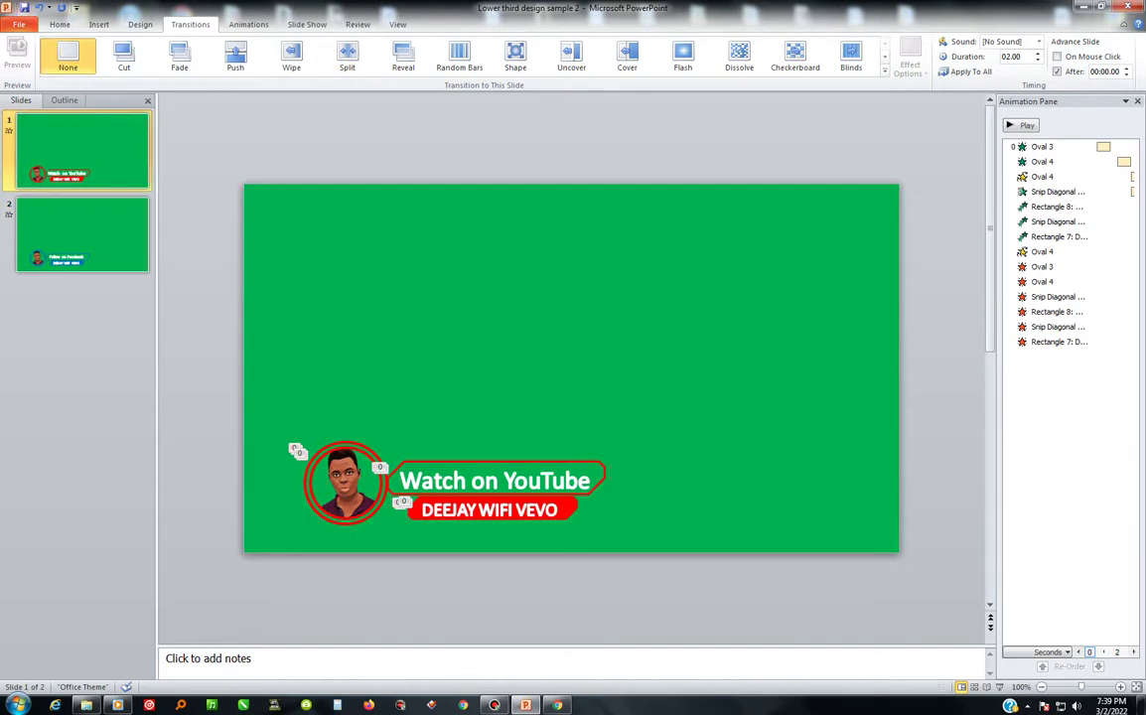
key("F5")
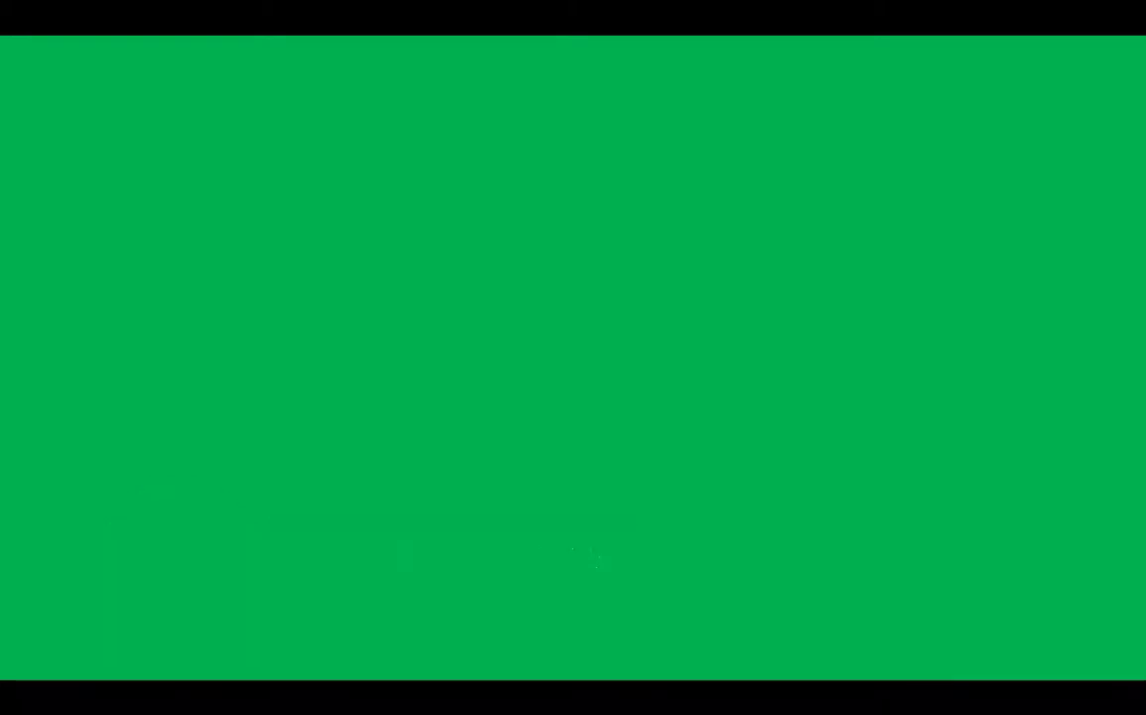
key("Escape")
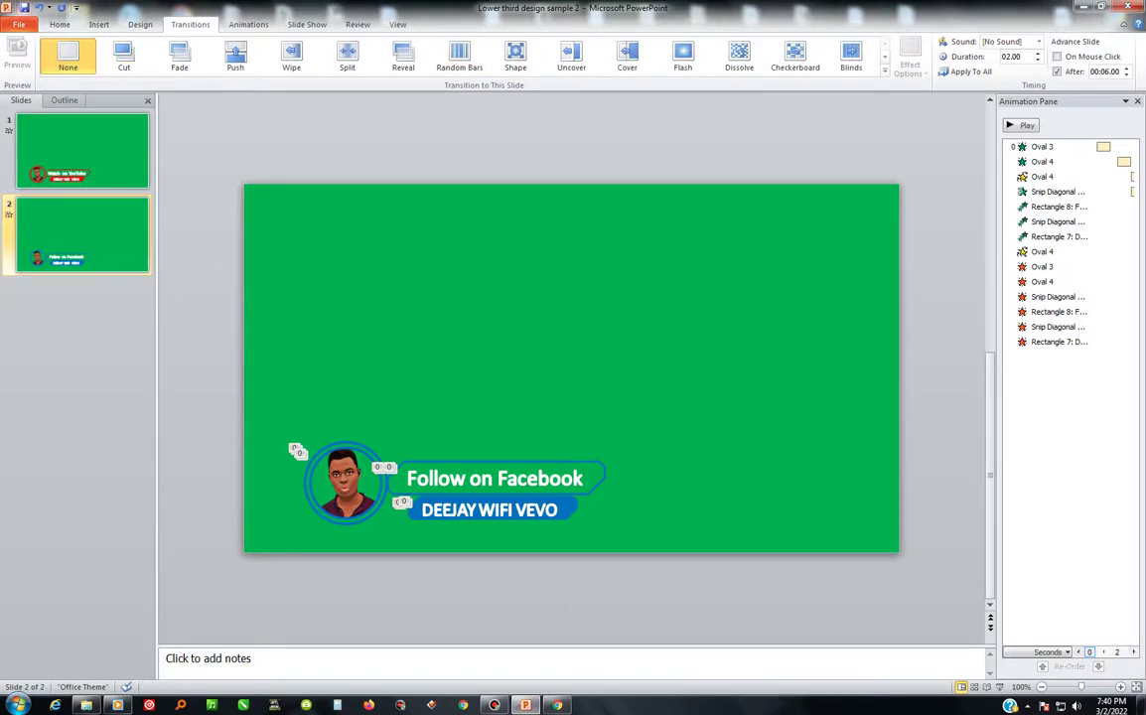
- Insert a WordArt box in the plain white style
left_click(59, 24)
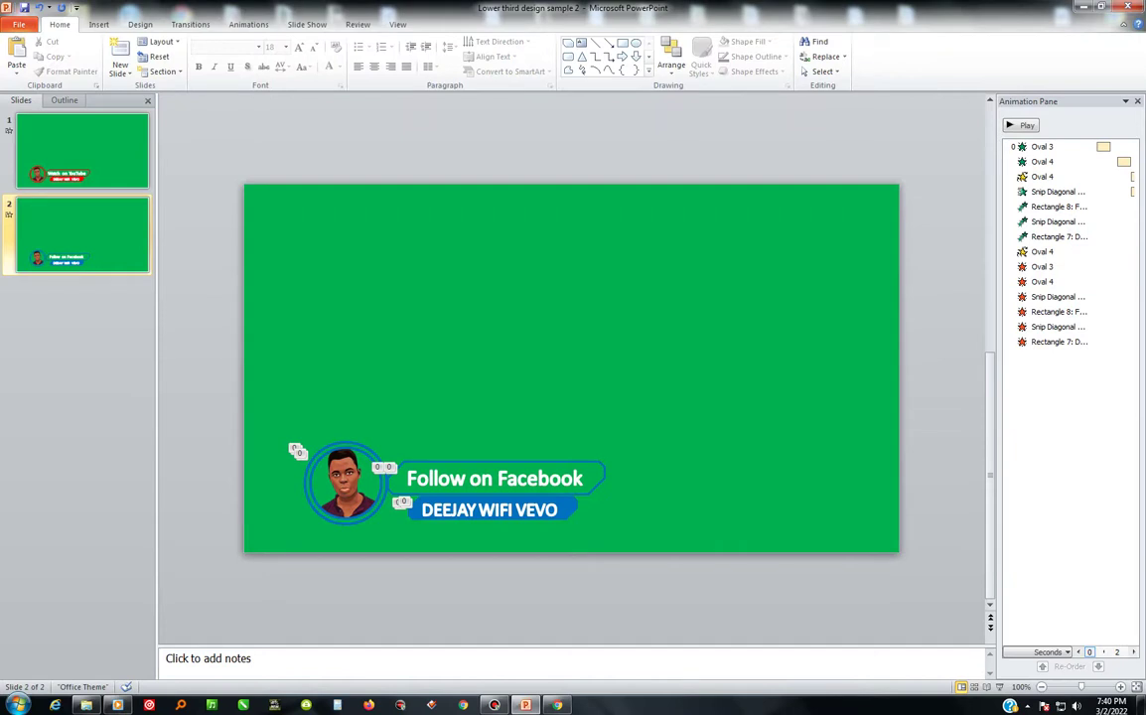
left_click(99, 24)
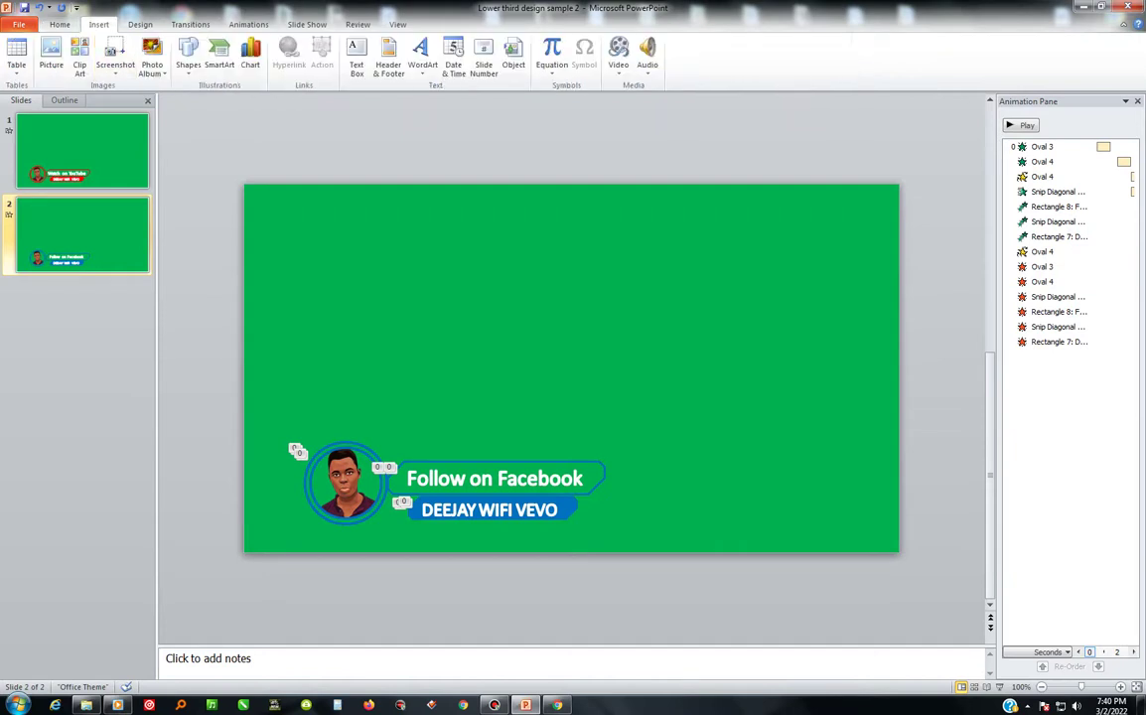
left_click(422, 58)
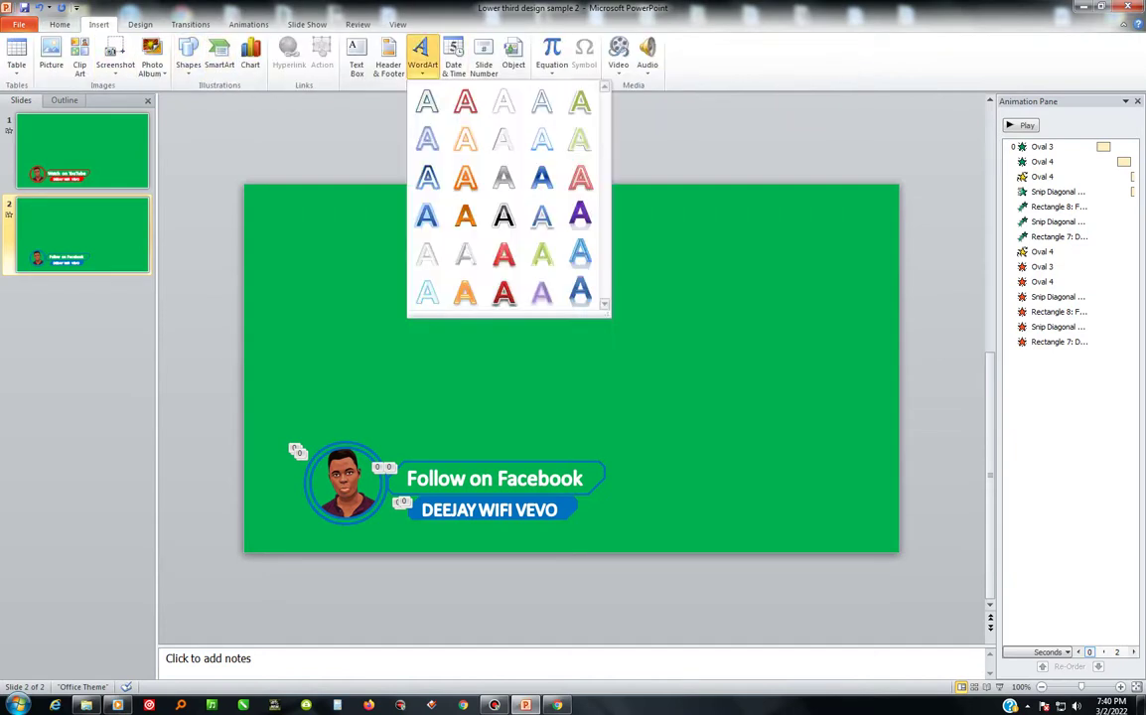
left_click(502, 100)
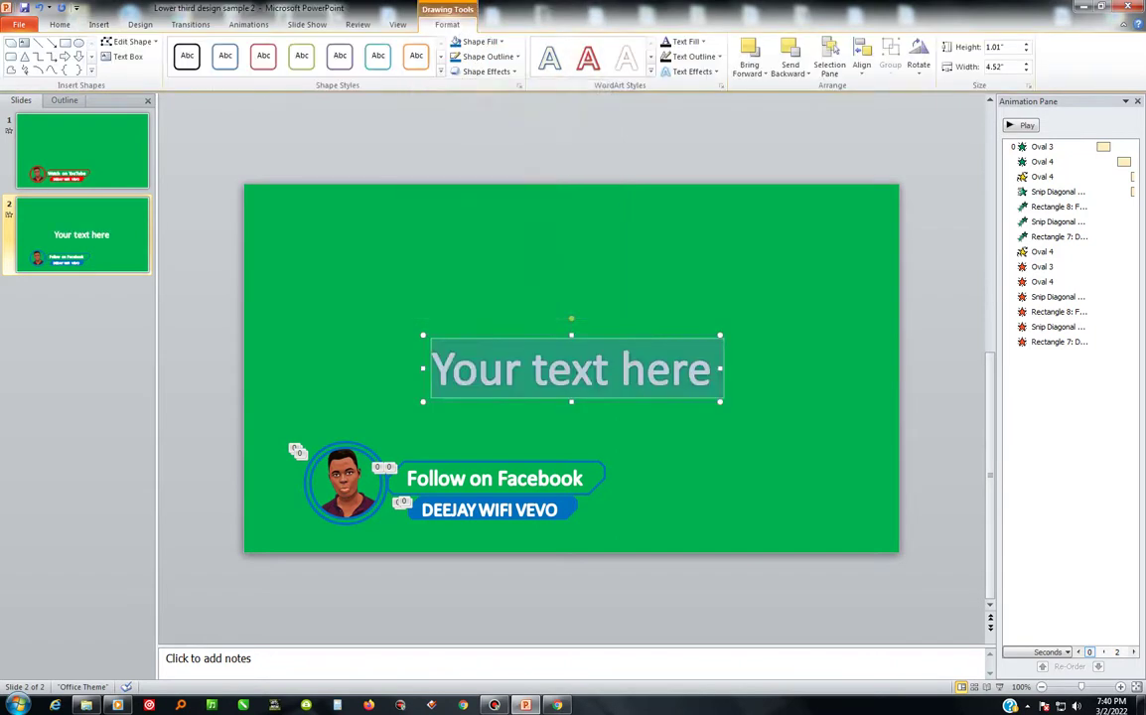
- Type 'THANK YOU FOR WATCHING' and 'SUBSCRIBE FOR MORE' on two lines
type("THA")
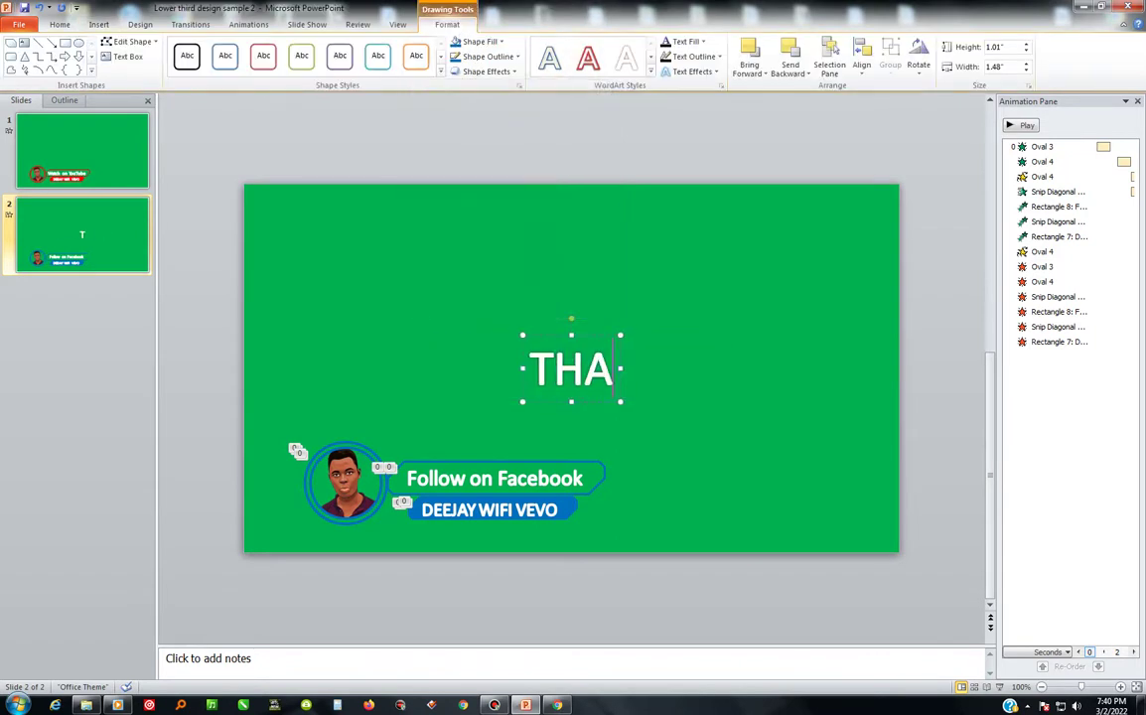
type("BK")
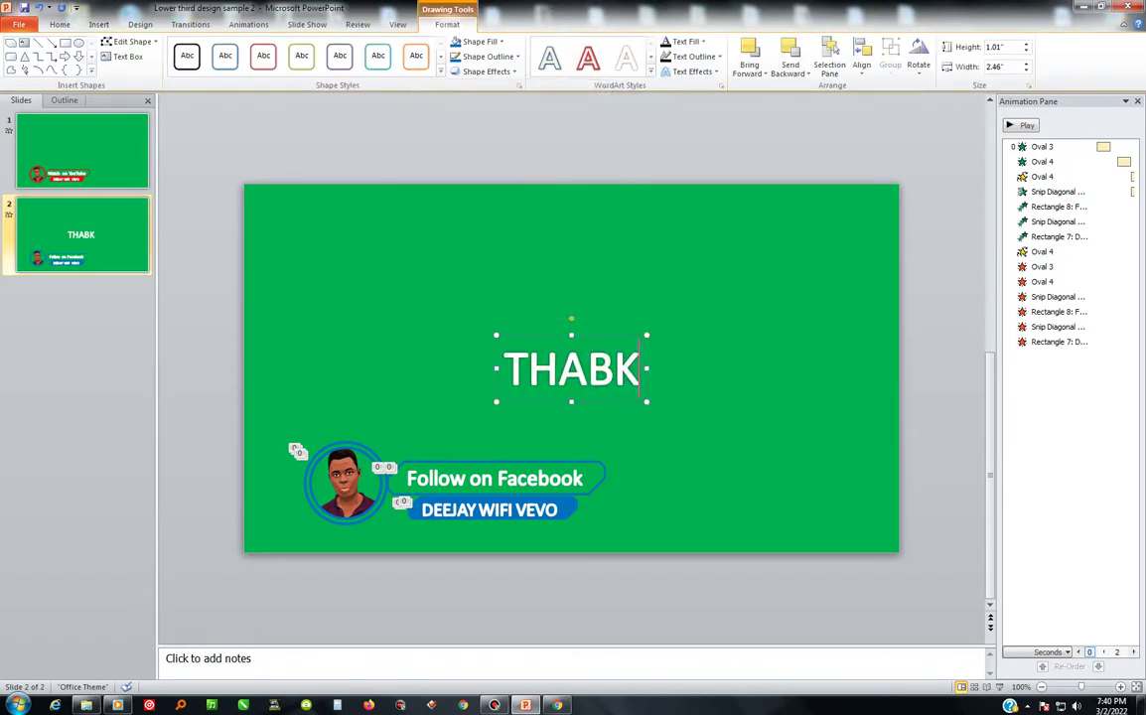
key("BackSpace")
key("BackSpace")
type("NK YO")
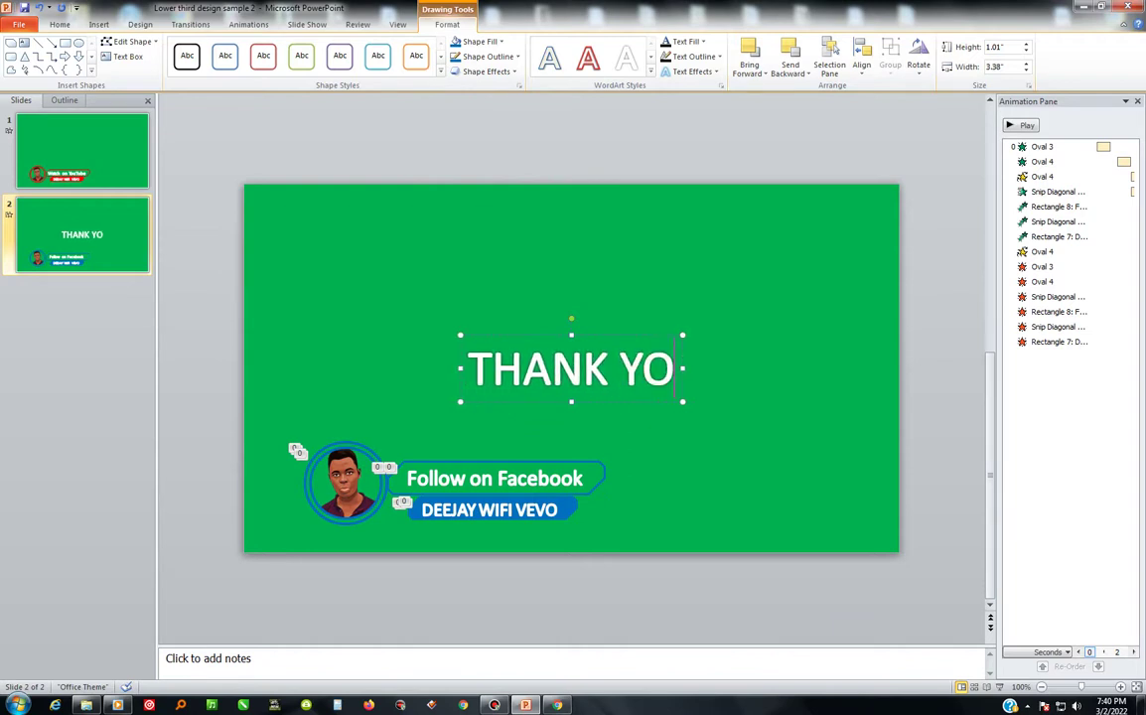
type("U FOR W")
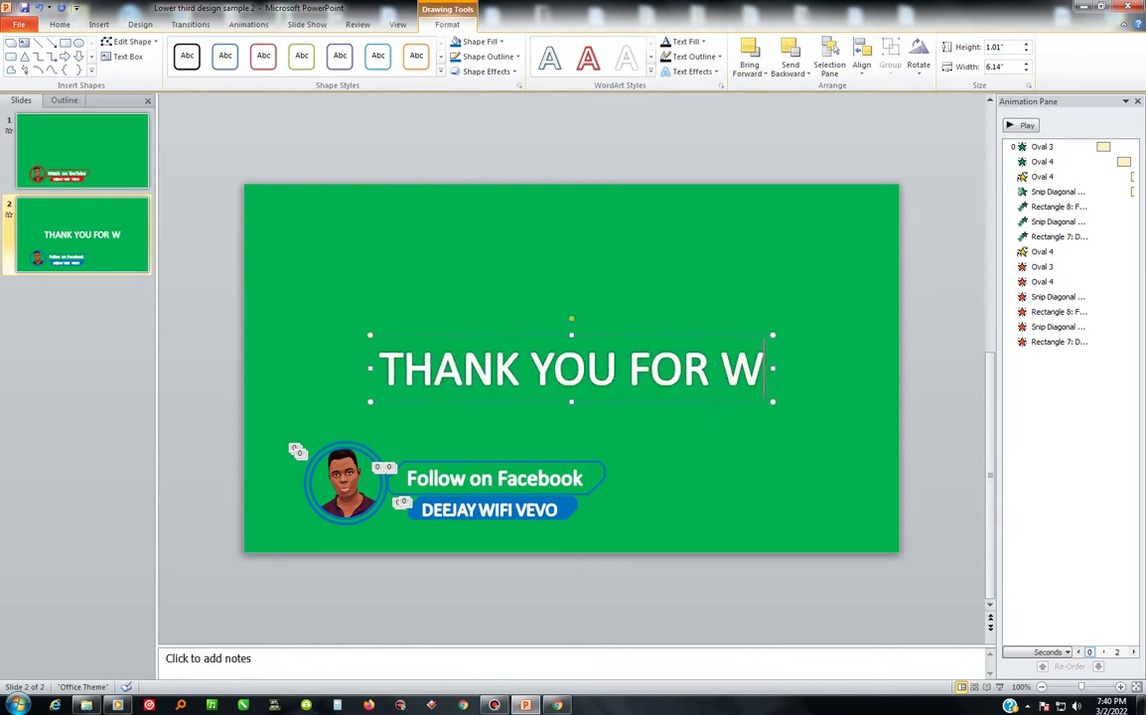
type("AT")
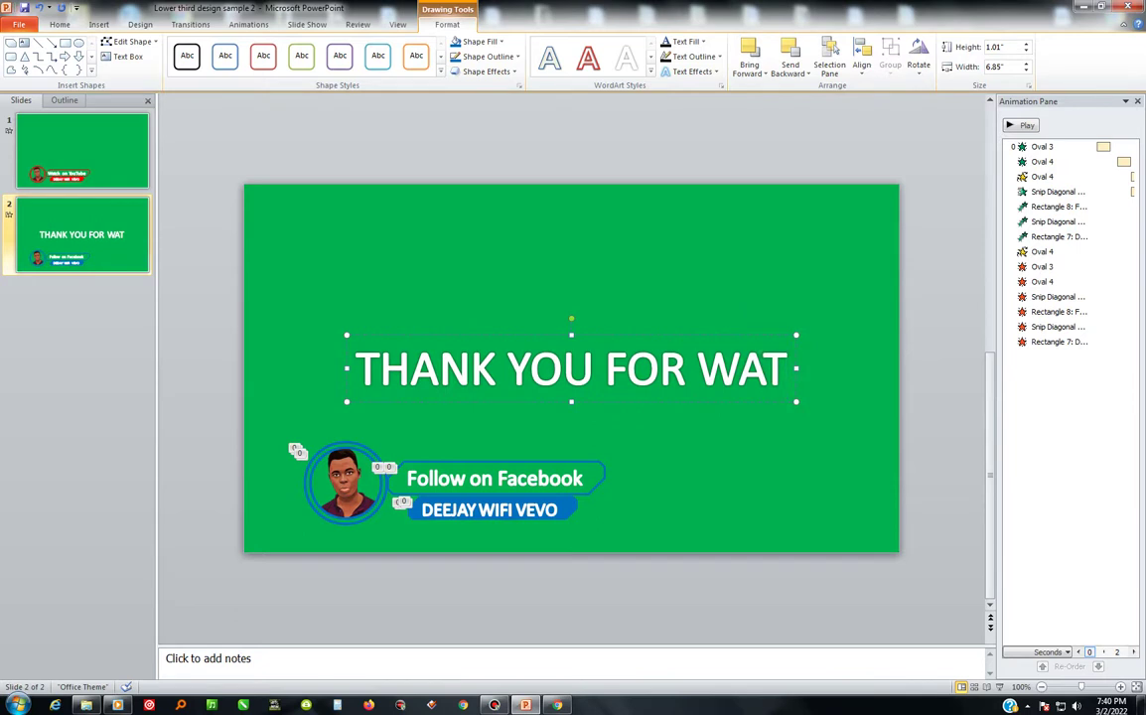
type("CHING")
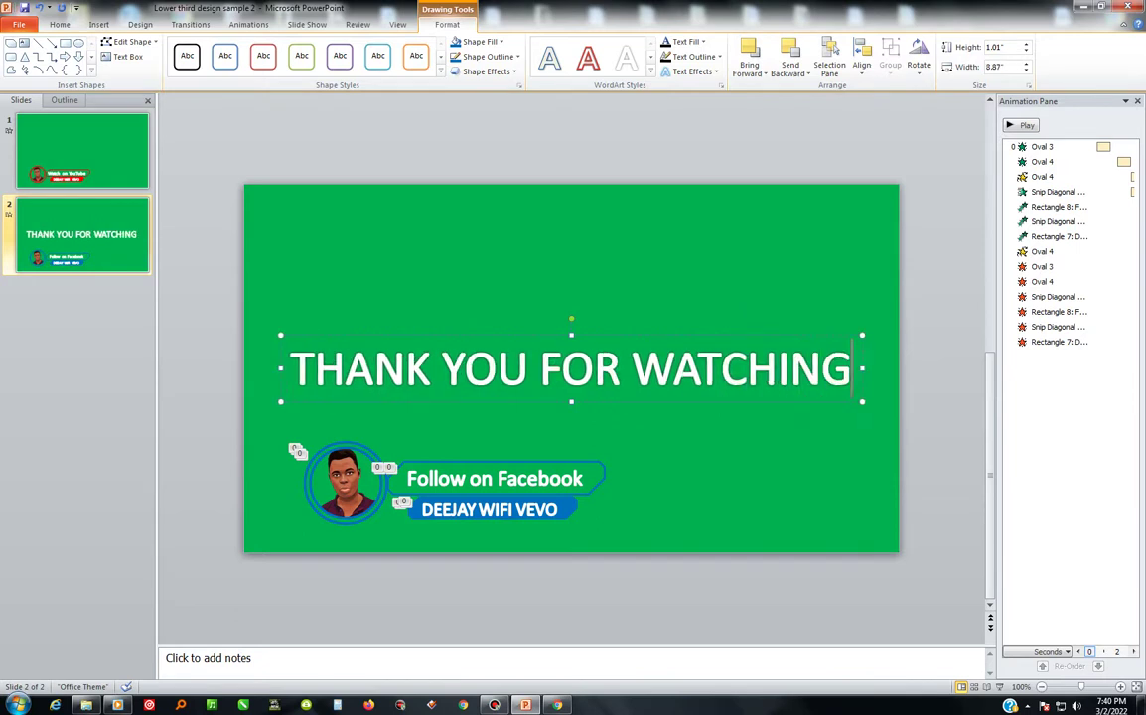
key("Return")
type("SU")
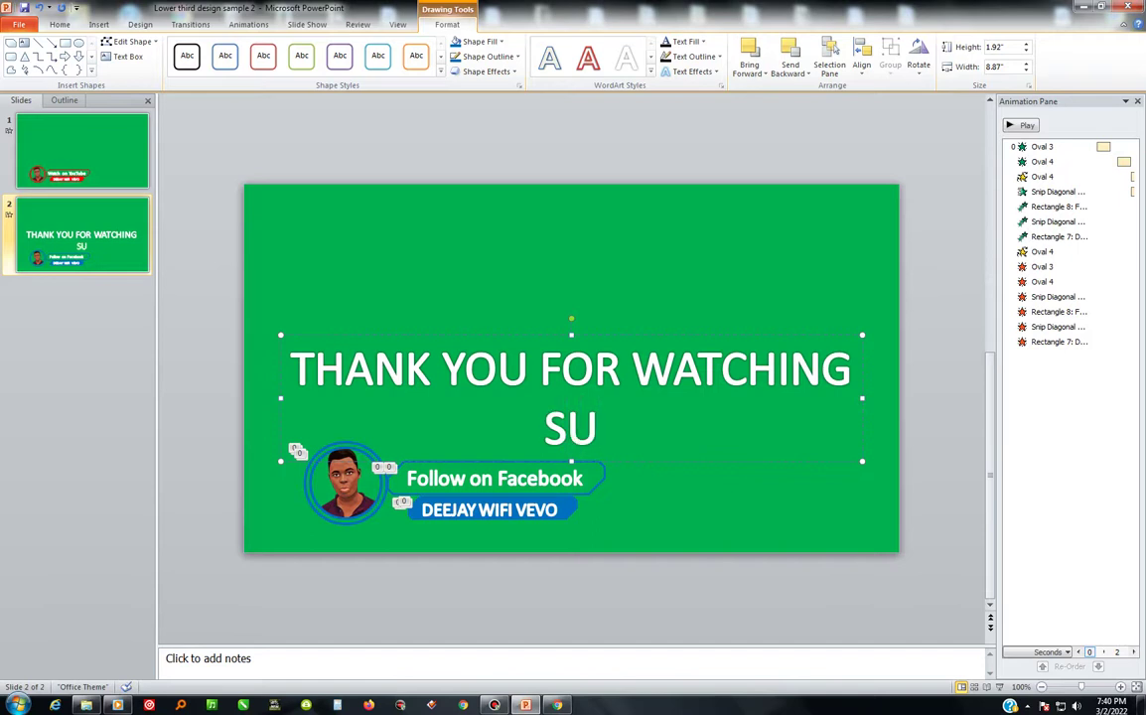
type("BACRI")
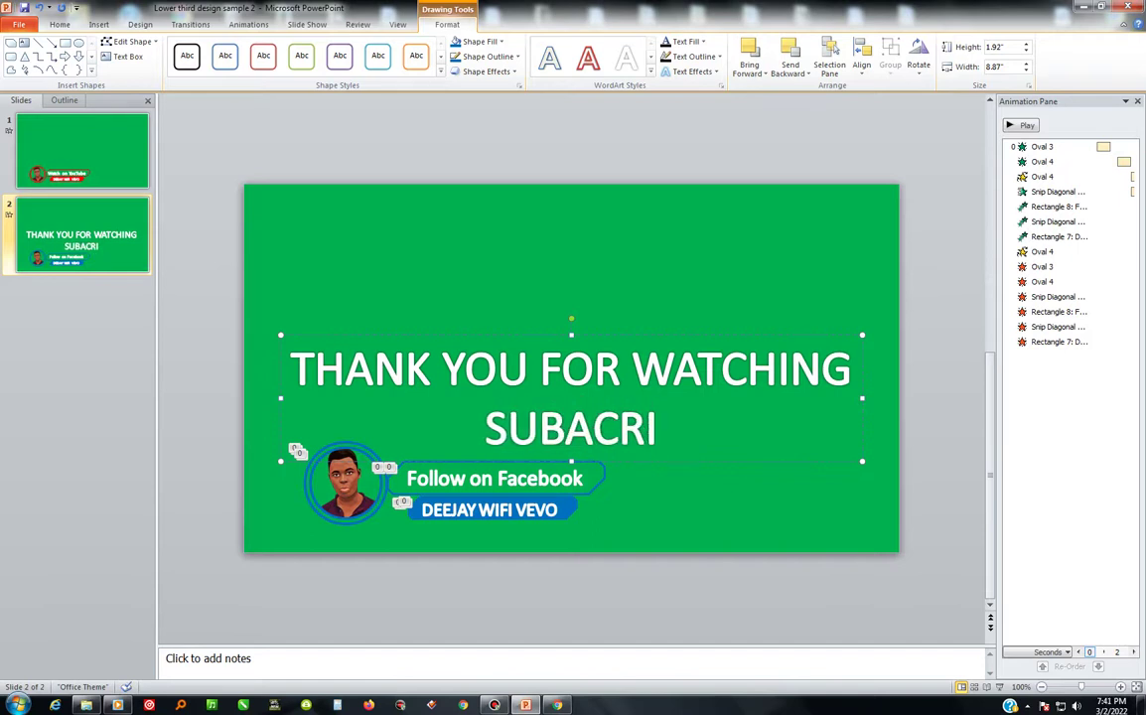
type("BE")
key("BackSpace")
key("BackSpace")
key("BackSpace")
key("BackSpace")
key("BackSpace")
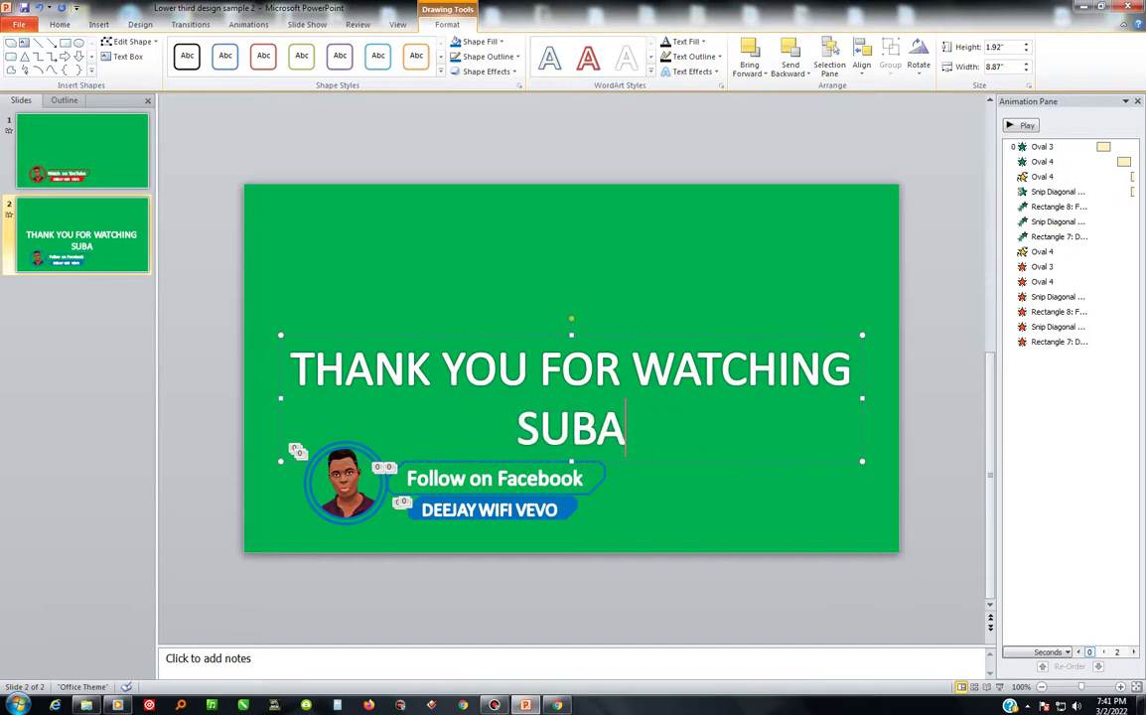
key("BackSpace")
type("SC")
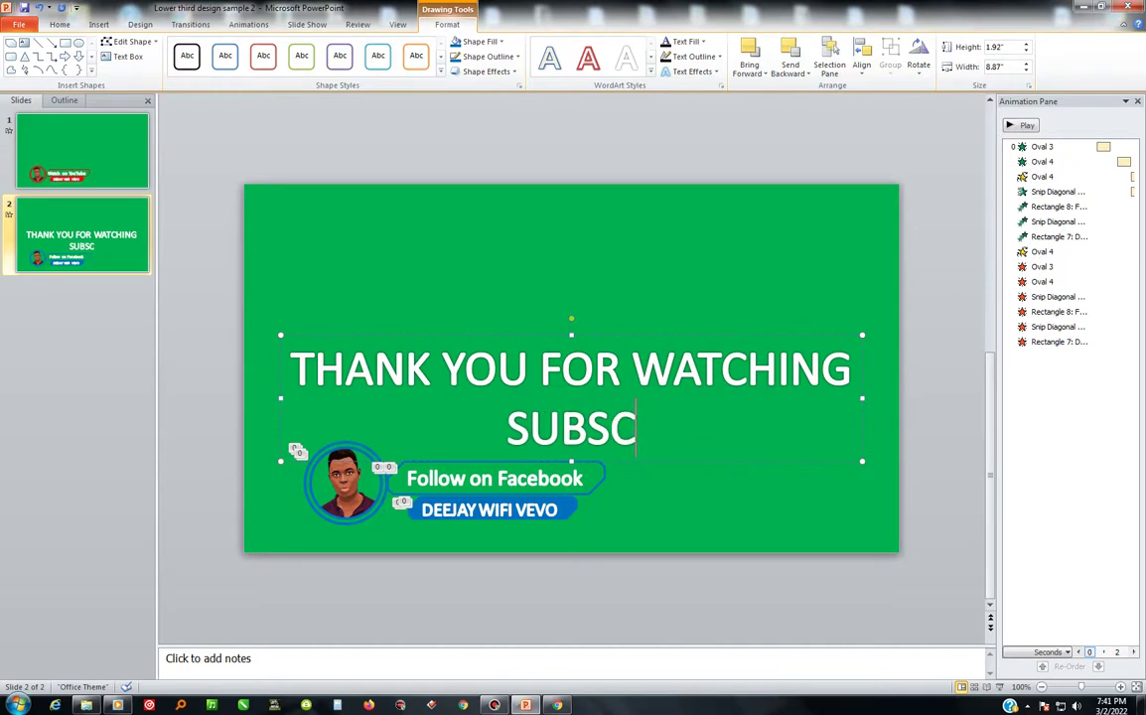
type("RIBE ")
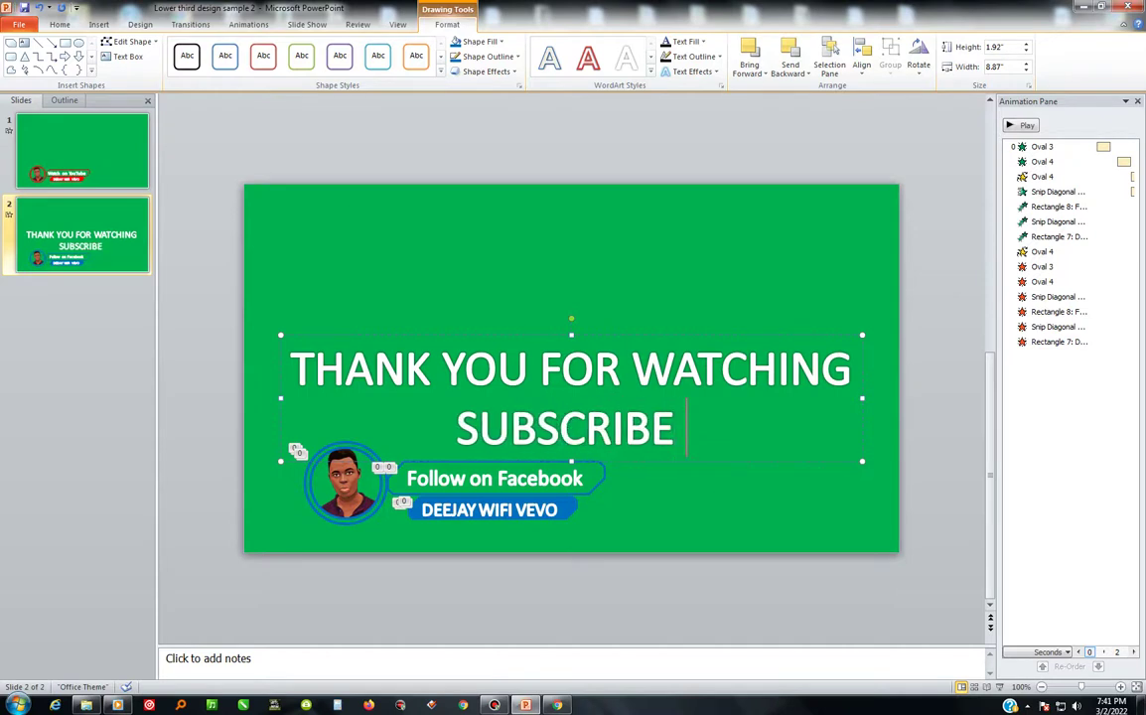
type("O")
key("BackSpace")
type("F")
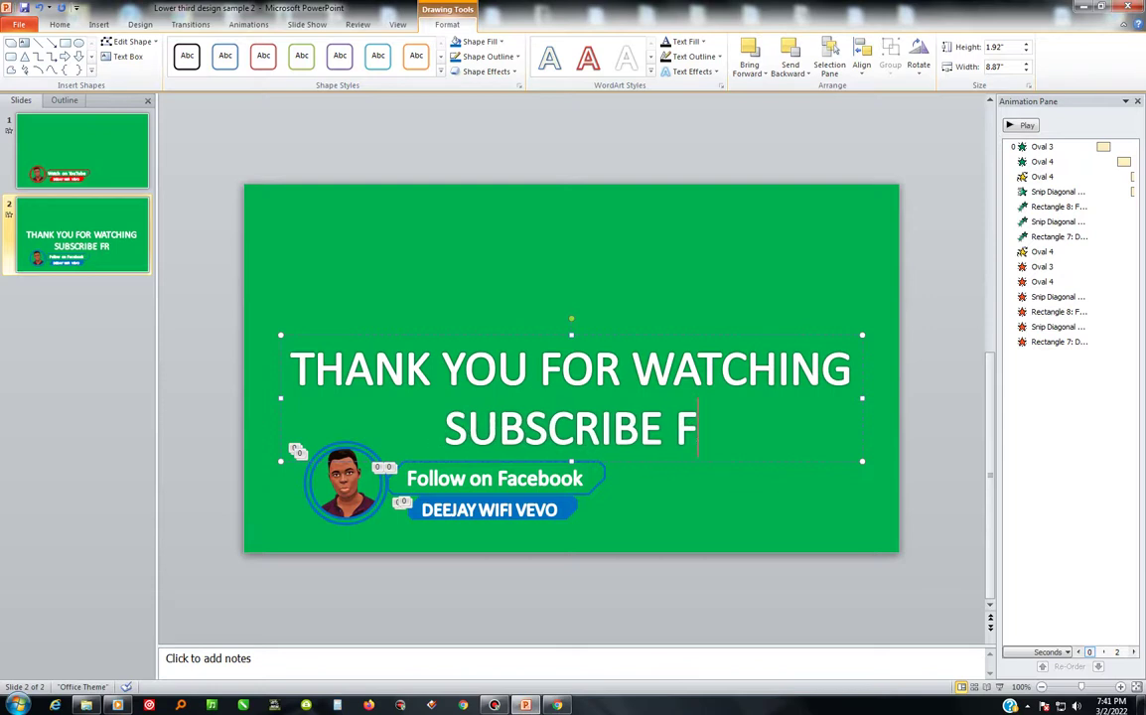
type(" OR MORE")
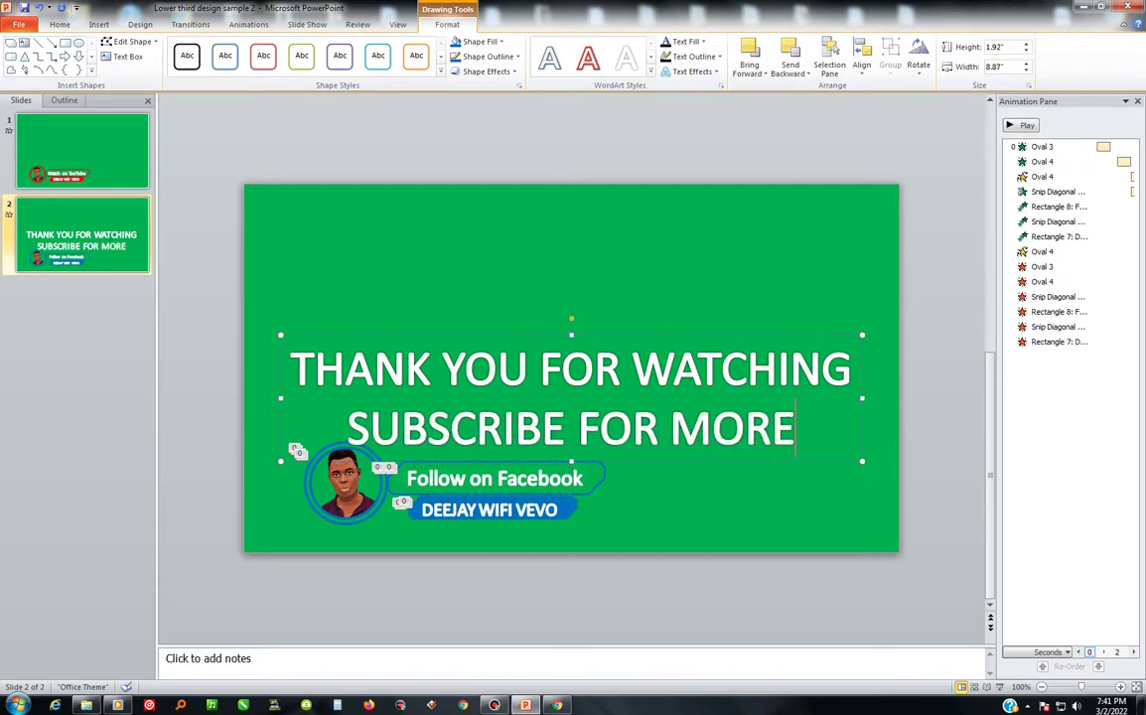
- Move the thank-you WordArt up above the Facebook lower third
mouse_move(497, 336)
left_mouse_down()
mouse_move(553, 281)
mouse_move(489, 264)
left_mouse_up()
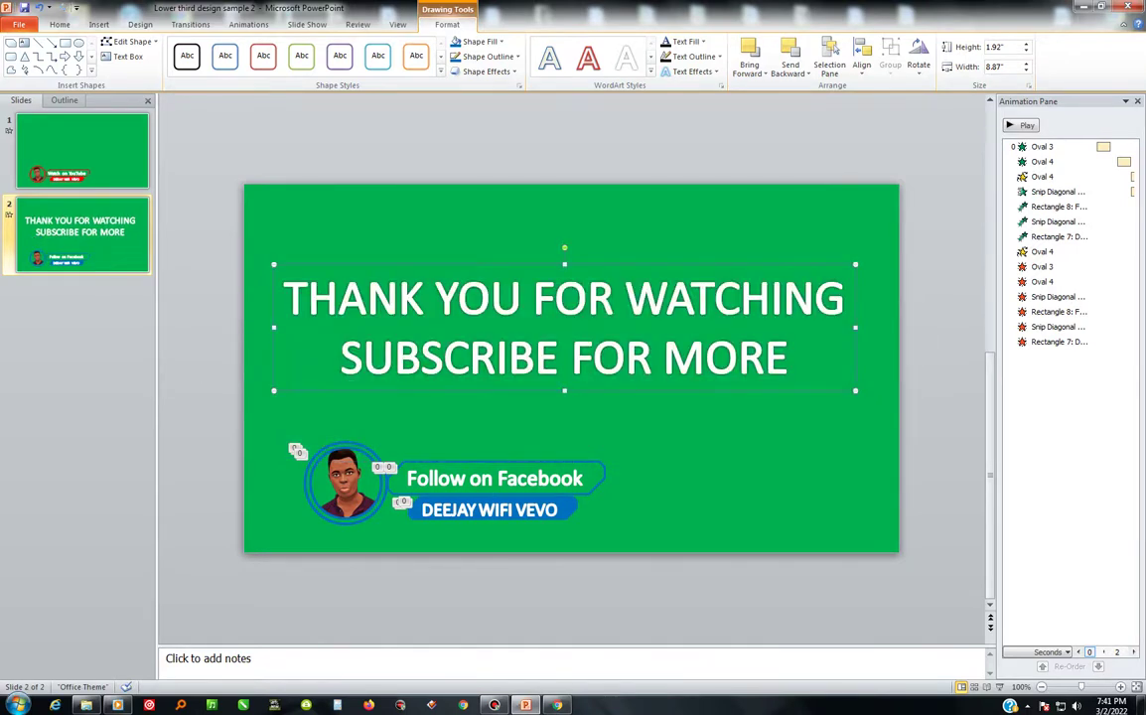
key("Escape")
left_click(564, 327)
- Delete the thank-you WordArt and switch to the Bandicam recorder window
key("Delete")
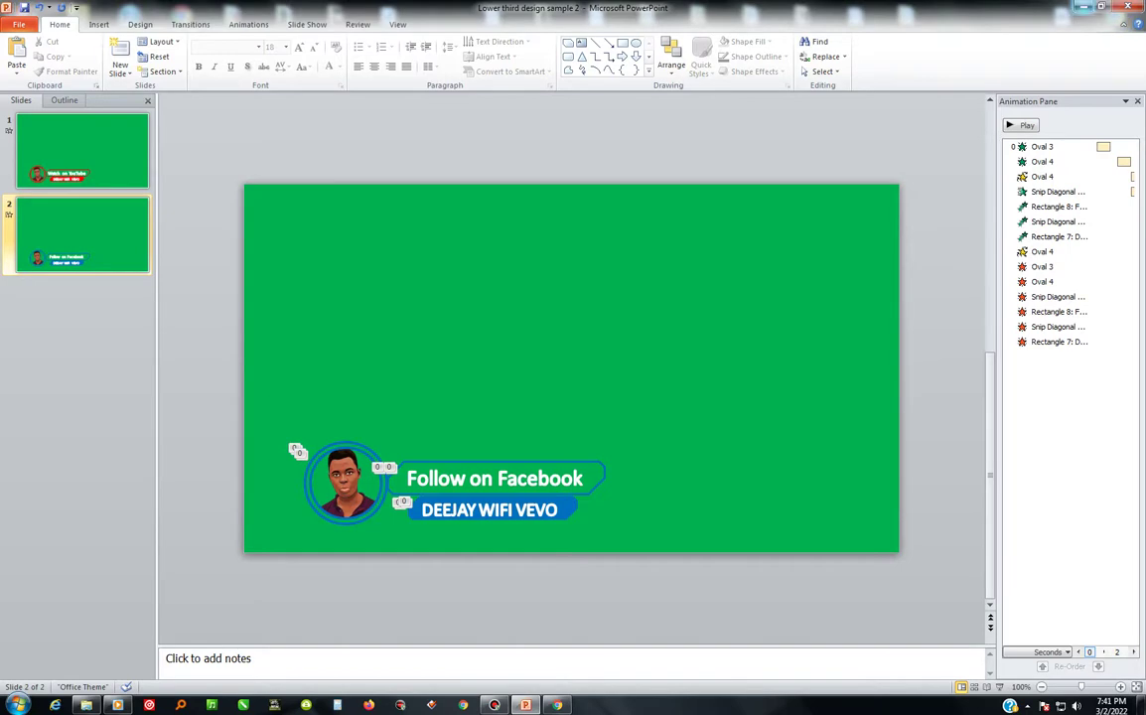
key("alt+Tab")
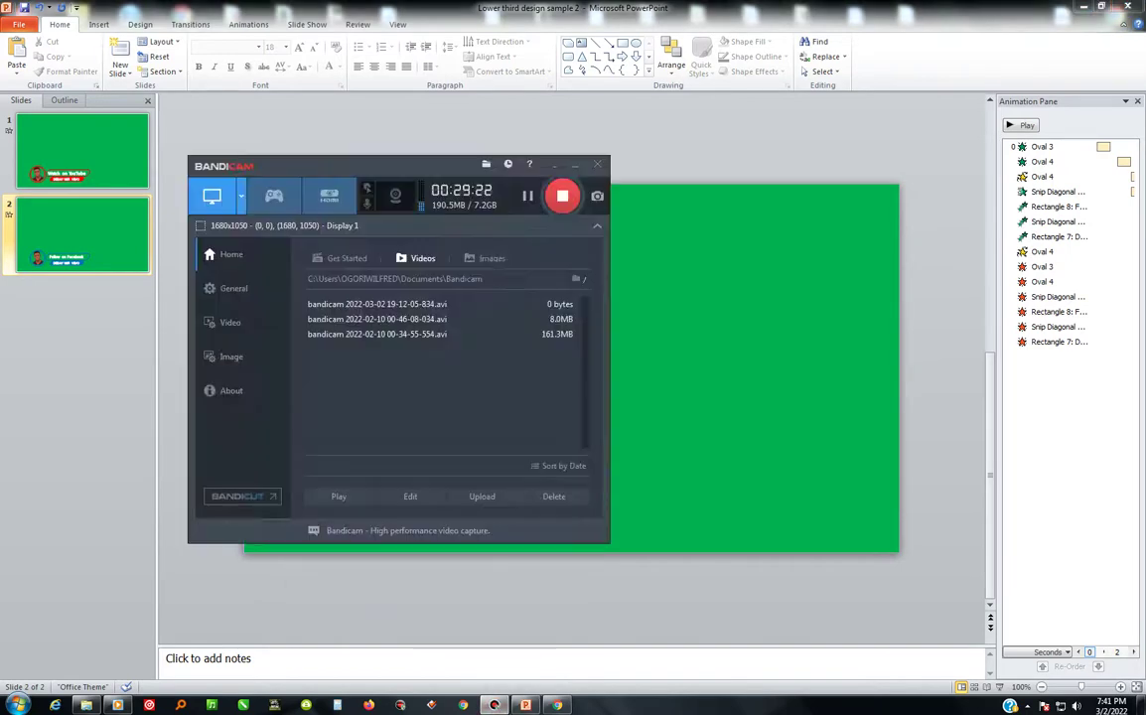